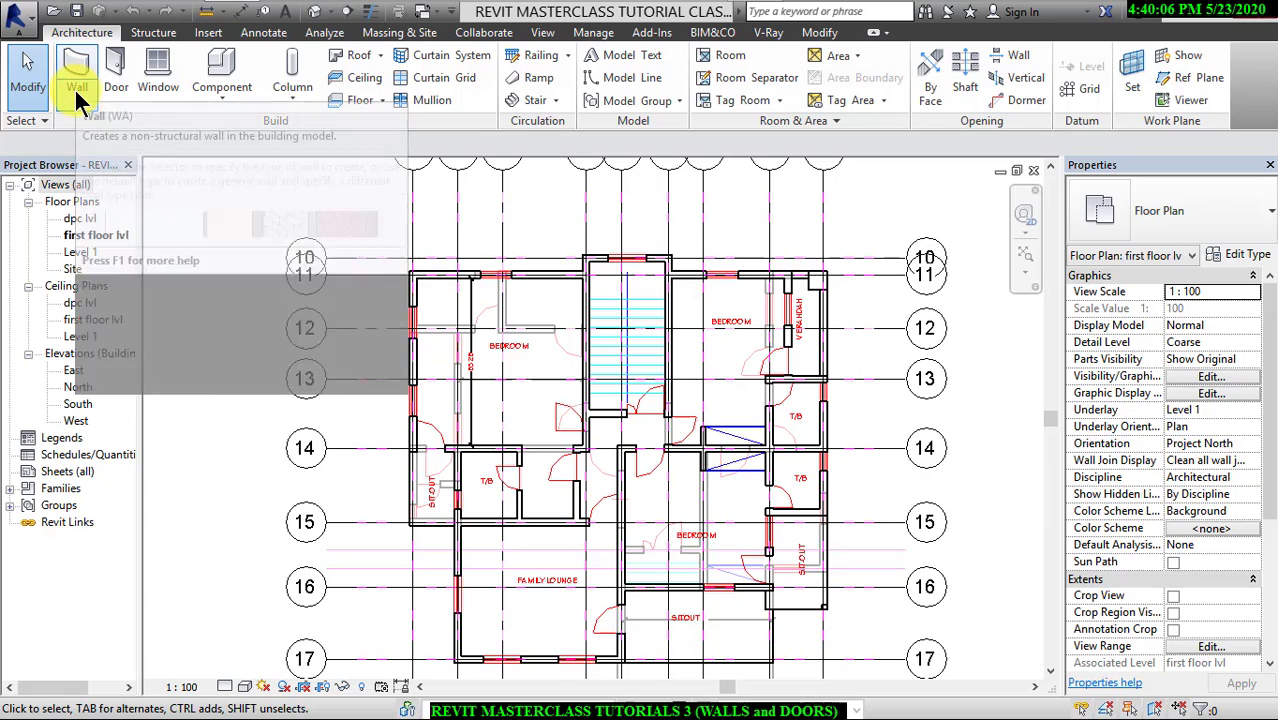
Start a structural wall and look through the available basic, curtain and stacked wall types.
left_click(77, 95)
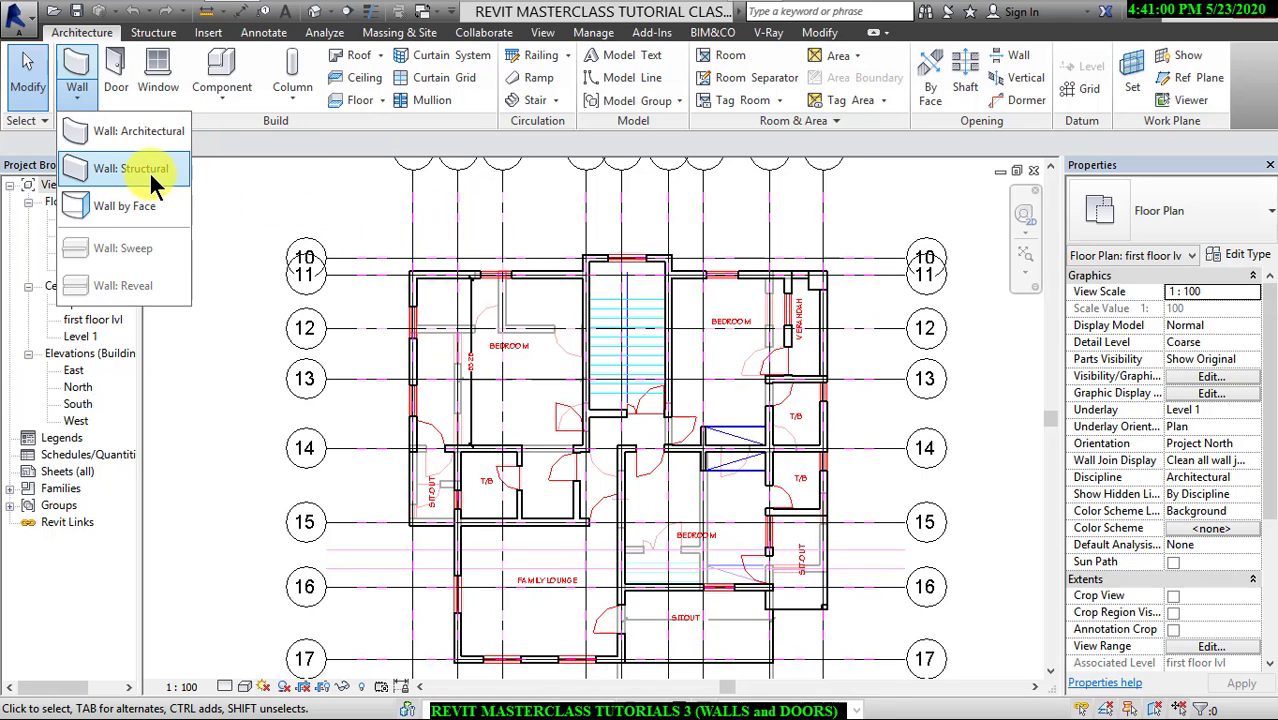
left_click(147, 171)
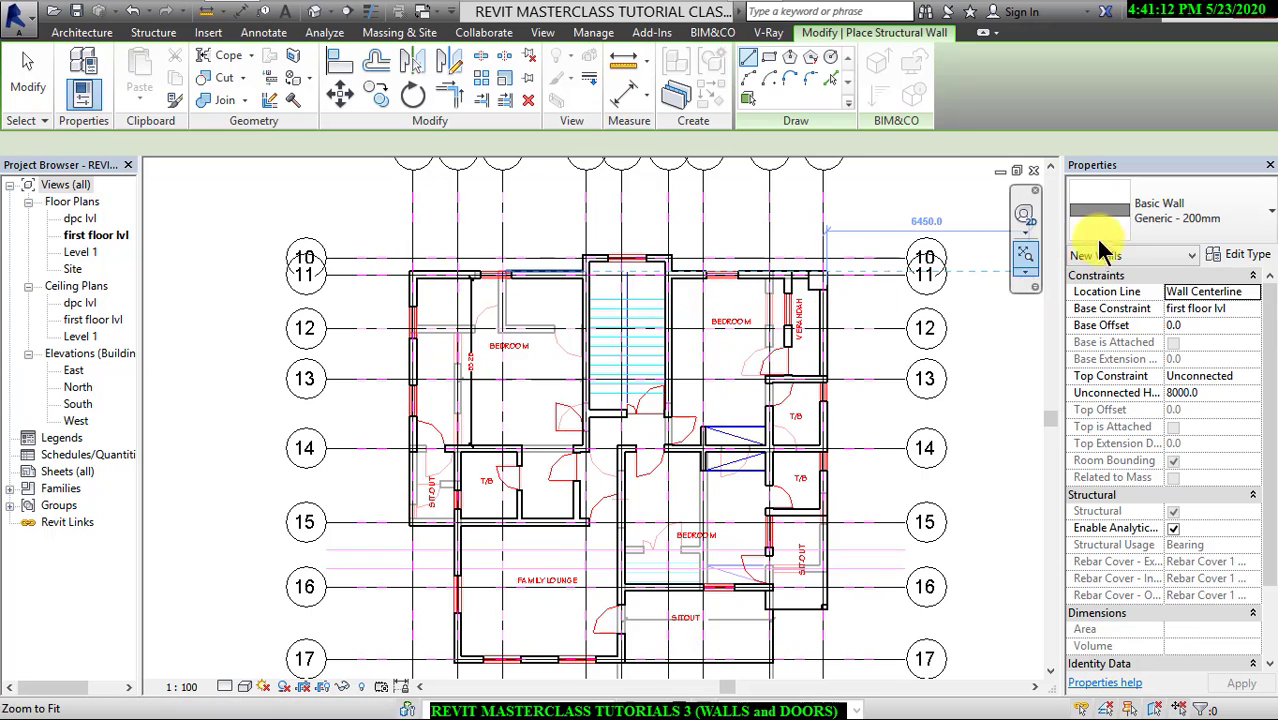
left_click(1274, 219)
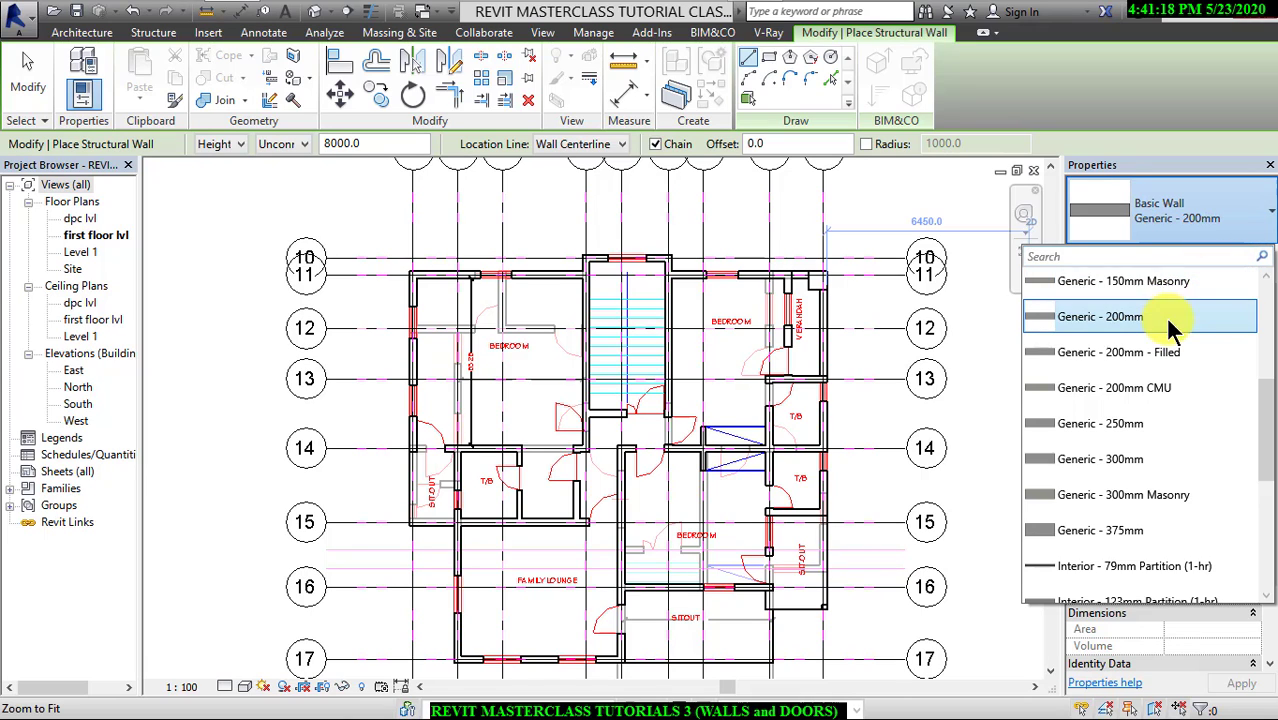
left_click_drag(1264, 416, 1264, 305)
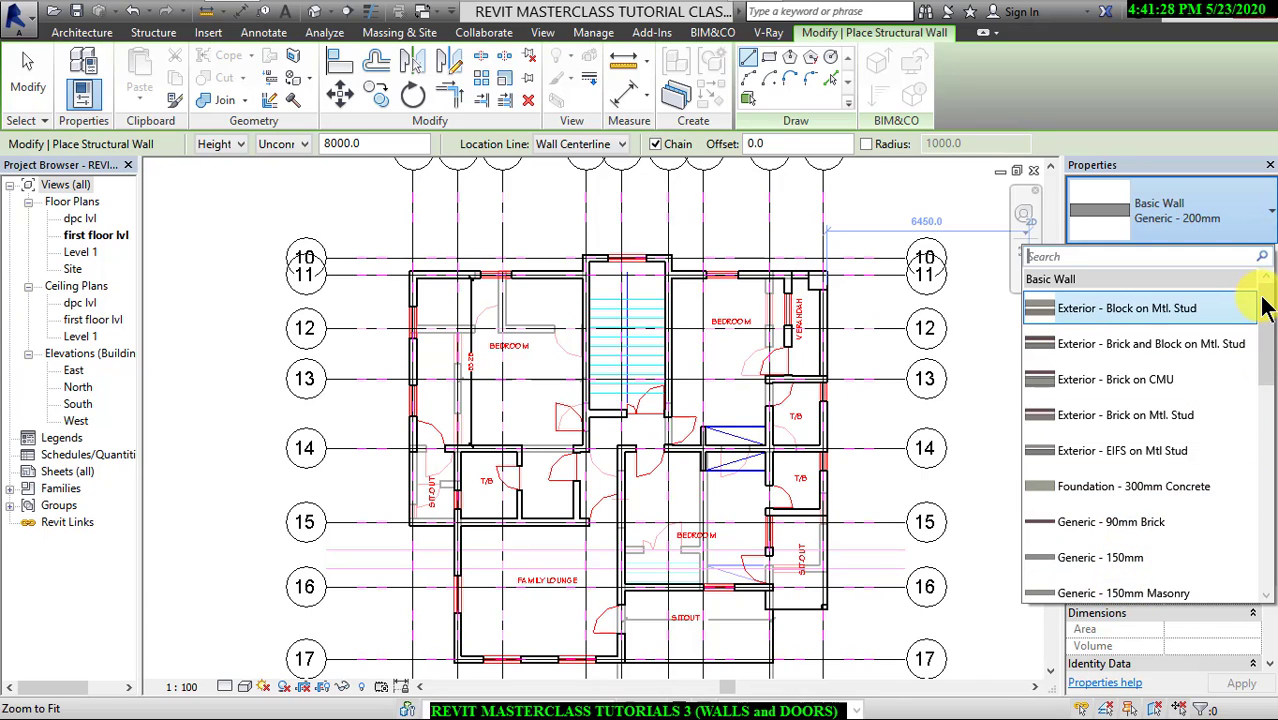
left_click_drag(1264, 330, 1272, 527)
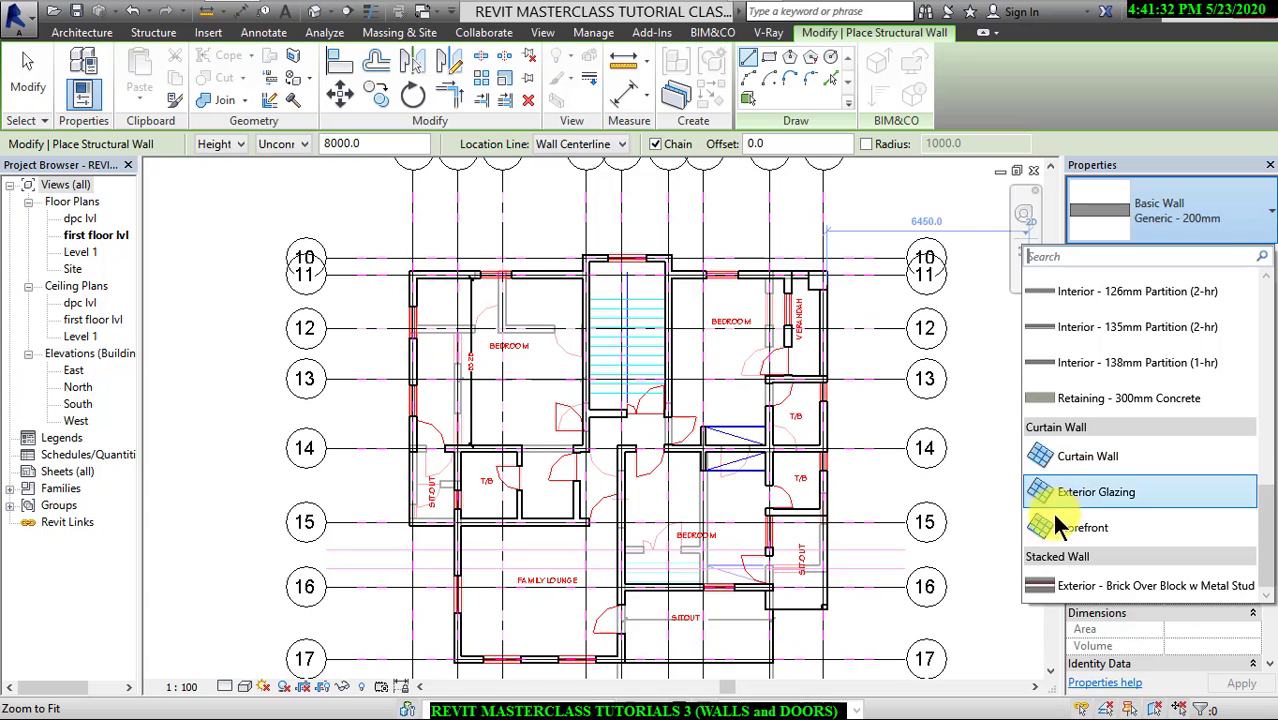
left_click_drag(1264, 523, 1250, 260)
left_click(1215, 190)
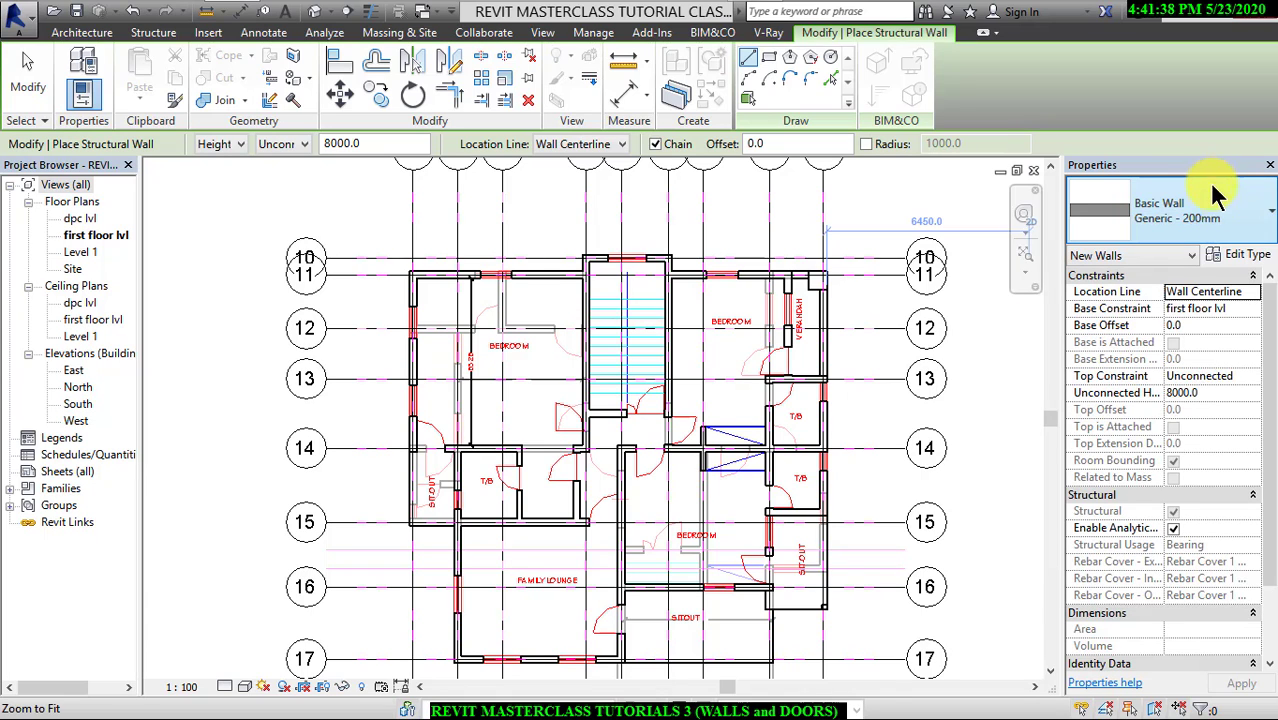
Duplicate the Generic - 200mm basic wall type under the name "Generic - 225 mm".
left_click(1240, 257)
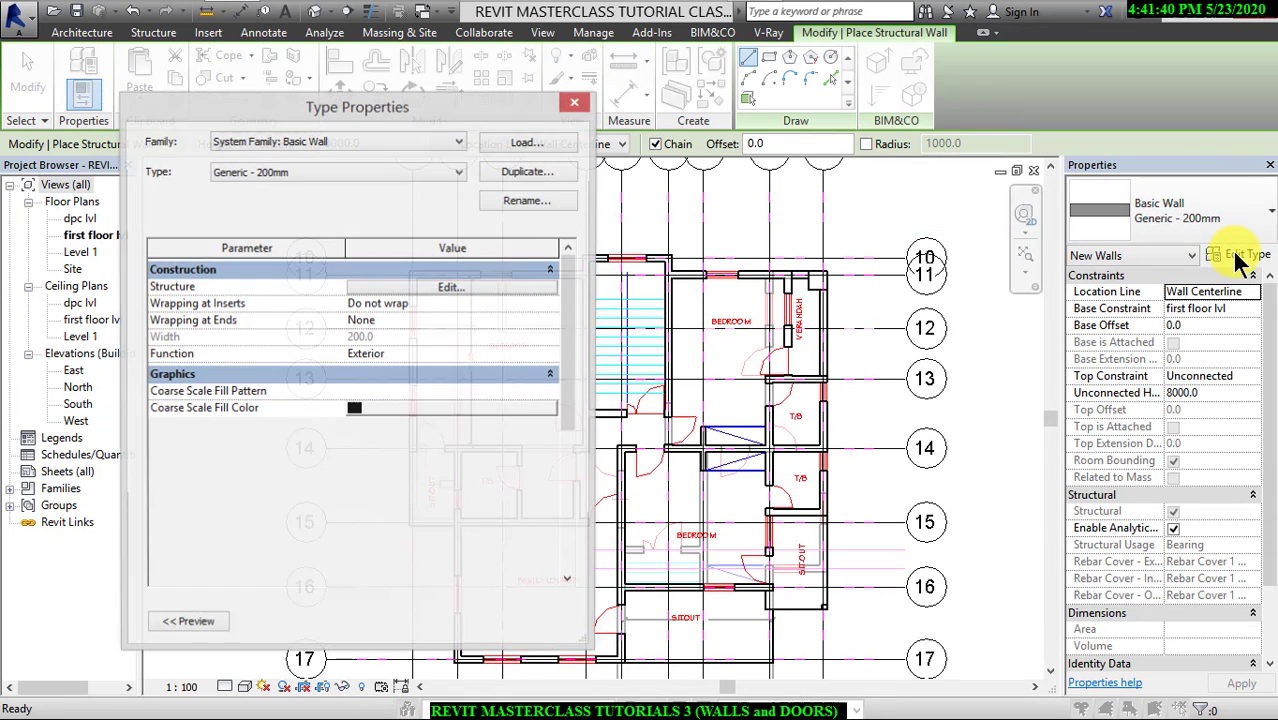
left_click(512, 175)
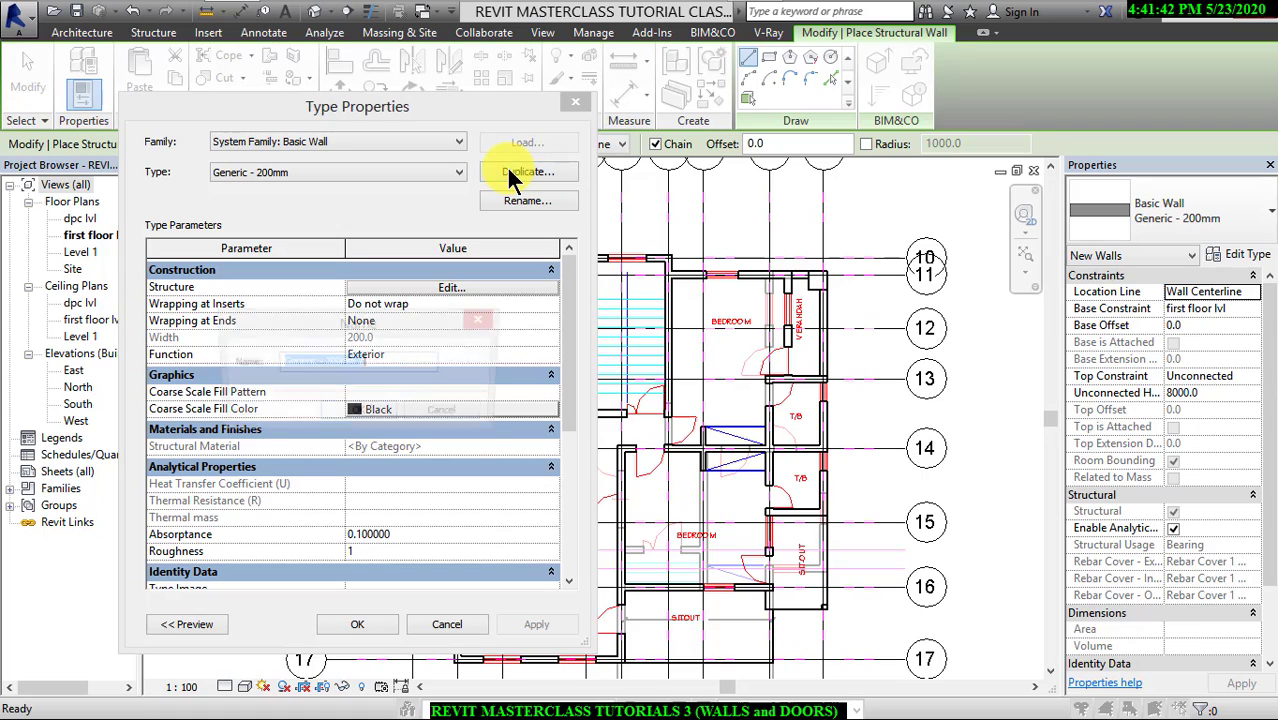
left_click_drag(364, 362, 338, 364)
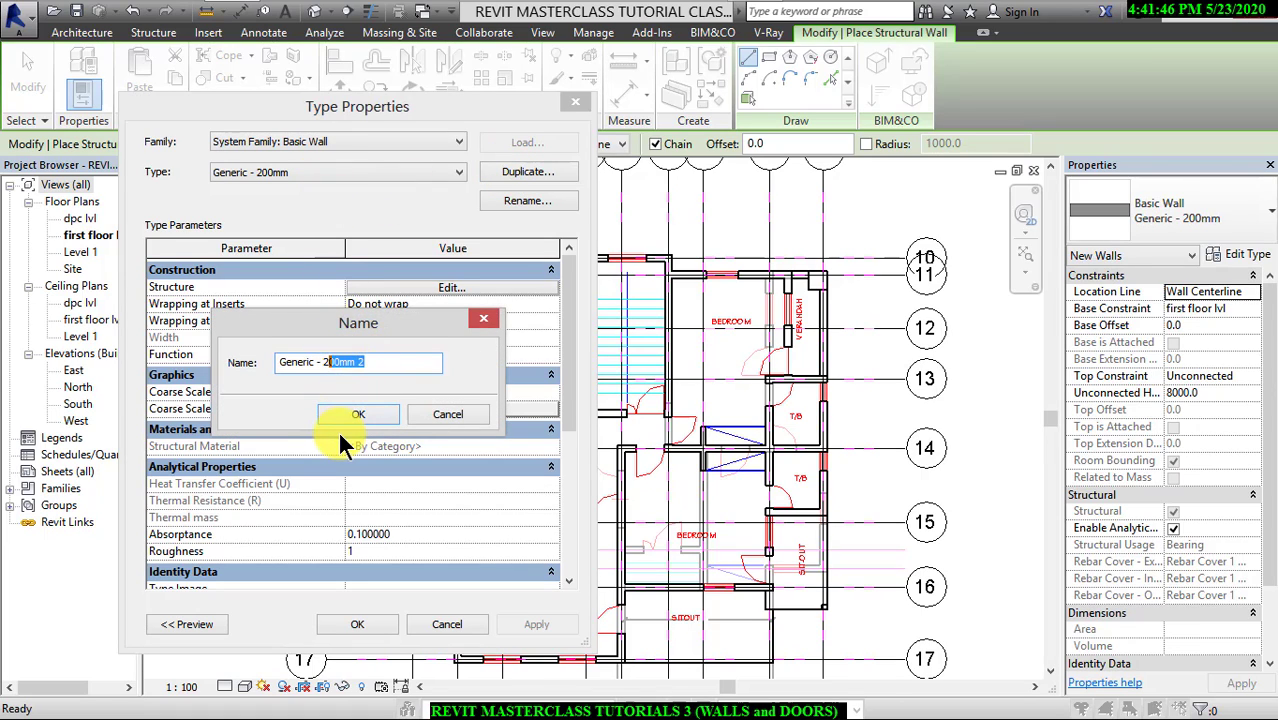
type("22")
key("BackSpace")
type("5")
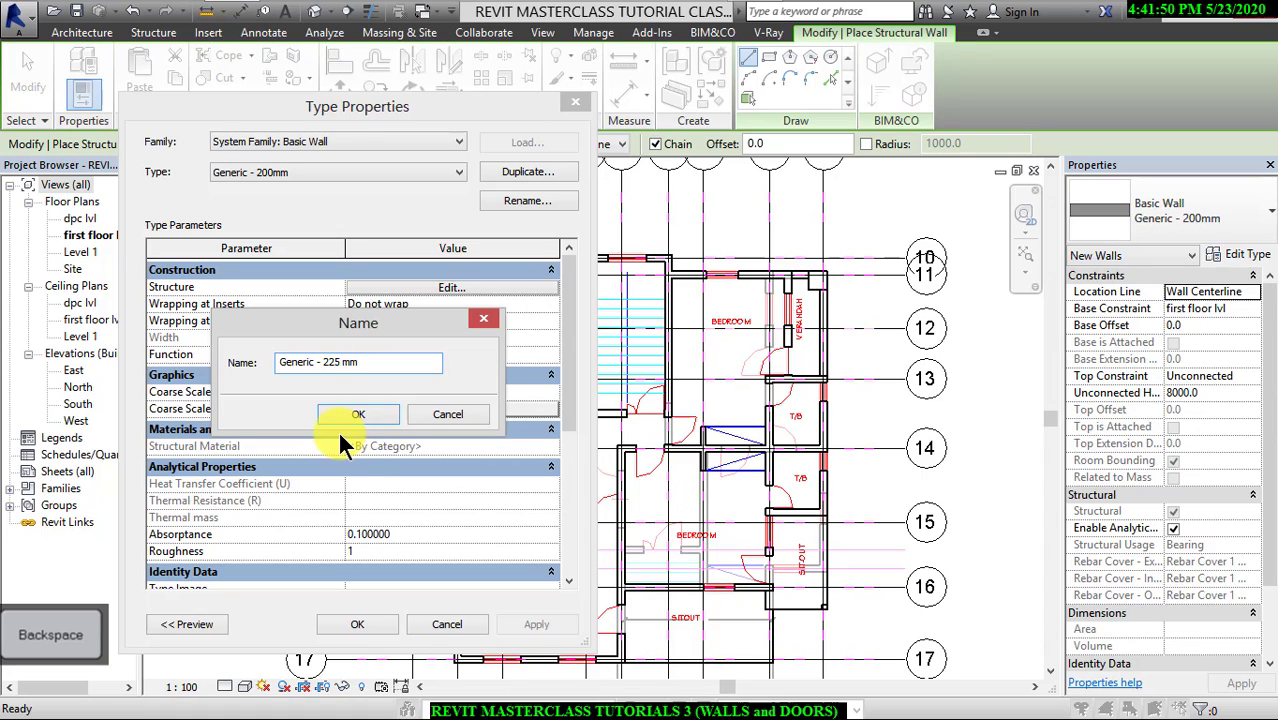
left_click(365, 414)
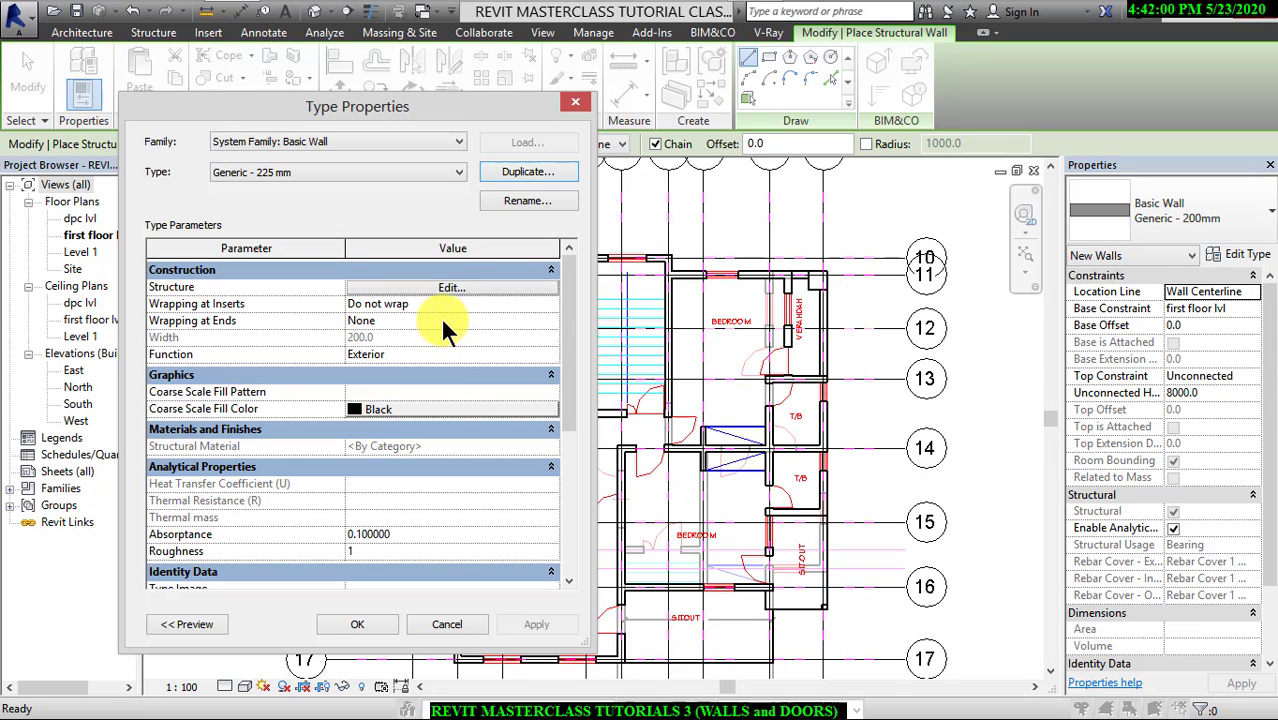
Set the structure layer thickness of the Generic - 225 mm wall type to 225 mm.
left_click(440, 288)
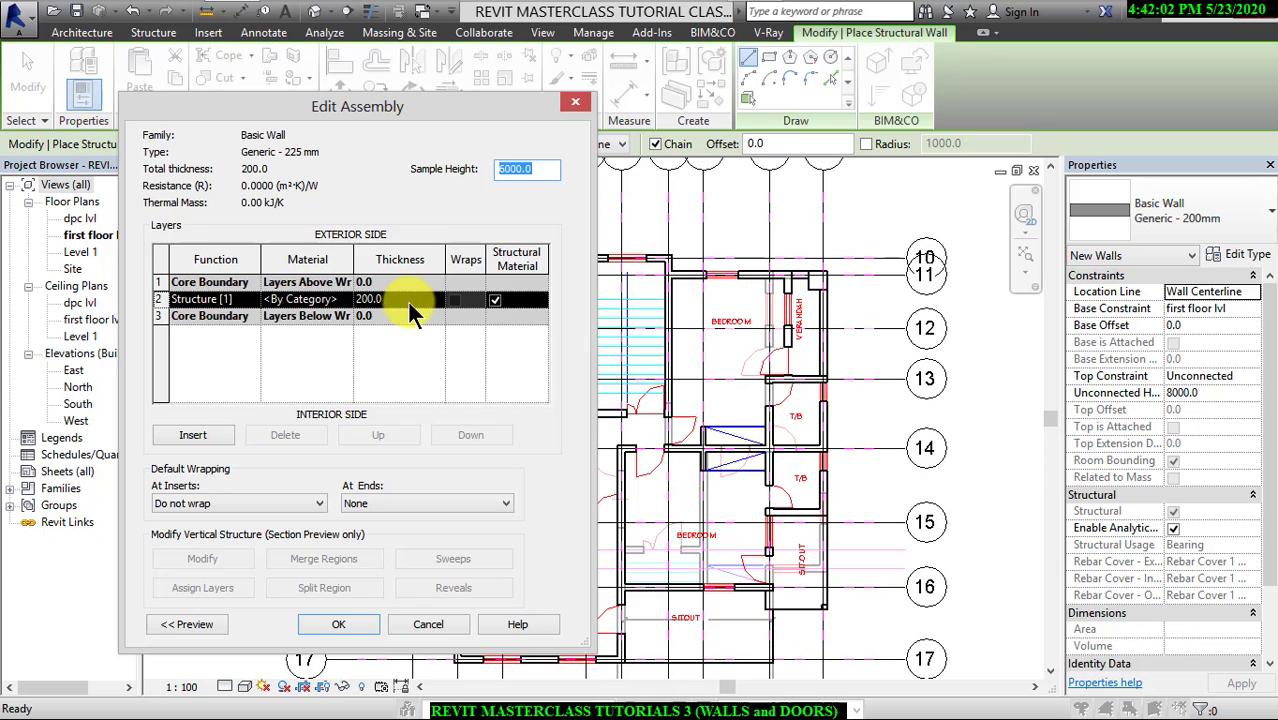
left_click(409, 301)
type("225")
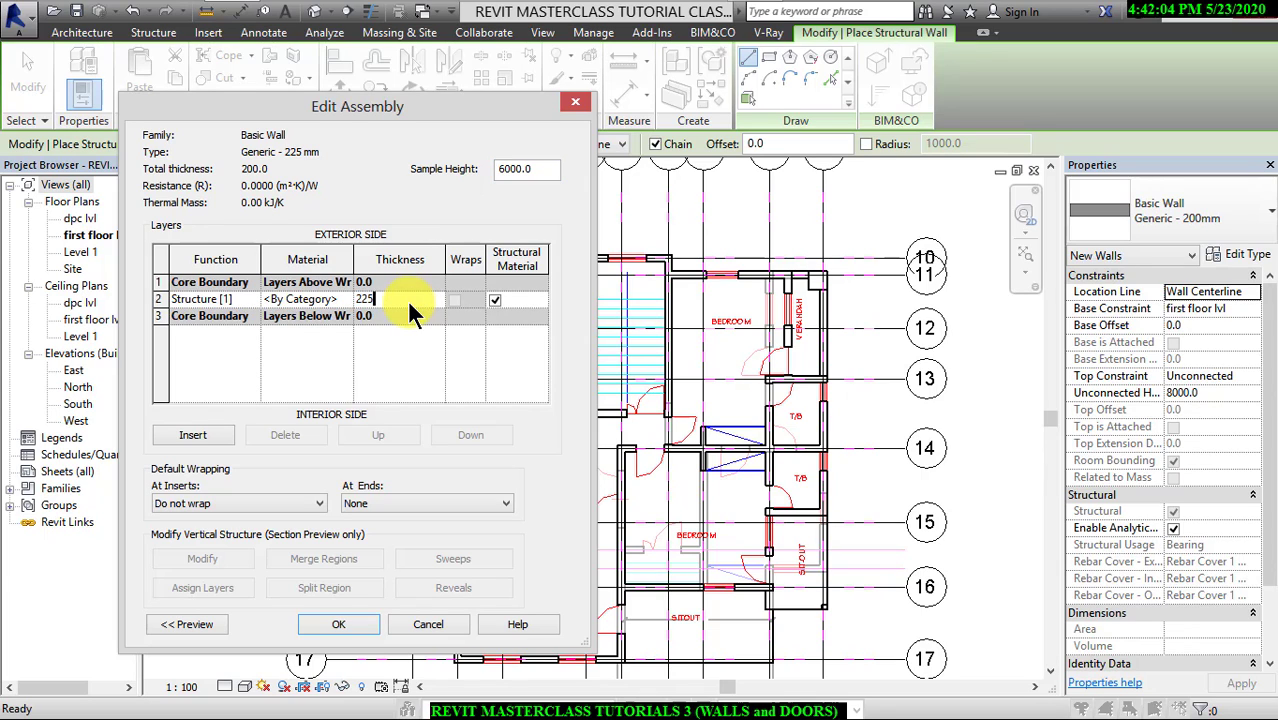
left_click(347, 622)
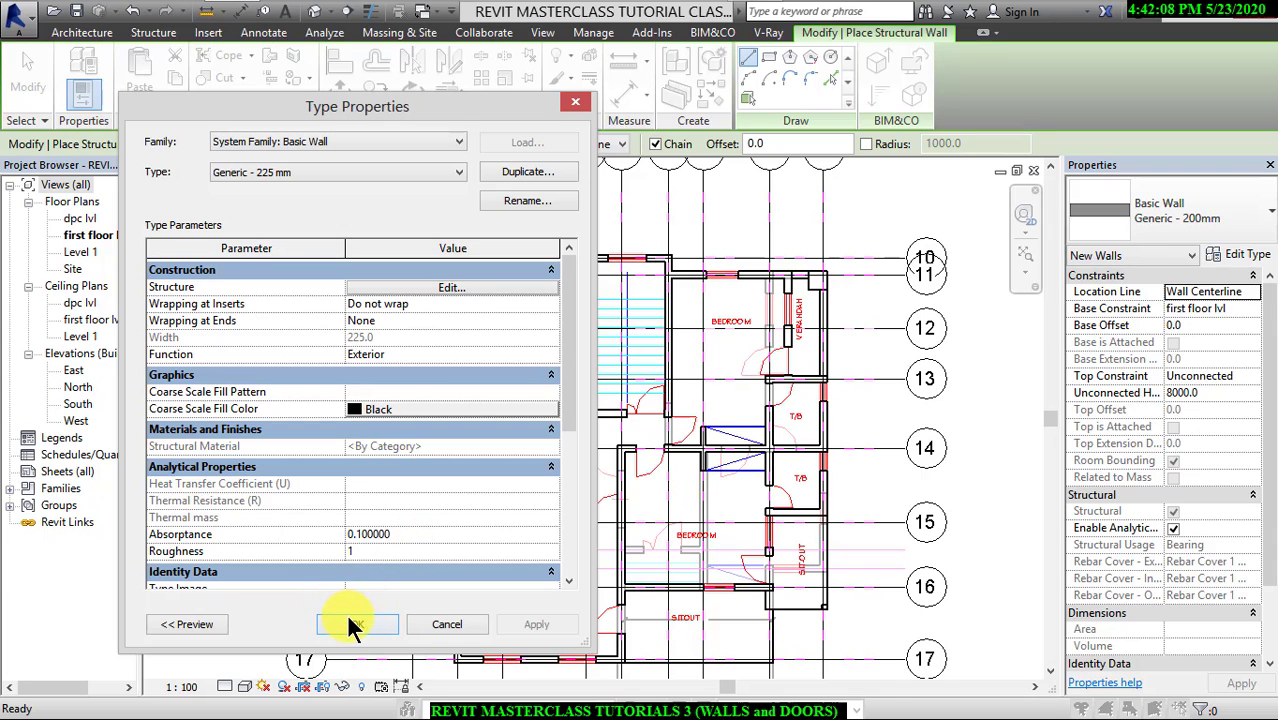
left_click(352, 624)
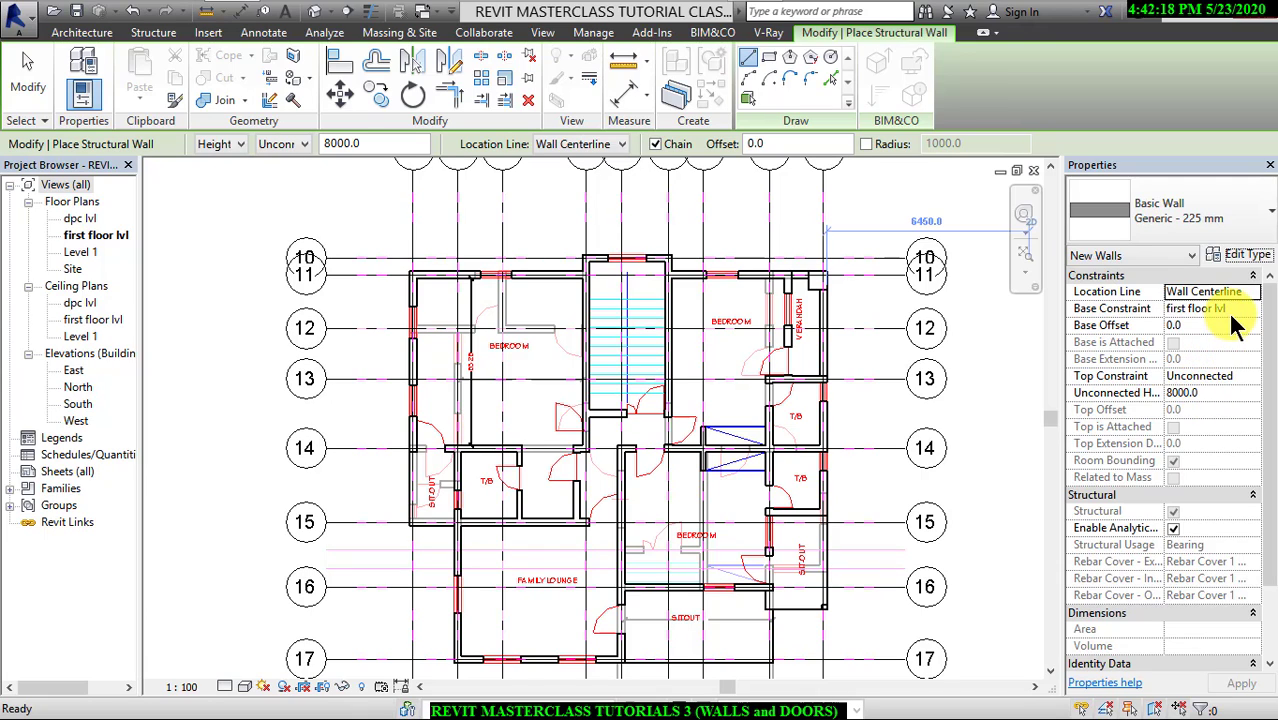
Keep the structural wall's top constraint unconnected and apply an unconnected height of 3000 mm.
left_click(1248, 377)
left_click(1253, 378)
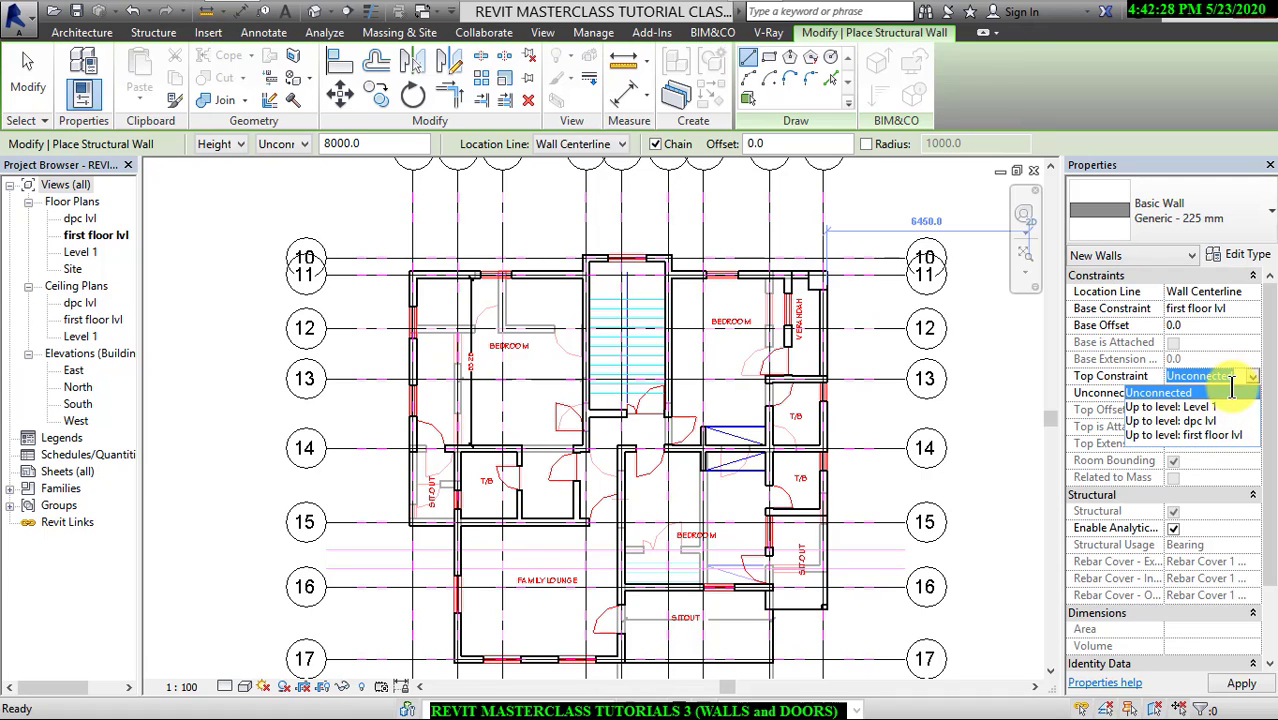
left_click(1248, 390)
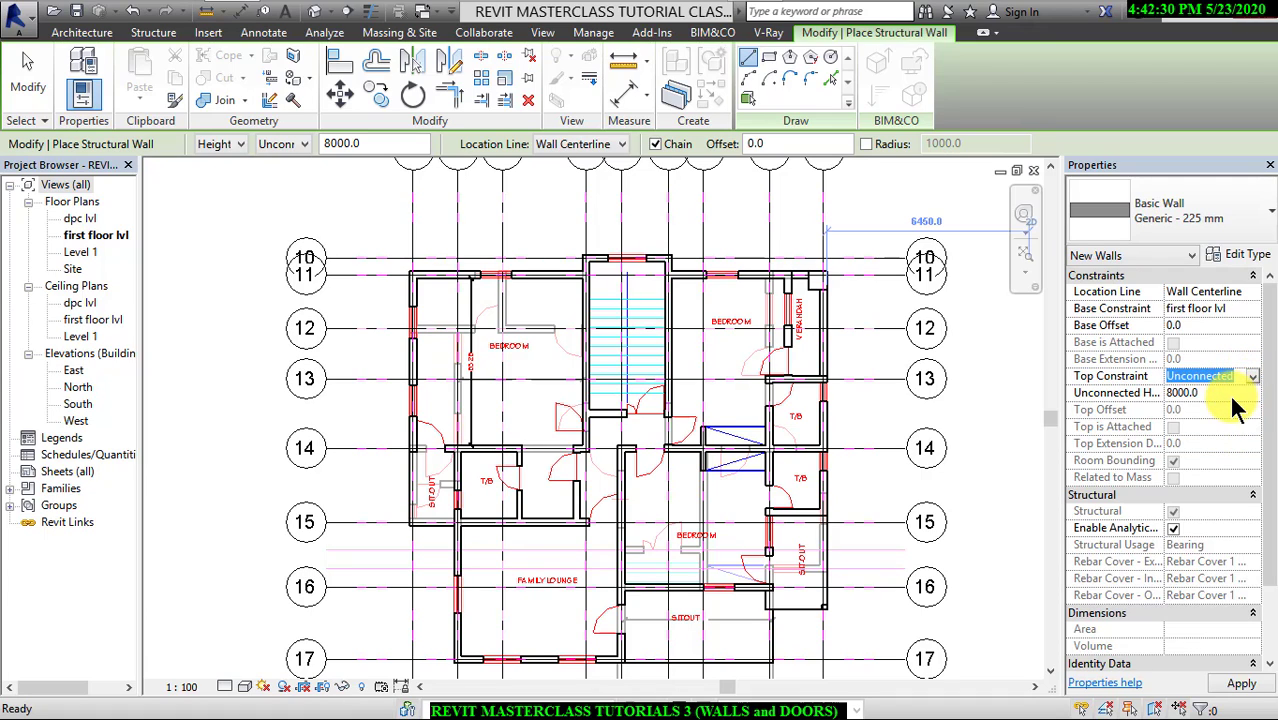
left_click(1233, 394)
type("3000")
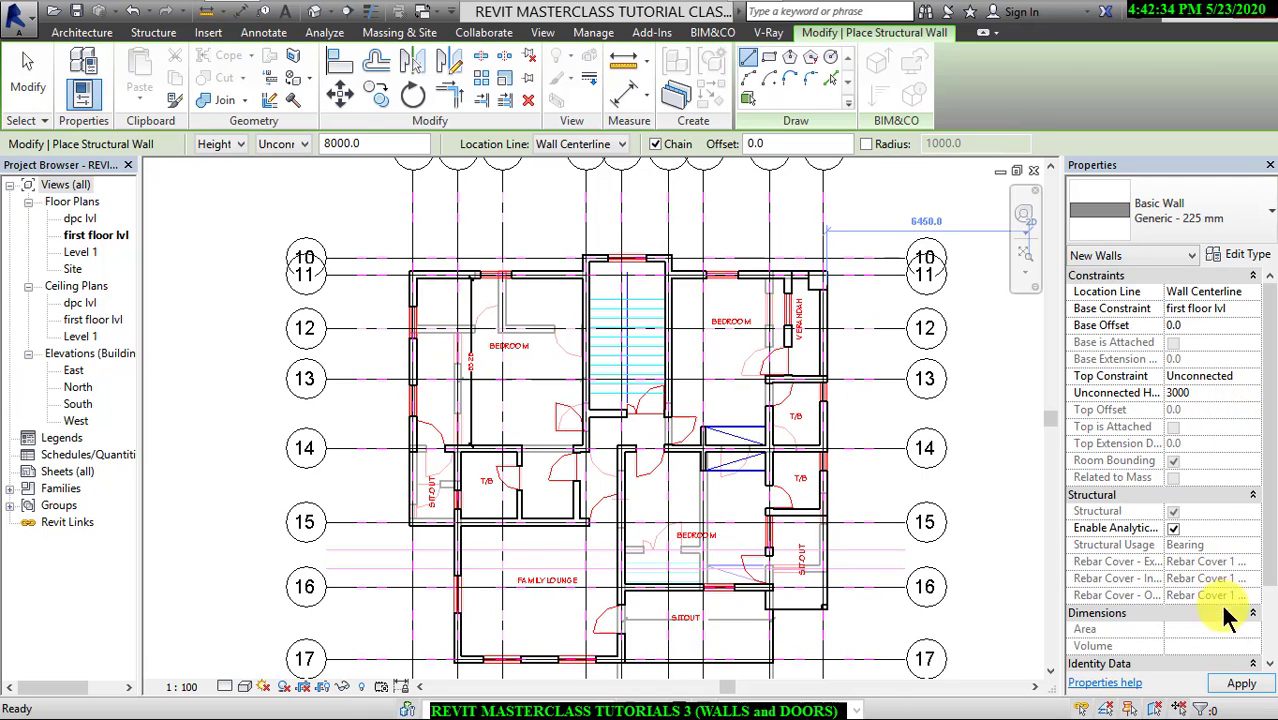
left_click(1238, 686)
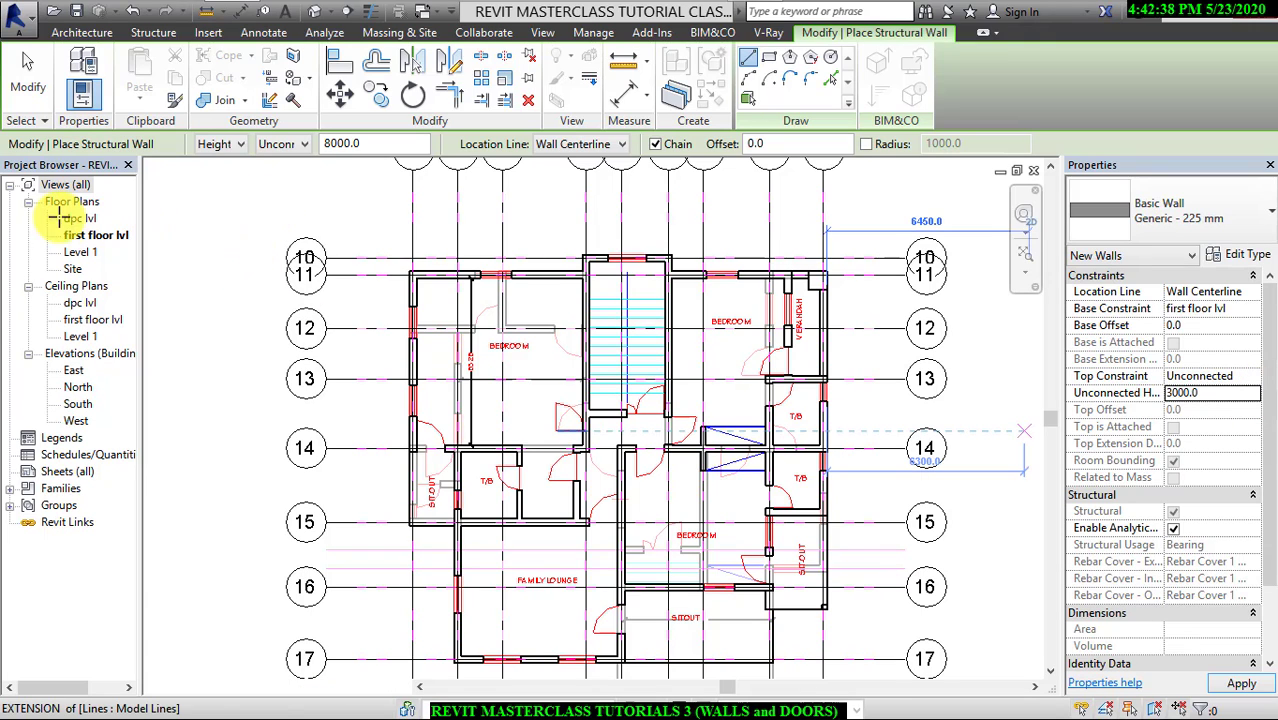
On the Level 1 floor plan, start an architectural wall with base constraint Level 1 and top constraint Up to level: first floor lvl.
double_click(83, 254)
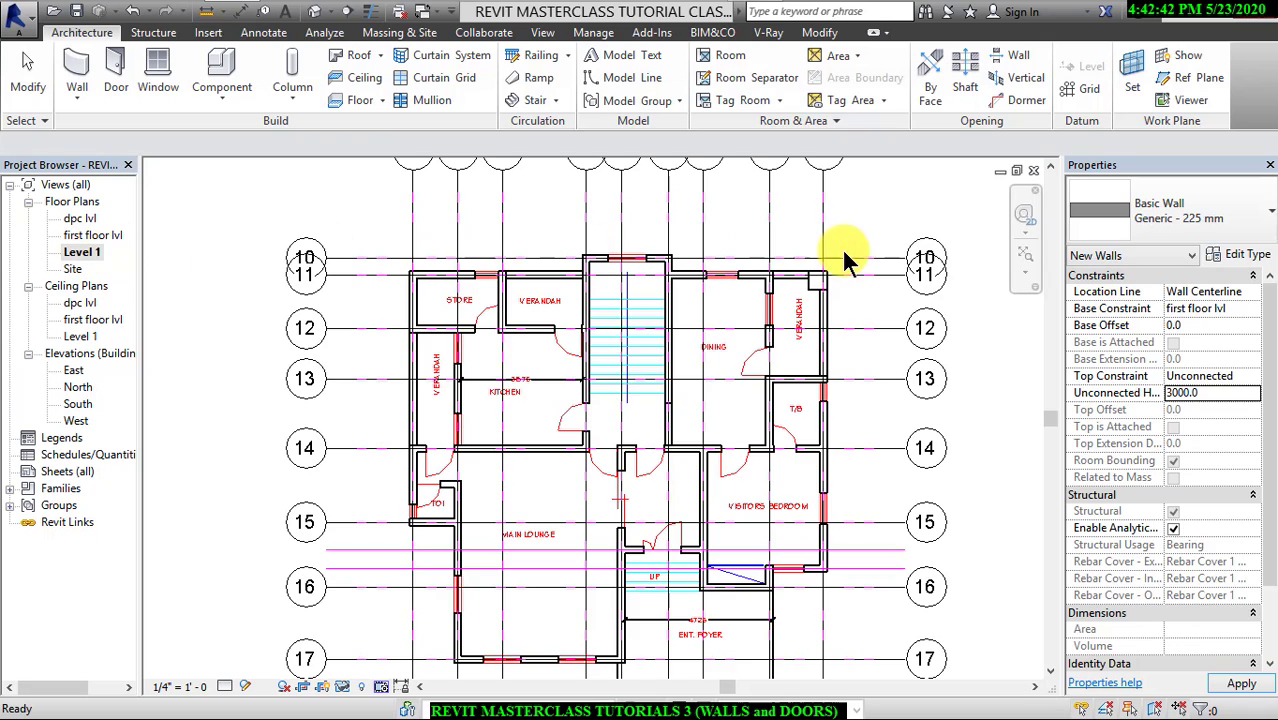
key("Escape")
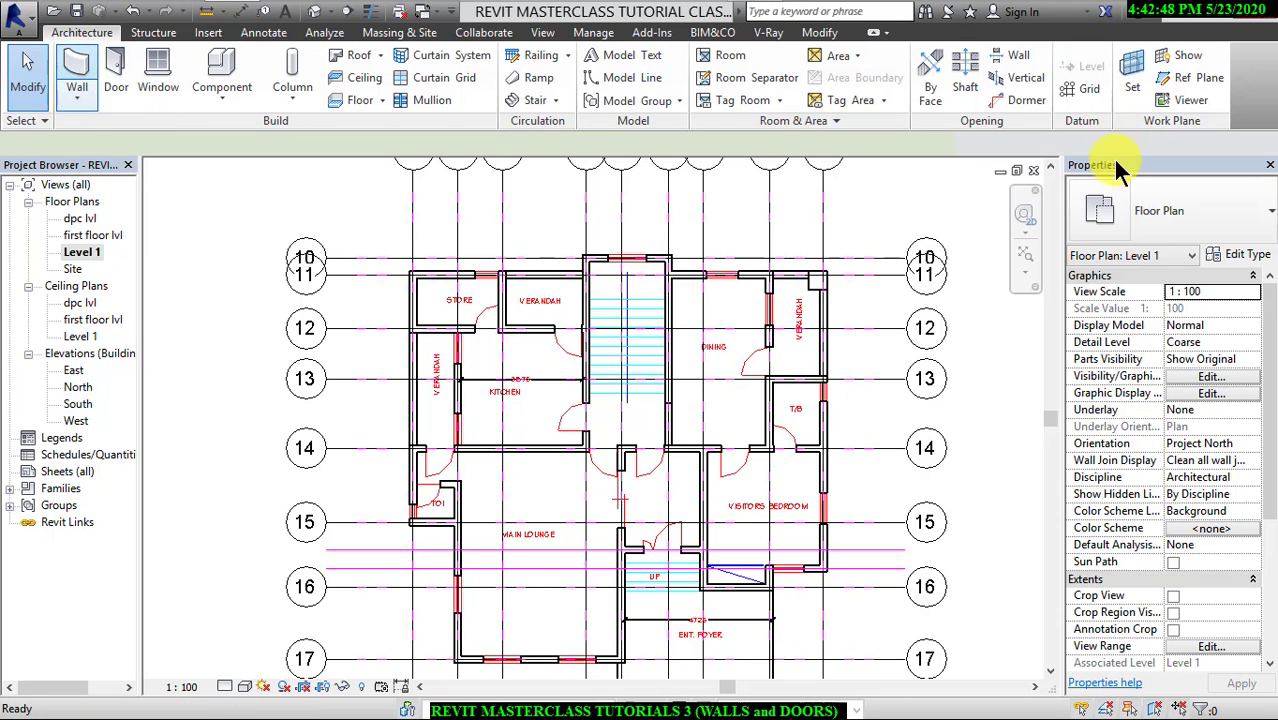
key("w")
key("a")
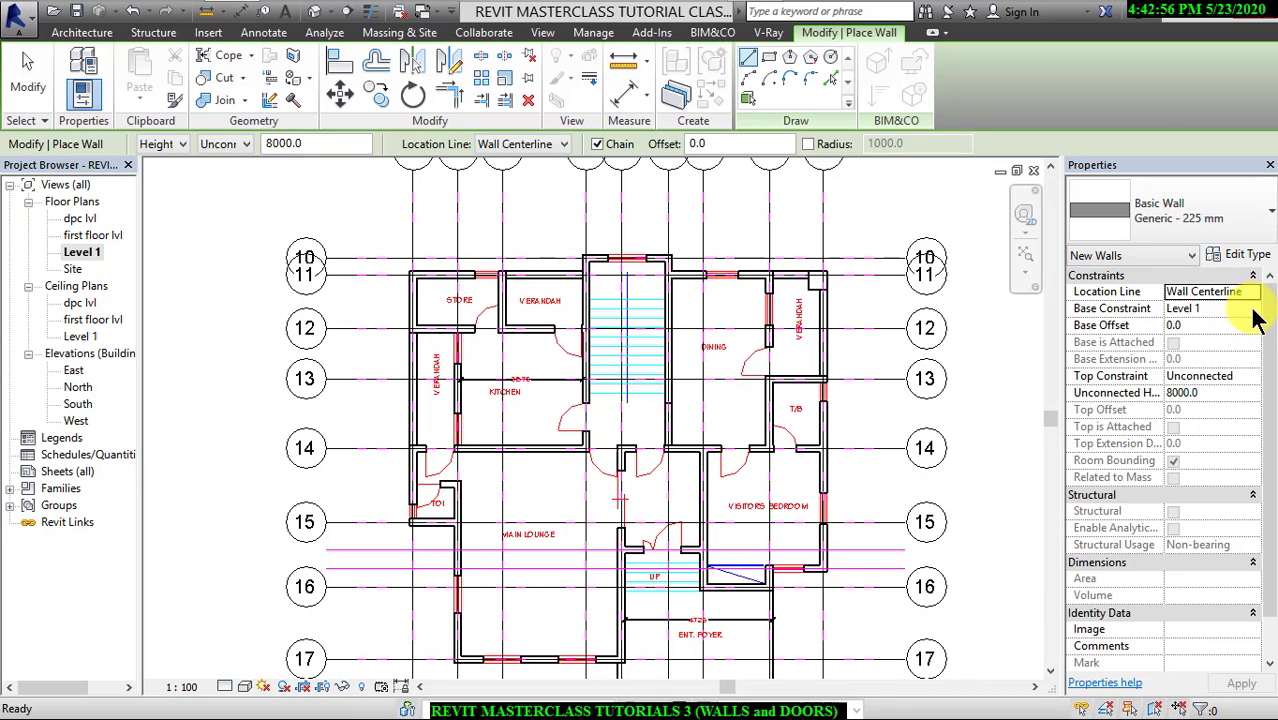
left_click(1253, 309)
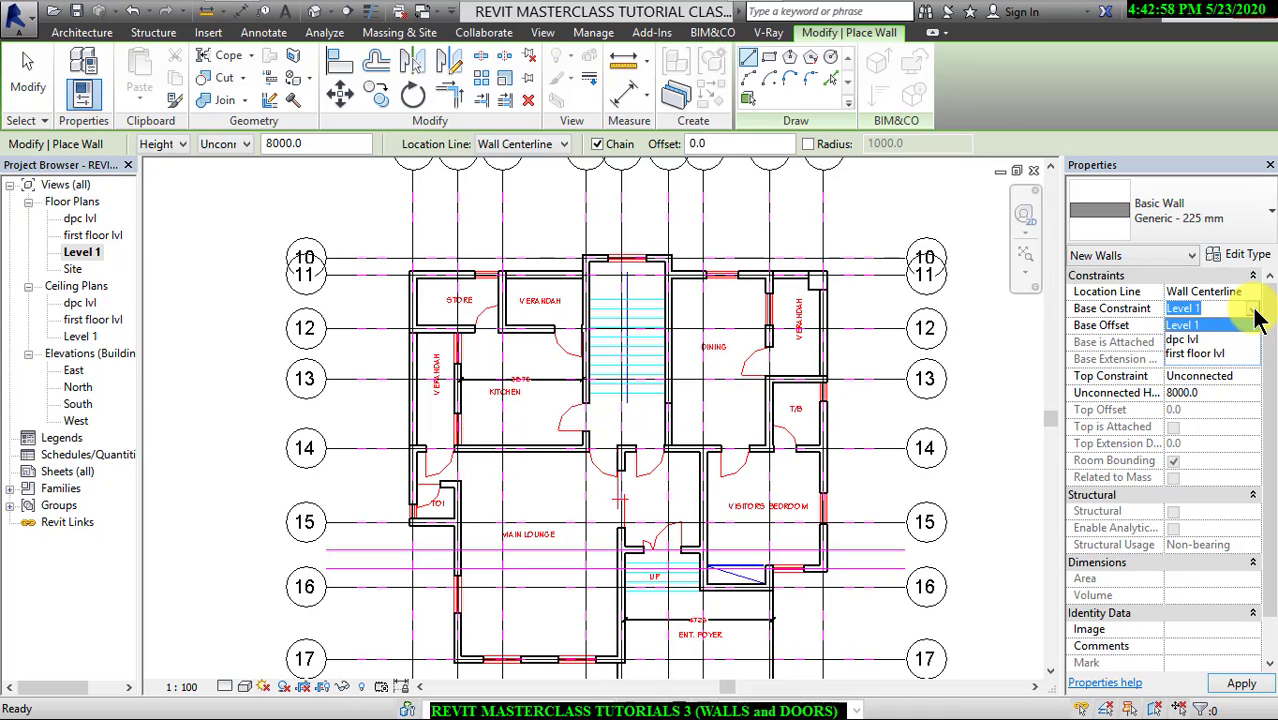
left_click(1252, 325)
left_click(1252, 377)
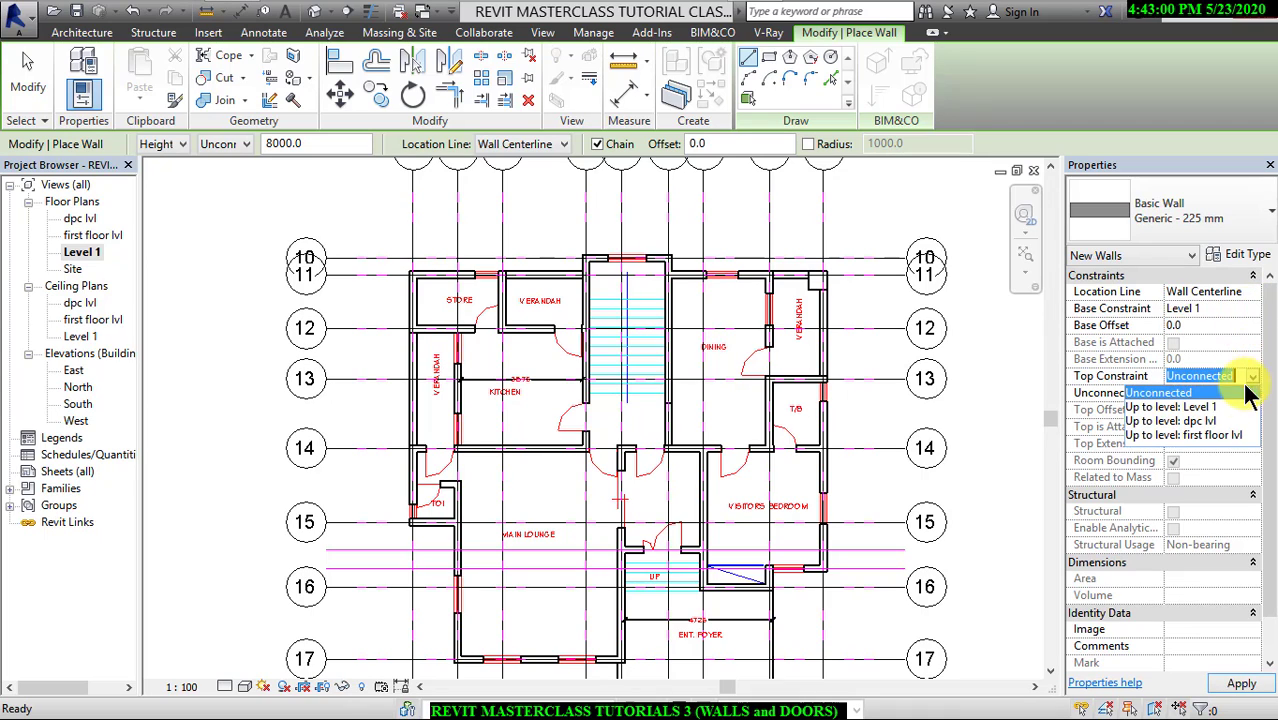
left_click(1218, 434)
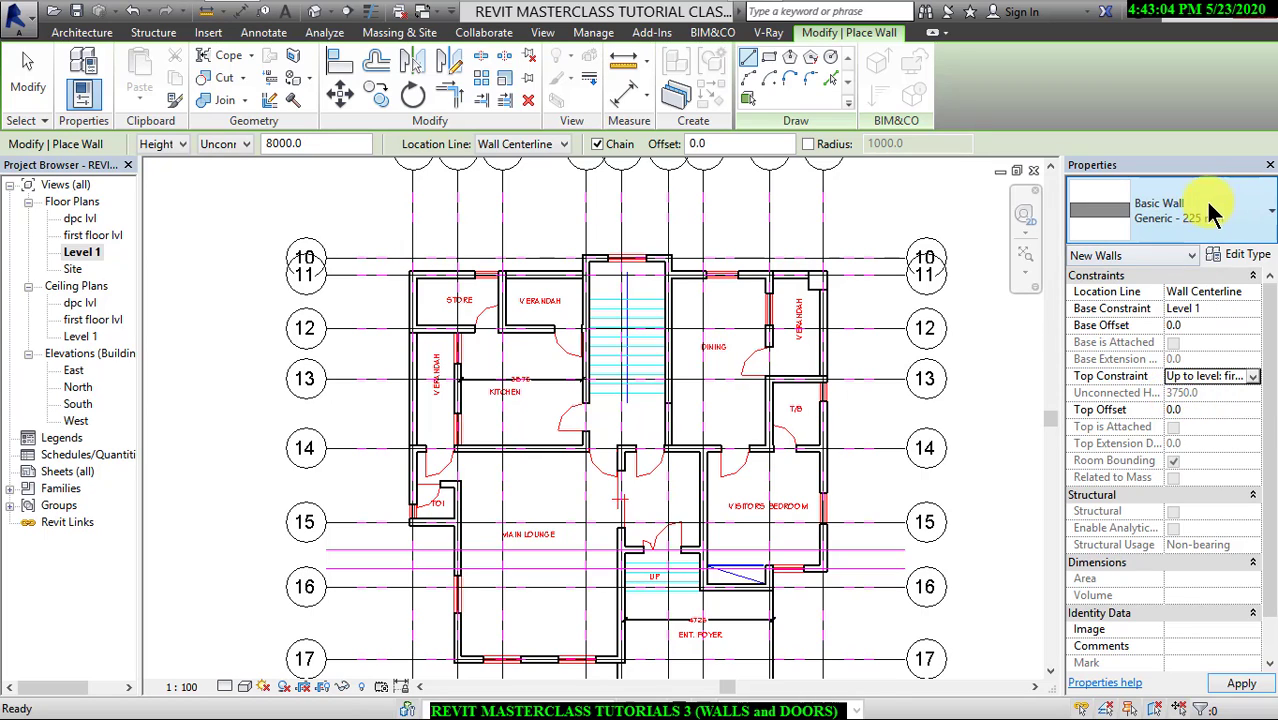
left_click(1241, 683)
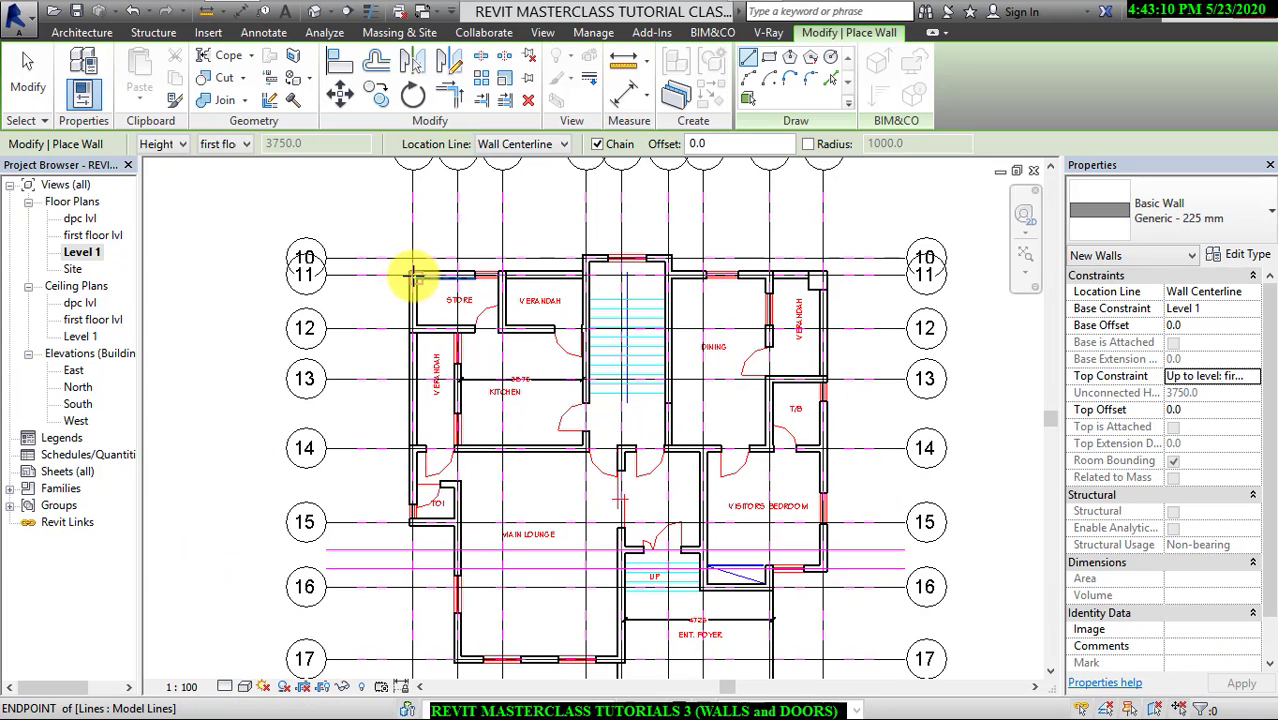
Draw a short wall on its Wall Centerline from the store's outer corner, extending outward along the horizontal grid line, and end the command.
scroll(410, 272, "up", 4)
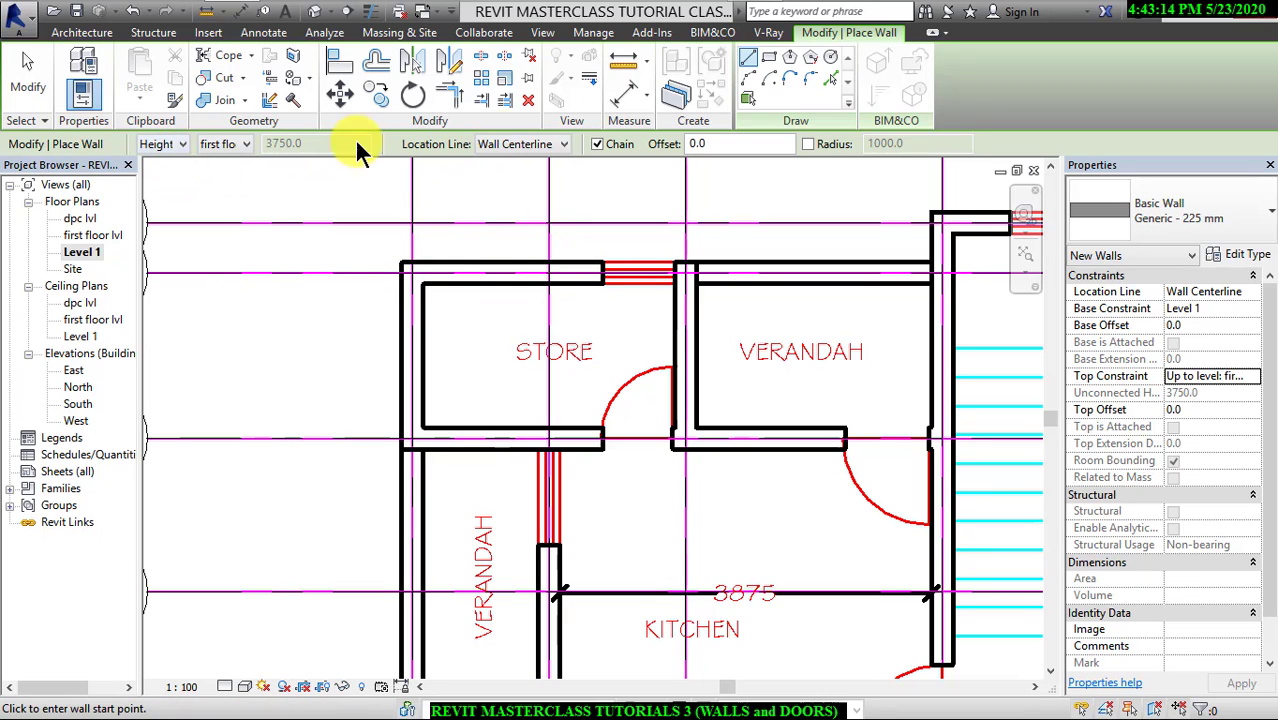
left_click(563, 145)
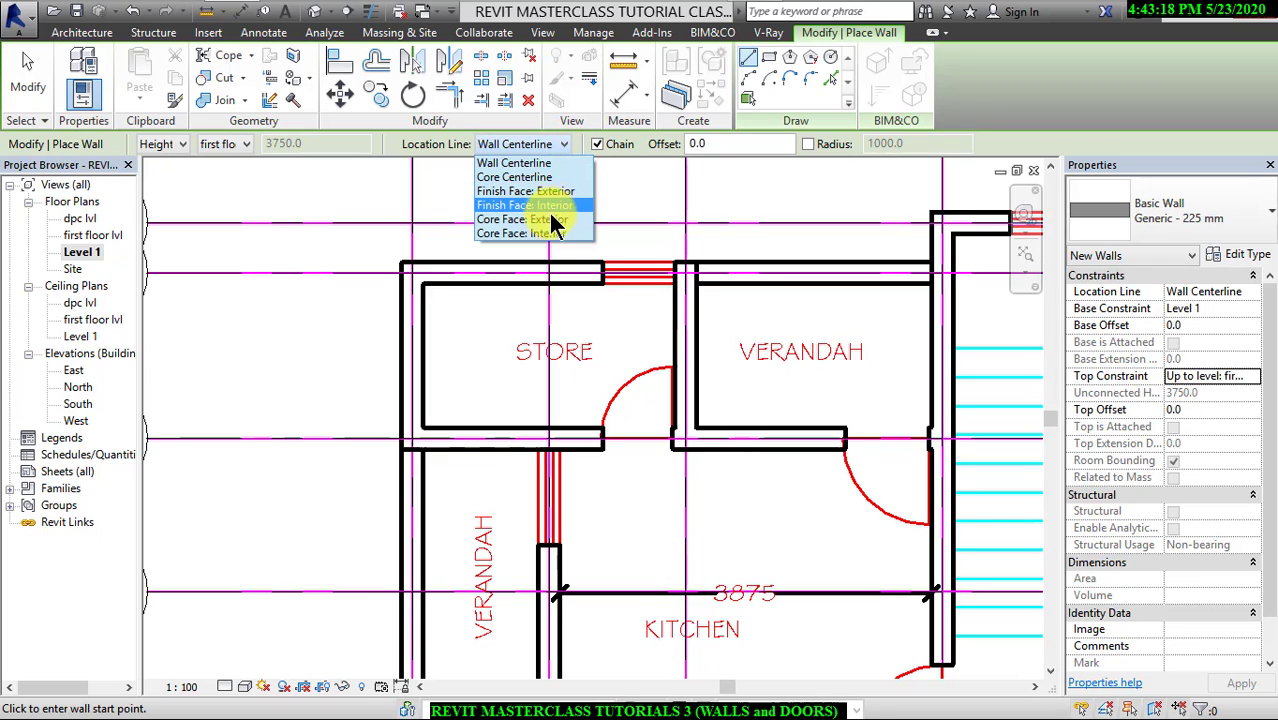
left_click(525, 163)
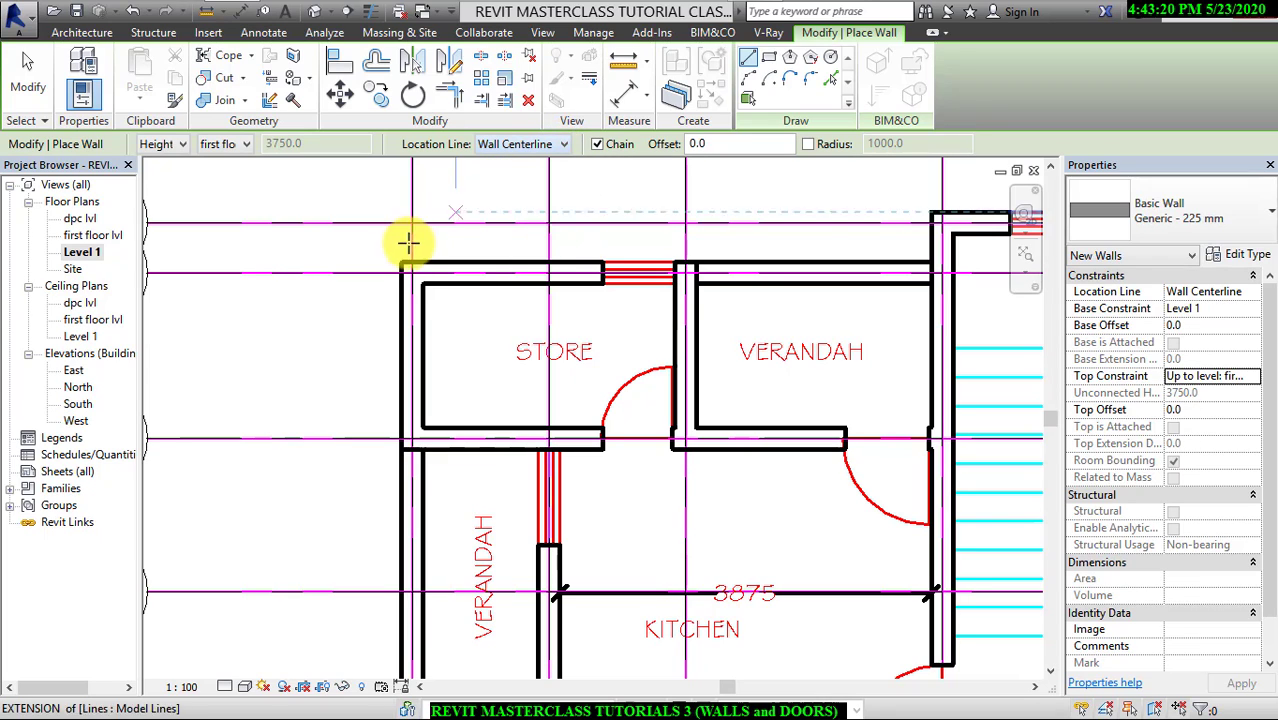
left_click(411, 272)
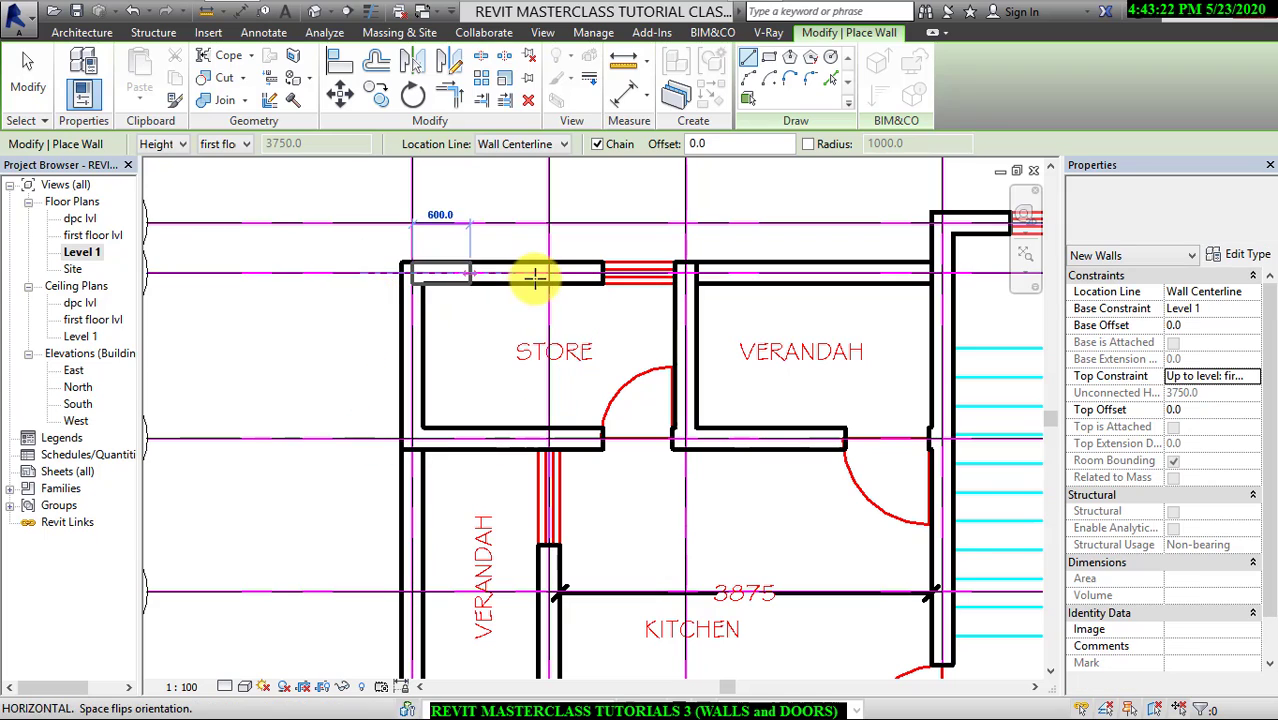
left_click(309, 273)
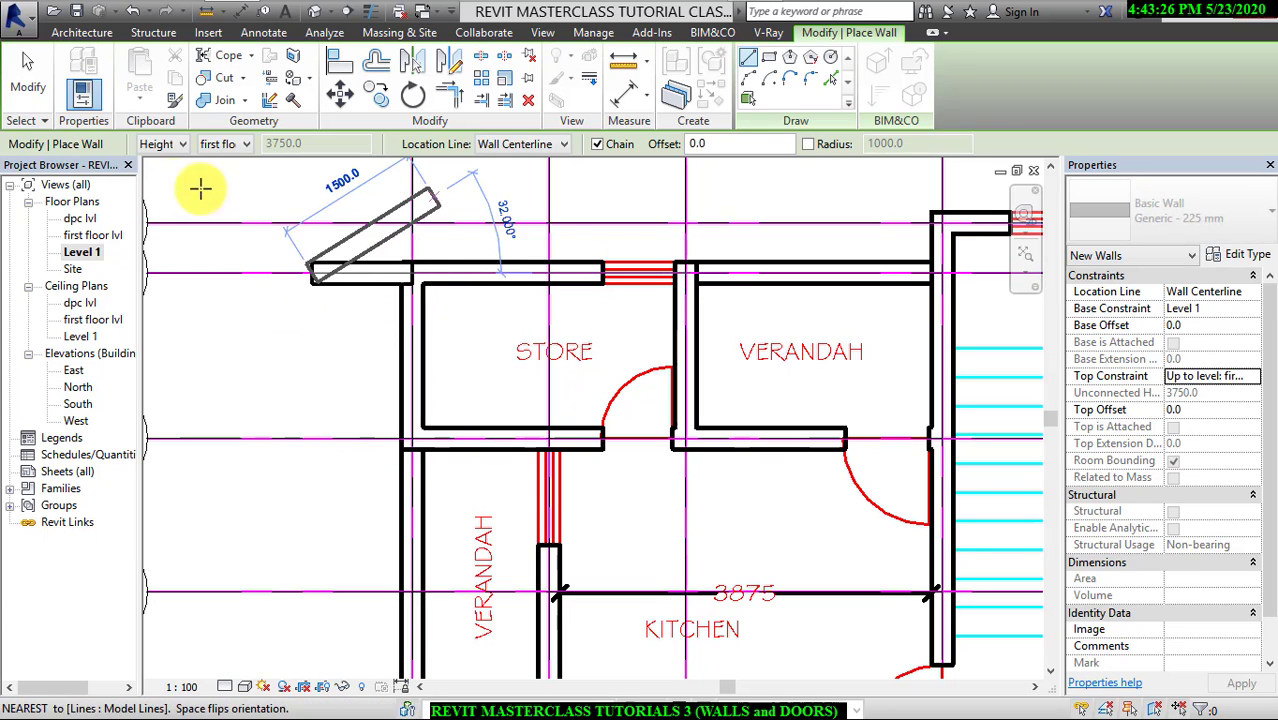
left_click(30, 80)
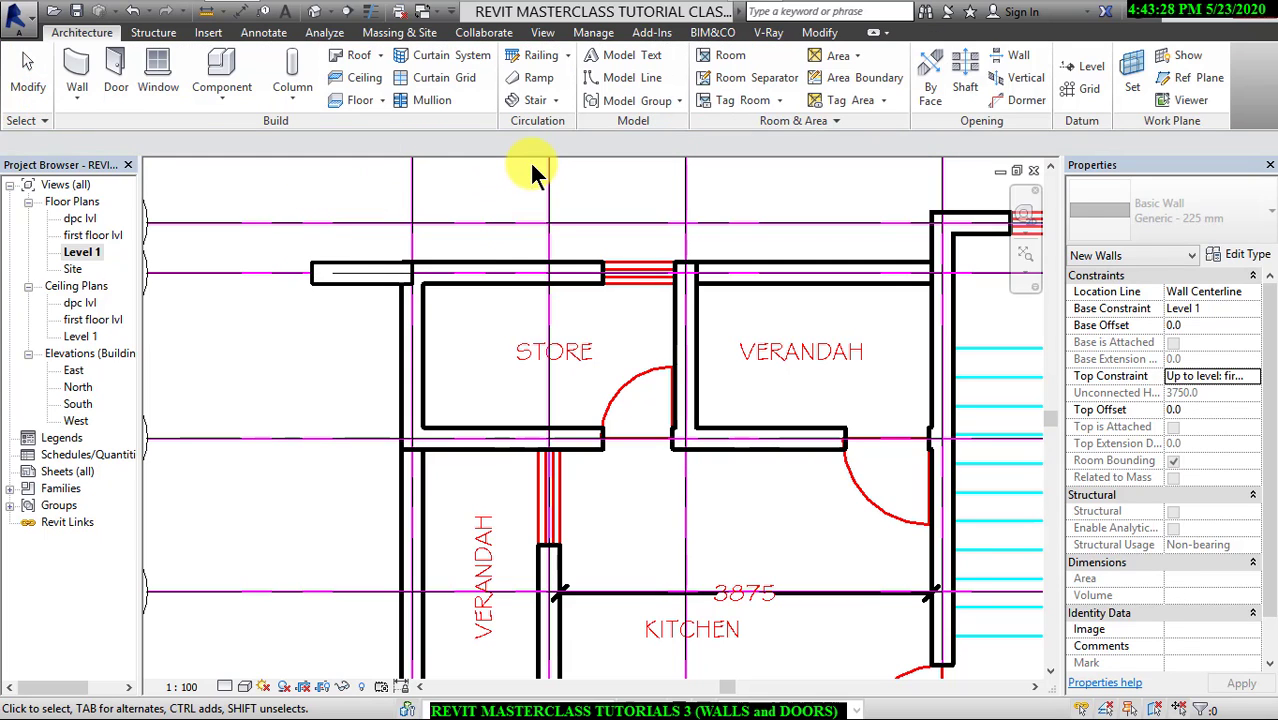
Draw a wall about 1200 mm long with location line Finish Face: Exterior, from the store's lower outer corner outward, and end the chain.
left_click(78, 72)
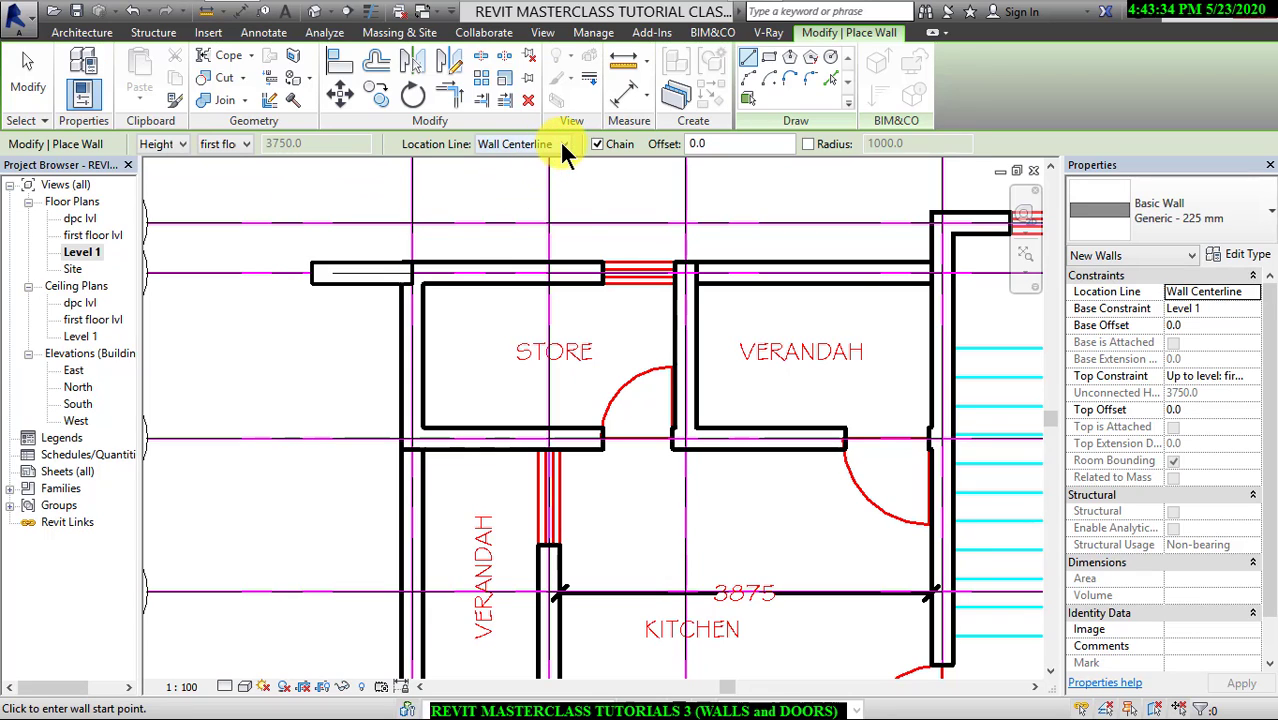
left_click(562, 144)
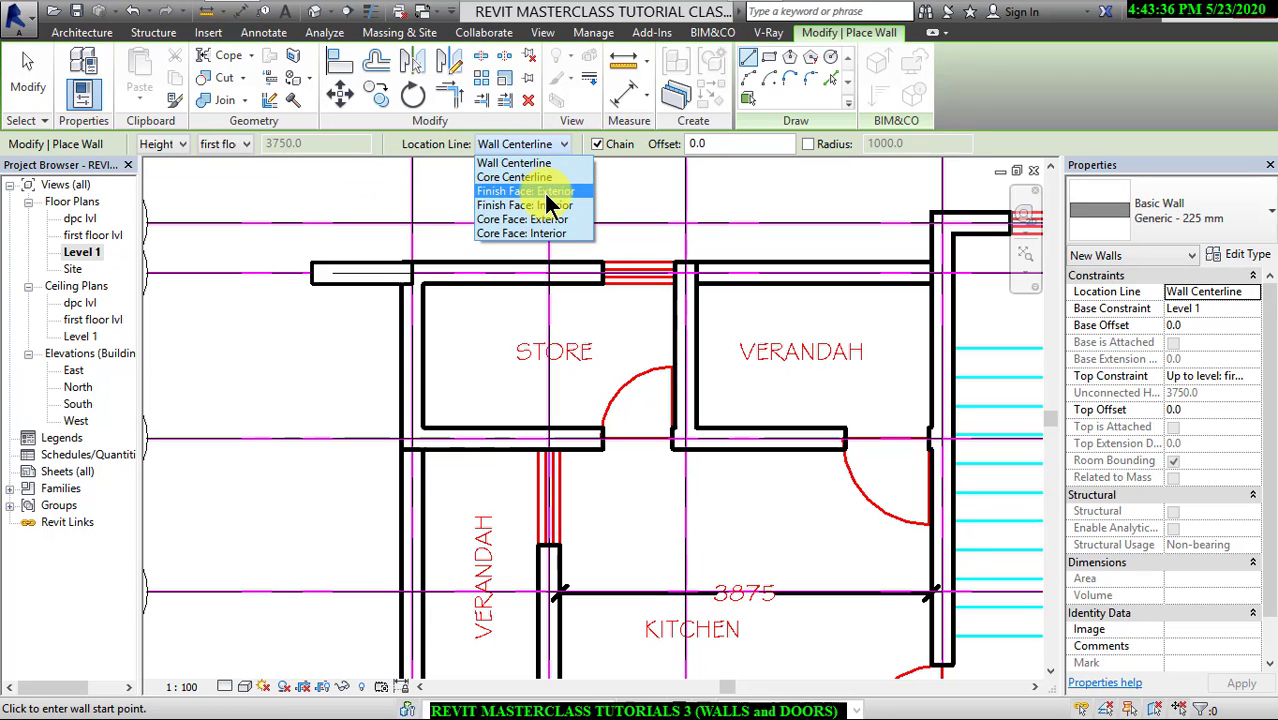
left_click(548, 192)
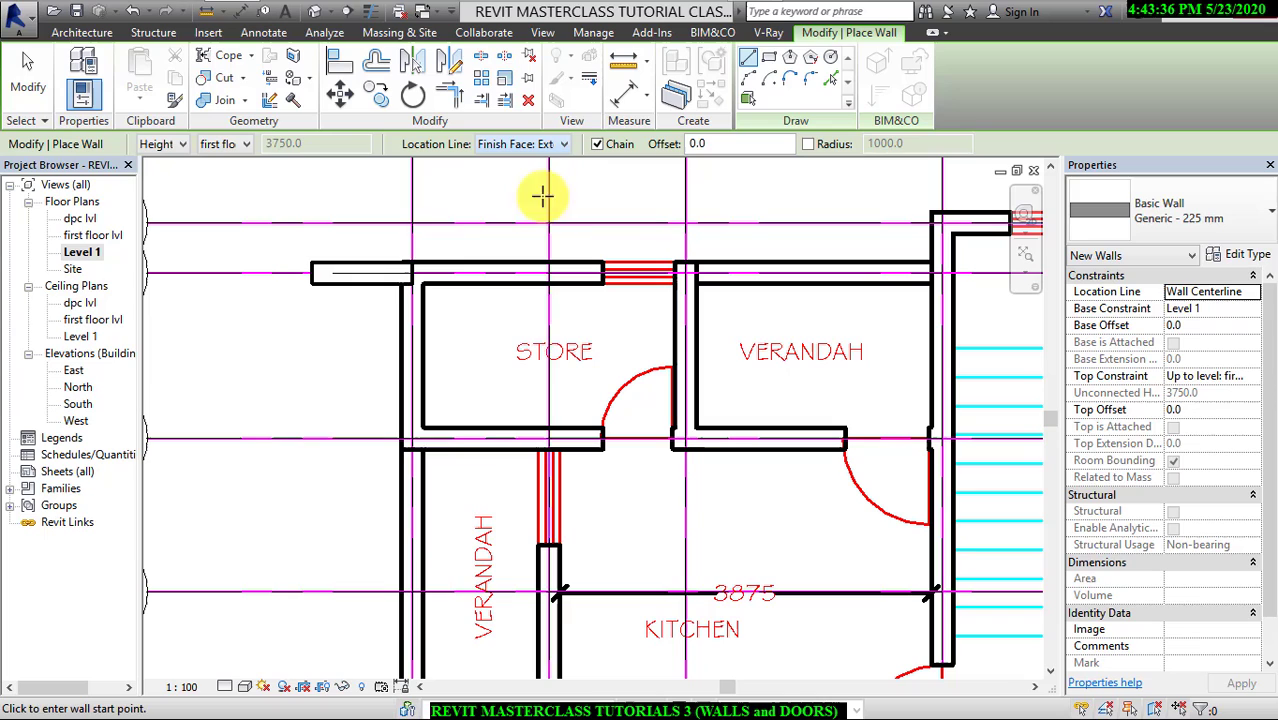
left_click(406, 442)
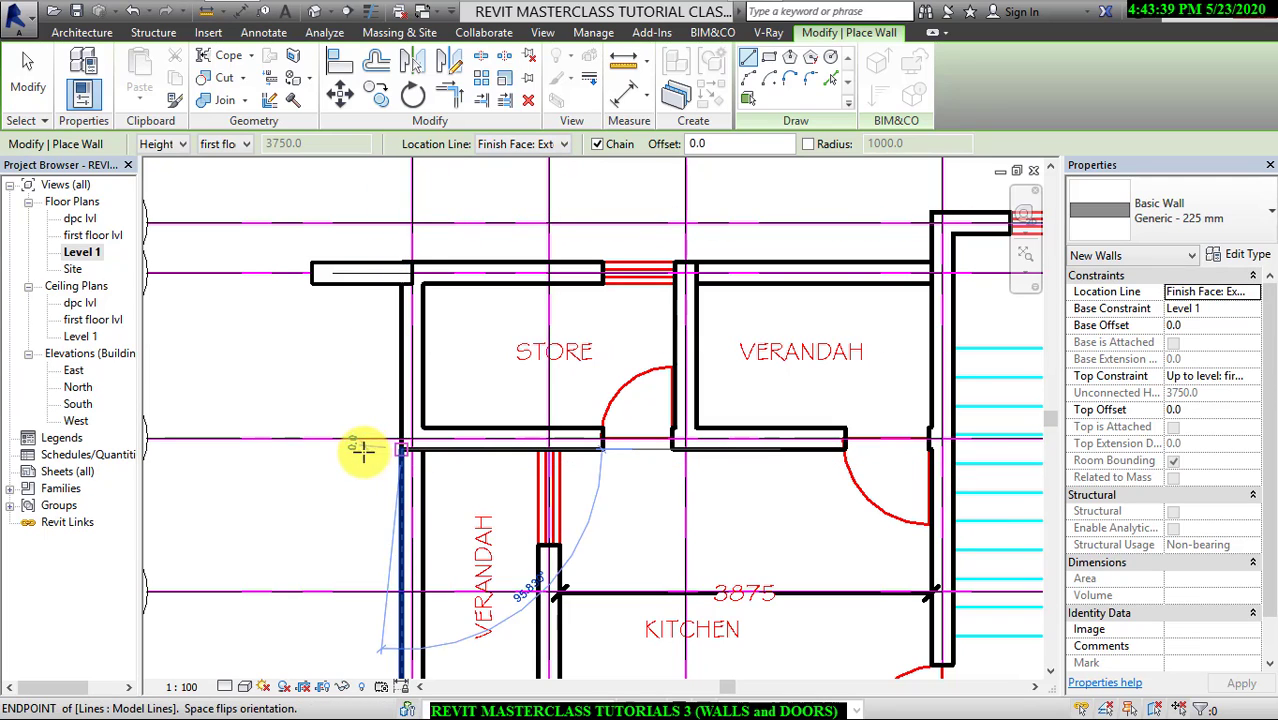
left_click(288, 446)
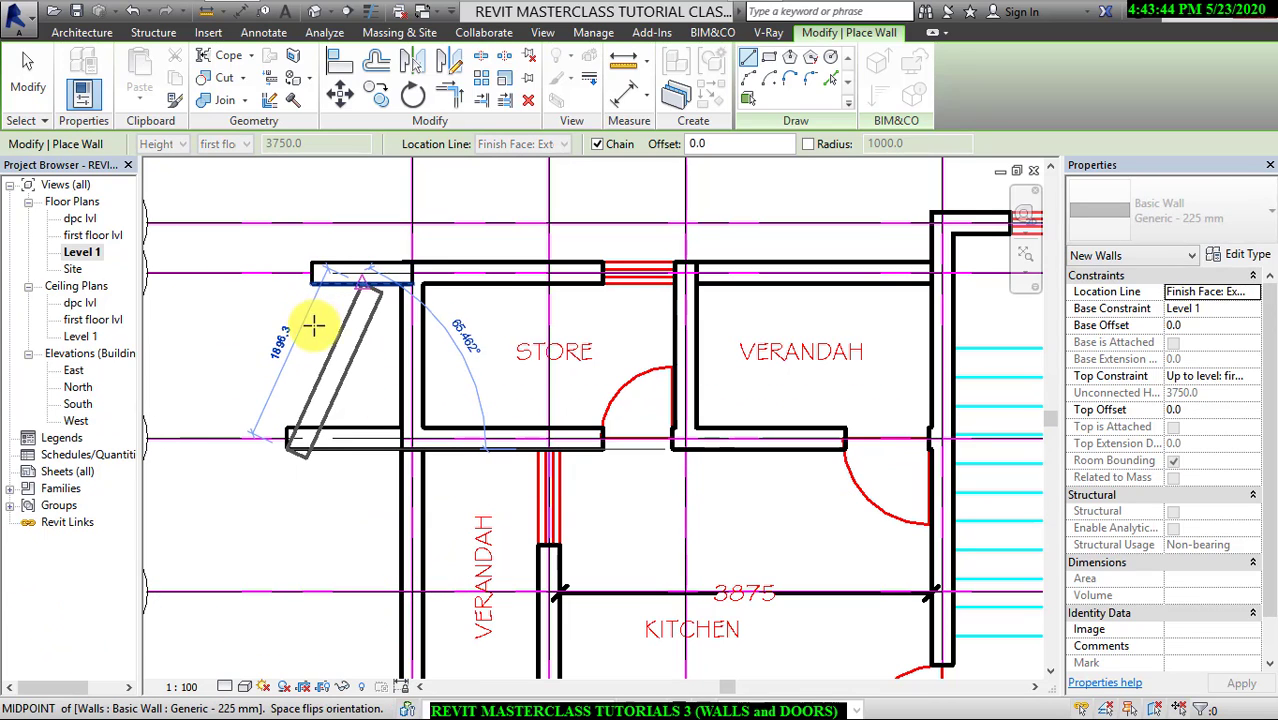
key("Escape")
key("Escape")
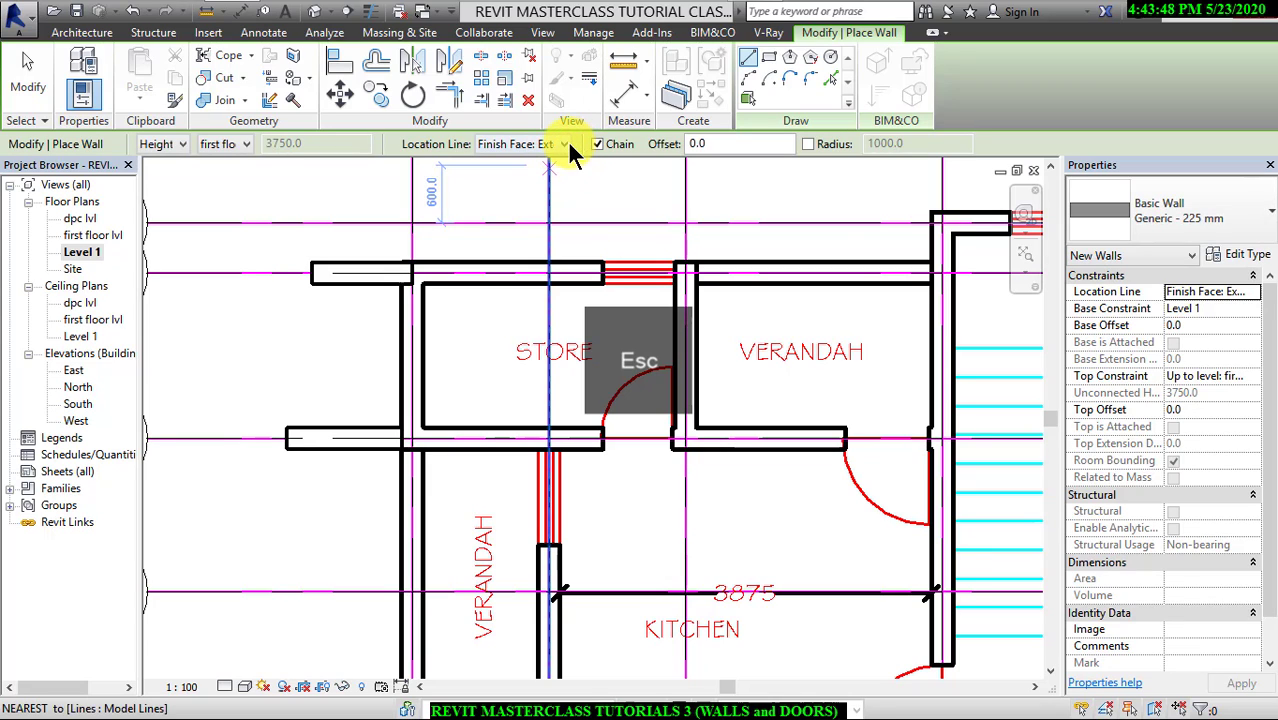
Draw a short horizontal wall with location line Finish Face: Interior, outward from the middle of the store's outer side, and end the command.
left_click(563, 145)
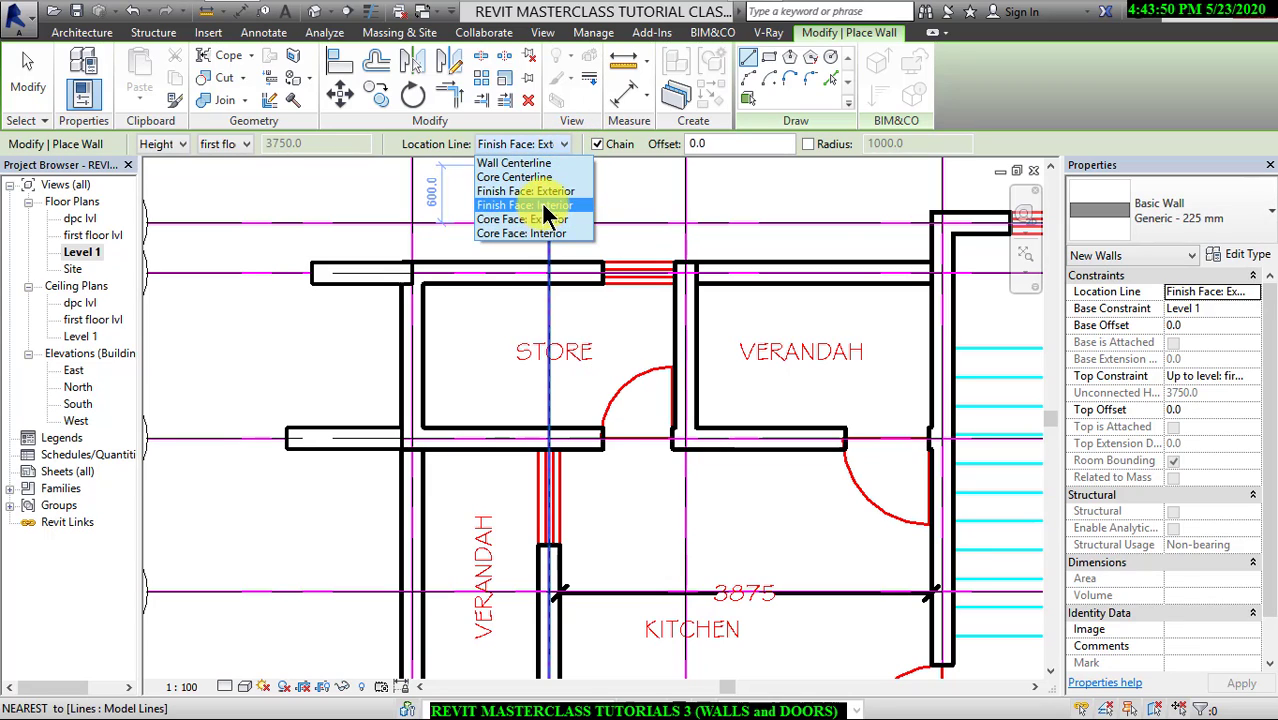
left_click(541, 204)
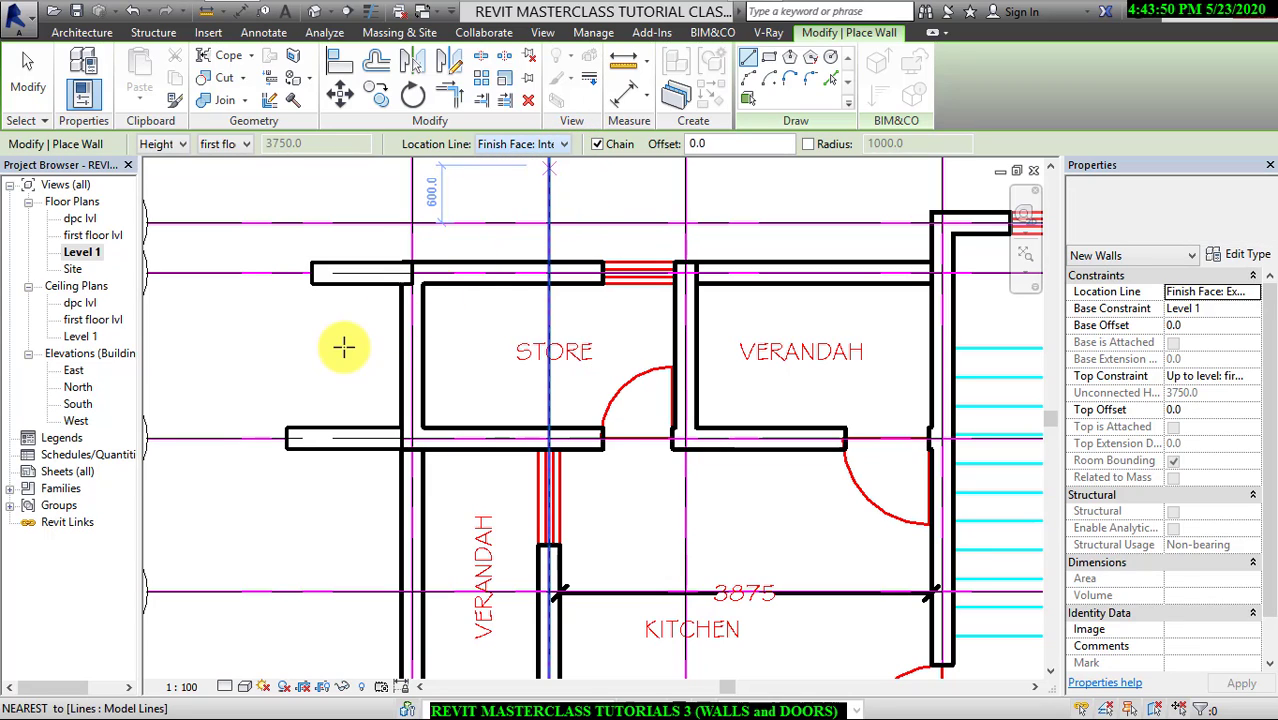
left_click(394, 348)
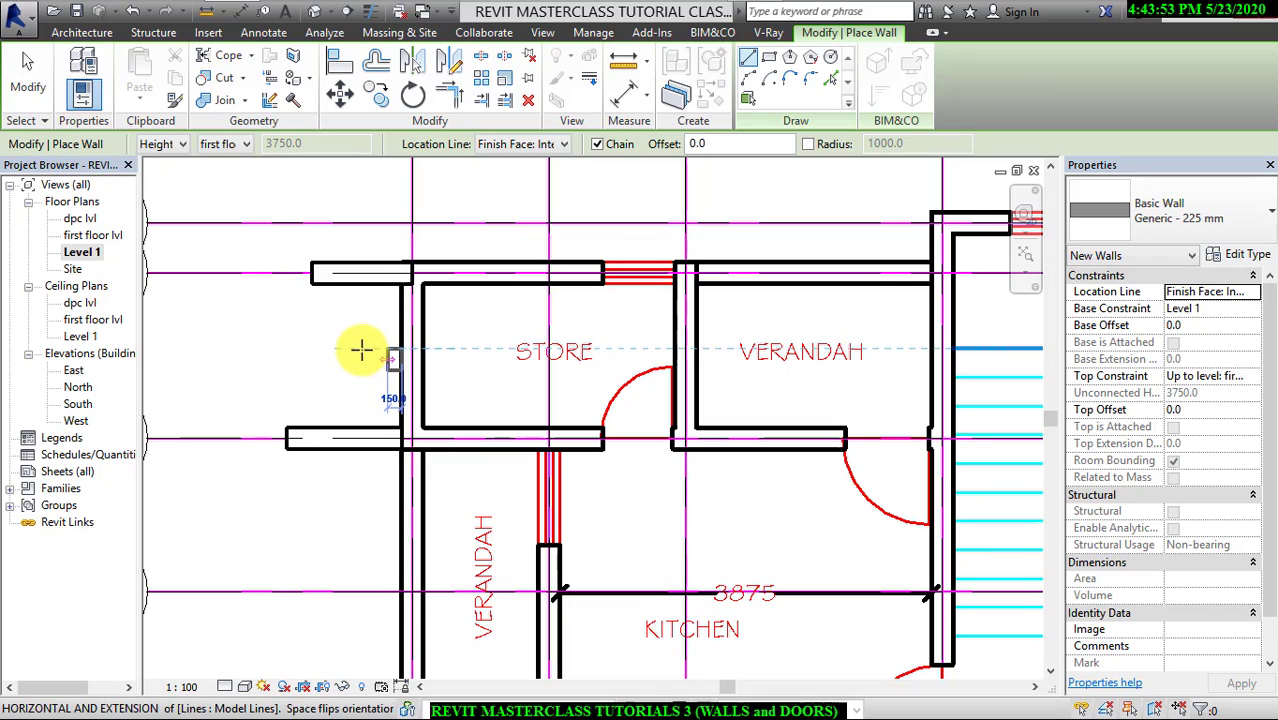
left_click(300, 356)
key("Escape")
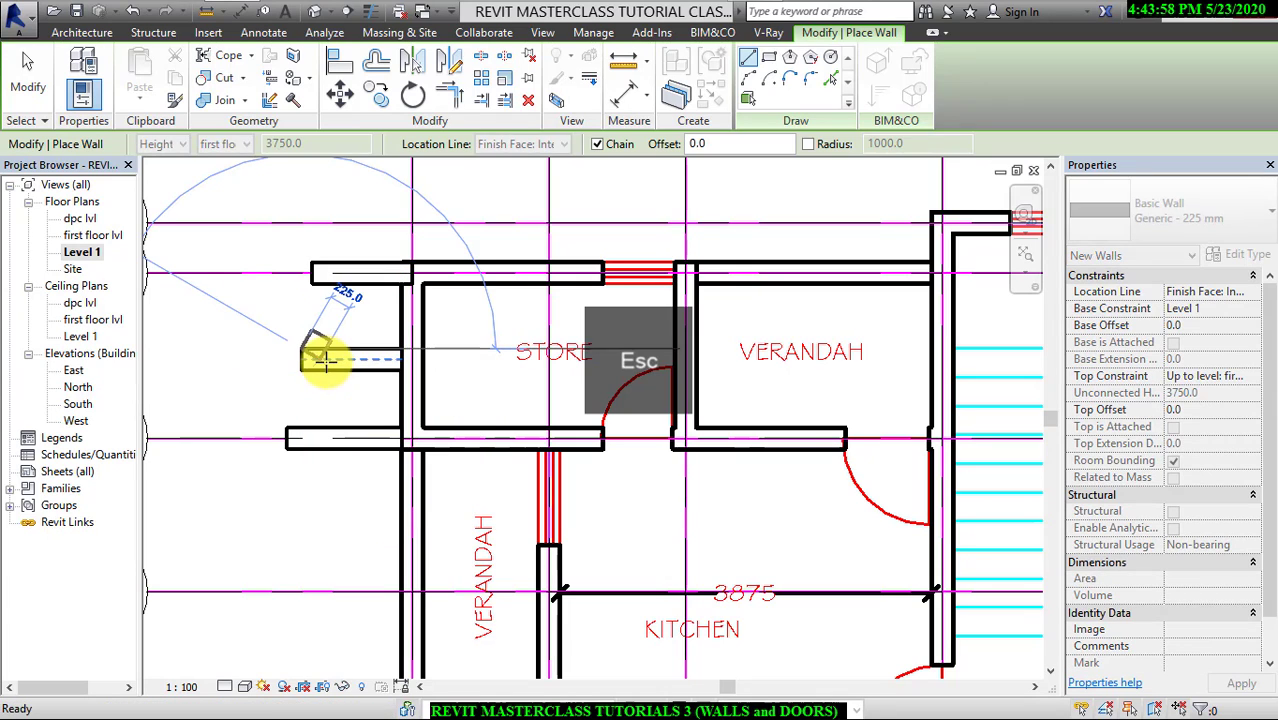
left_click(347, 391)
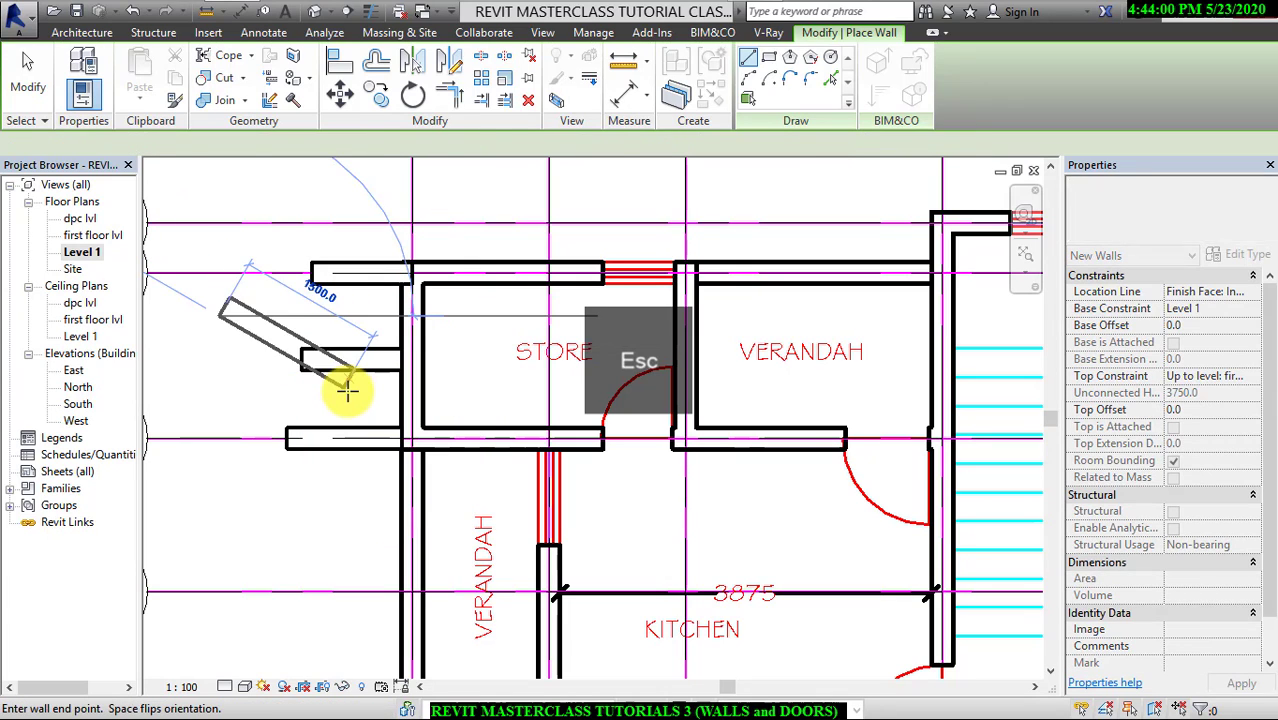
key("Escape")
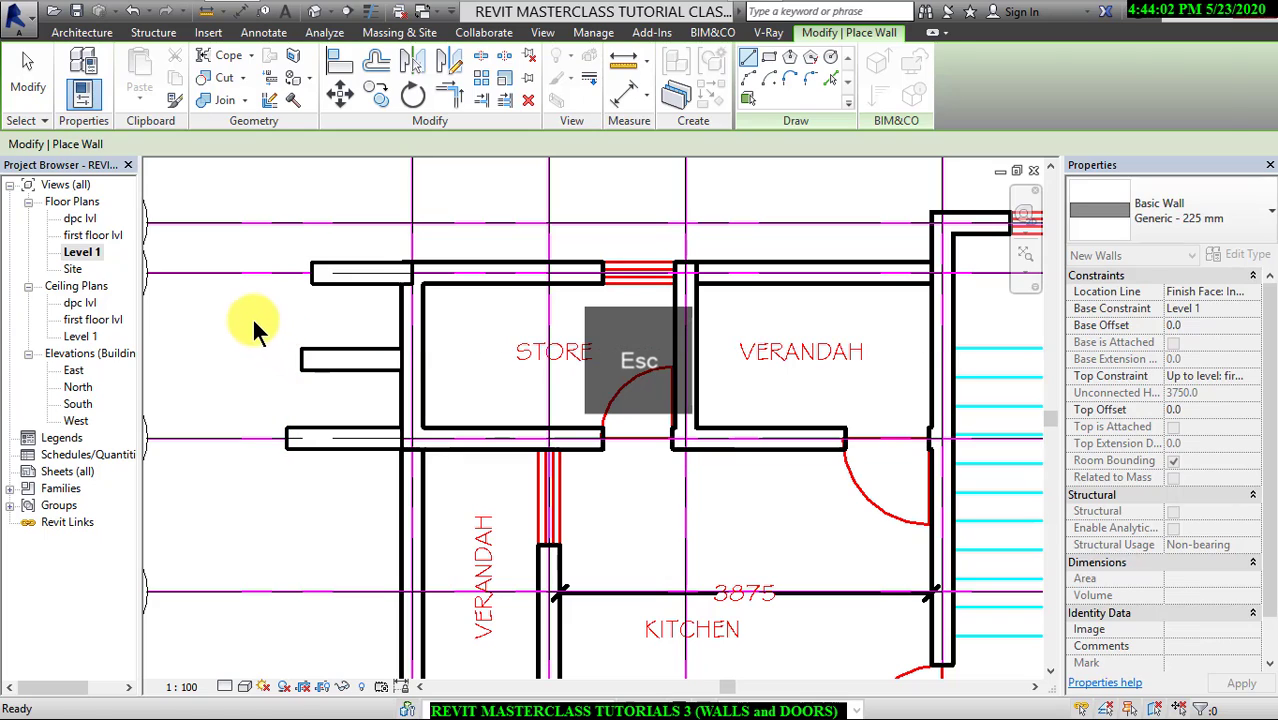
key("Escape")
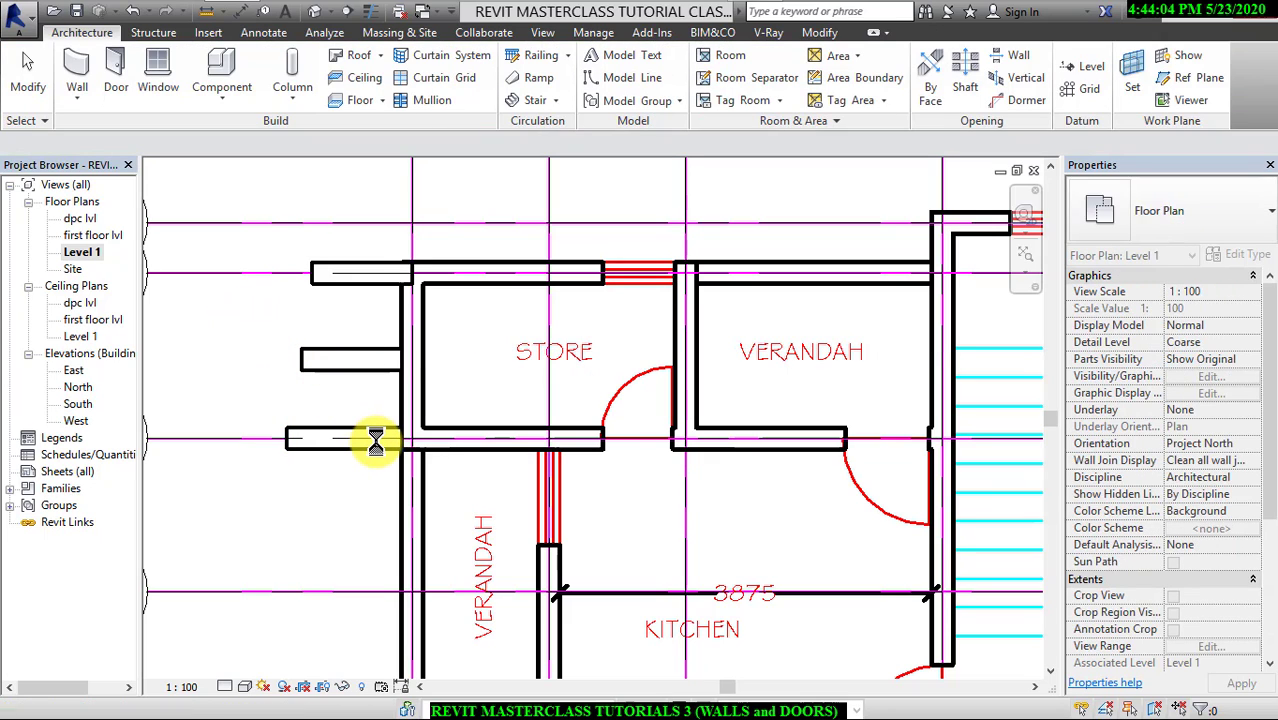
Delete the three short demonstration walls projecting outward from the store.
left_click(360, 428)
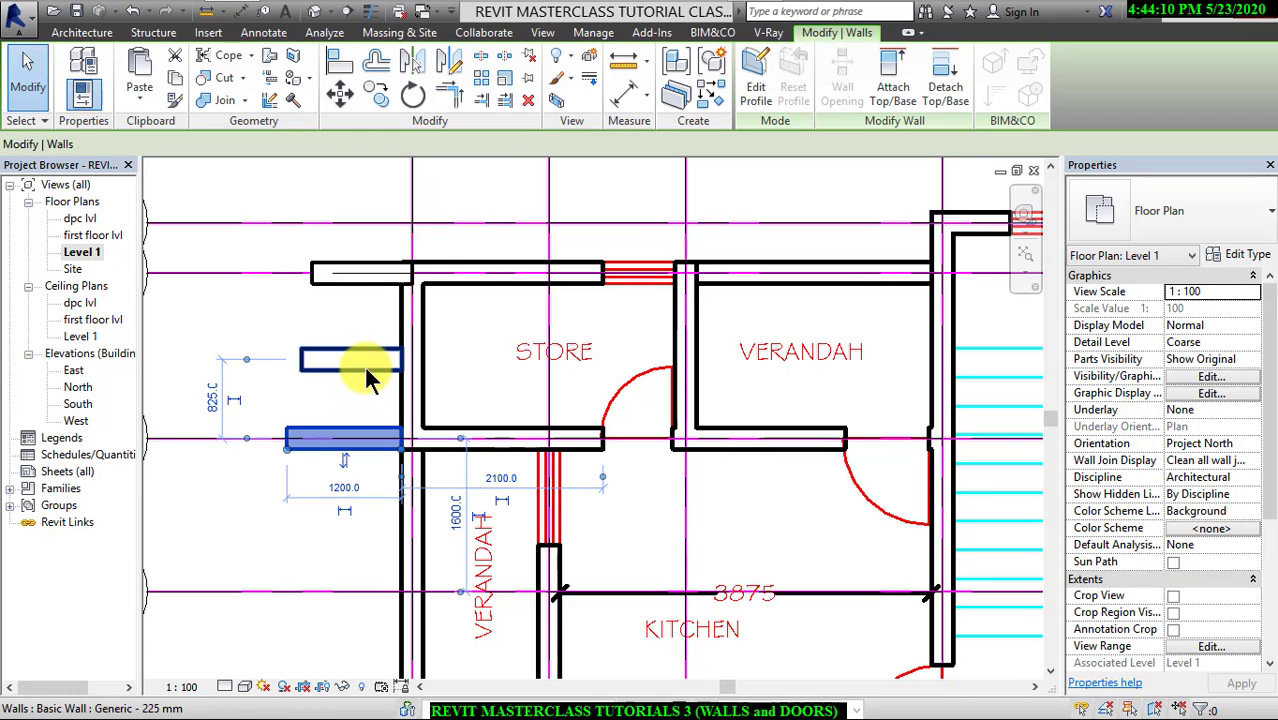
key("Delete")
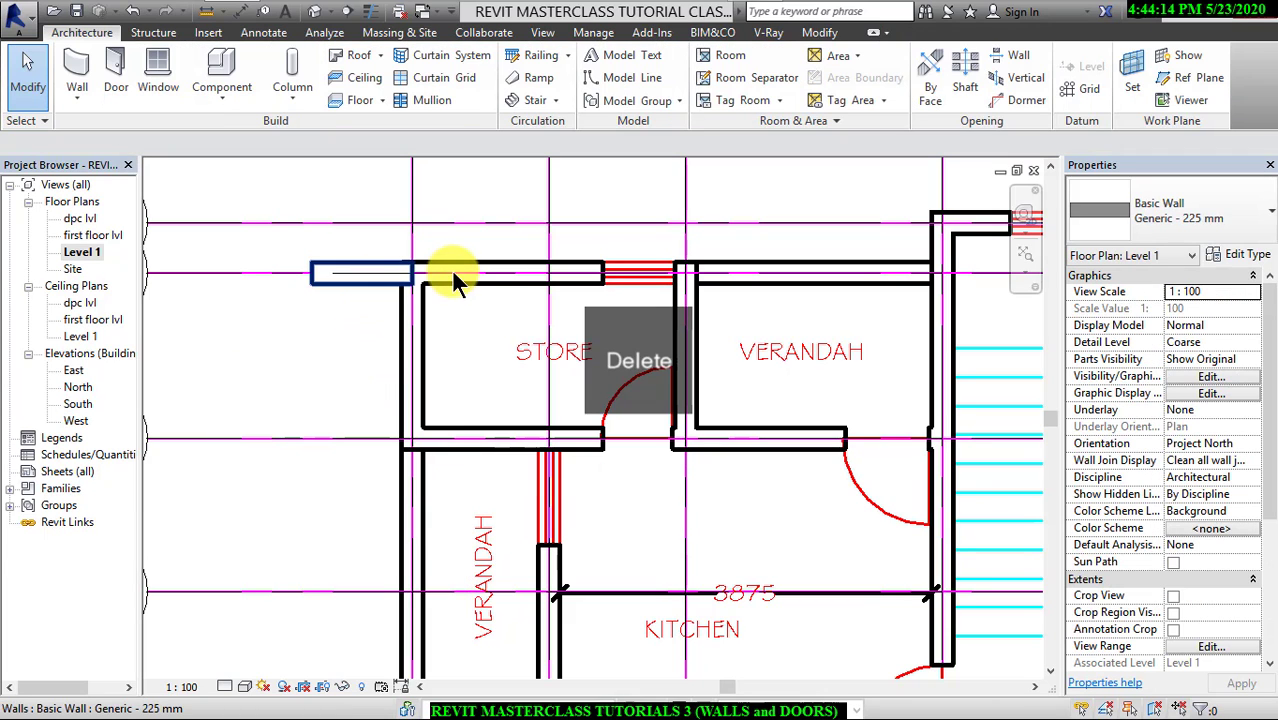
left_click(403, 274)
key("Delete")
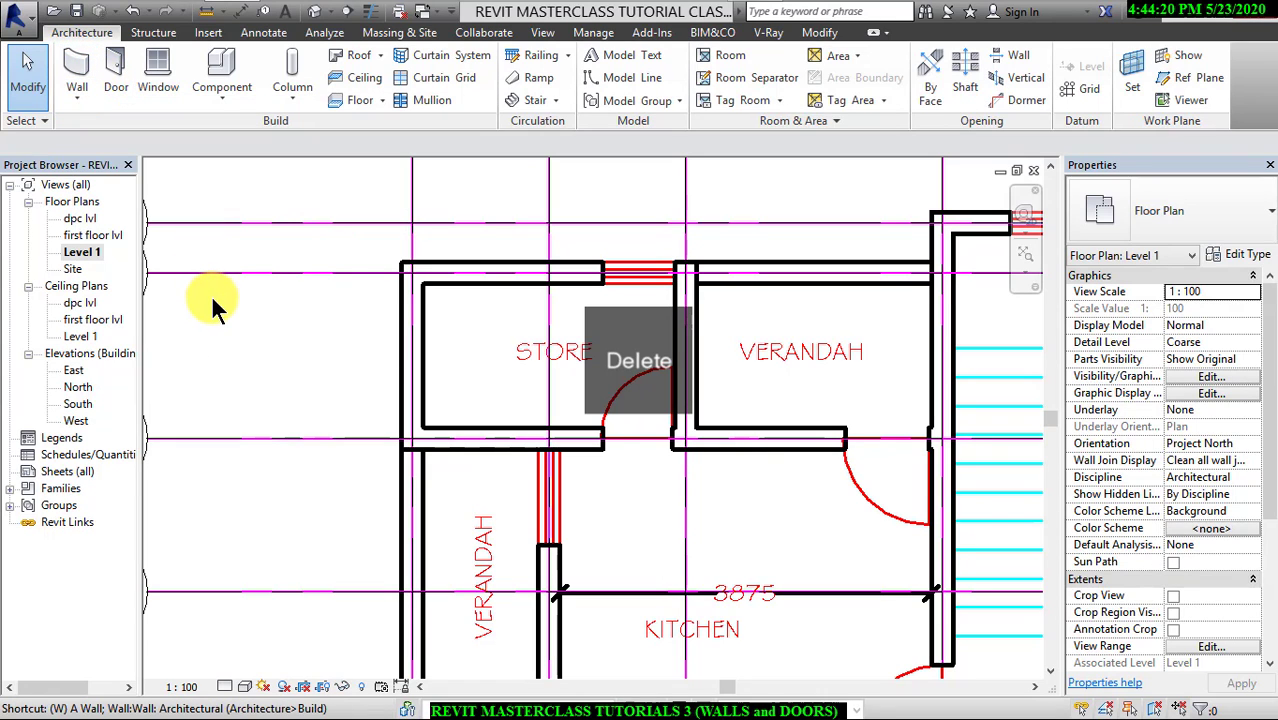
Start a Generic - 225 mm architectural wall and set its location line to Wall Centerline.
key("w")
key("a")
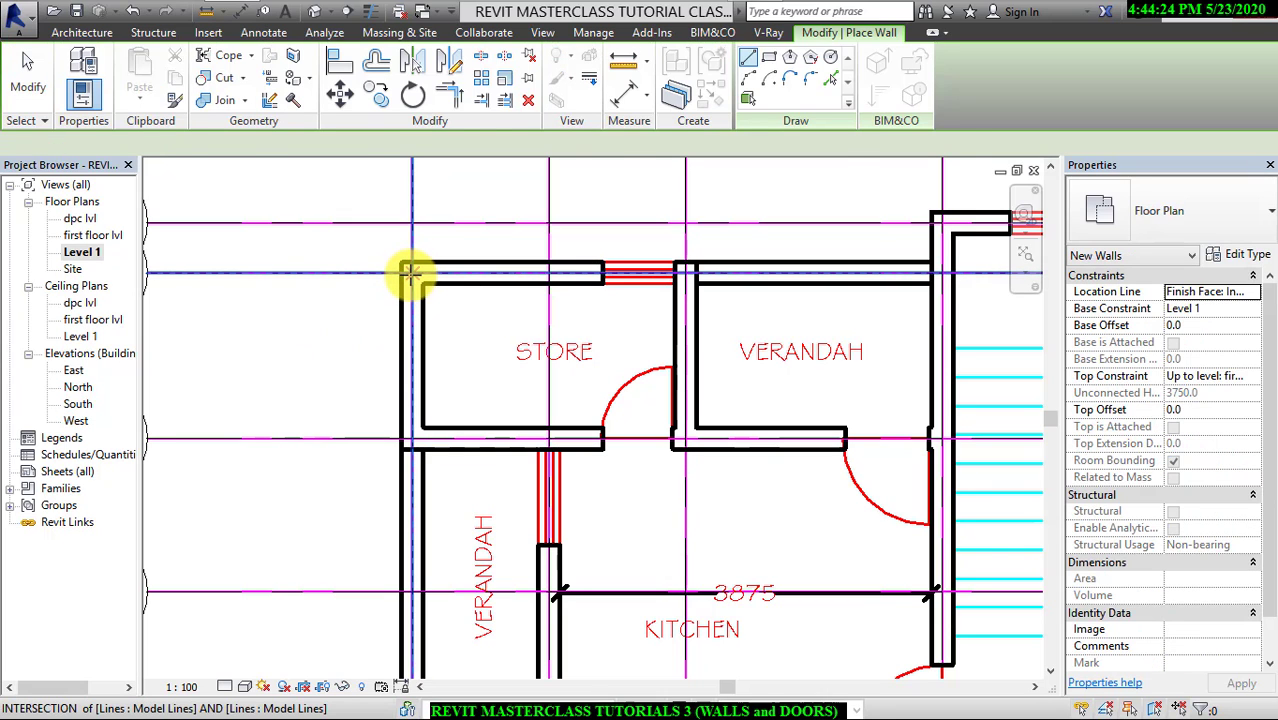
left_click(410, 272)
middle_click_drag(850, 272, 749, 304)
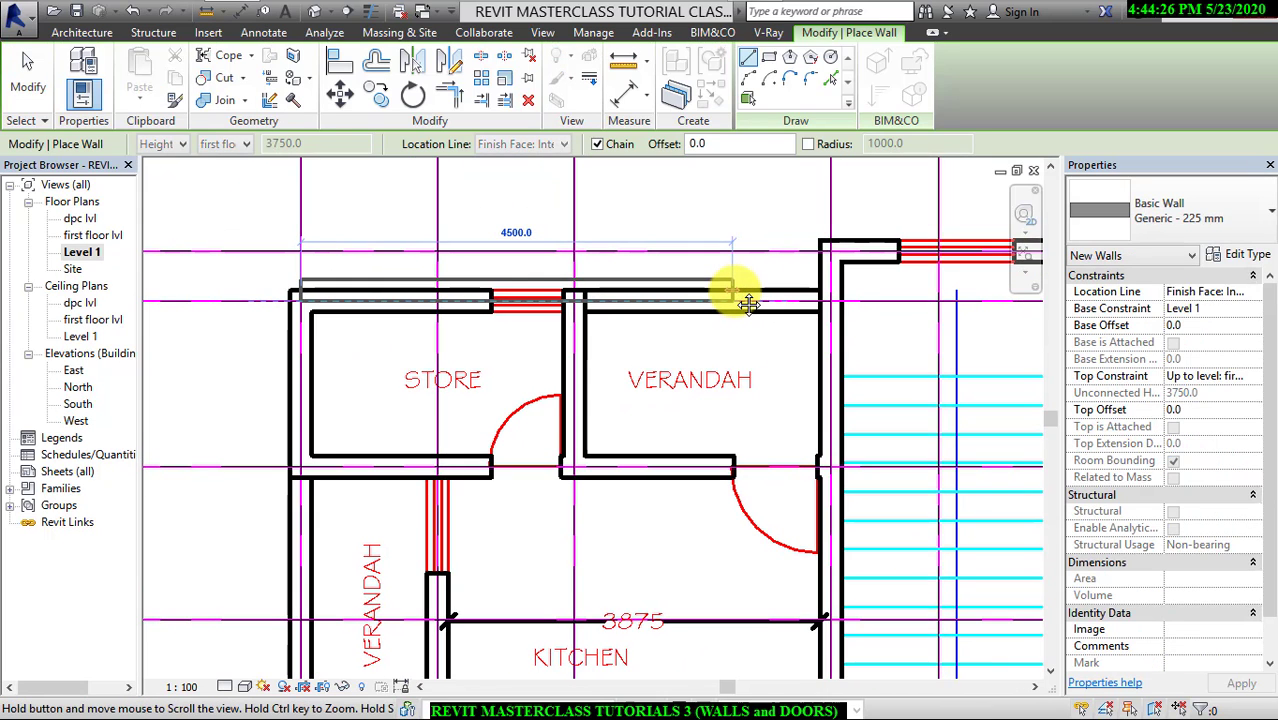
key("Escape")
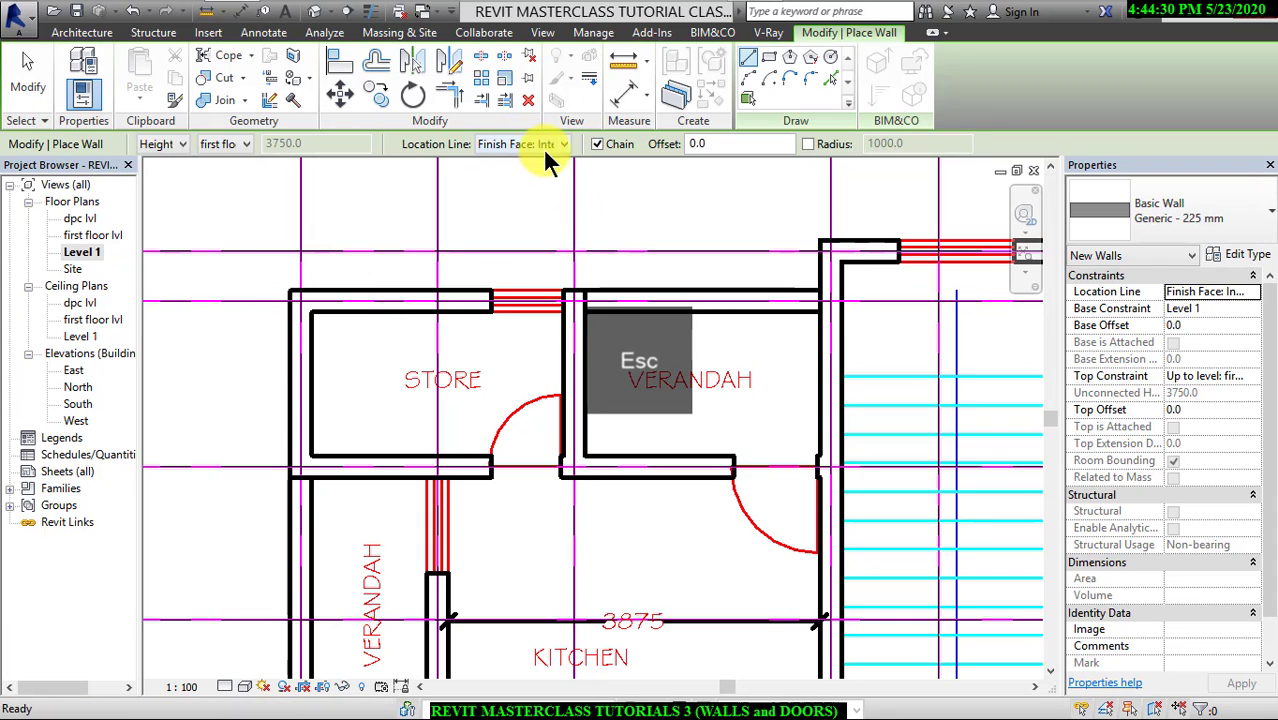
left_click(544, 150)
left_click(510, 161)
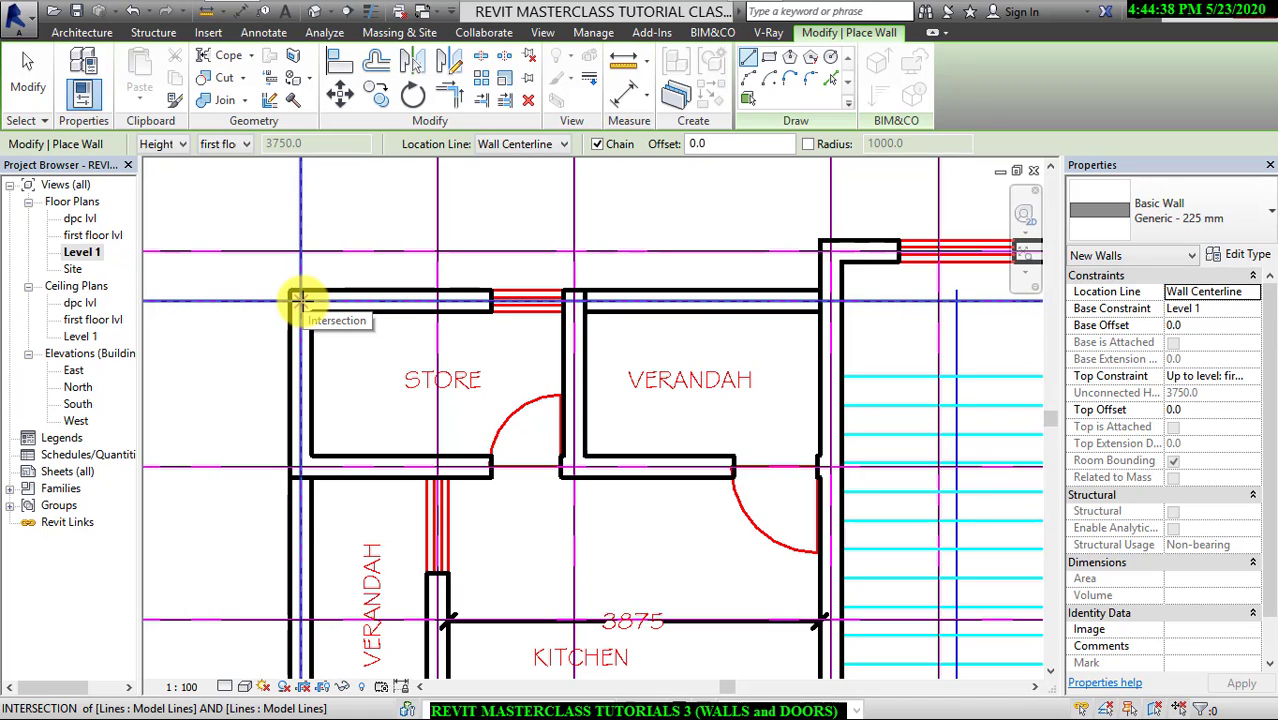
Draw chained walls from the store's outer corner 5525 mm past the verandah, then around the staircase projection with 525, 2625 and 525 mm segments.
left_click(300, 298)
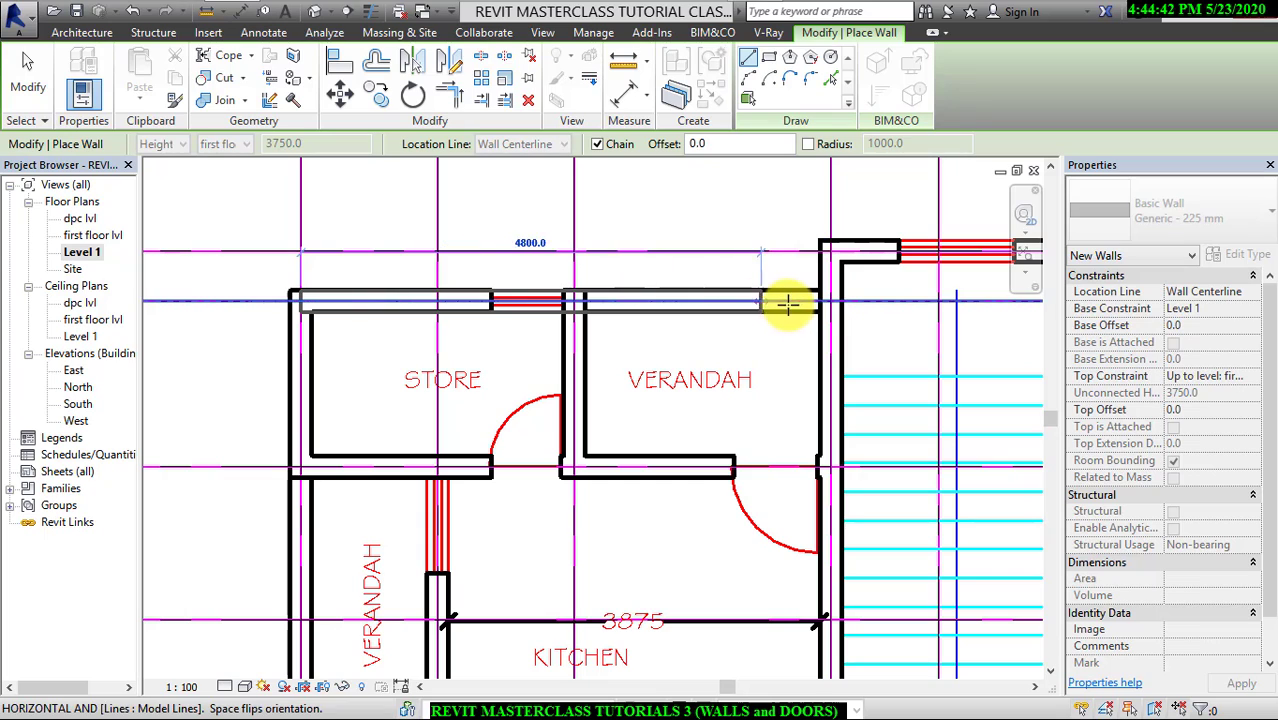
left_click(829, 300)
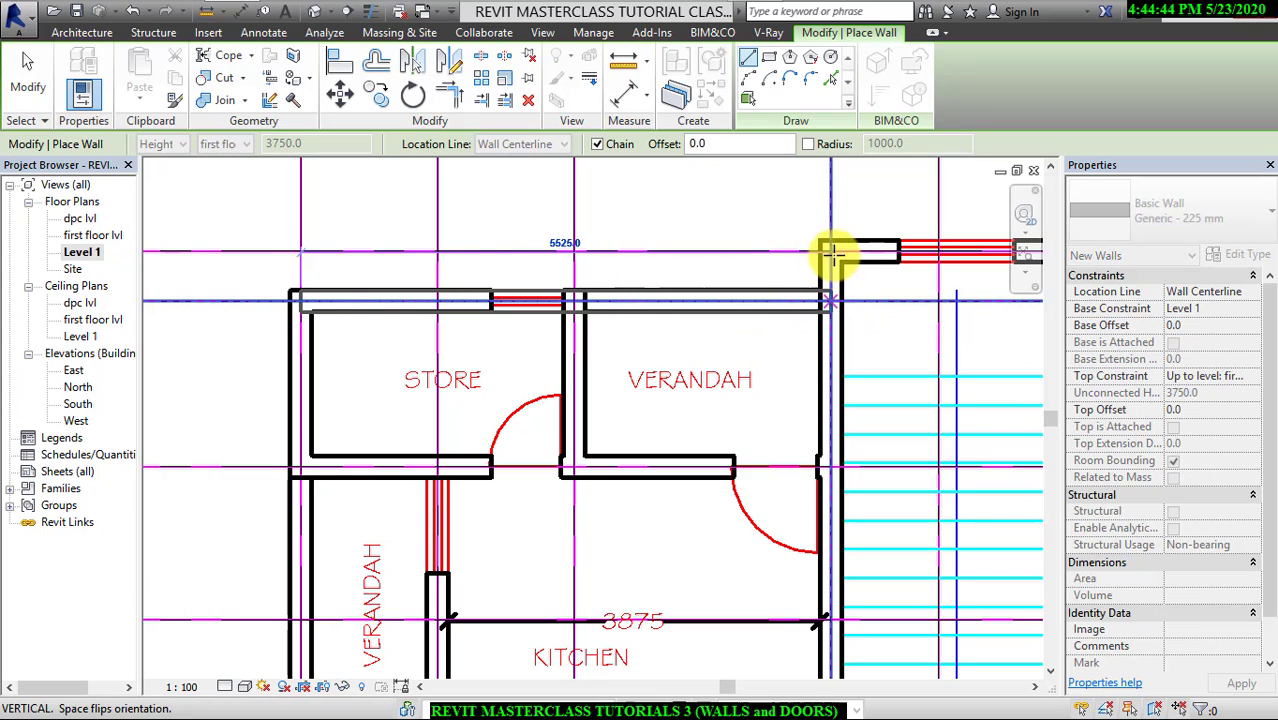
left_click(829, 251)
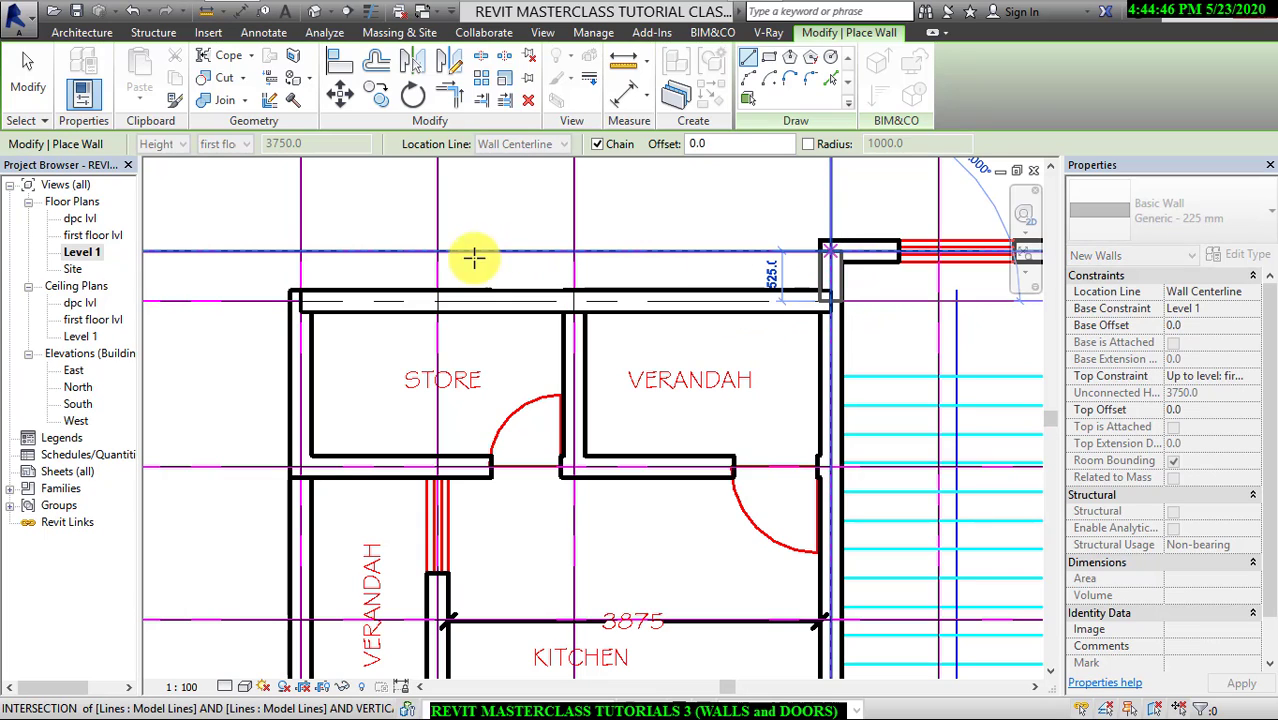
middle_click_drag(424, 257, 288, 256)
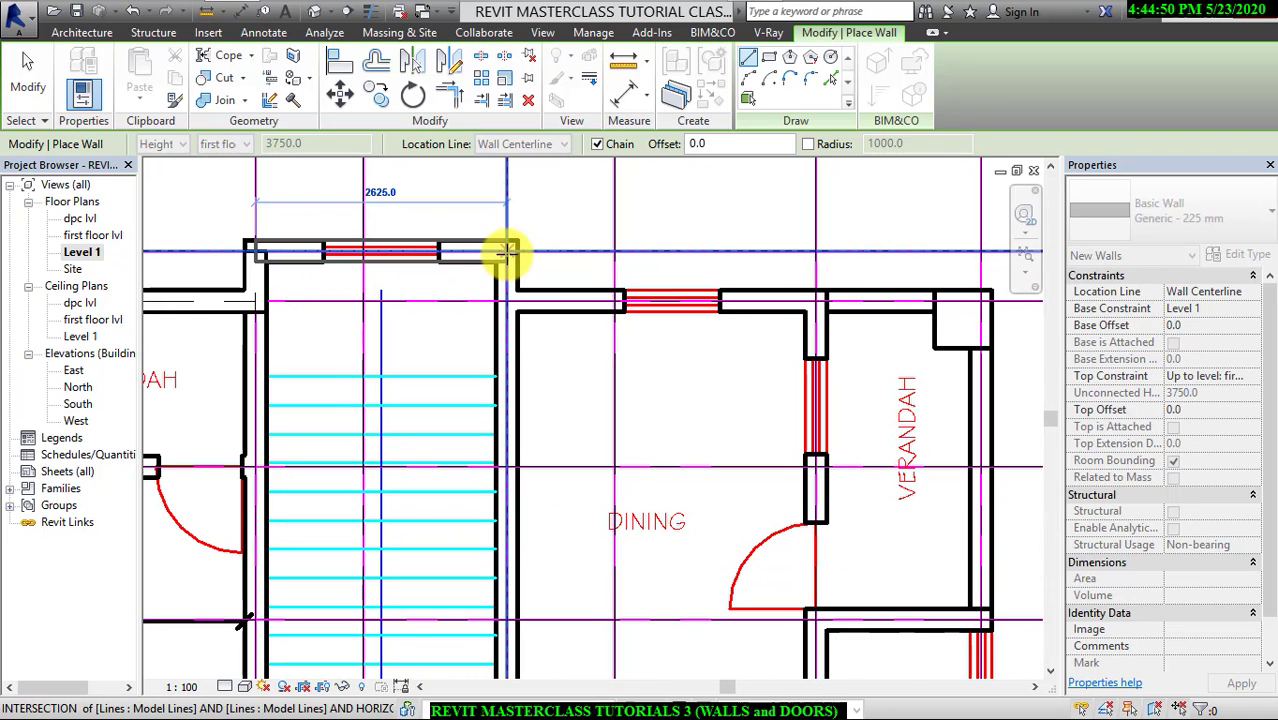
left_click(507, 251)
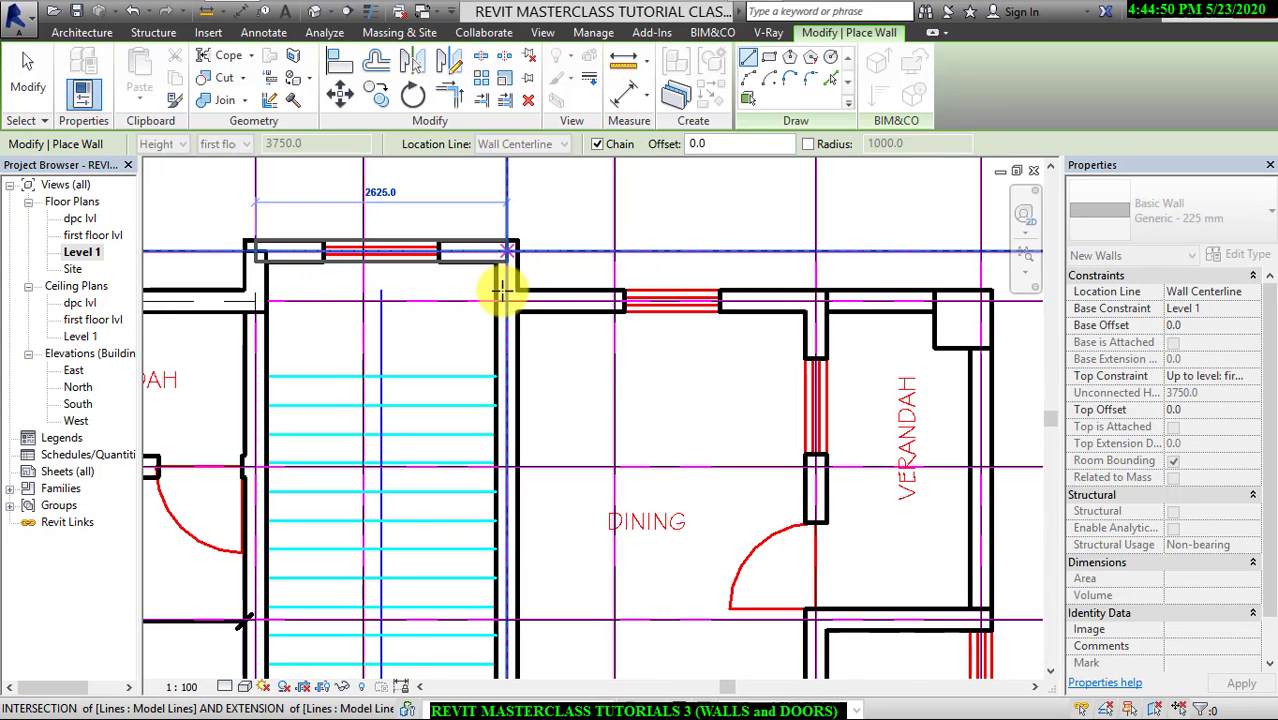
left_click(636, 297)
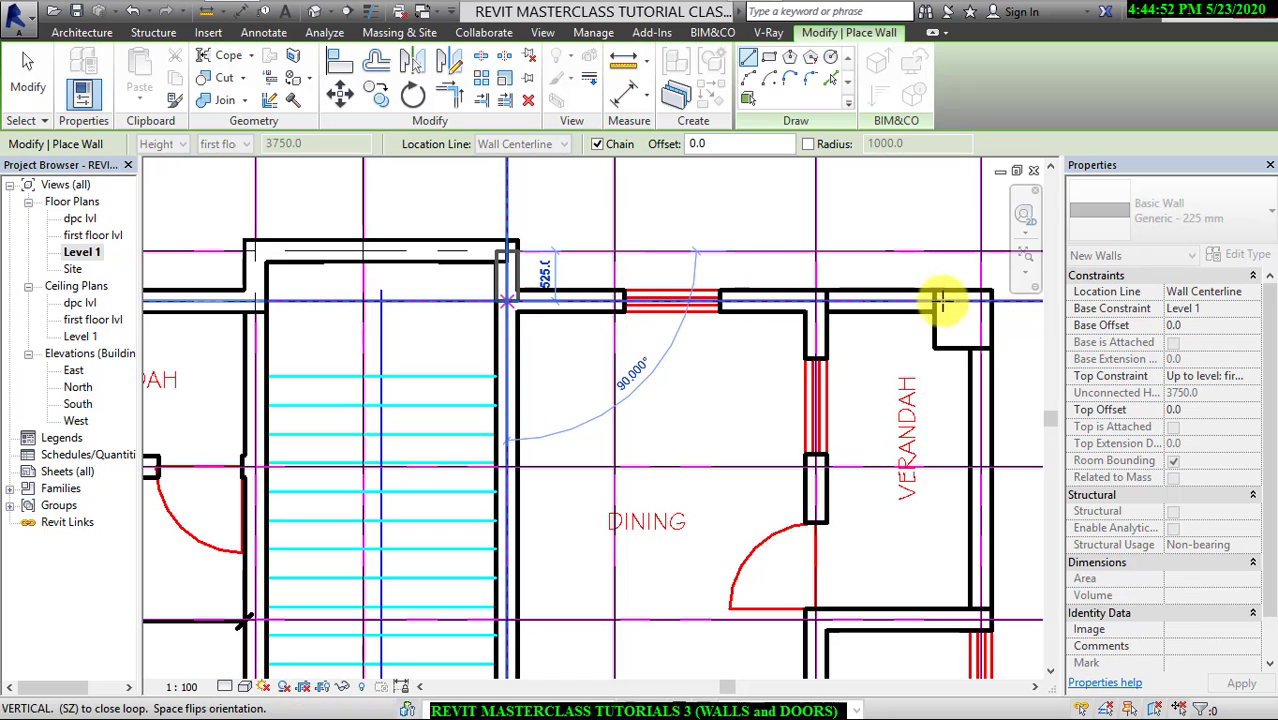
Continue the chain 3225 mm along the dining room, 3325 mm down its verandah side, and 1725 mm across between the verandah and T/B.
left_click(818, 301)
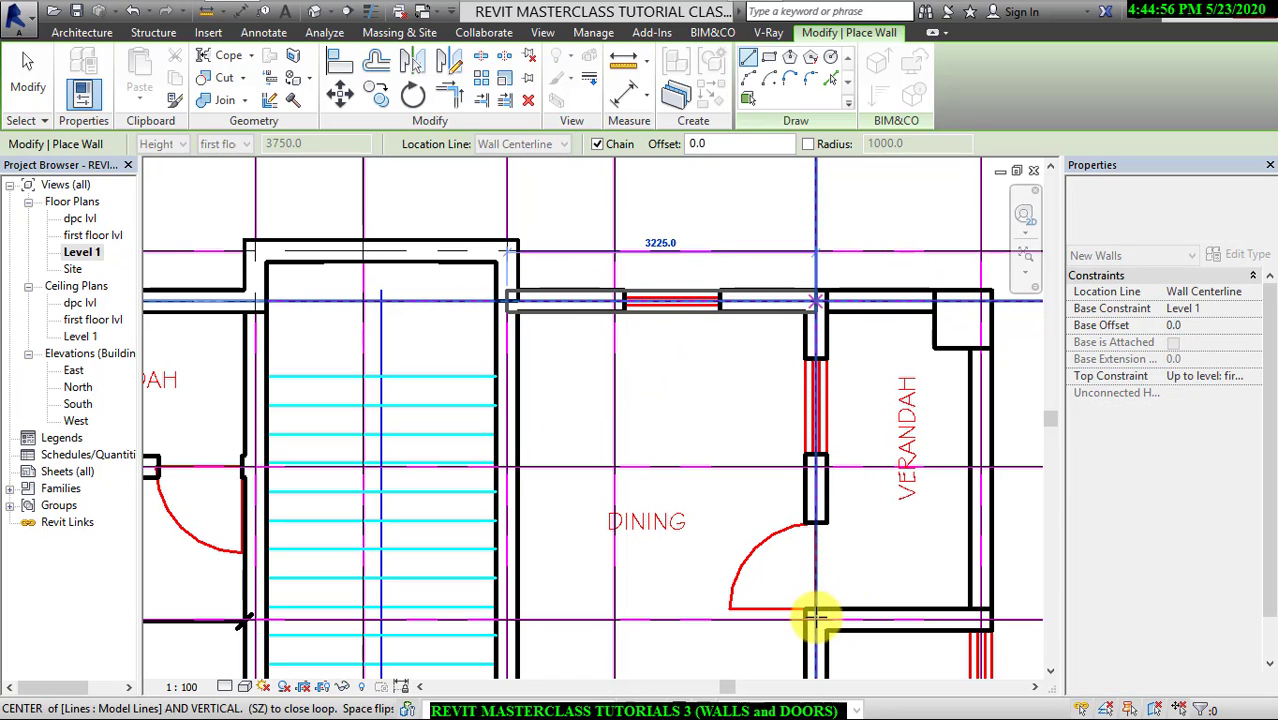
left_click(816, 622)
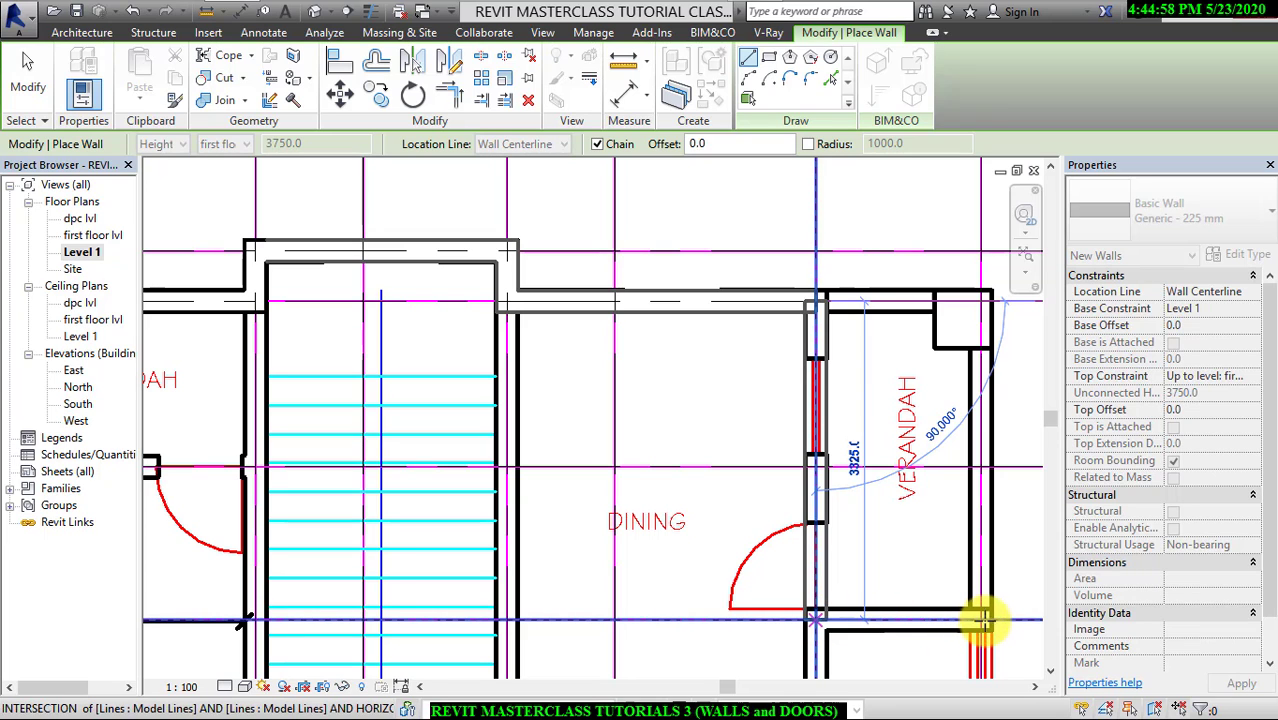
middle_click_drag(980, 622, 766, 447)
scroll(766, 448, "up", 2)
left_click(766, 447)
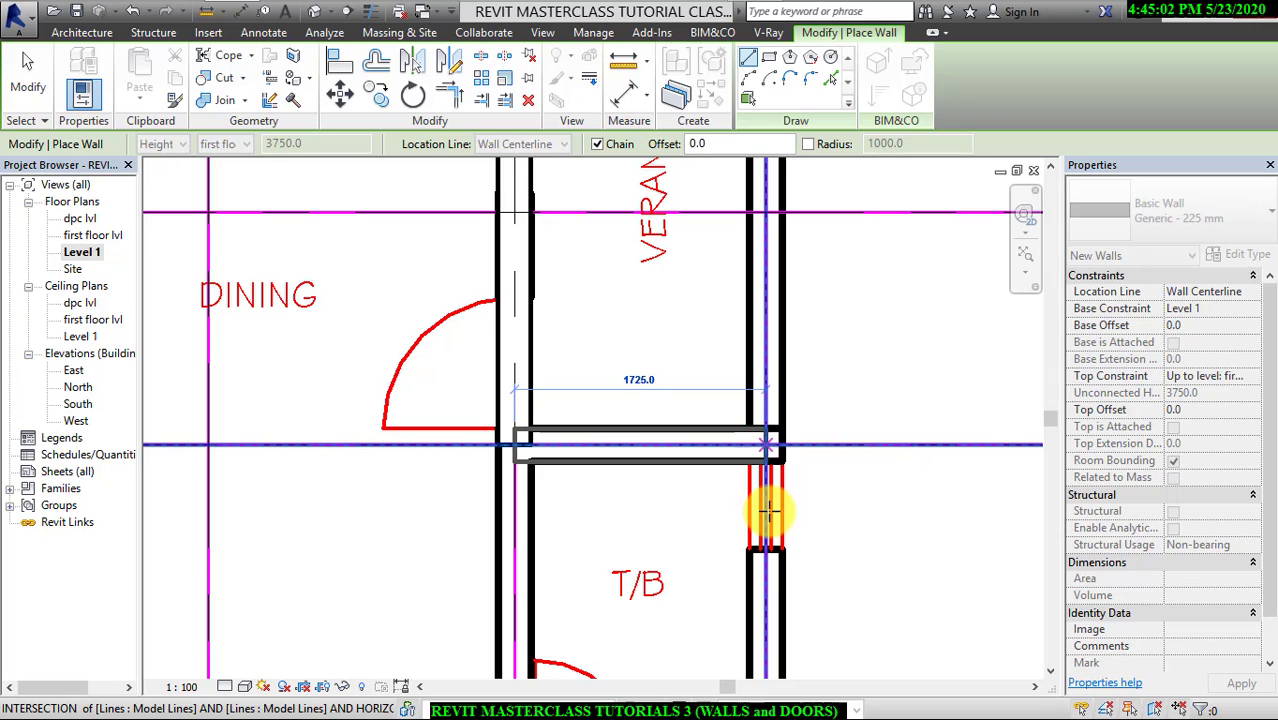
Continue the wall about 6000 mm down the outer side of the T/B and visitor's bedroom to the bedroom's outer corner.
scroll(766, 507, "down", 1)
middle_click_drag(766, 554, 733, 302)
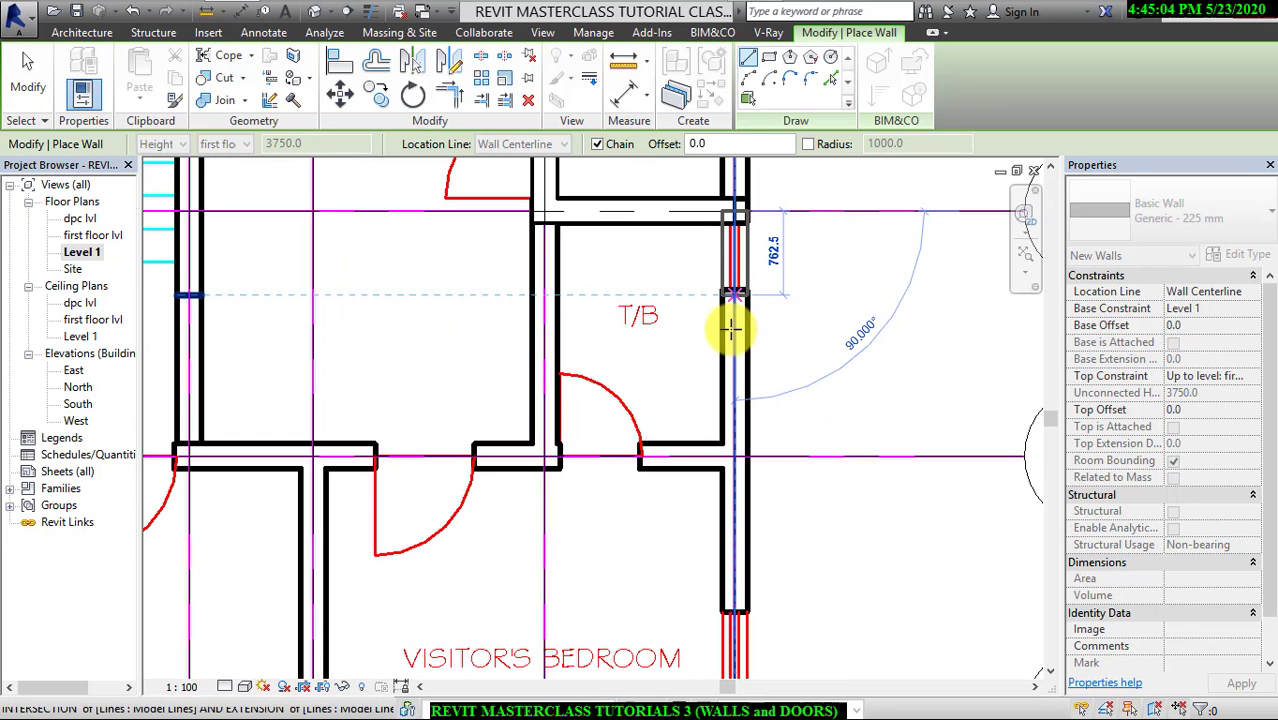
scroll(746, 458, "down", 2)
middle_click_drag(753, 531, 741, 250)
scroll(713, 458, "down", 1)
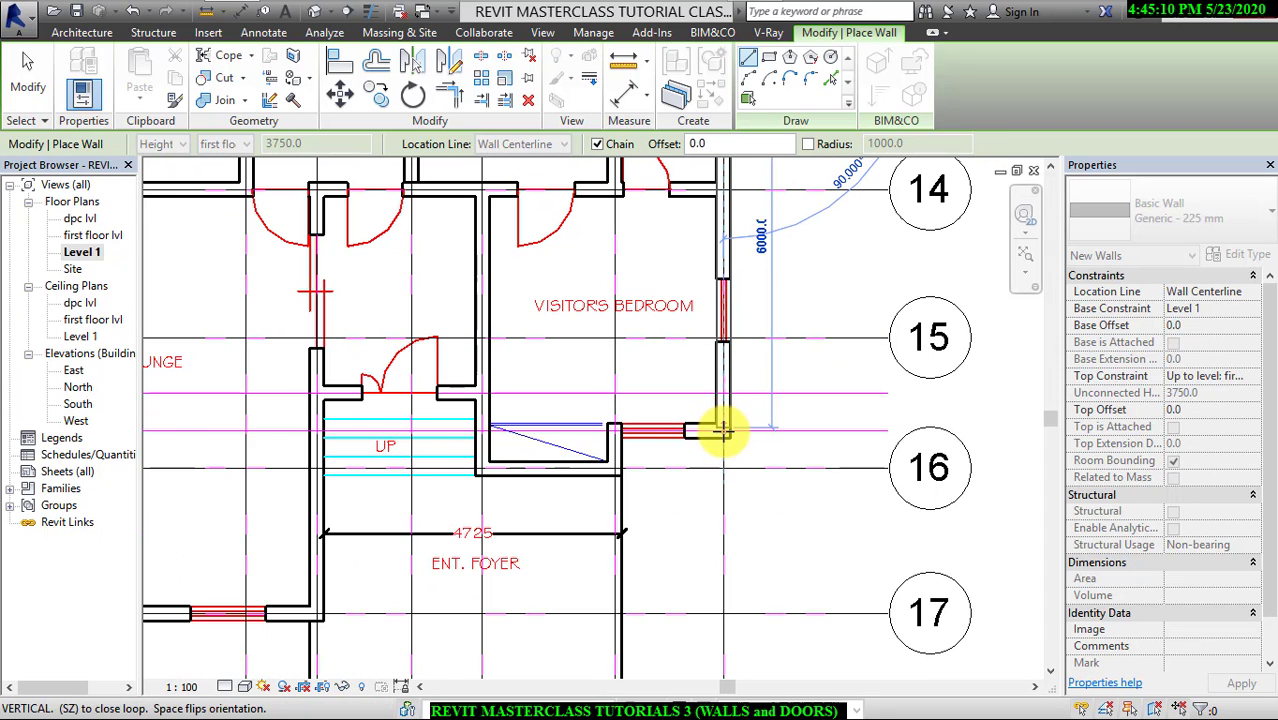
scroll(722, 430, "up", 2)
left_click(704, 431)
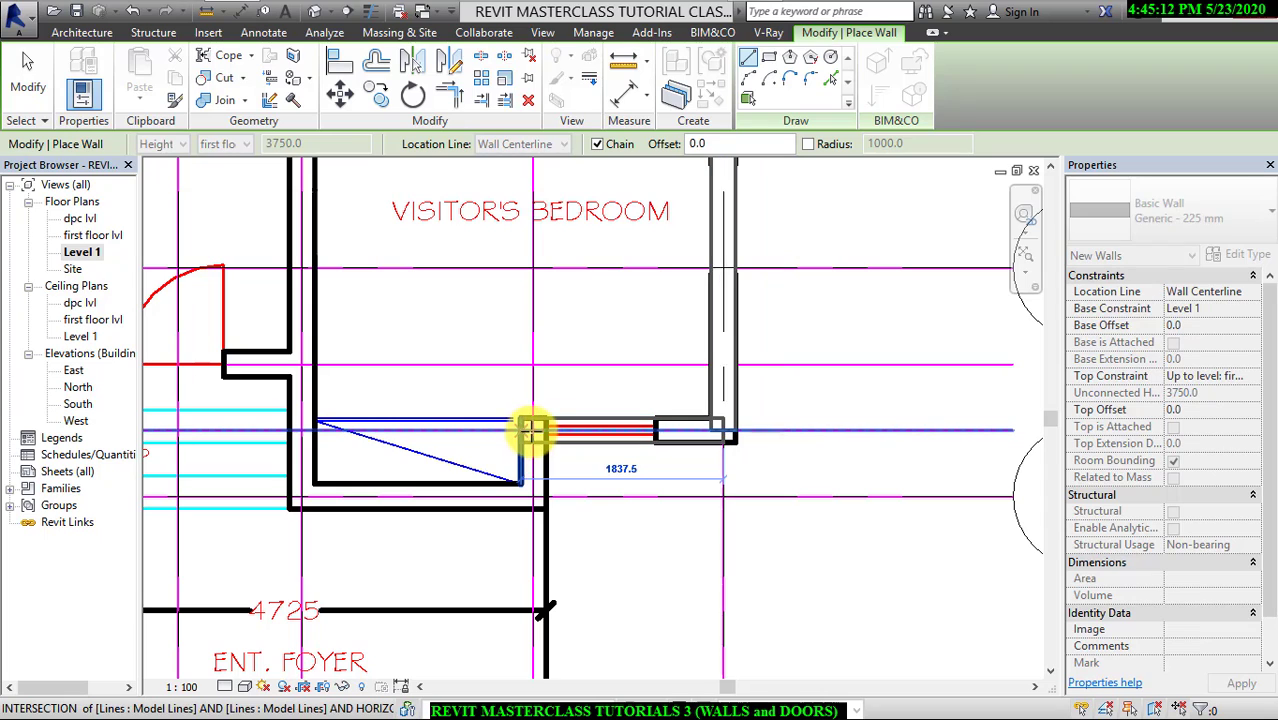
Continue the walls along the bedroom window, 600 mm down, across the bedroom recess, and 1200 mm up to the entrance door wall's centerline.
left_click(533, 432)
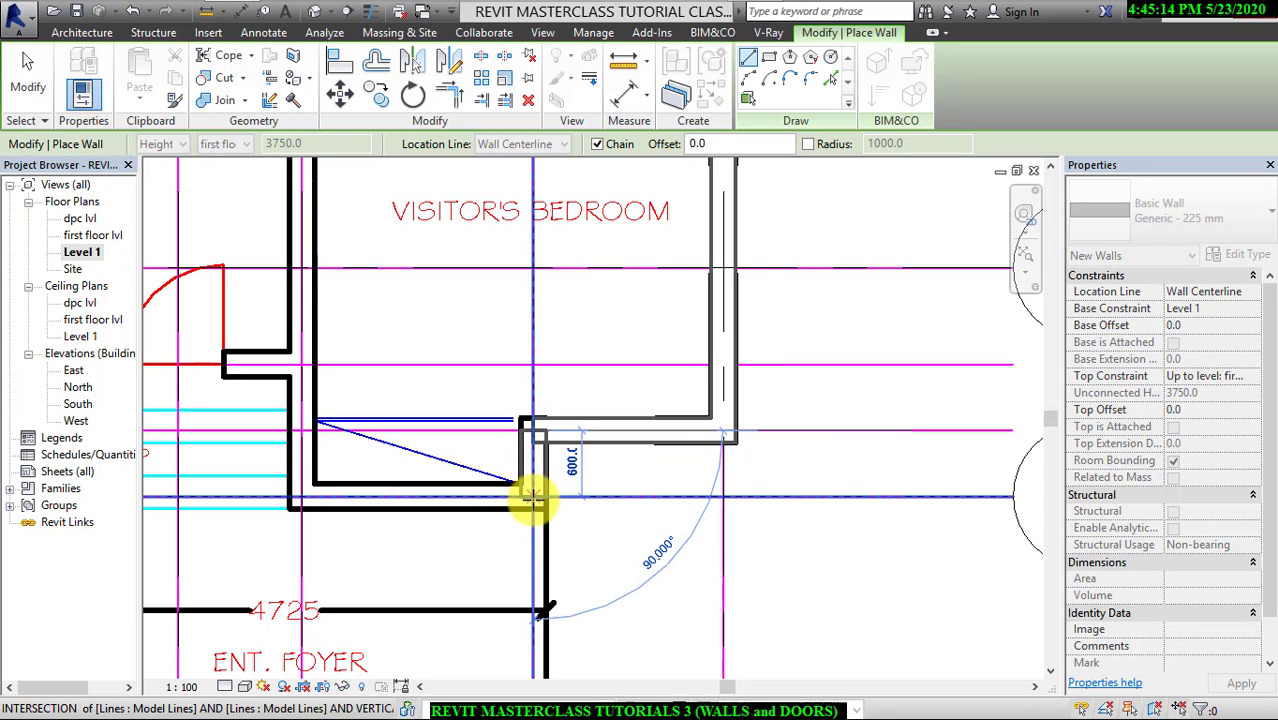
left_click(303, 497)
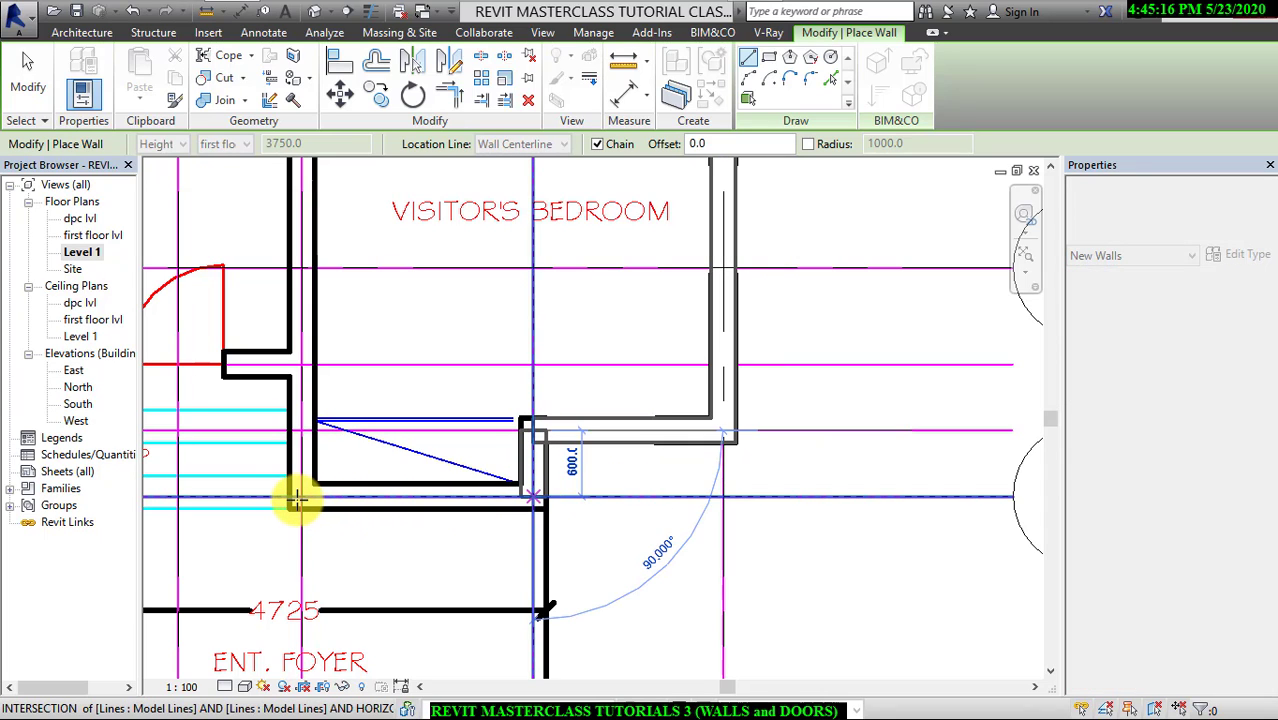
left_click(302, 363)
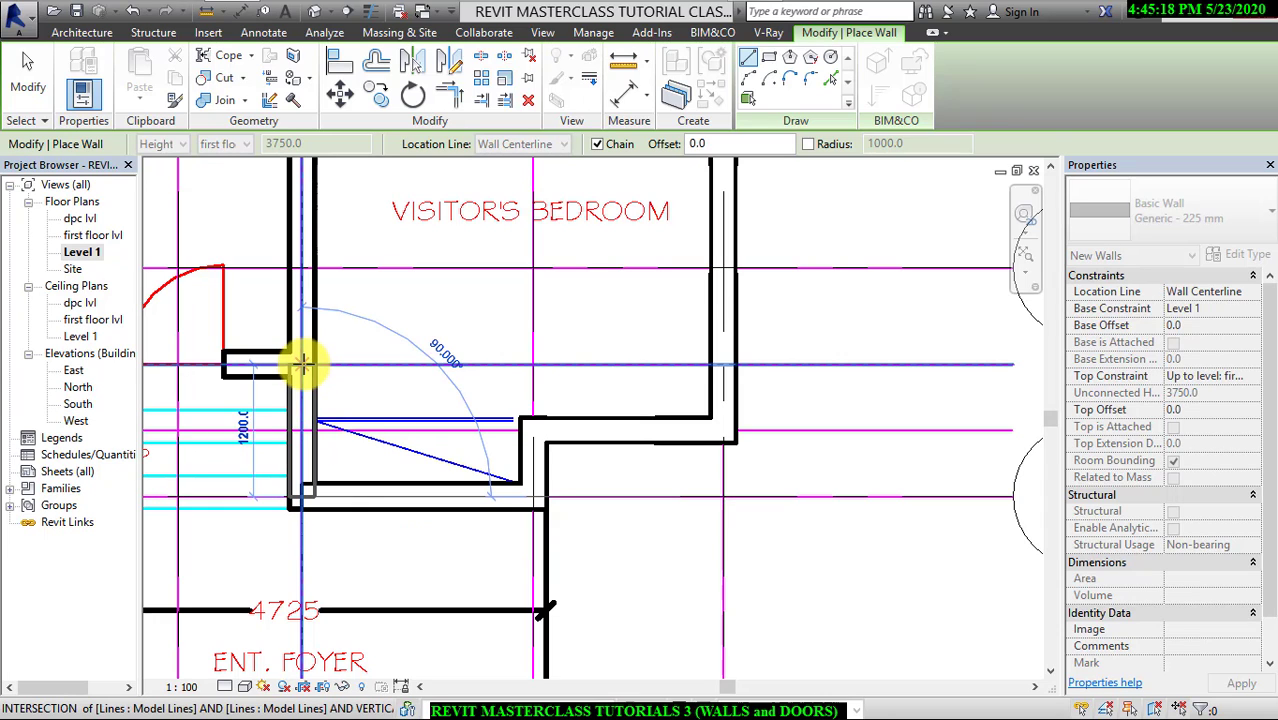
Continue the walls across the entrance door, down the foyer side of the main lounge, and 5225 mm along the lounge's double-window side.
middle_click_drag(294, 401, 930, 407)
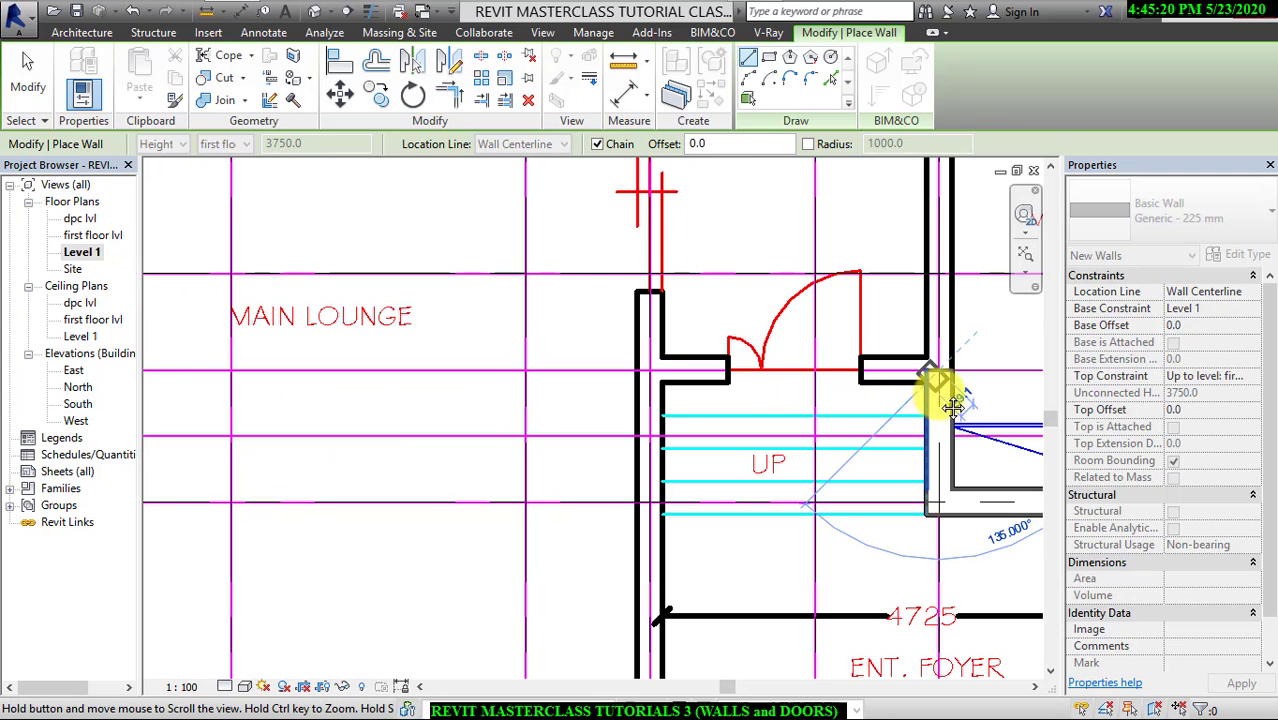
left_click(675, 365)
middle_click_drag(673, 465, 708, 314)
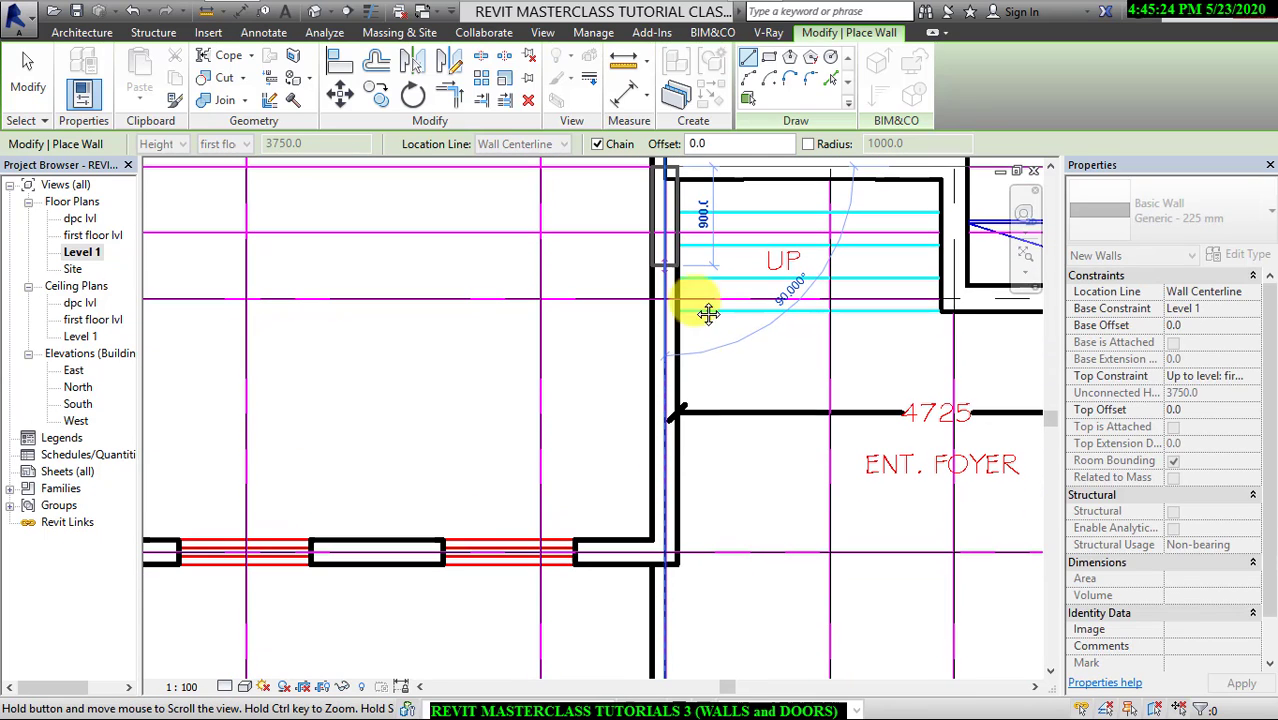
left_click(672, 552)
middle_click_drag(585, 502, 705, 505)
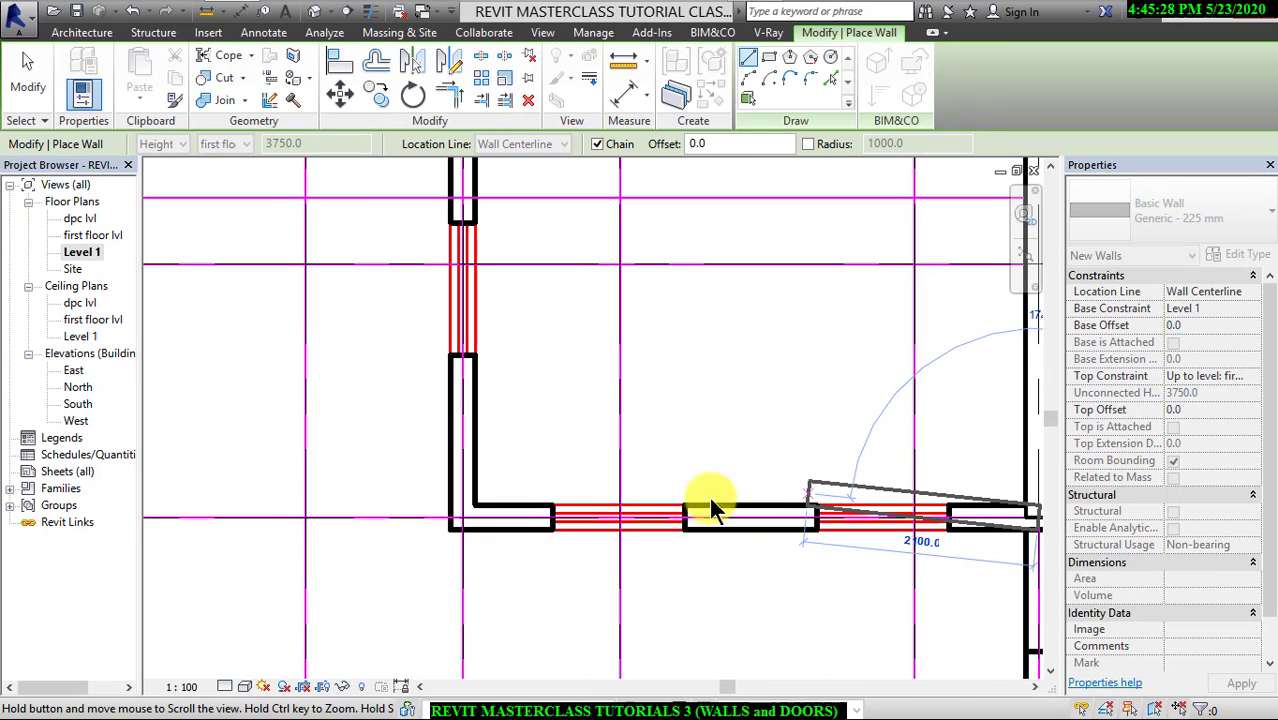
left_click(461, 518)
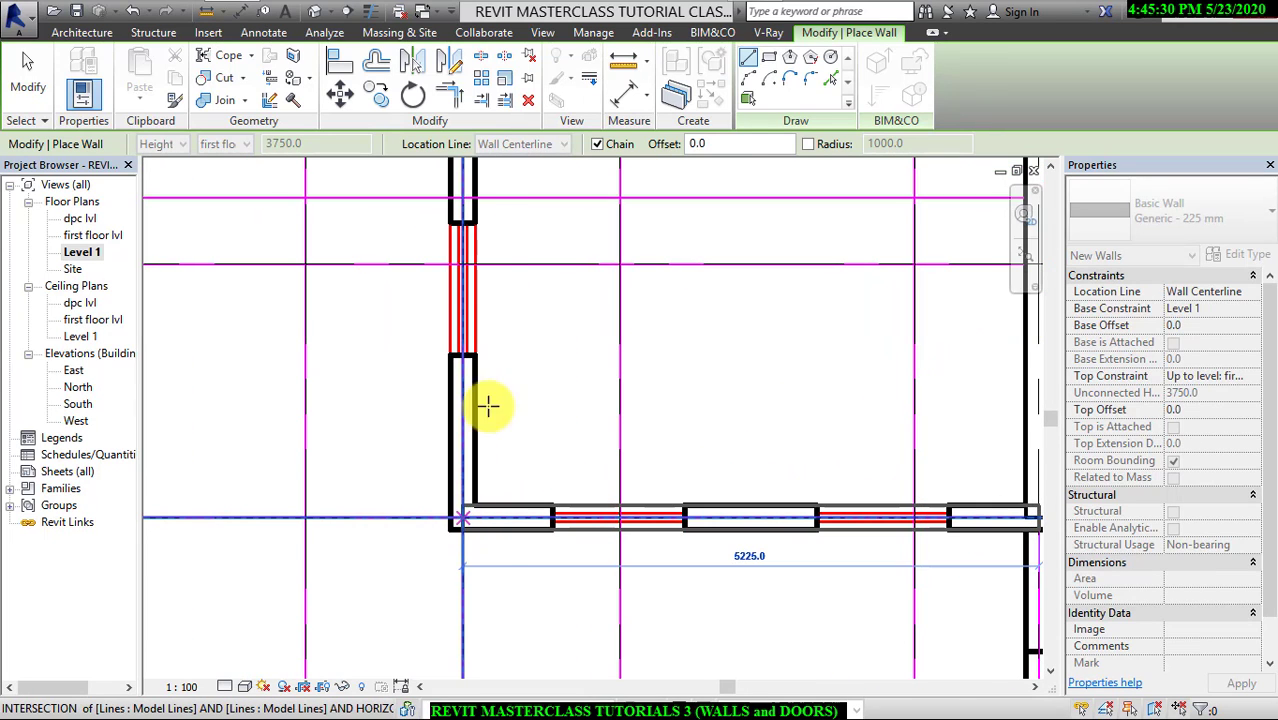
Close the exterior walls up the lounge's outer side, 1425 mm out along the toilet, and past the kitchen verandah to the store's outer corner.
scroll(480, 600, "down", 3)
scroll(500, 383, "up", 3)
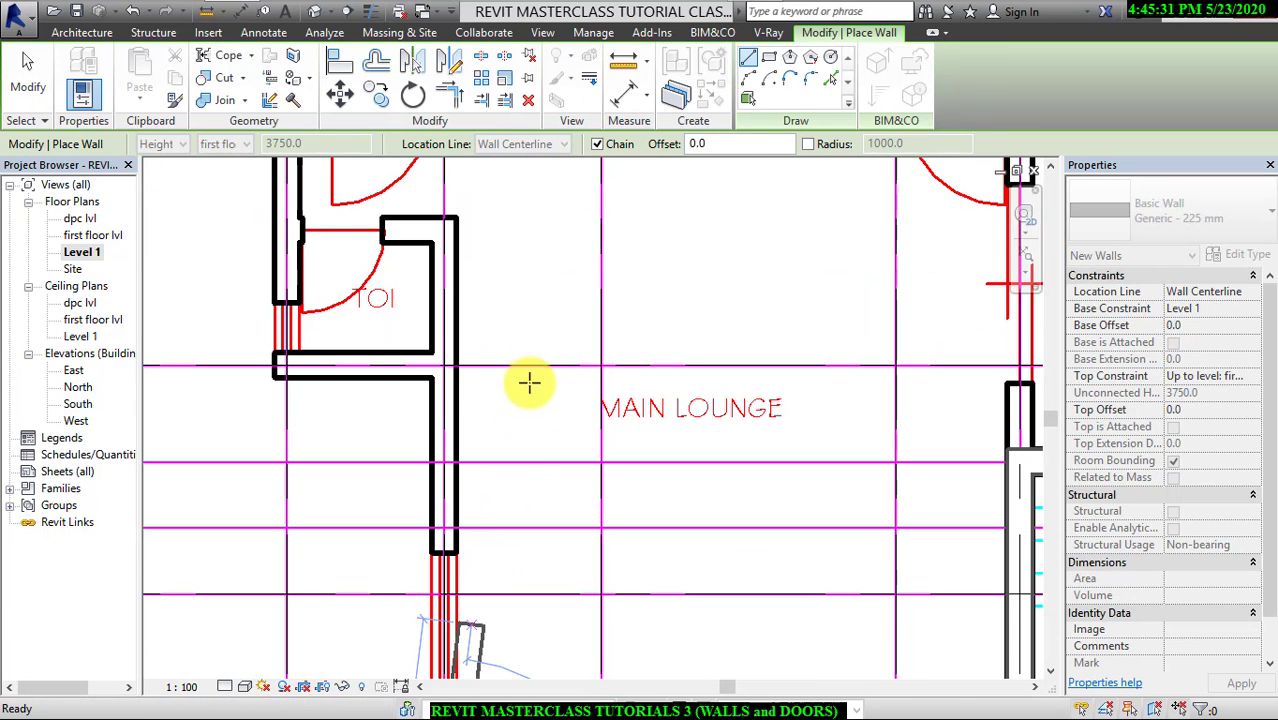
left_click(443, 368)
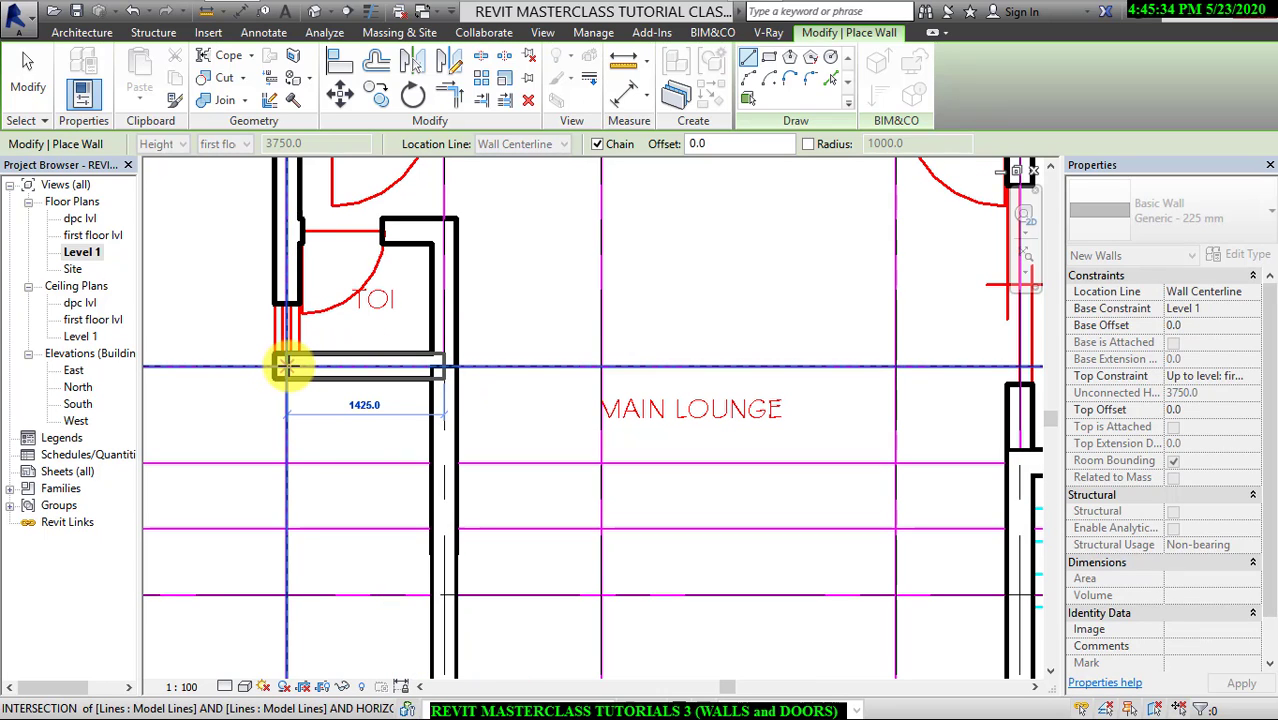
left_click(287, 367)
middle_click_drag(289, 217, 292, 613)
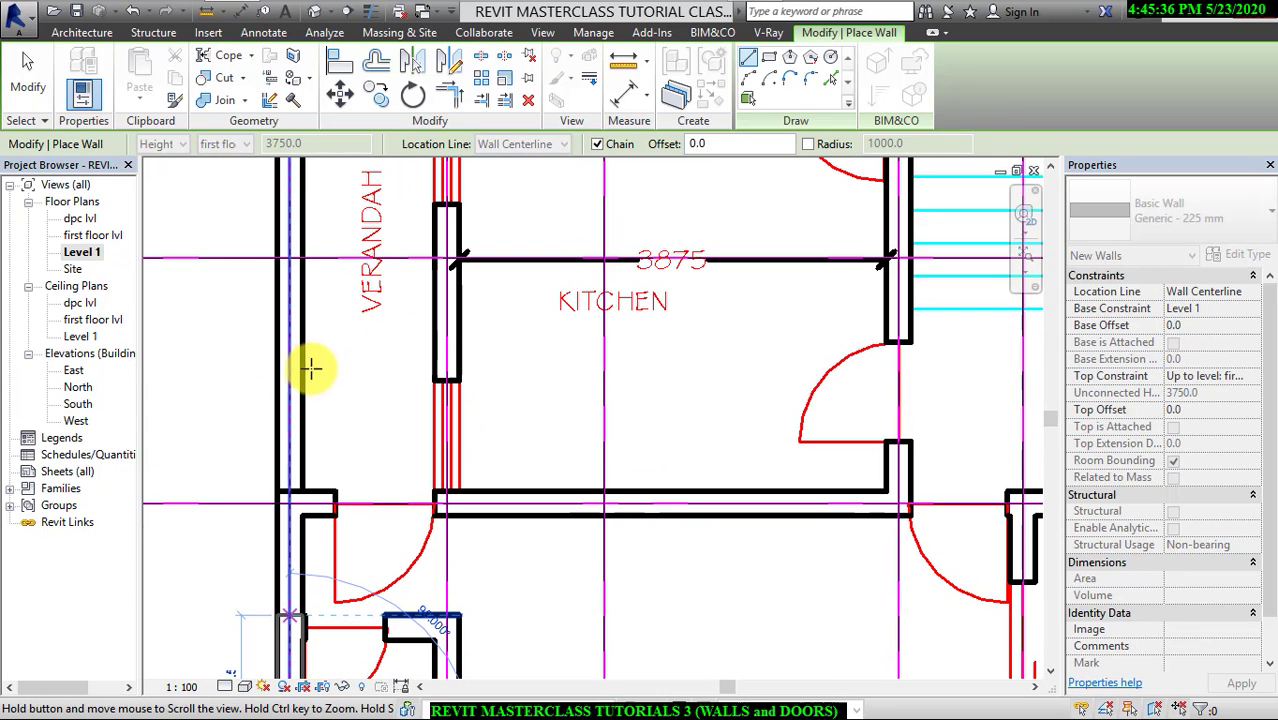
middle_click_drag(316, 382, 322, 634)
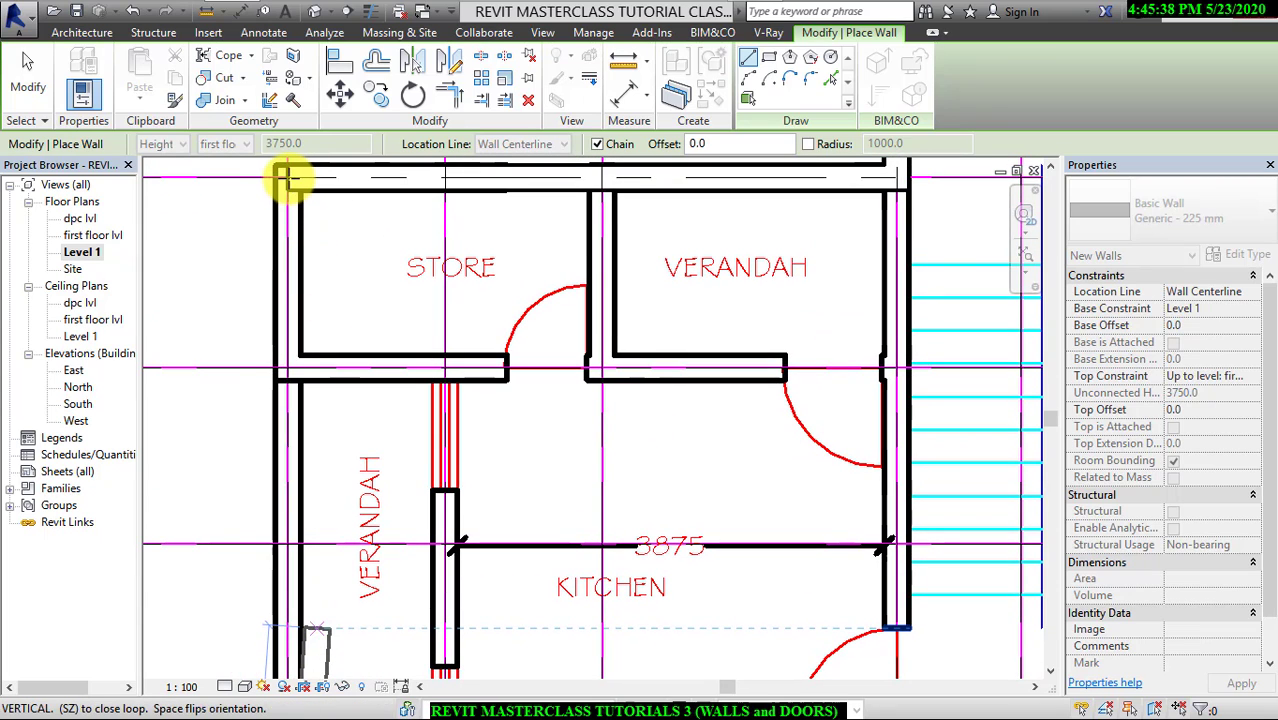
left_click(287, 177)
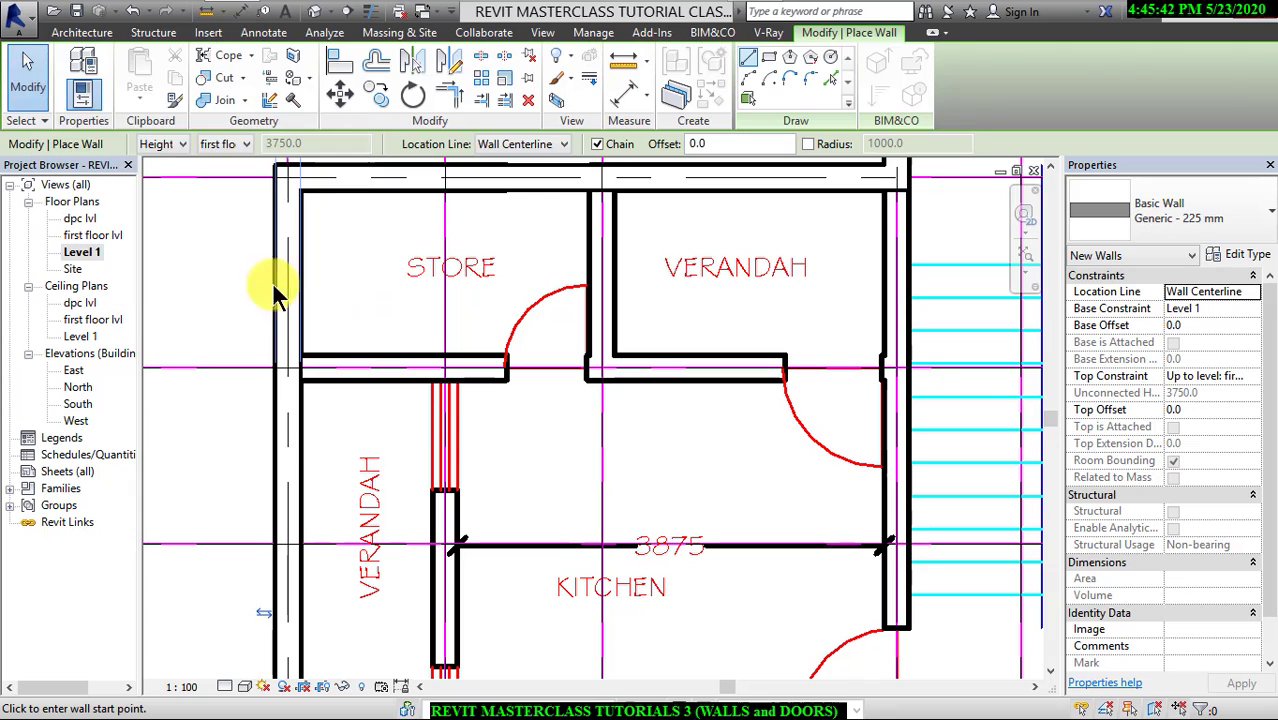
key("Escape")
scroll(508, 342, "down", 4)
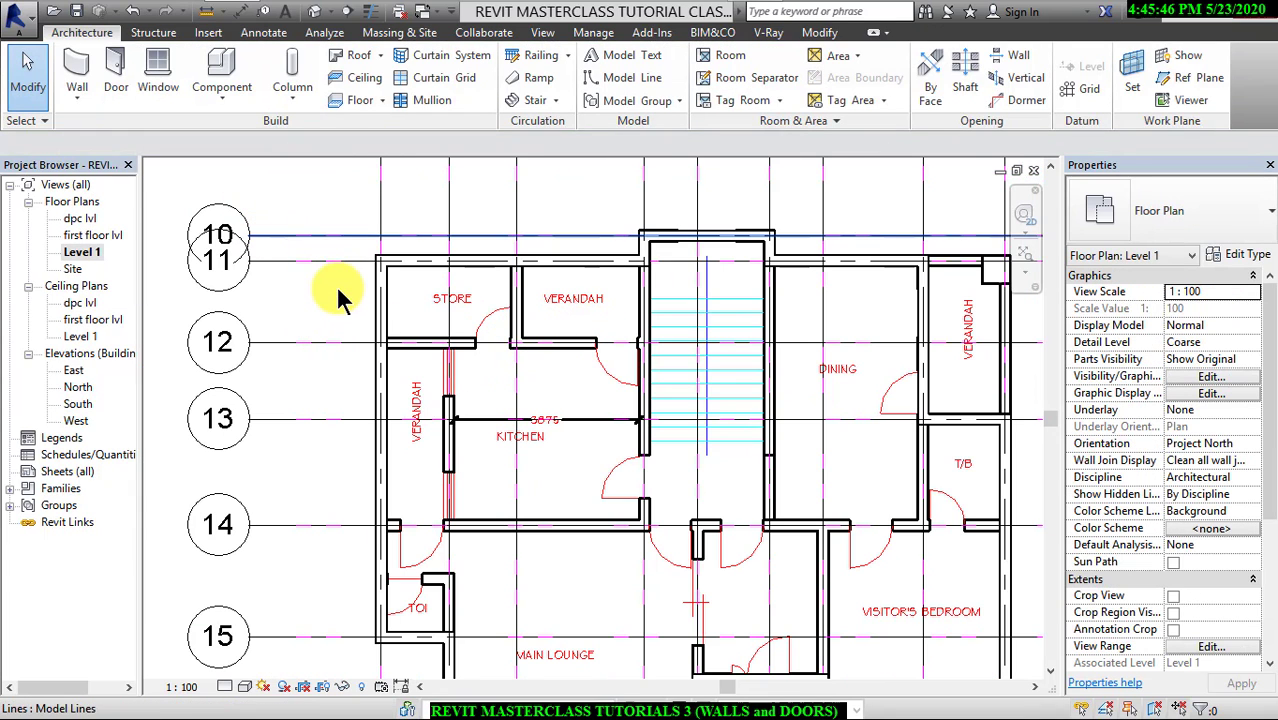
scroll(340, 298, "down", 2)
scroll(646, 316, "down", 3)
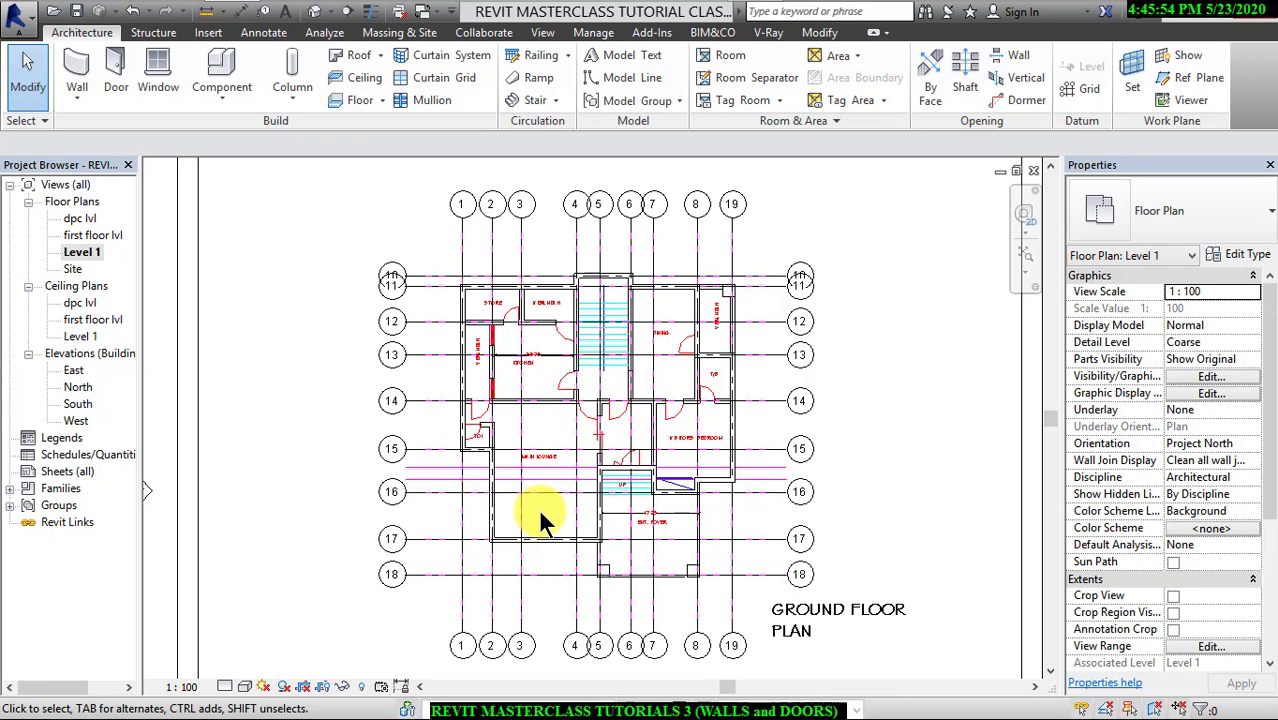
Apply halftone to the imported categories FGC Nise.dwg and Imports in Families in the Level 1 visibility/graphic overrides.
scroll(548, 410, "up", 3)
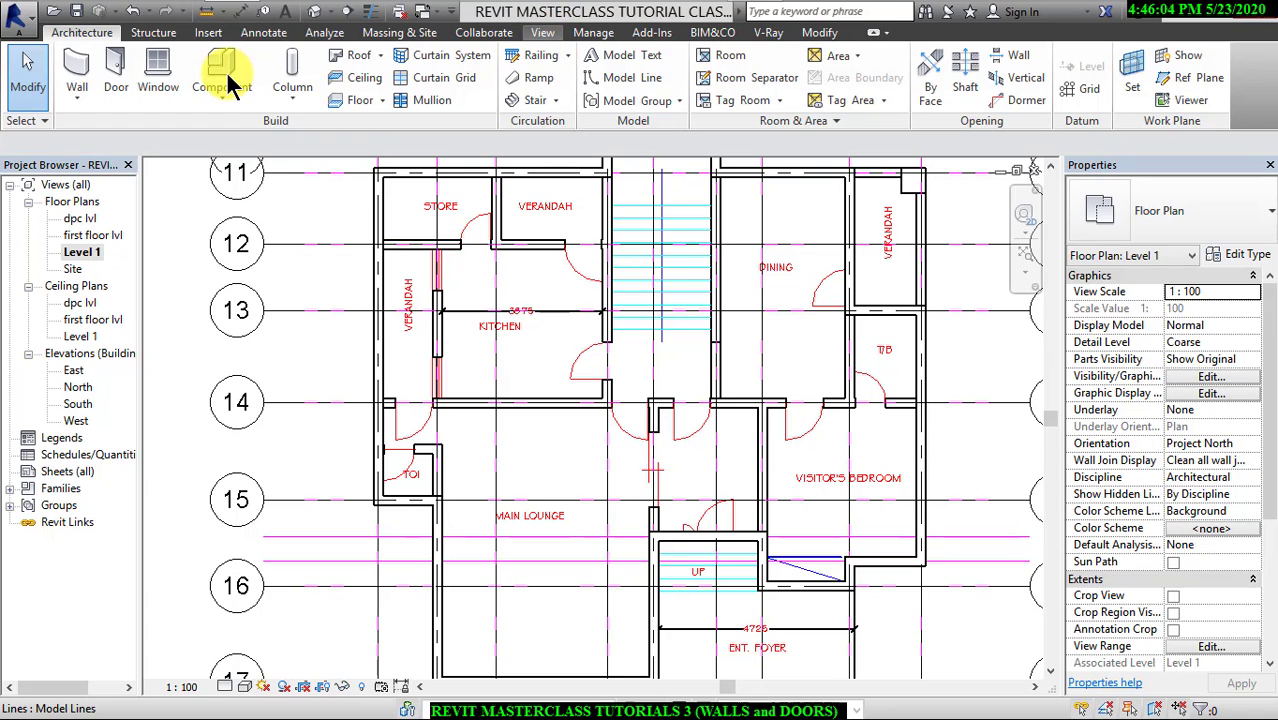
left_click(106, 99)
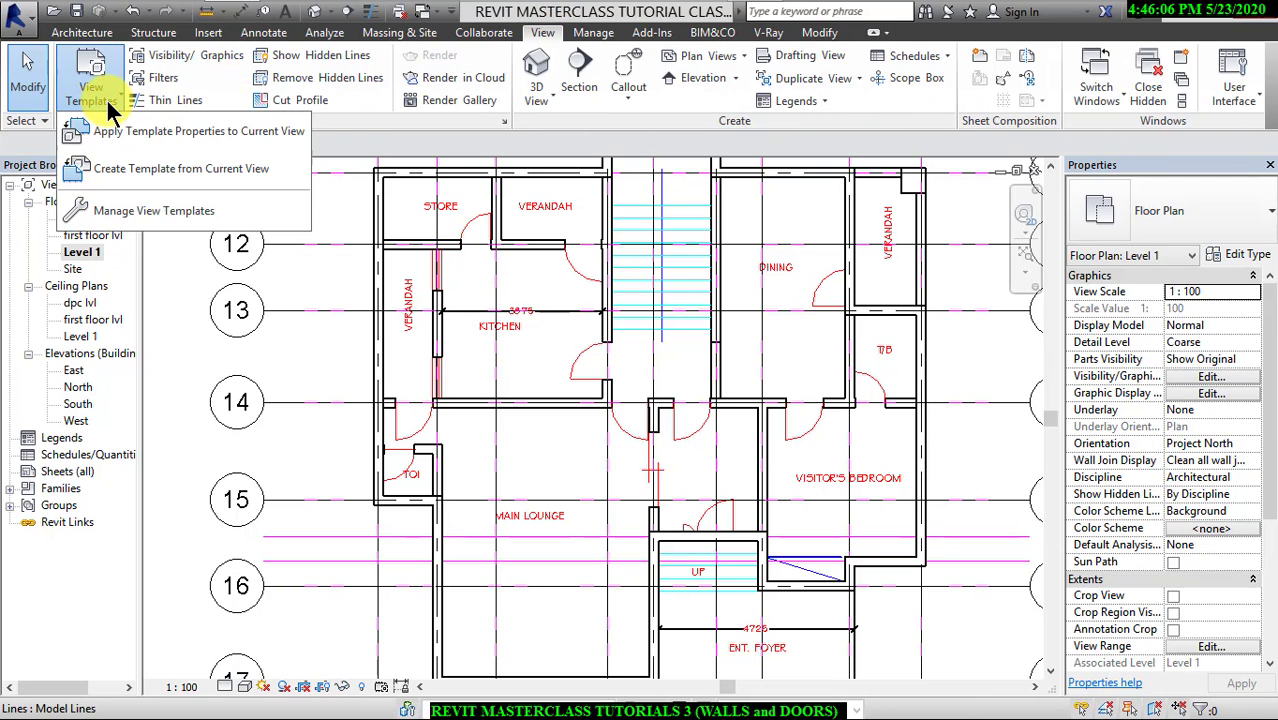
left_click(160, 62)
left_click(166, 58)
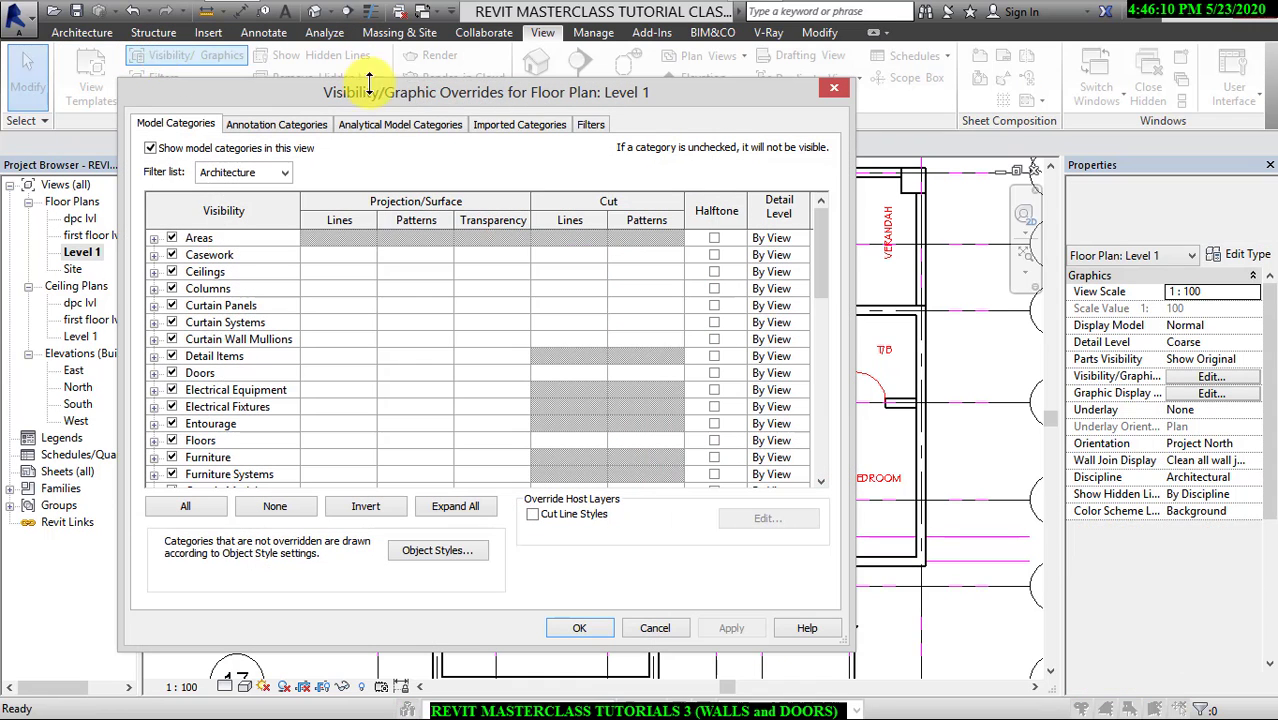
left_click(518, 124)
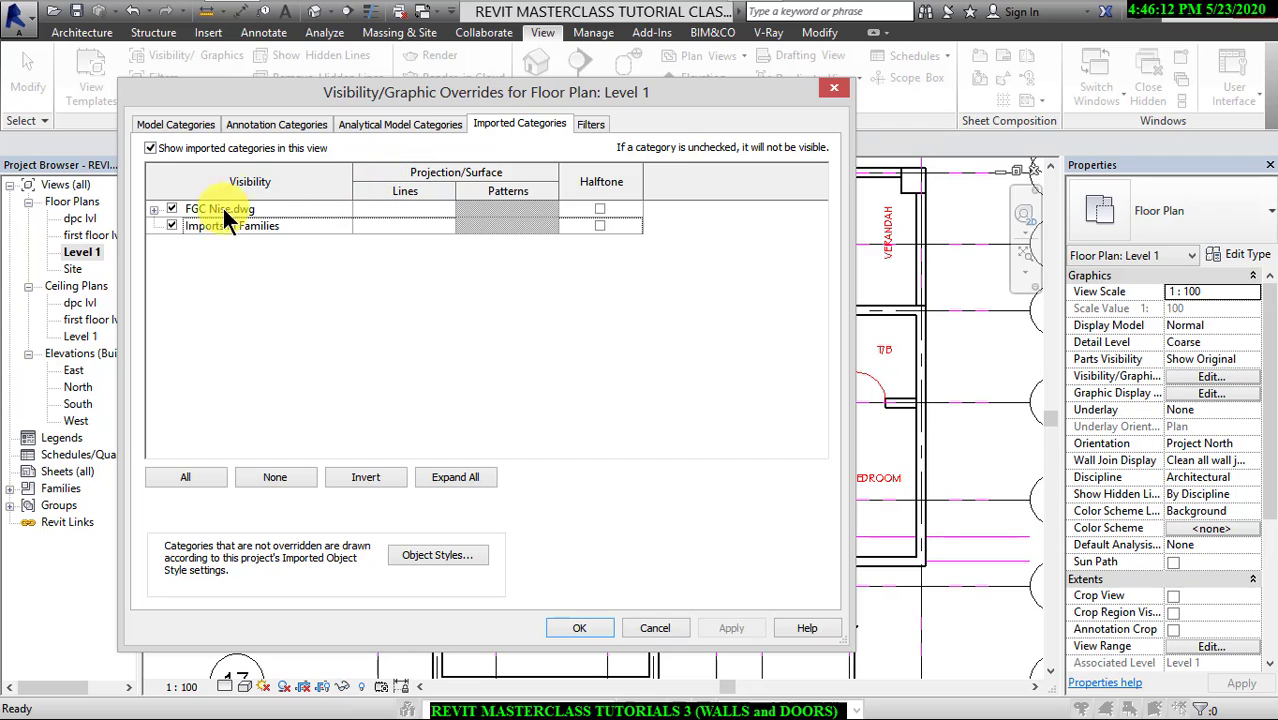
left_click(596, 209)
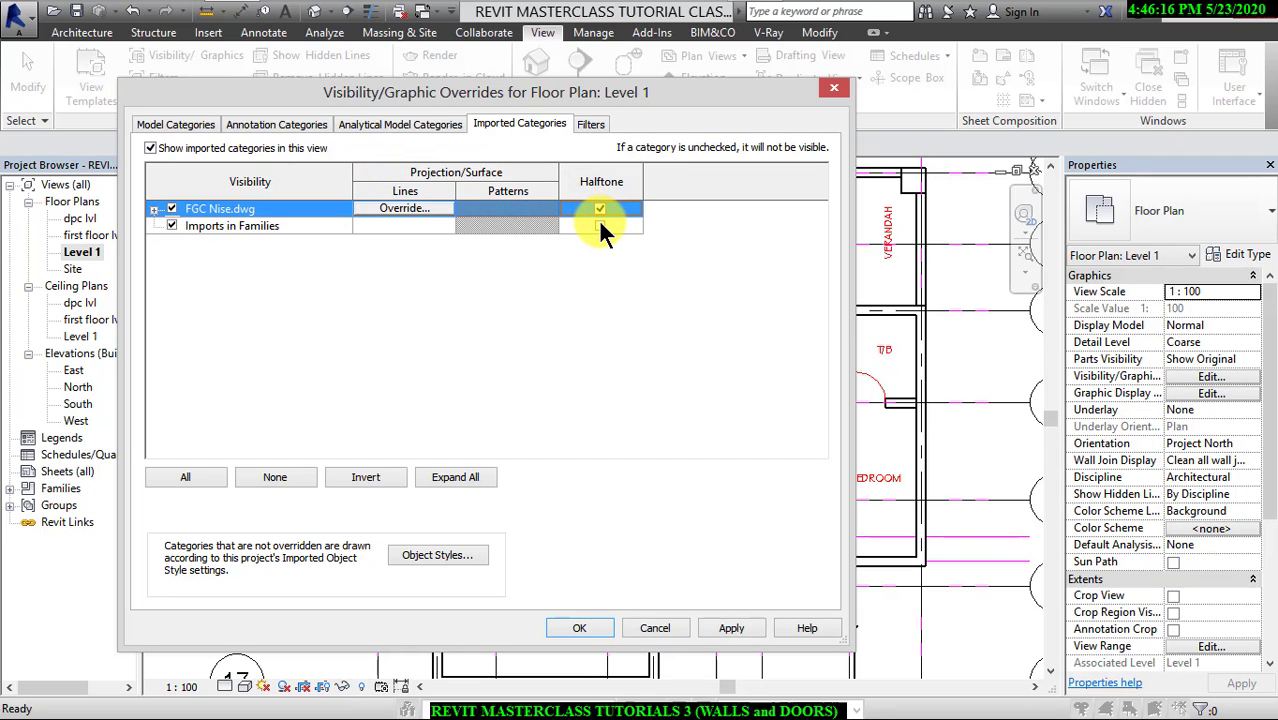
left_click(600, 226)
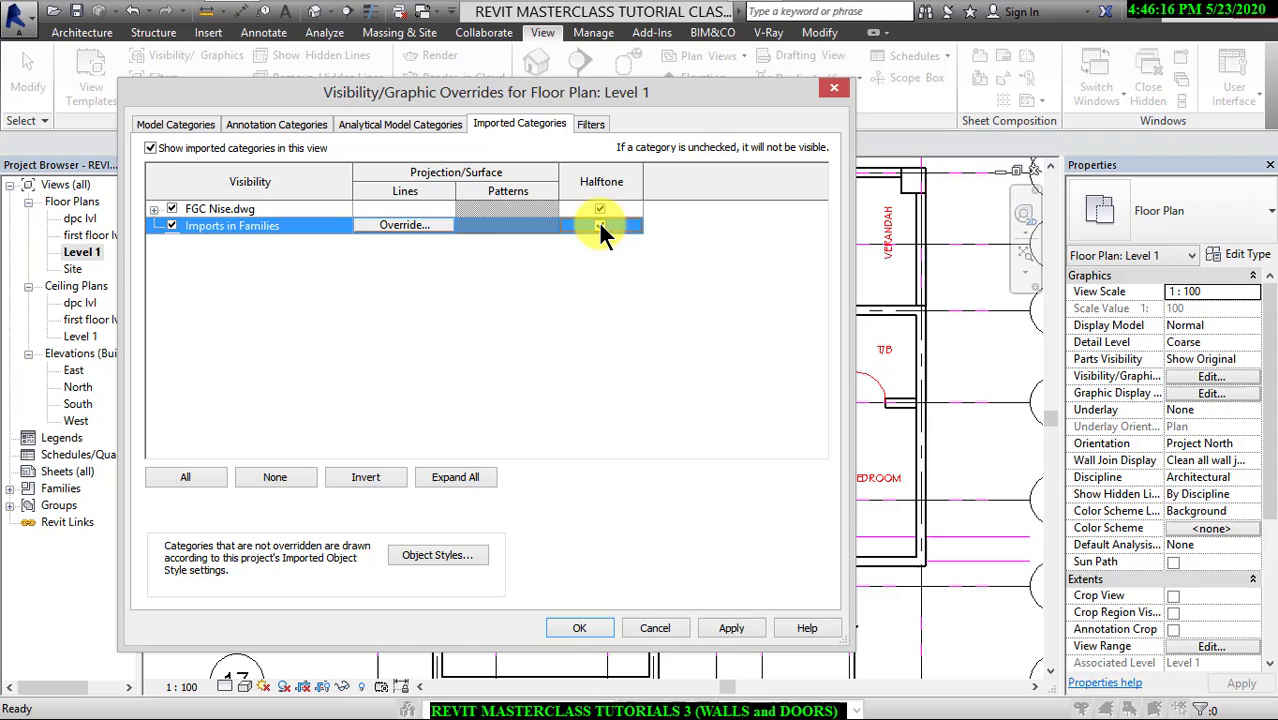
left_click(727, 627)
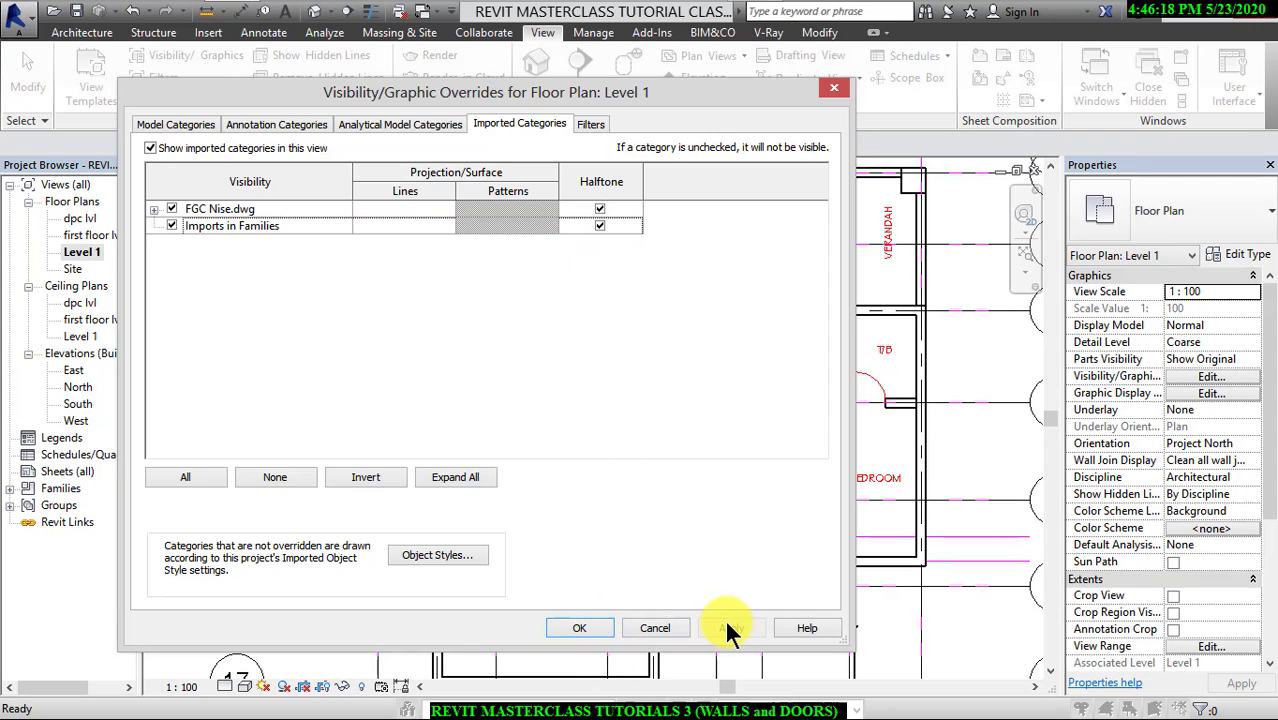
left_click(580, 627)
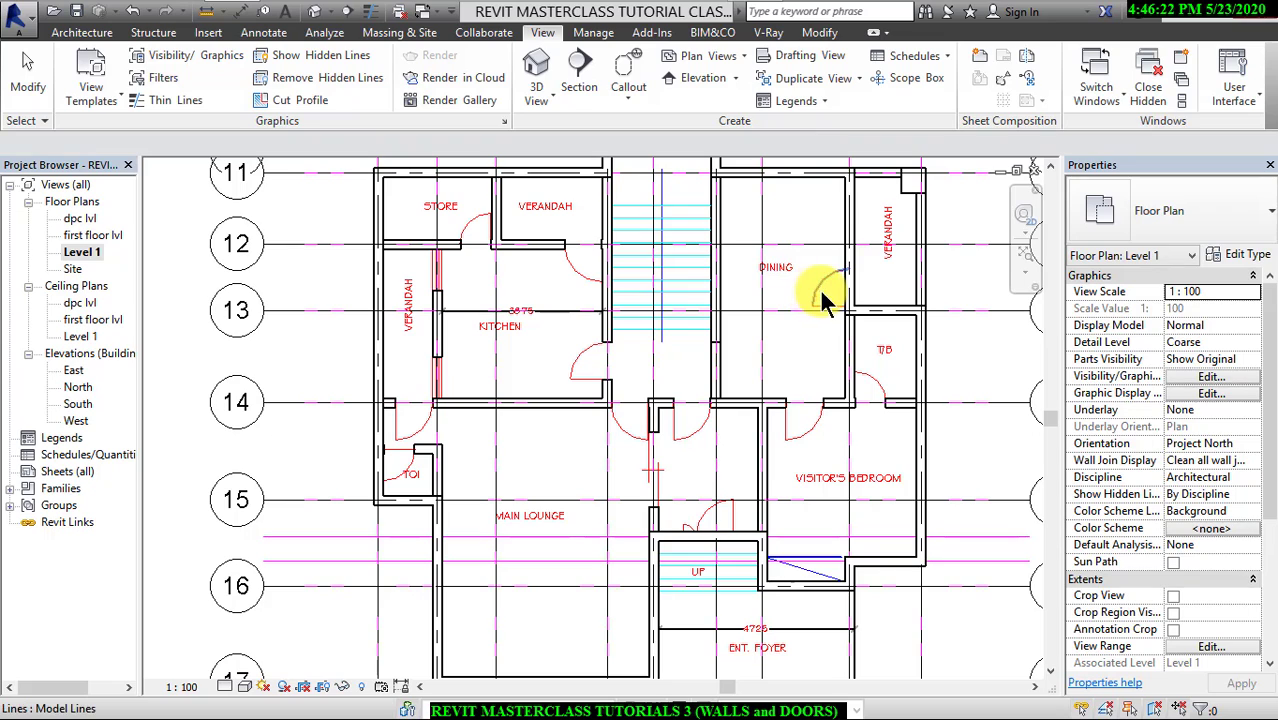
Examine how the plan linework displays in Level 1 and check the wall line between the kitchen and main lounge.
scroll(800, 321, "down", 3)
scroll(626, 356, "up", 4)
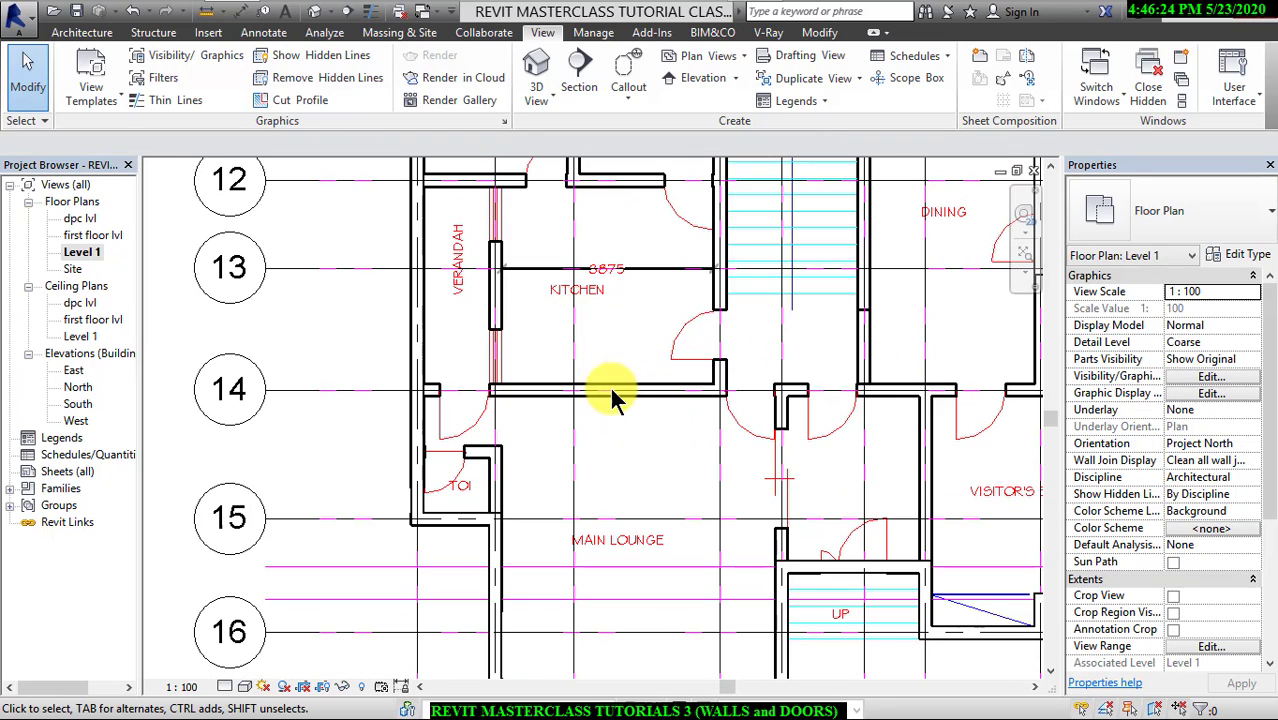
scroll(600, 396, "up", 2)
scroll(603, 380, "down", 2)
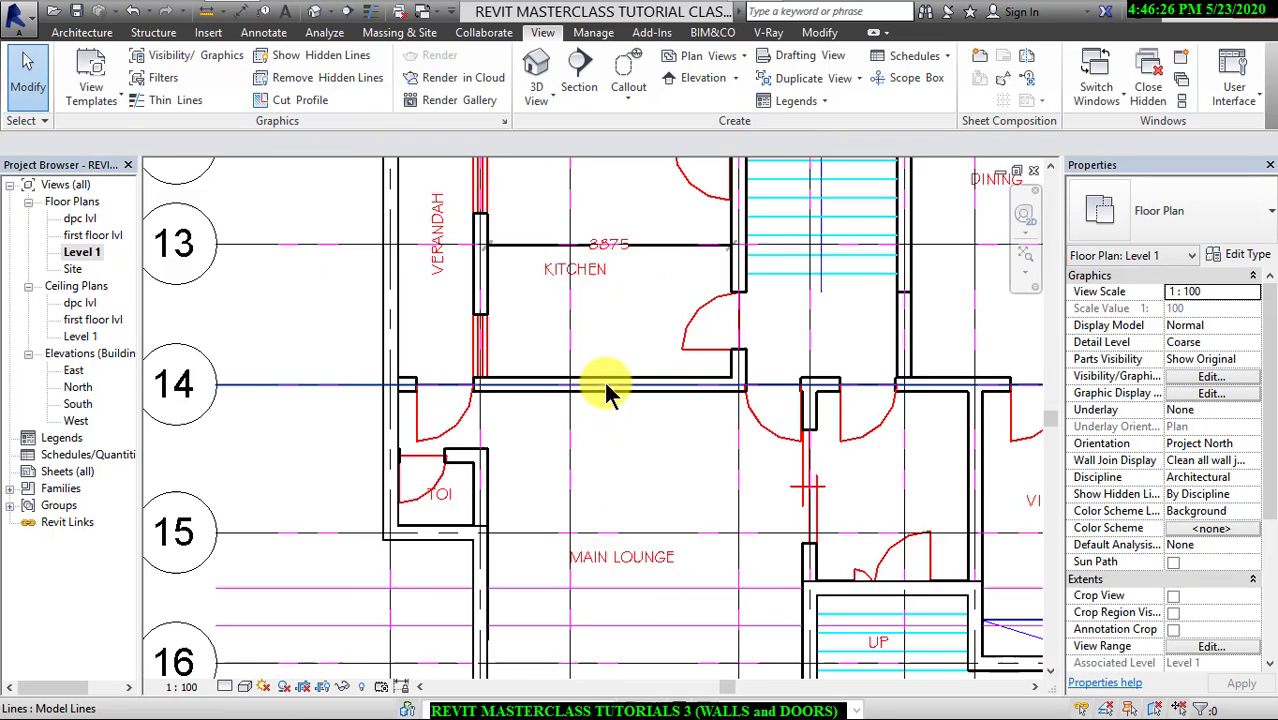
scroll(606, 380, "down", 2)
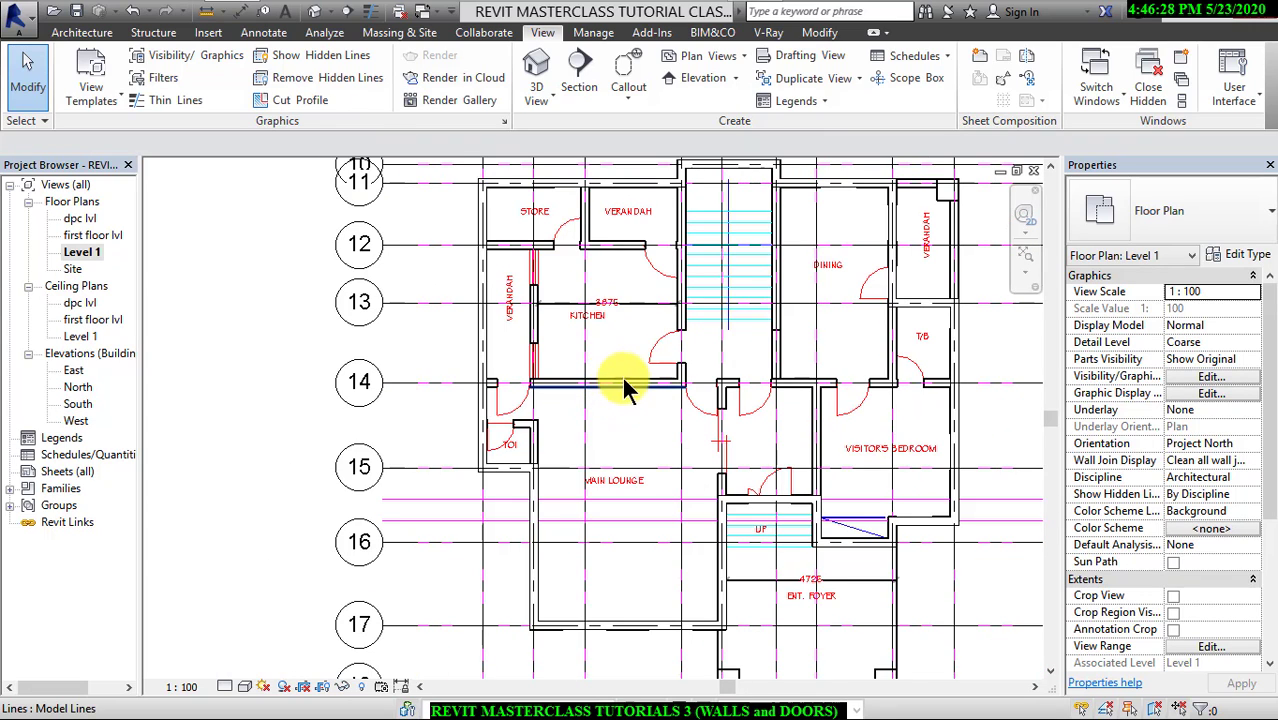
left_click(633, 383)
scroll(633, 383, "up", 2)
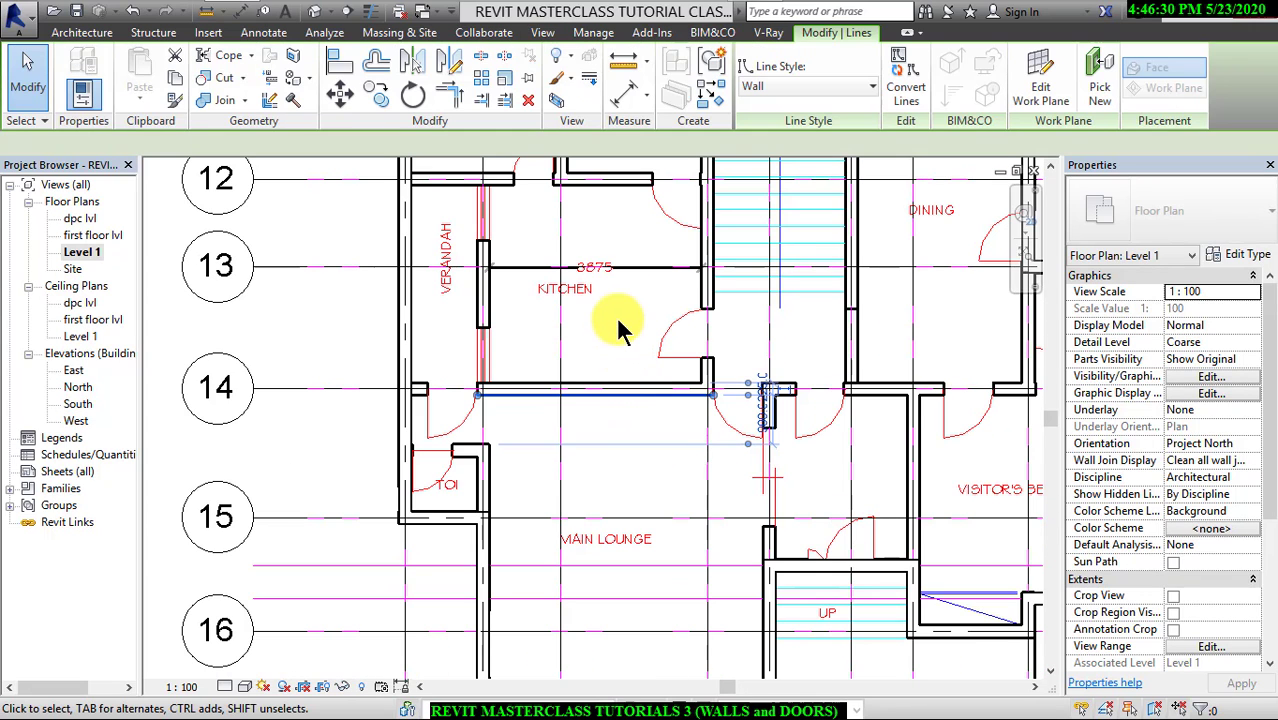
key("Escape")
scroll(602, 350, "down", 2)
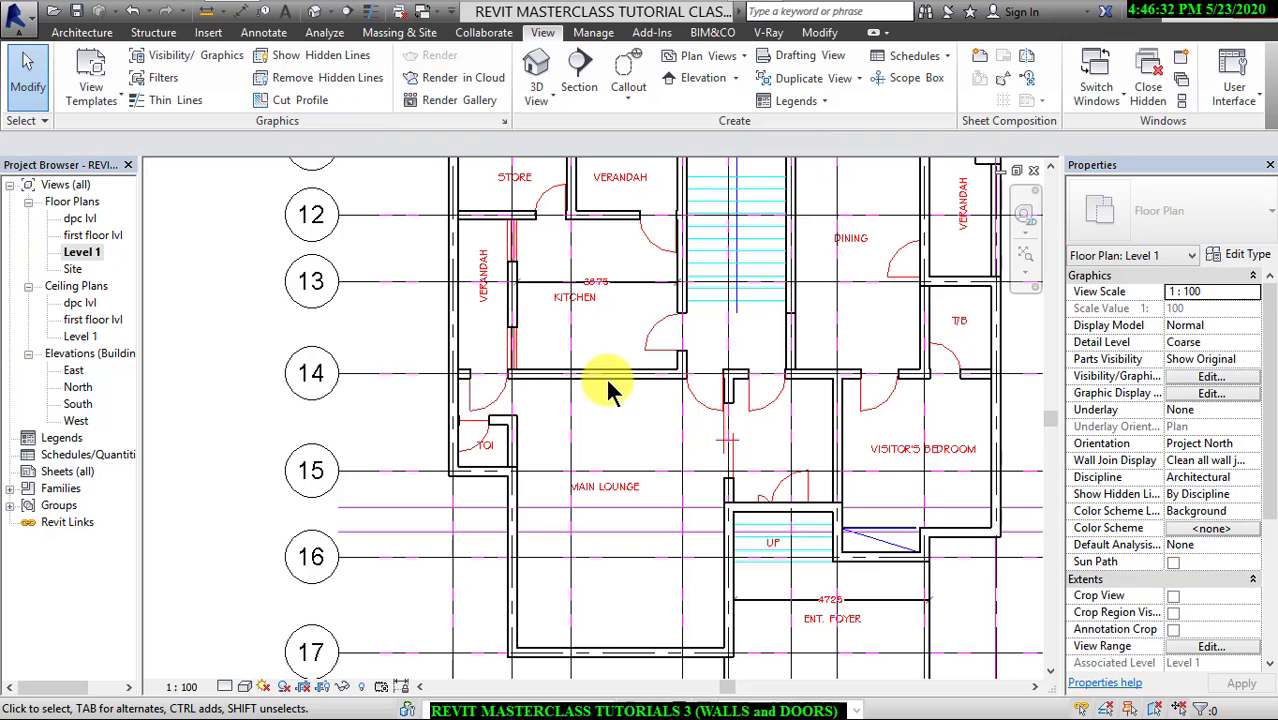
Try to select all instances of the wall line between the kitchen and main lounge.
left_click(606, 376)
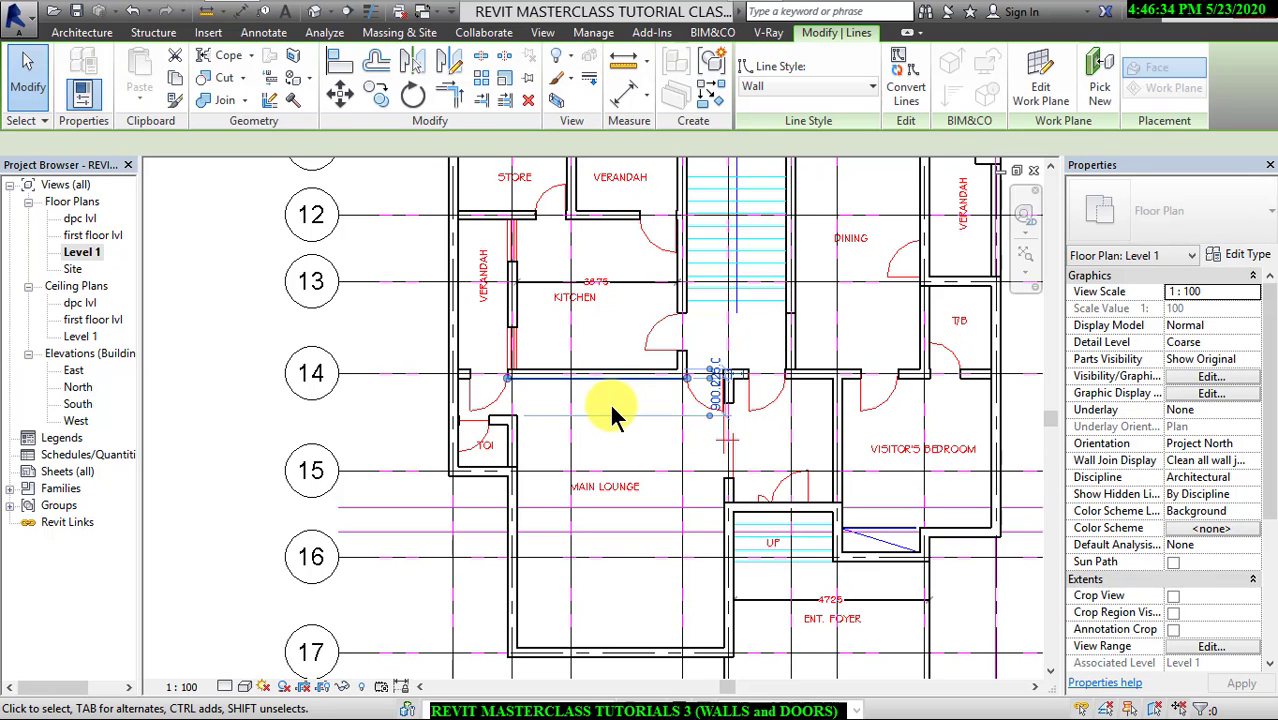
right_click(613, 416)
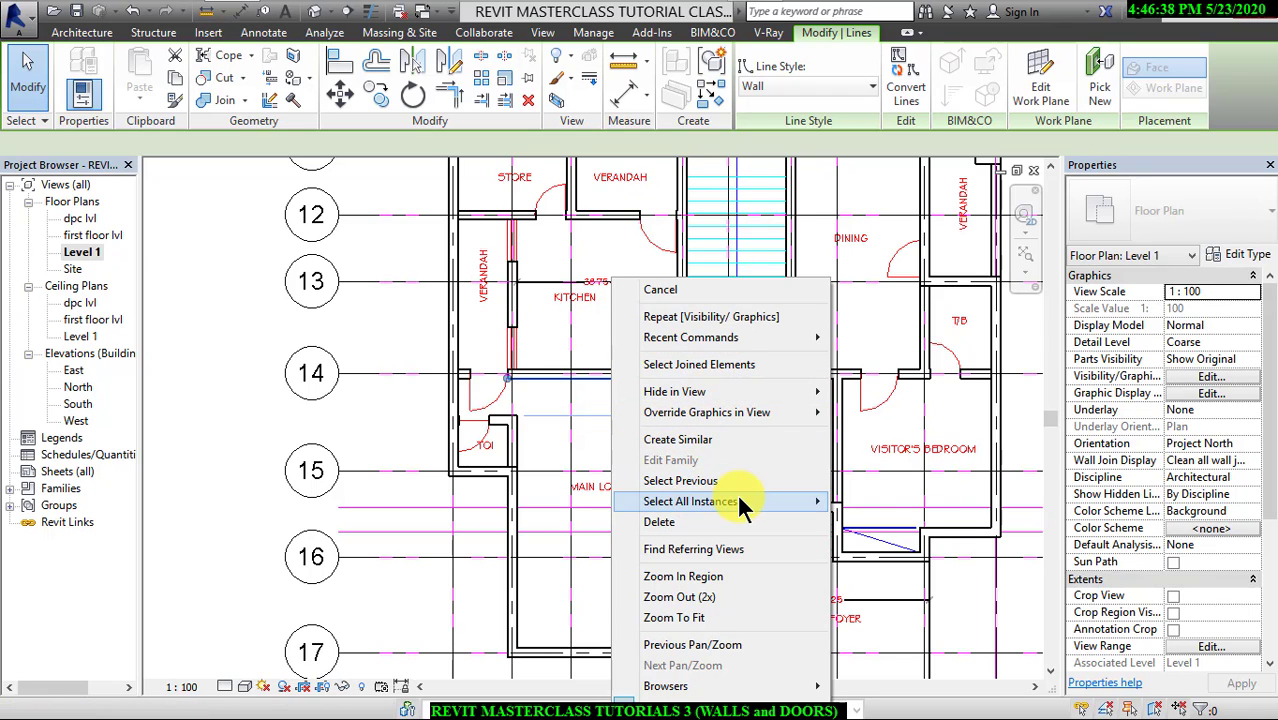
mouse_move(737, 499)
mouse_move(689, 502)
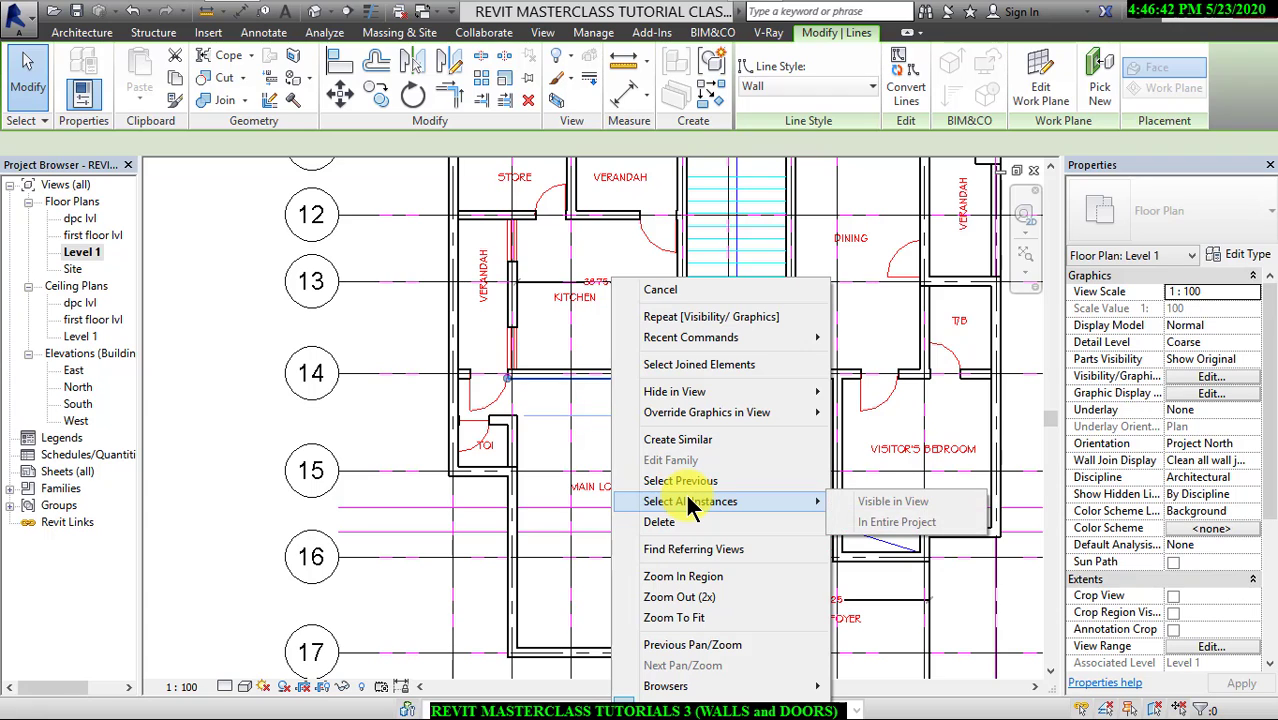
left_click(546, 387)
Override the Walls category's cut lines with line weight 6 in the Level 1 visibility/graphic overrides.
middle_click_drag(652, 403, 585, 434)
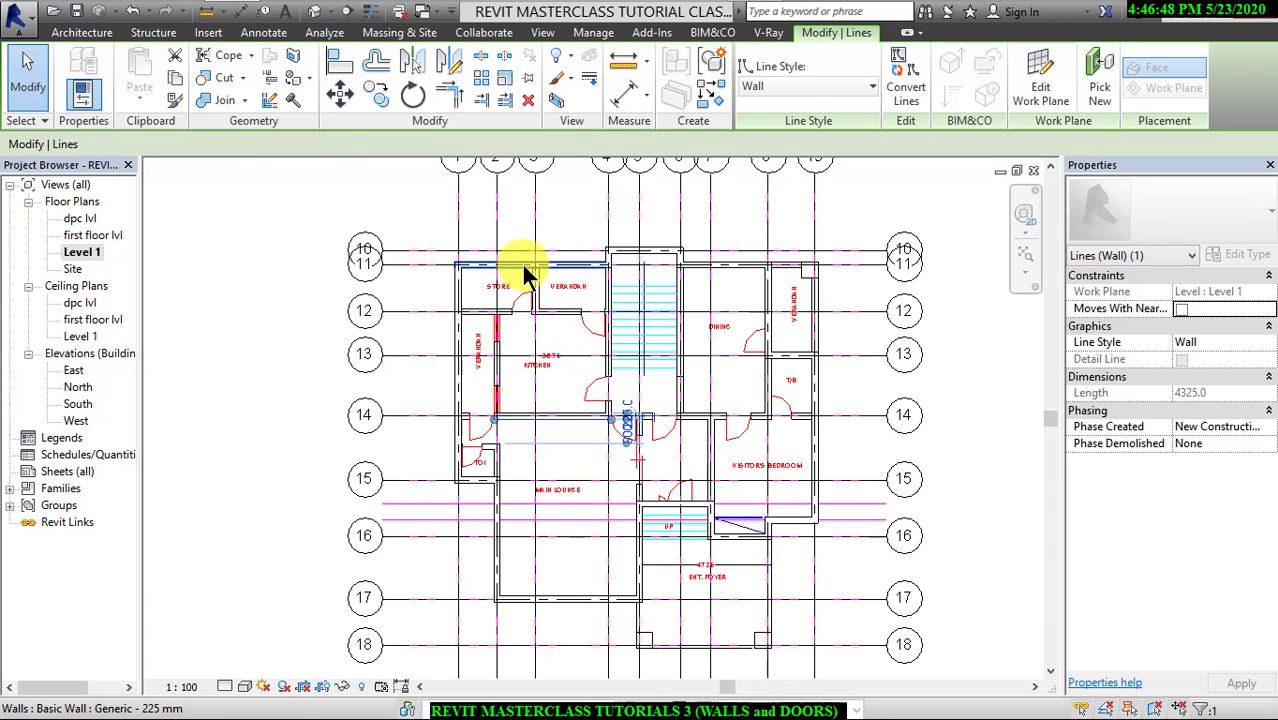
left_click(545, 266)
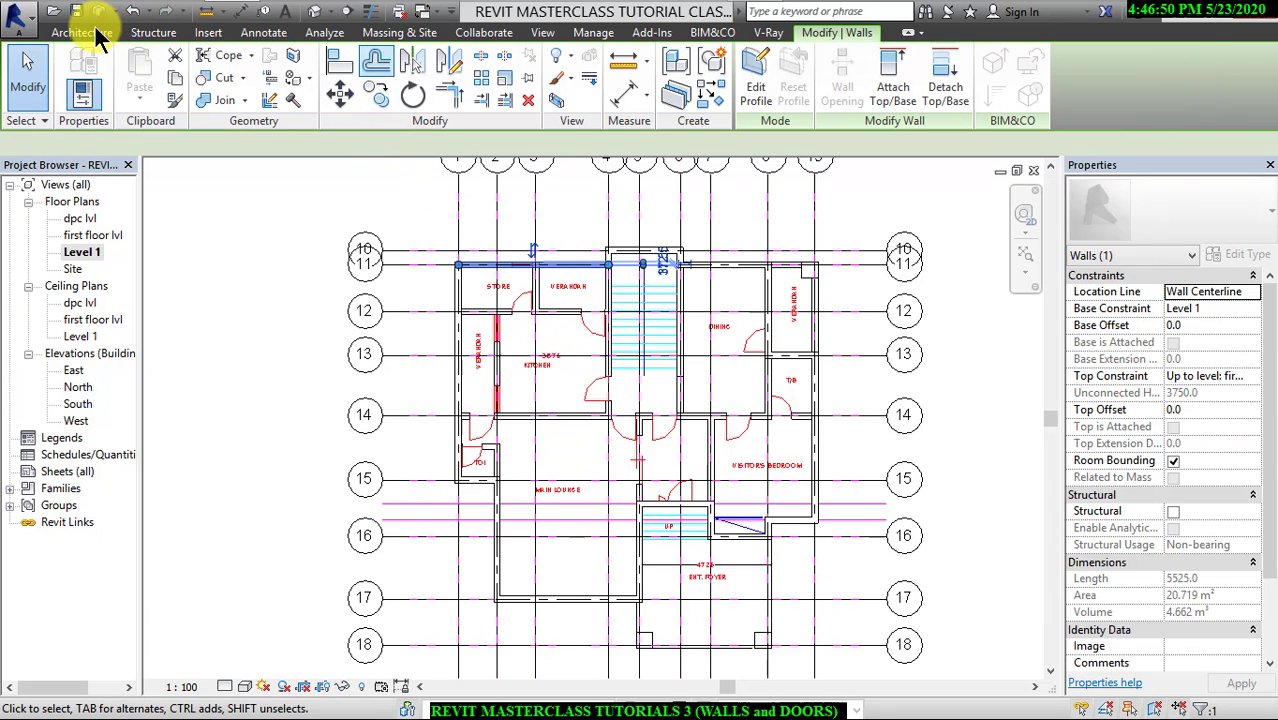
left_click(542, 32)
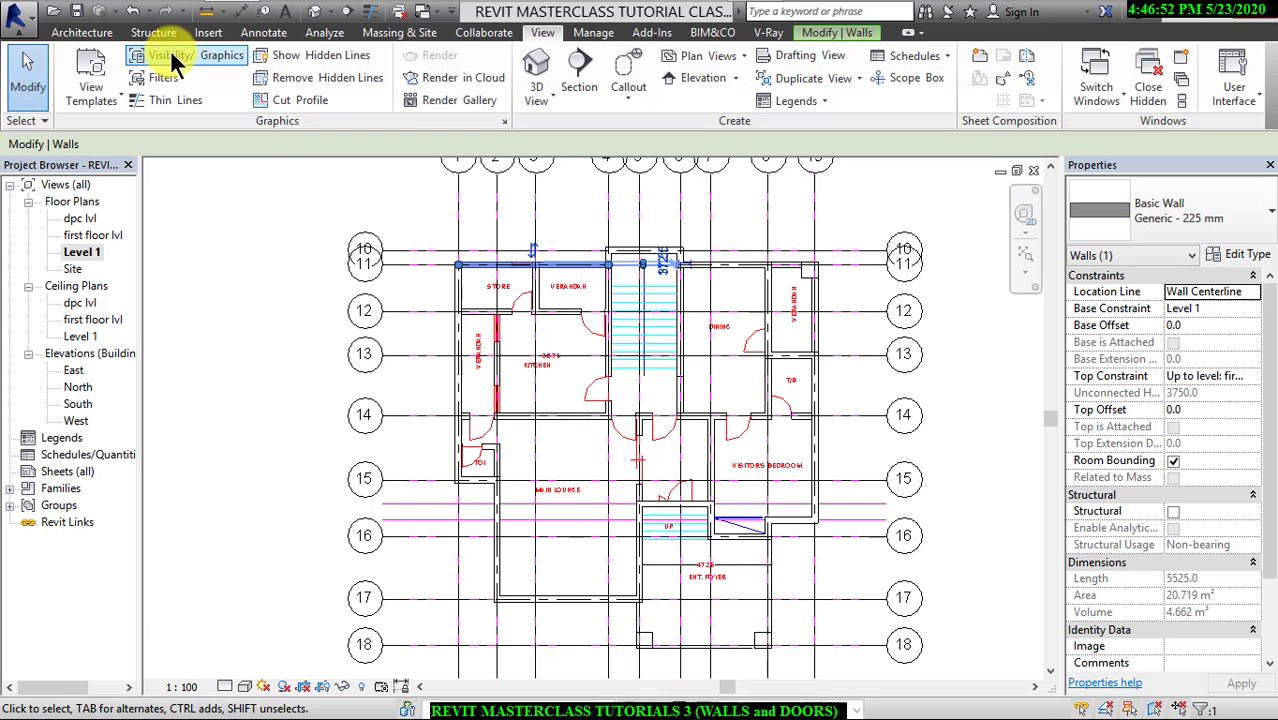
key("v")
key("v")
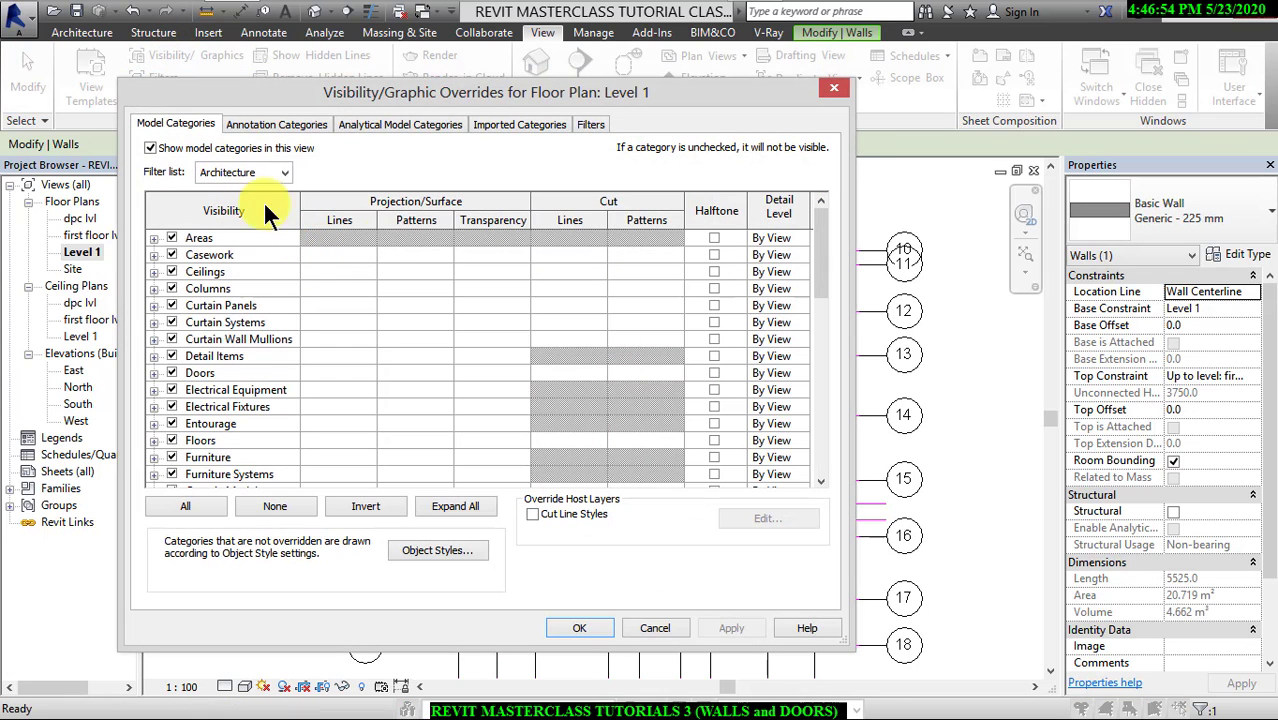
left_click_drag(821, 247, 732, 460)
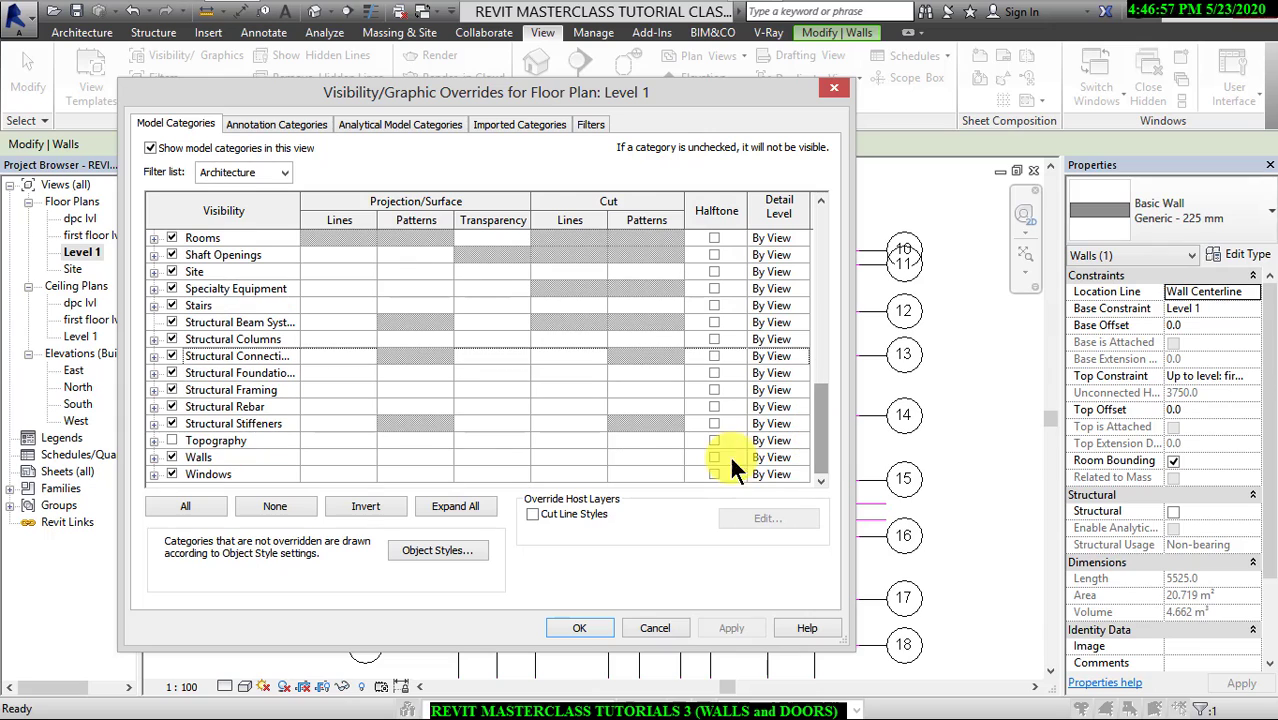
left_click(570, 456)
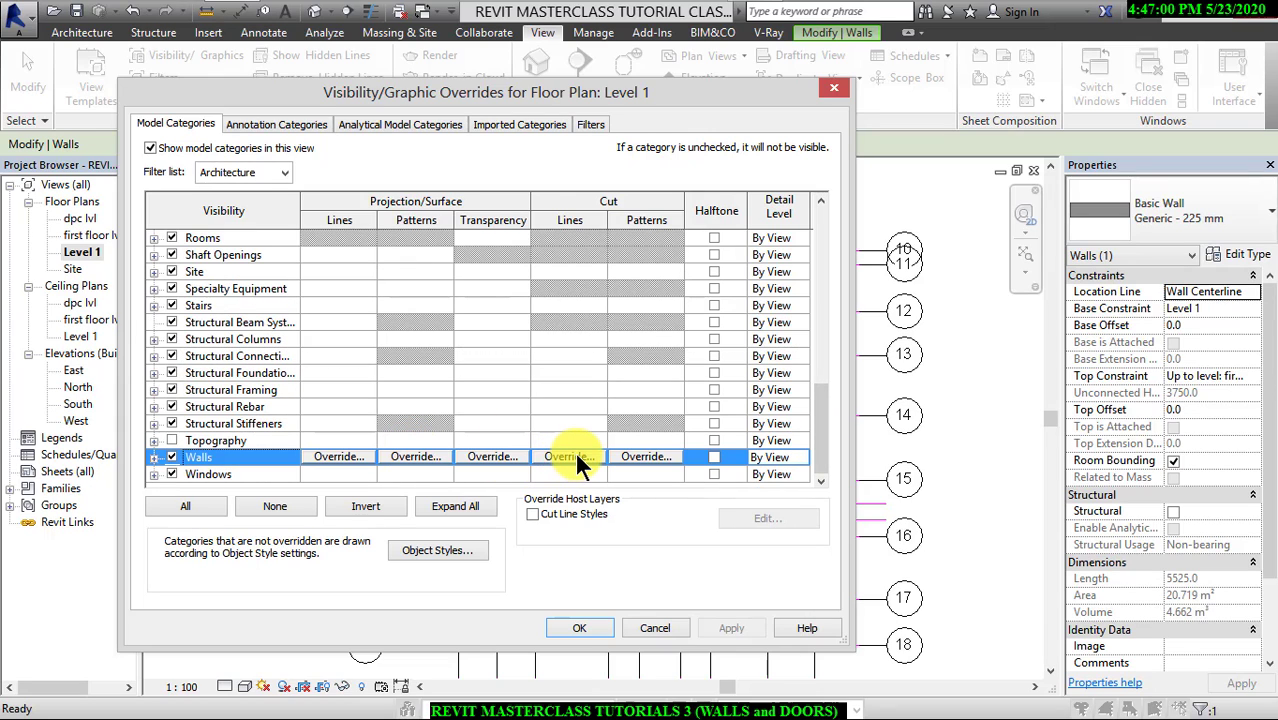
left_click(572, 456)
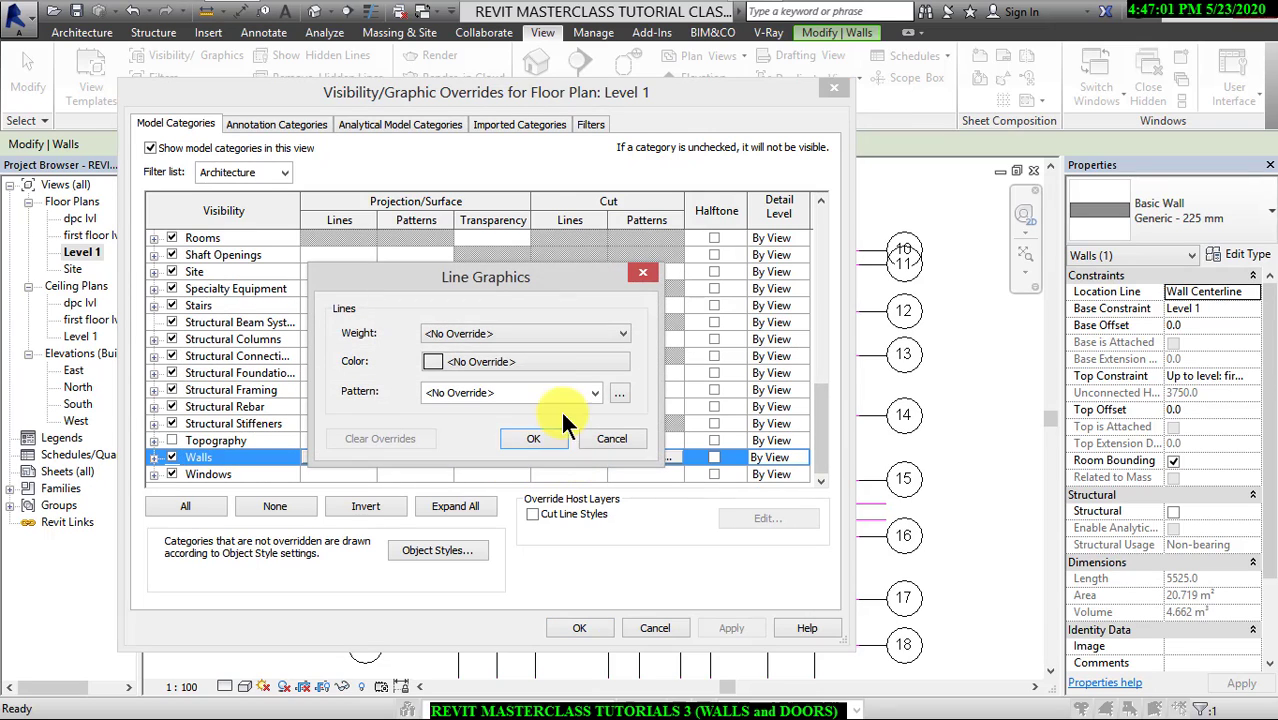
left_click(527, 336)
left_click(501, 420)
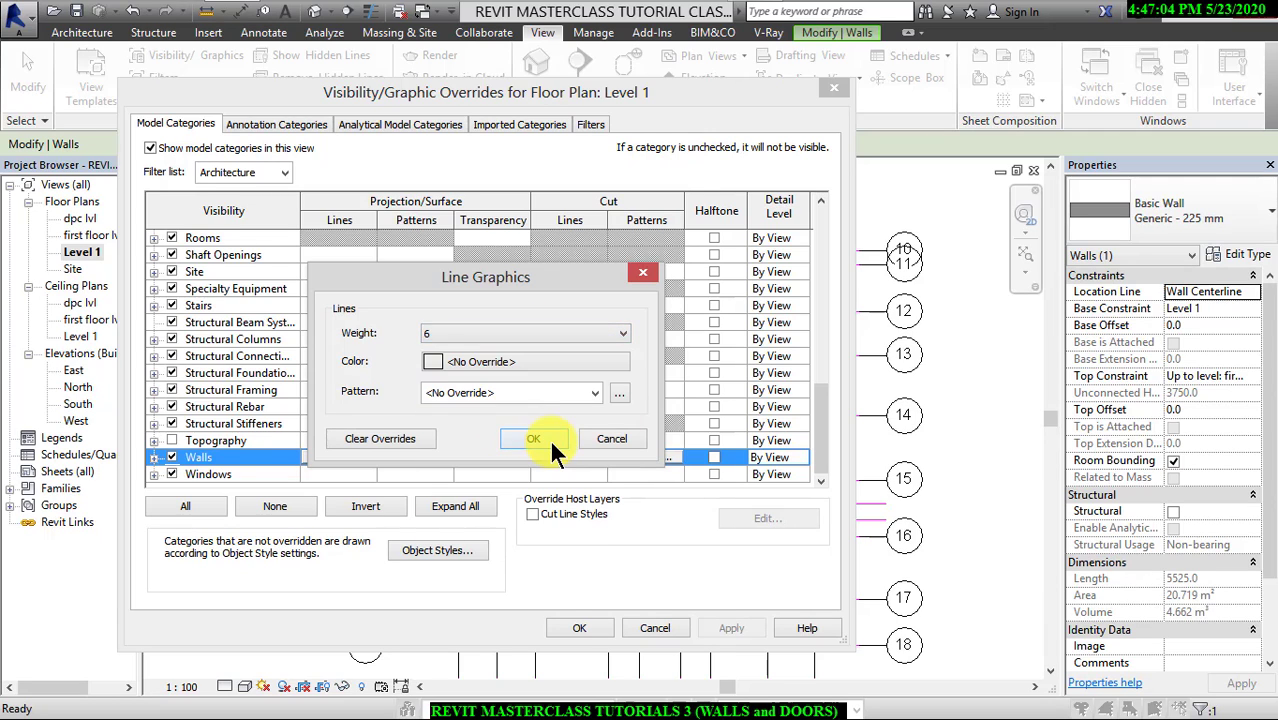
left_click(549, 439)
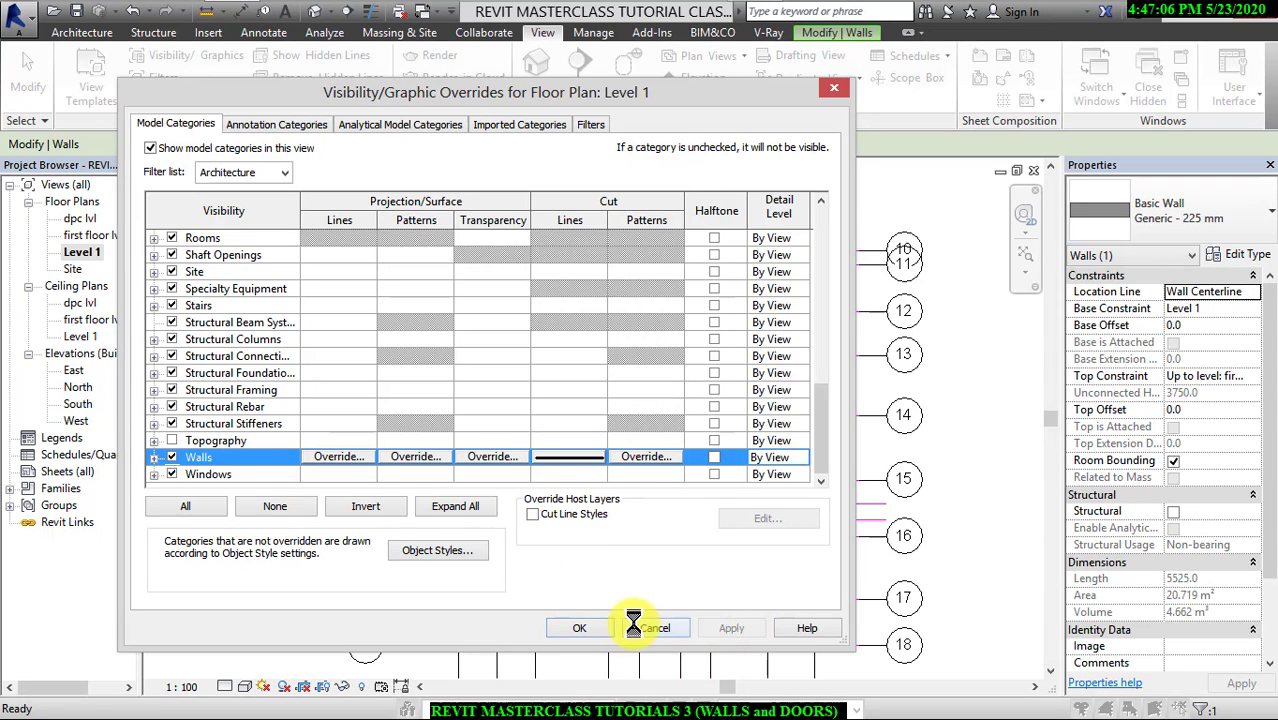
left_click(581, 627)
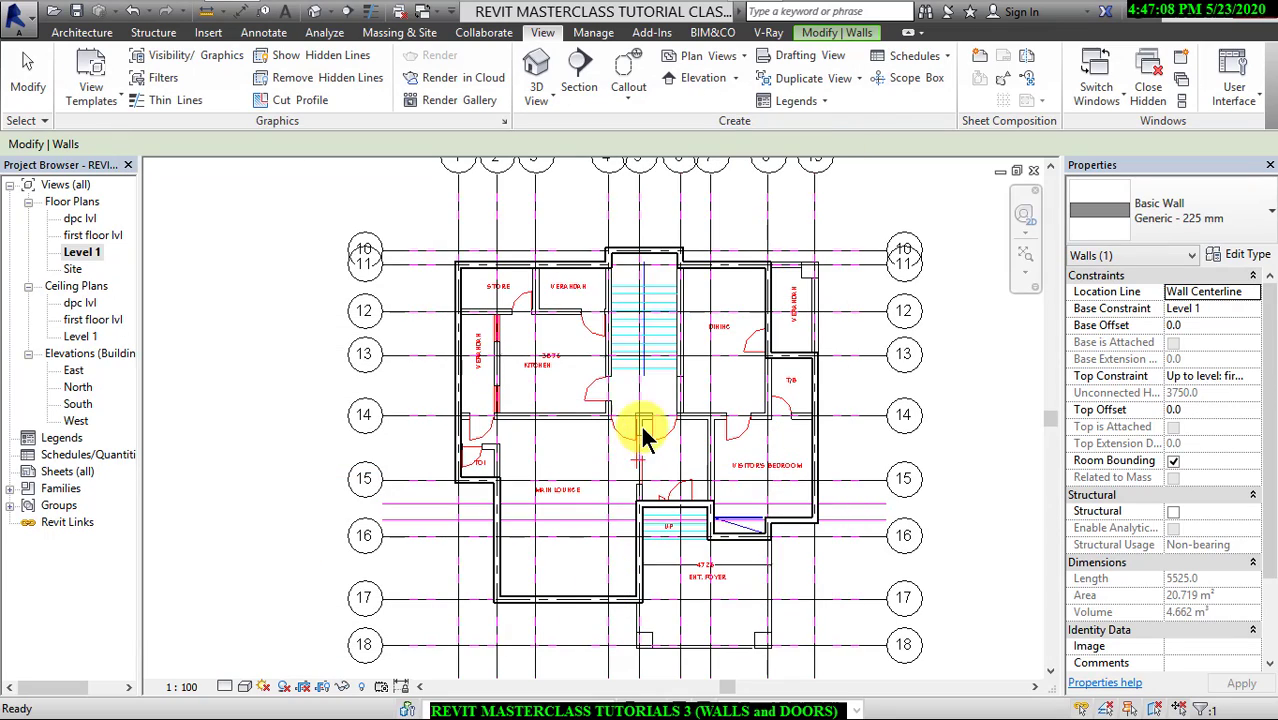
Examine how the wall outlines display around the whole Level 1 plan.
scroll(578, 250, "up", 4)
left_click(577, 261)
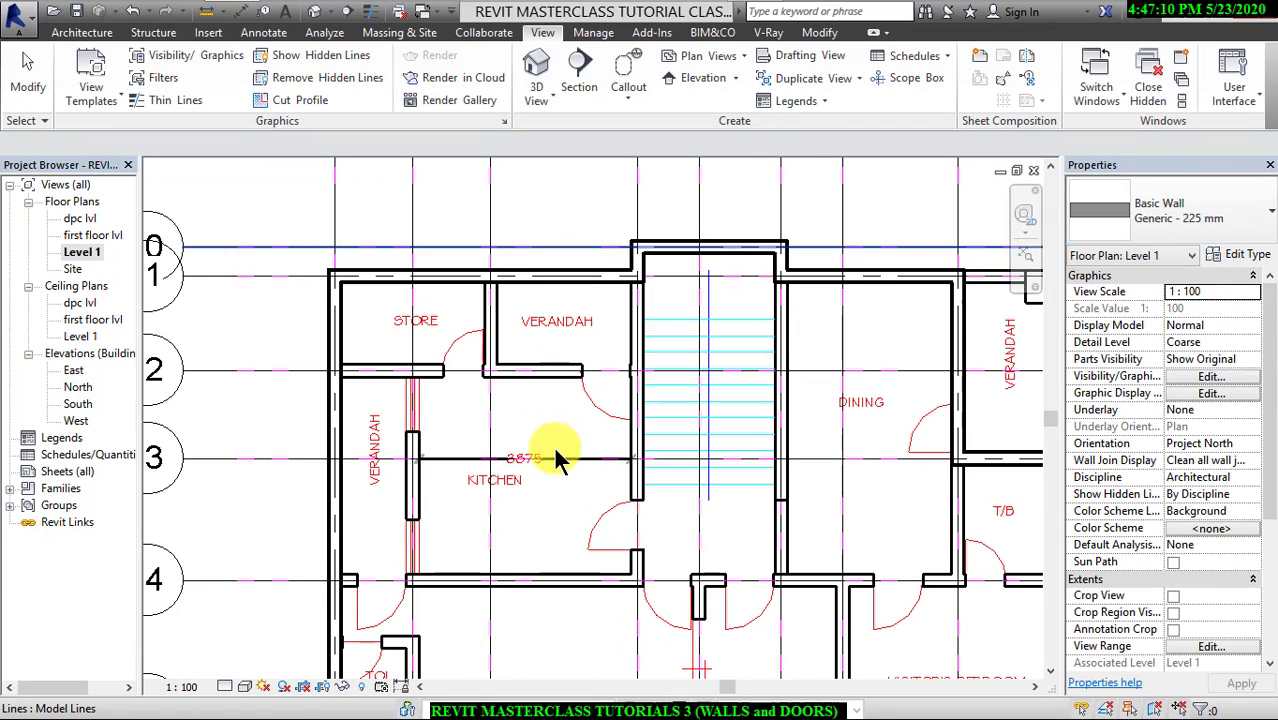
scroll(552, 475, "down", 3)
middle_click_drag(551, 478, 521, 345)
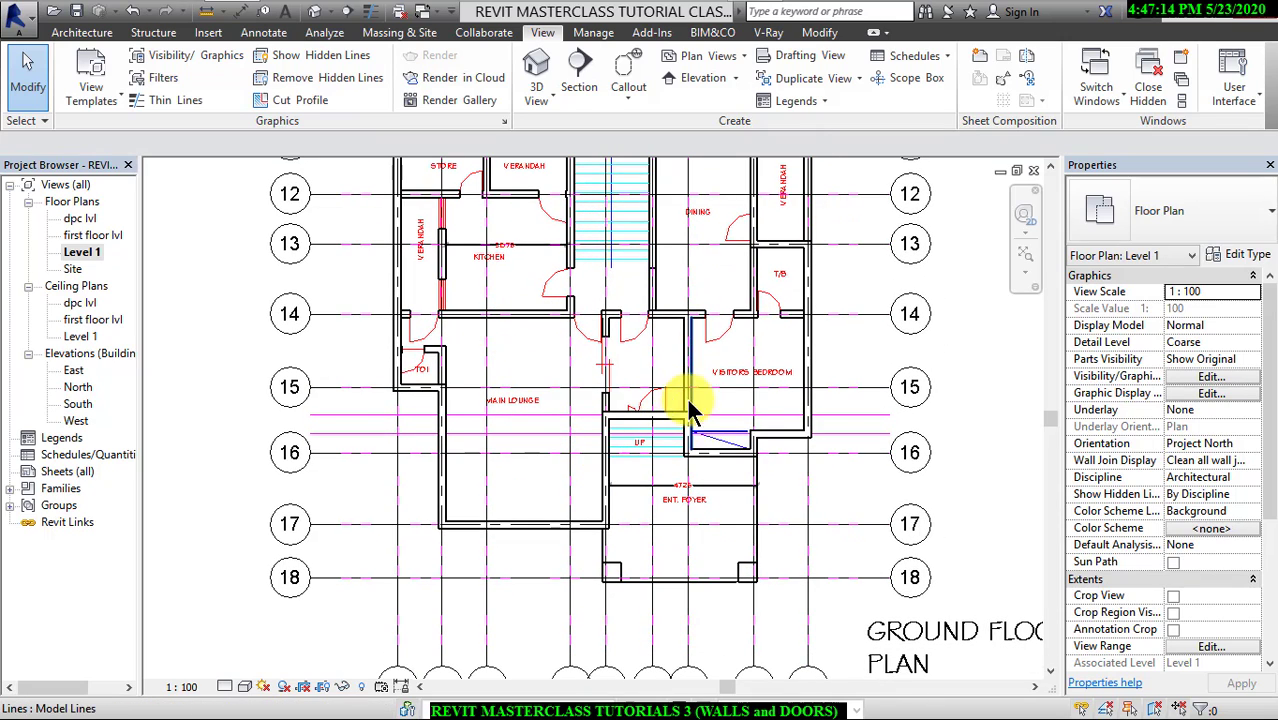
scroll(727, 440, "up", 2)
scroll(727, 440, "down", 4)
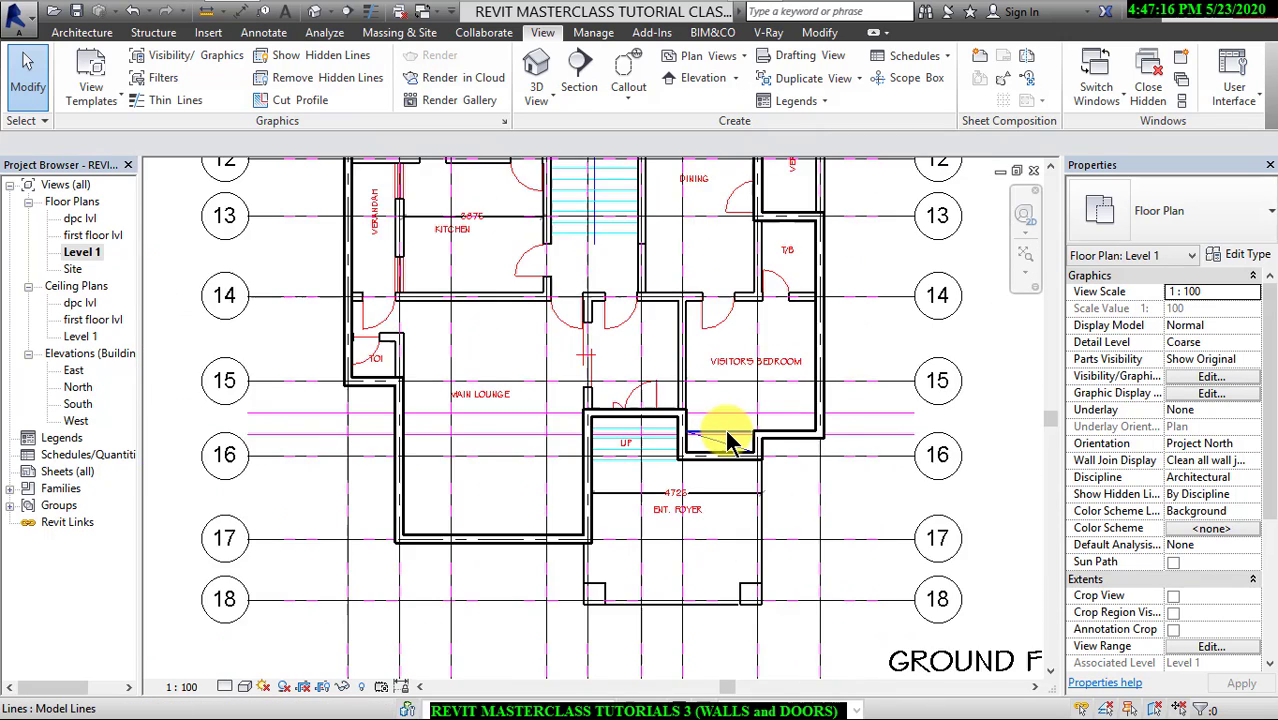
middle_click_drag(545, 336, 518, 370)
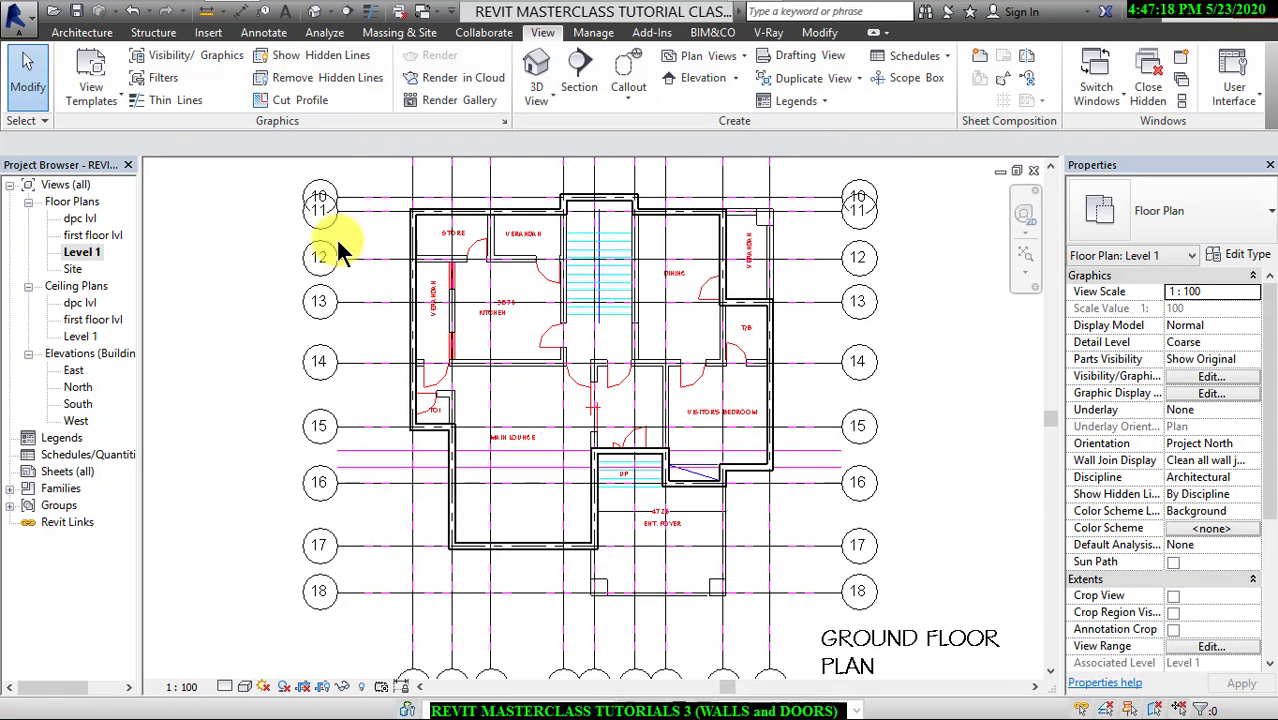
Draw chained architectural walls along grid 12 below the store and verandah, about 5550 mm long, and up the staircase side to grid 11.
left_click(76, 33)
left_click(76, 100)
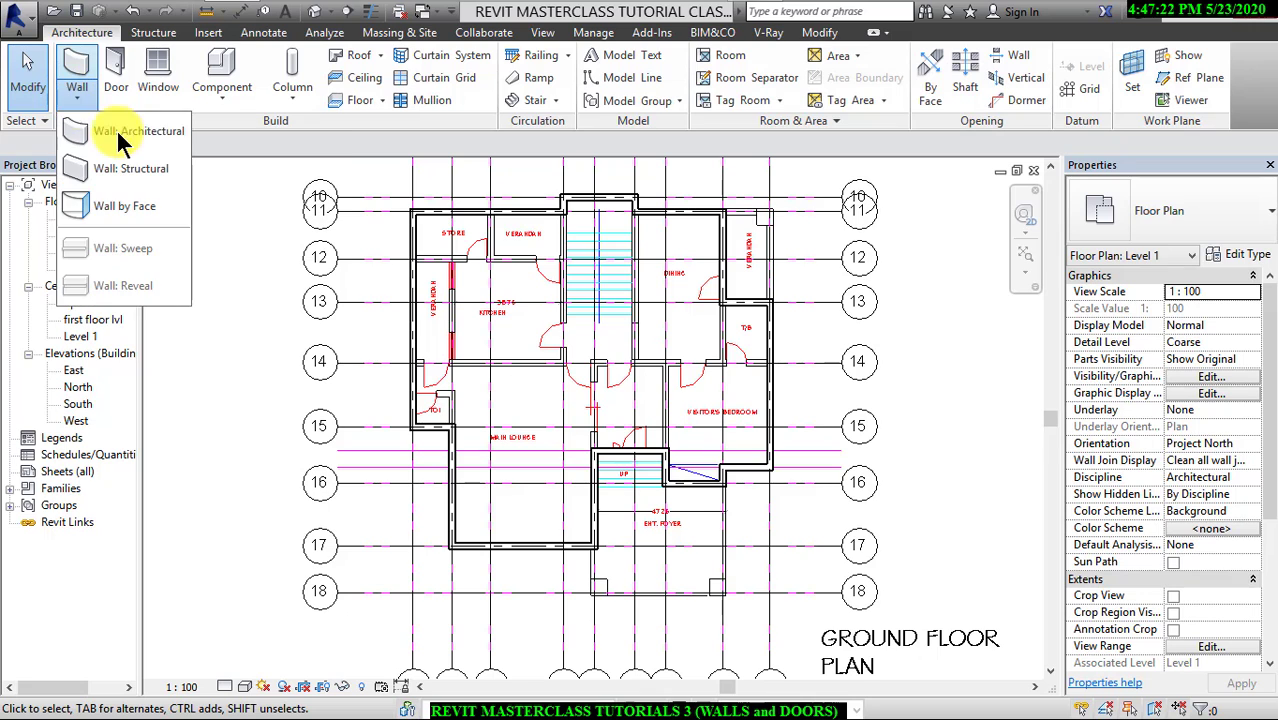
left_click(117, 131)
scroll(512, 252, "up", 5)
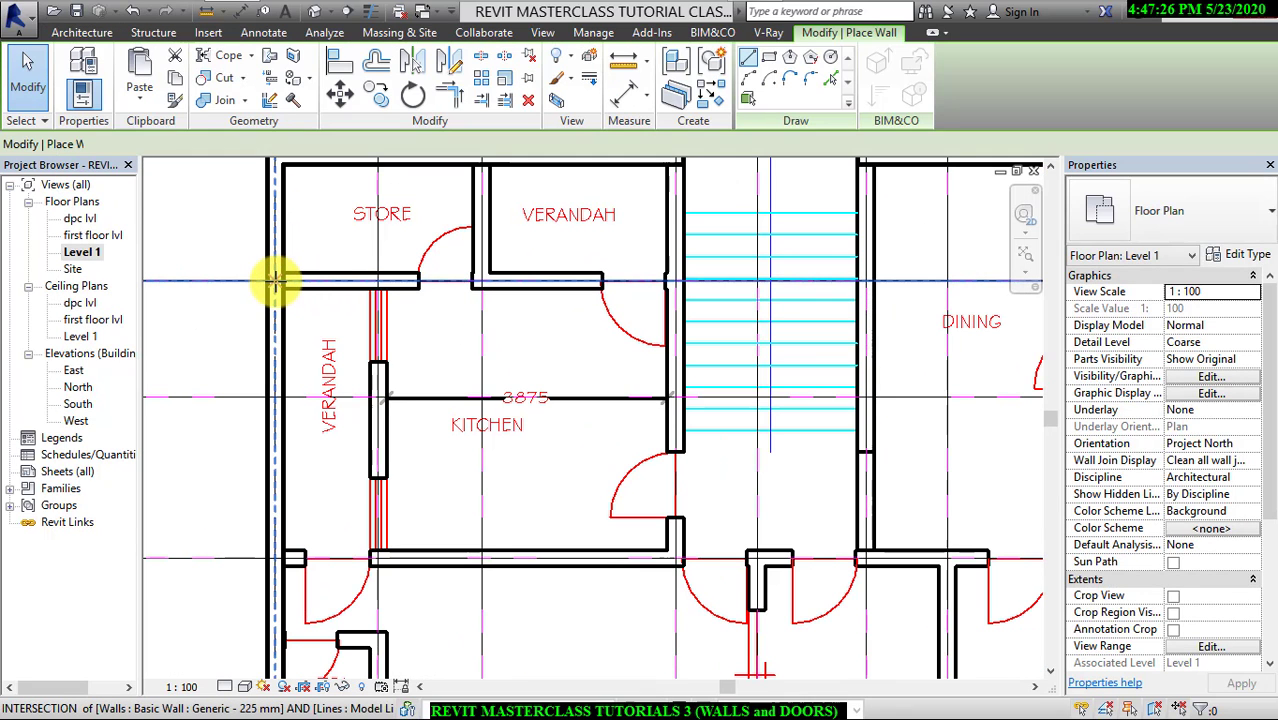
left_click(275, 280)
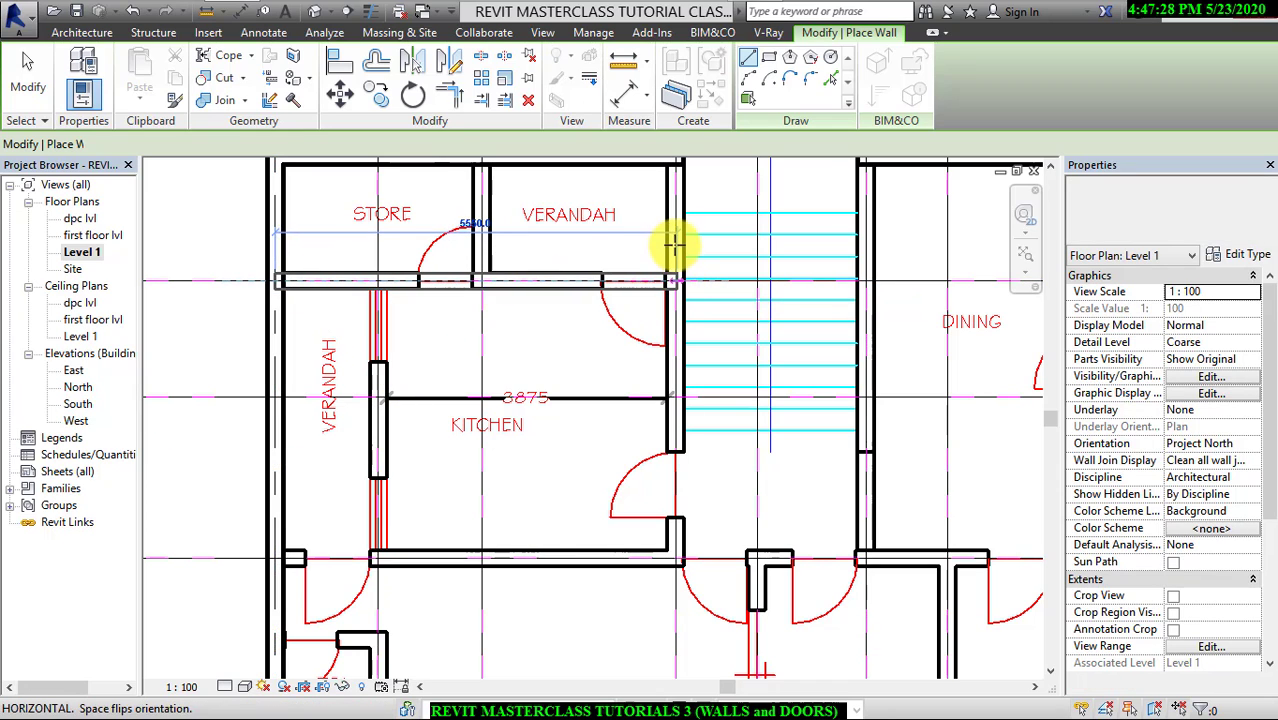
left_click(668, 282)
middle_click_drag(674, 238, 664, 309)
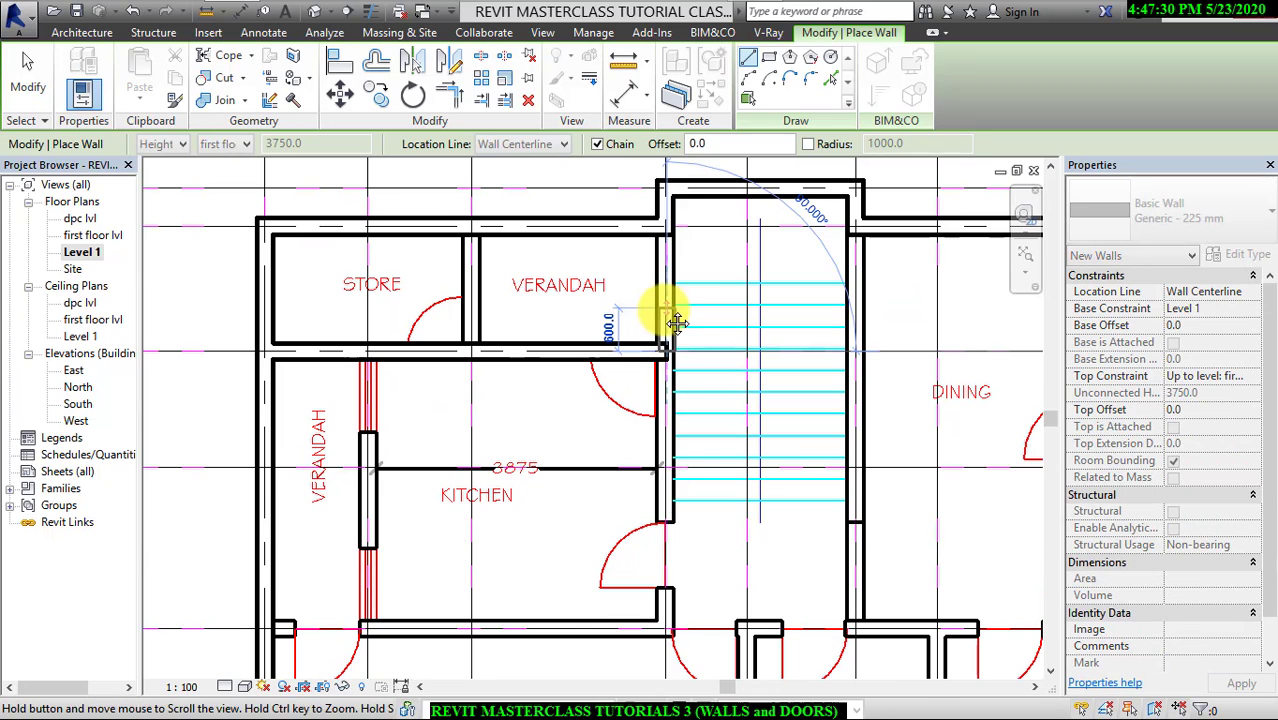
left_click(662, 226)
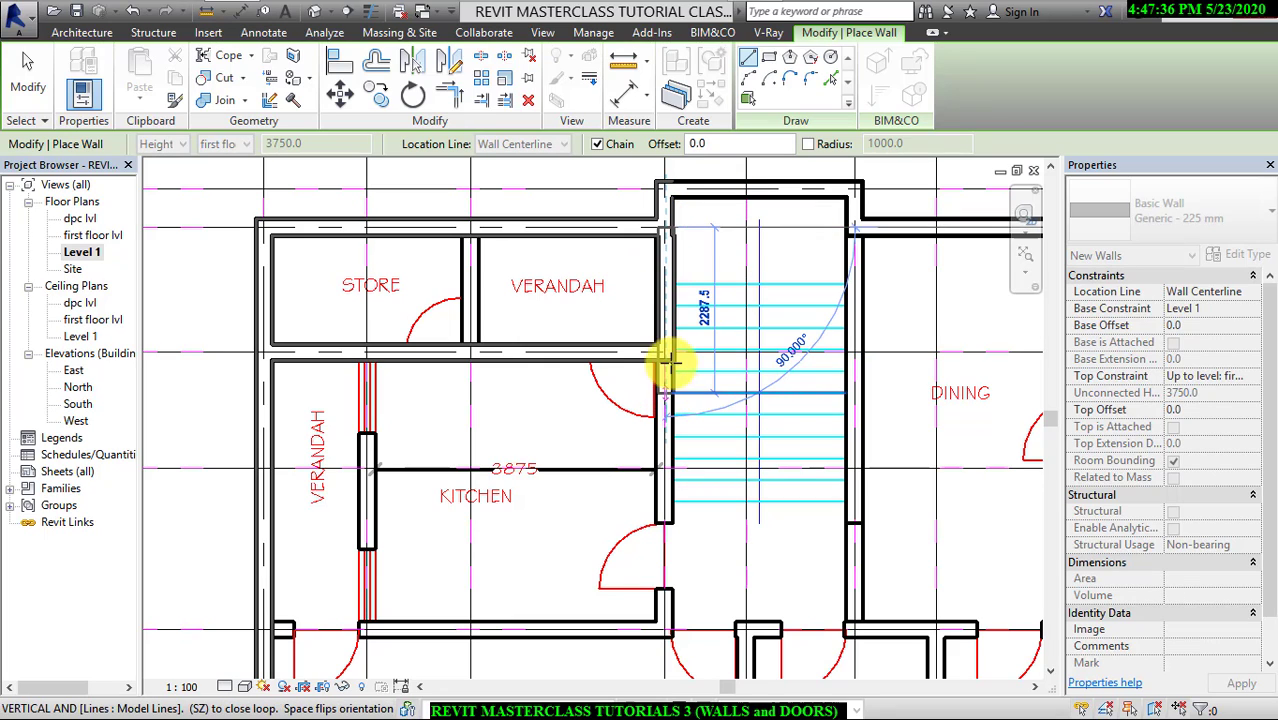
middle_click_drag(670, 362, 667, 244)
scroll(642, 190, "up", 5)
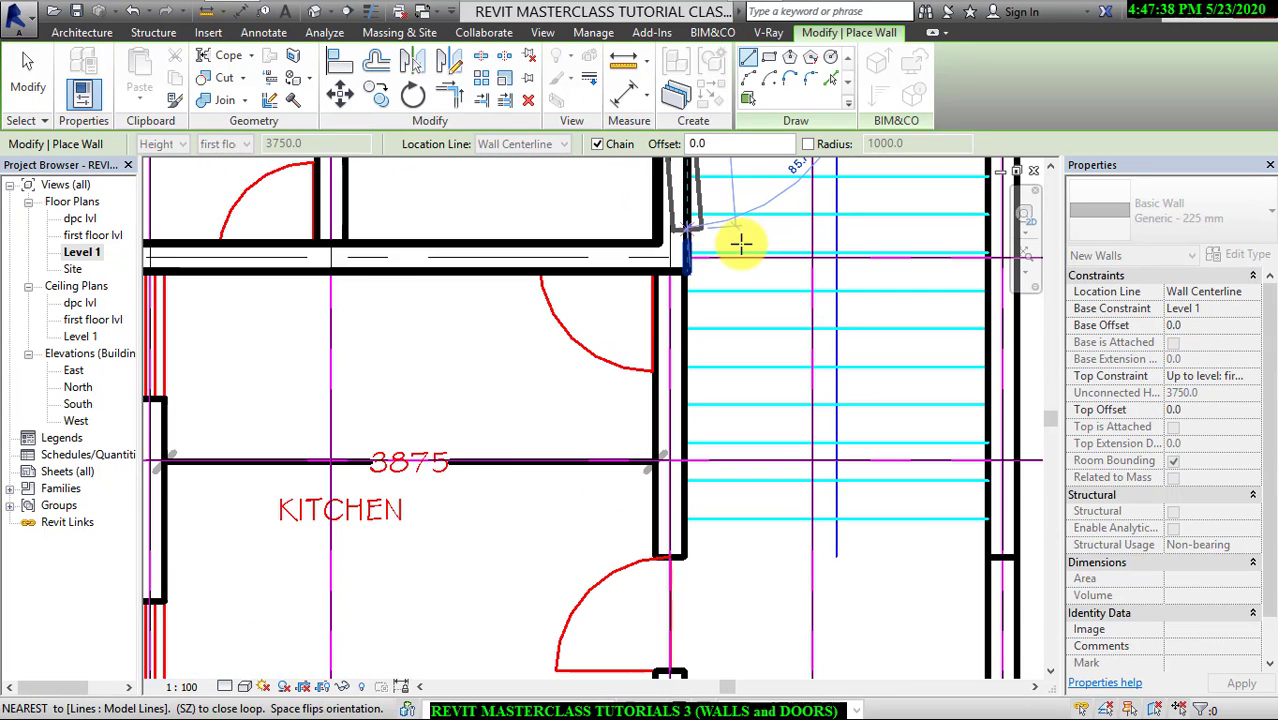
scroll(622, 222, "up", 1)
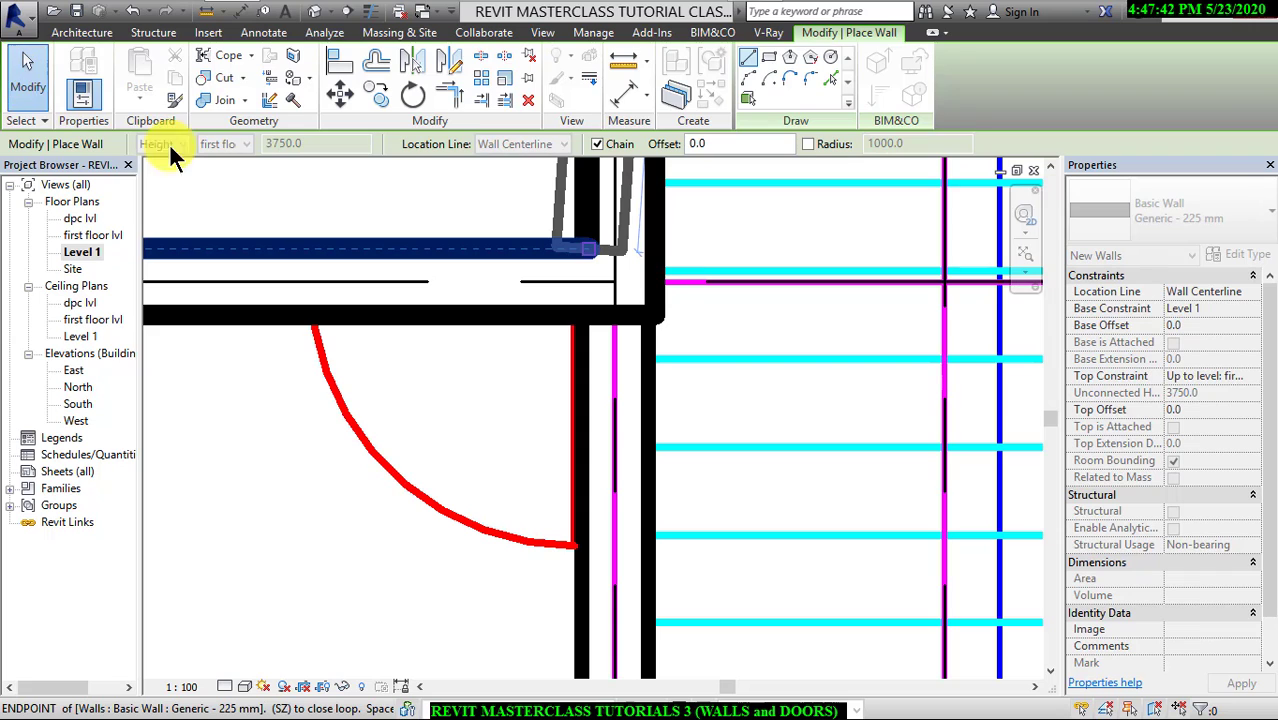
left_click(14, 88)
Align the face of the new wall between the verandah and staircase with the kitchen's stair-side wall line.
middle_click_drag(676, 270, 662, 576)
scroll(662, 576, "down", 1)
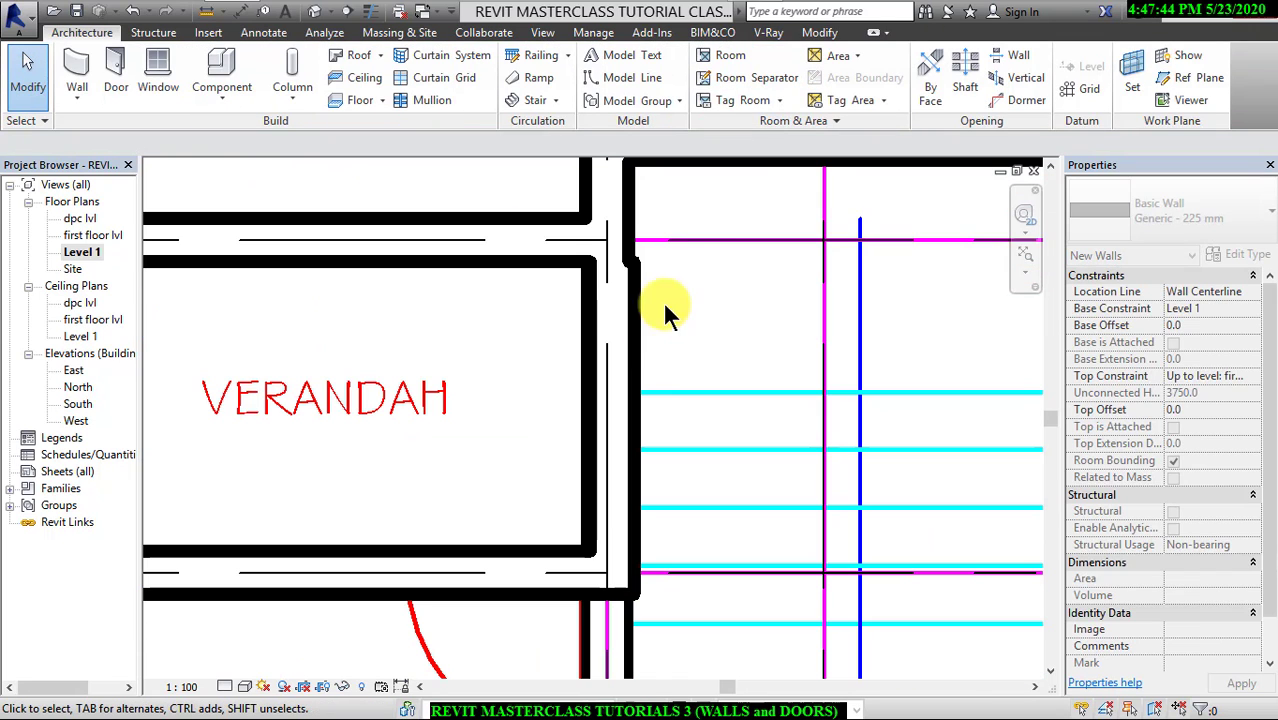
left_click(819, 32)
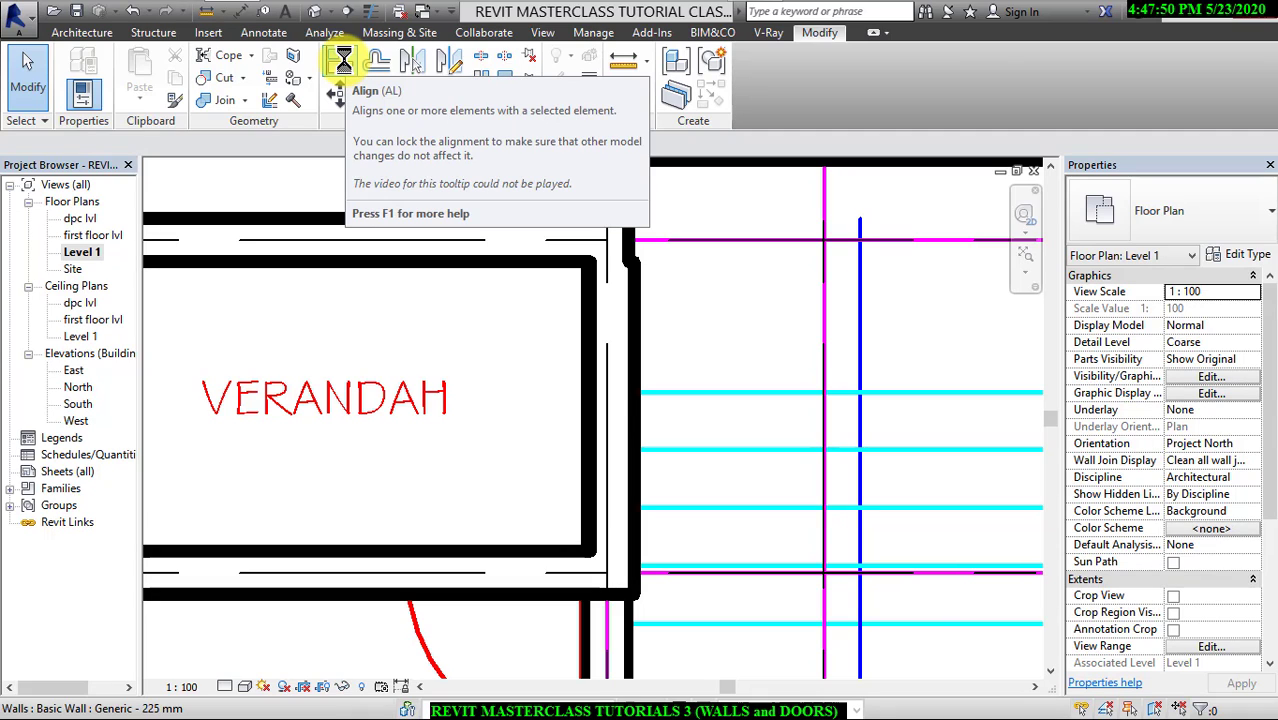
left_click(343, 62)
scroll(630, 482, "down", 2)
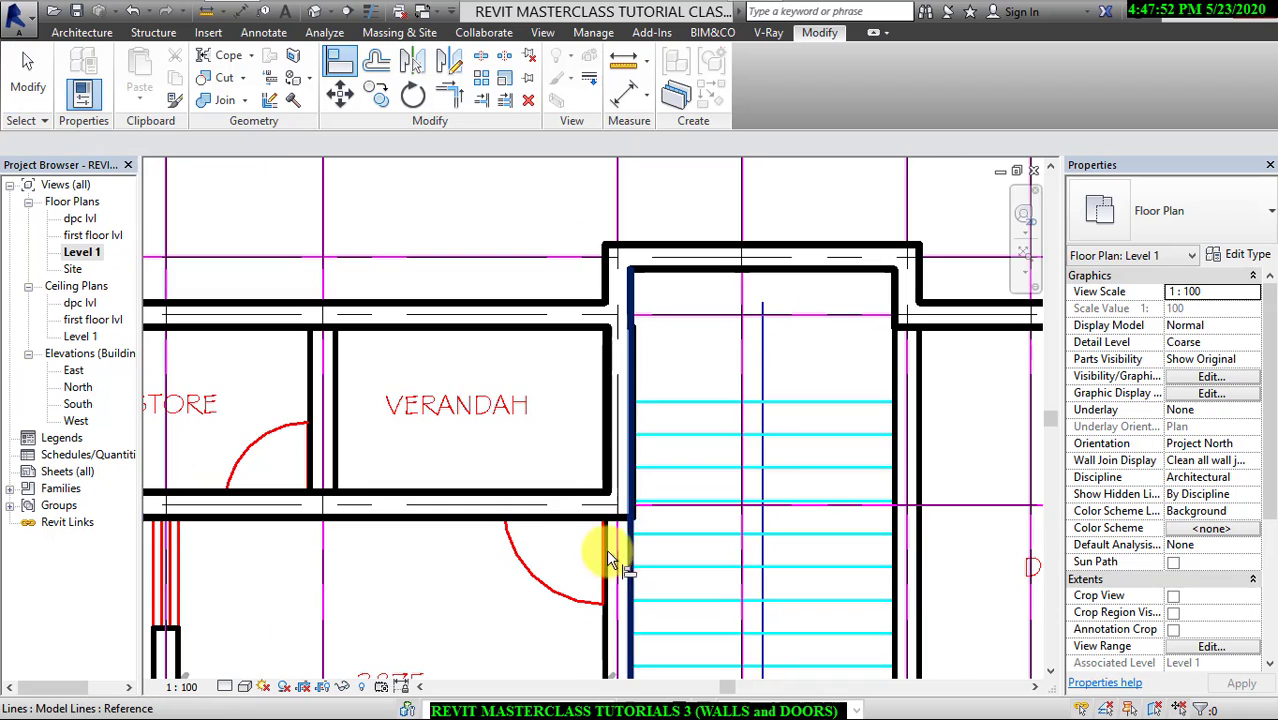
left_click(605, 616)
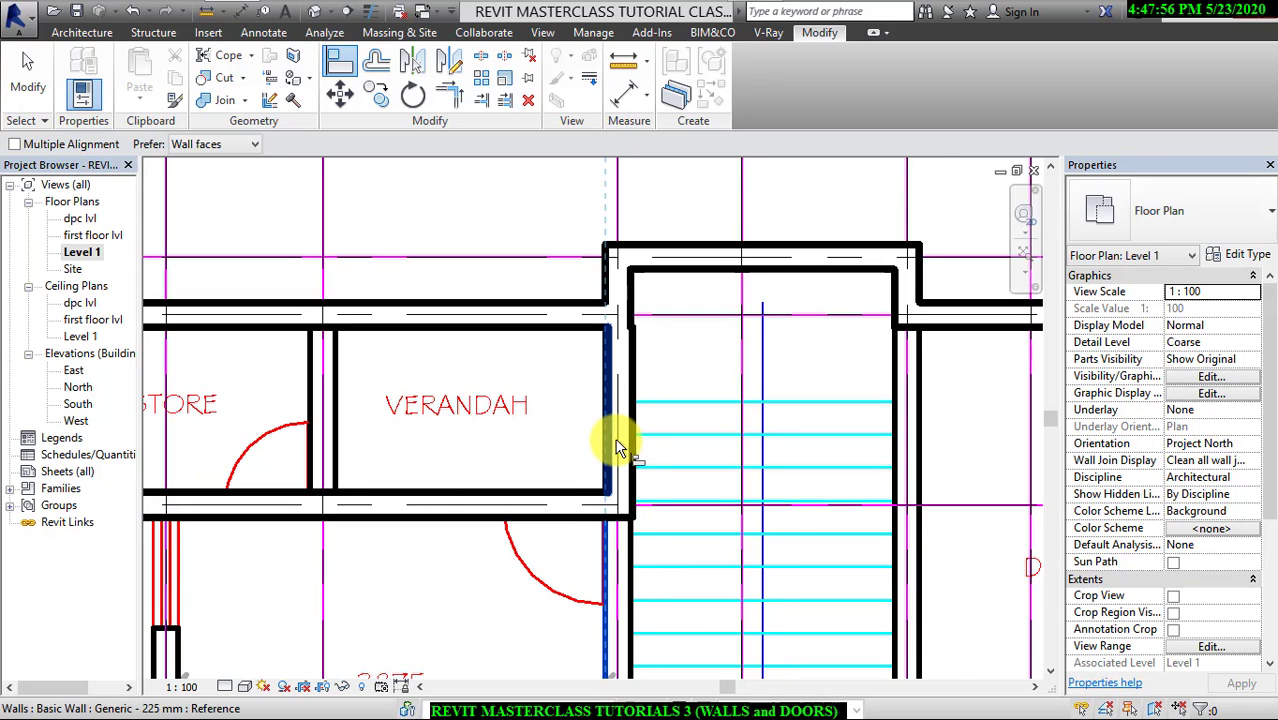
left_click(615, 445)
scroll(633, 289, "up", 2)
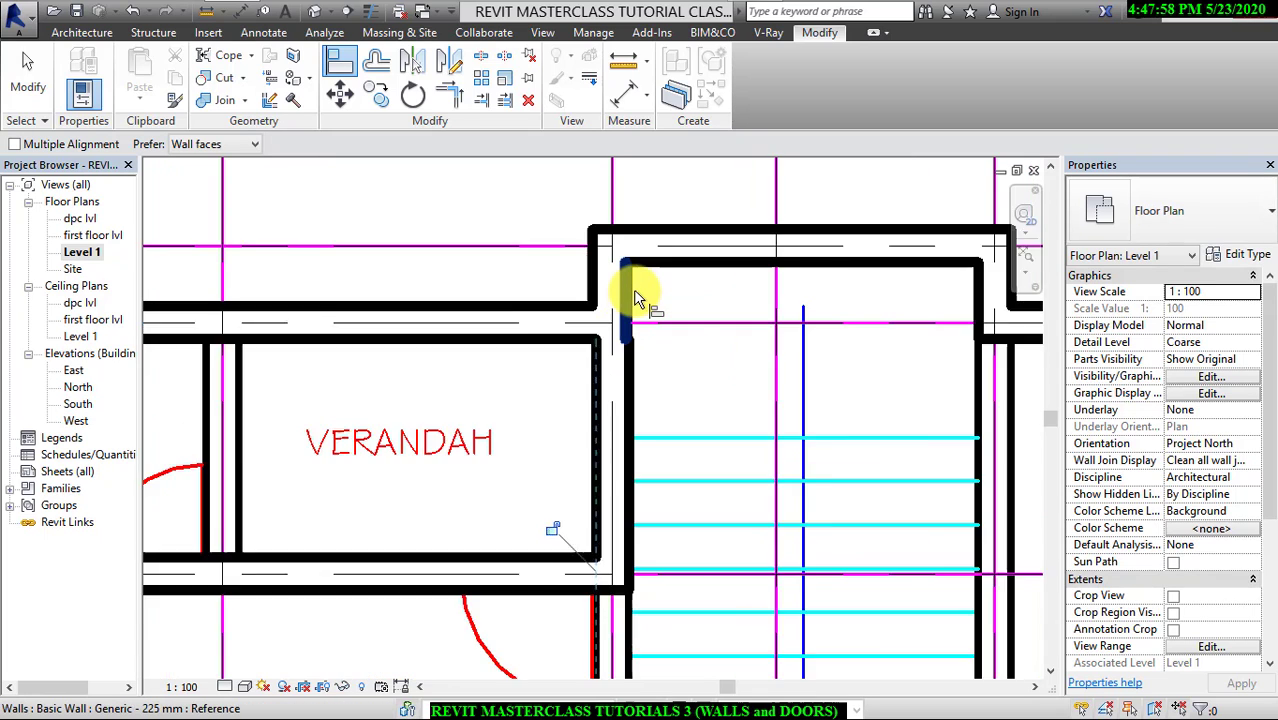
scroll(633, 289, "up", 3)
left_click(16, 80)
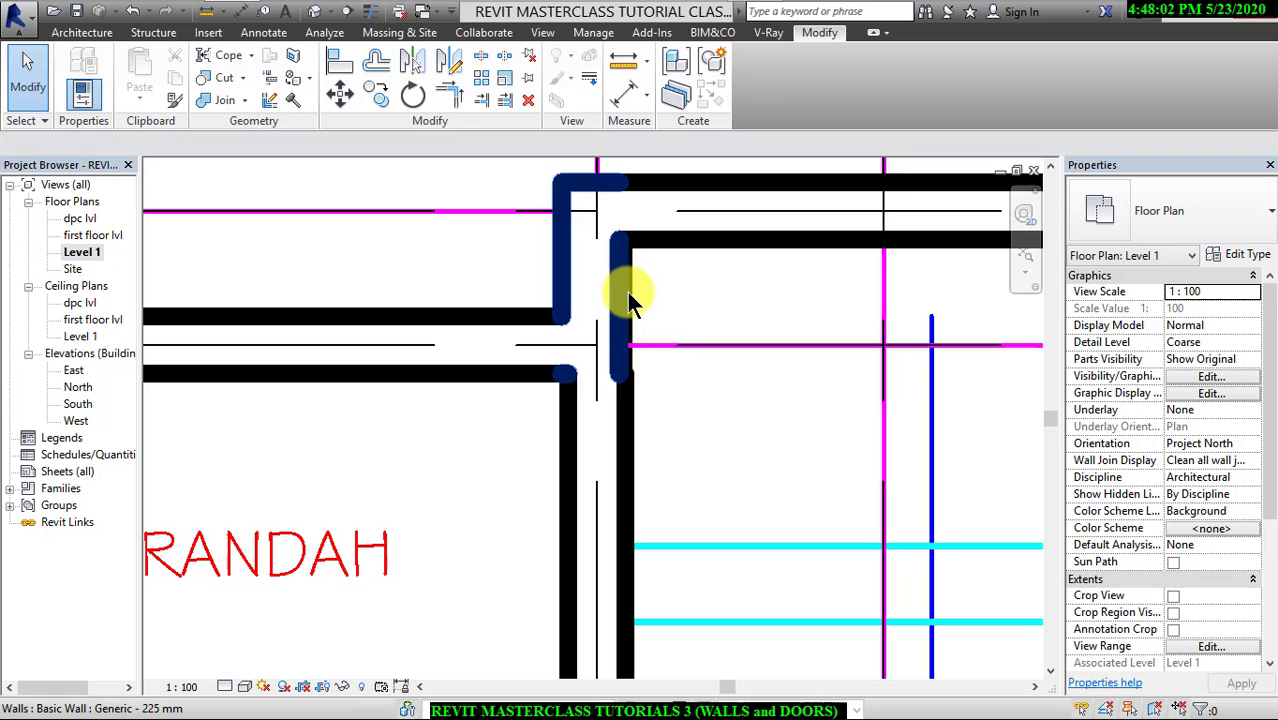
Delete the short overlapping wall at the staircase corner and trim the verandah-side wall to a corner with the stair's outer wall.
left_click(628, 307)
key("Delete")
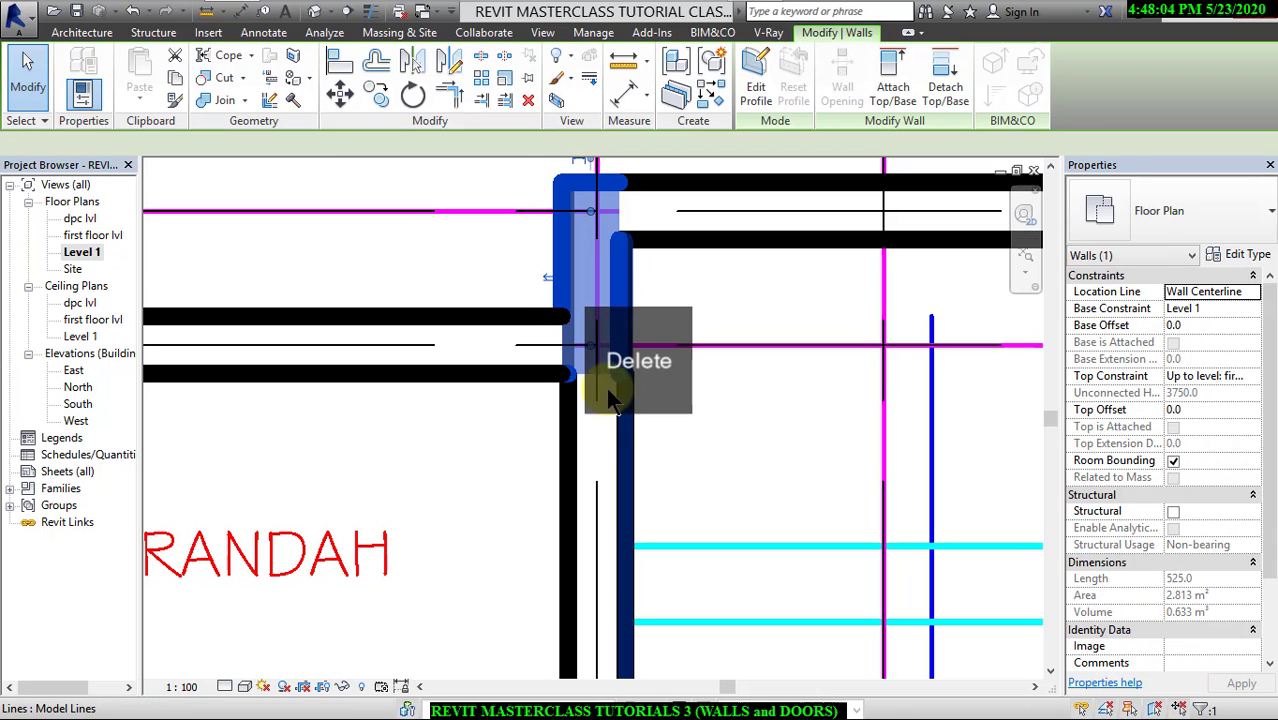
key("t")
key("r")
left_click(630, 460)
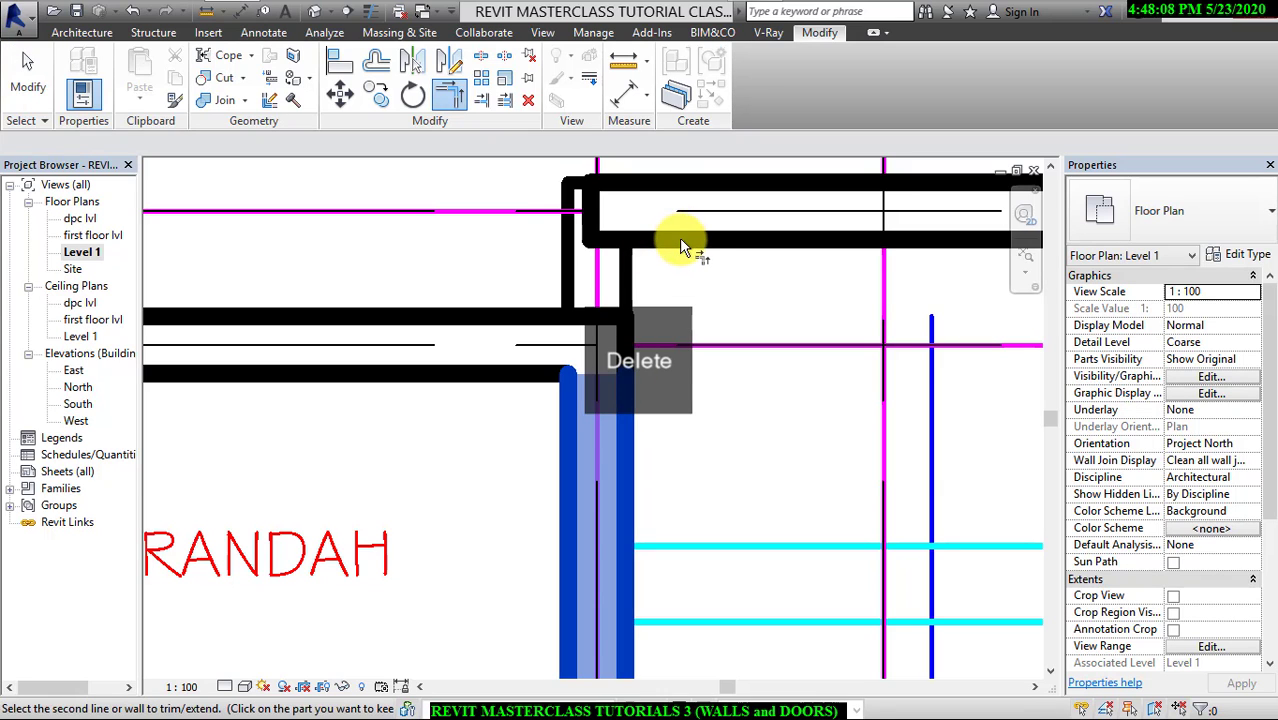
left_click(681, 237)
scroll(696, 289, "down", 3)
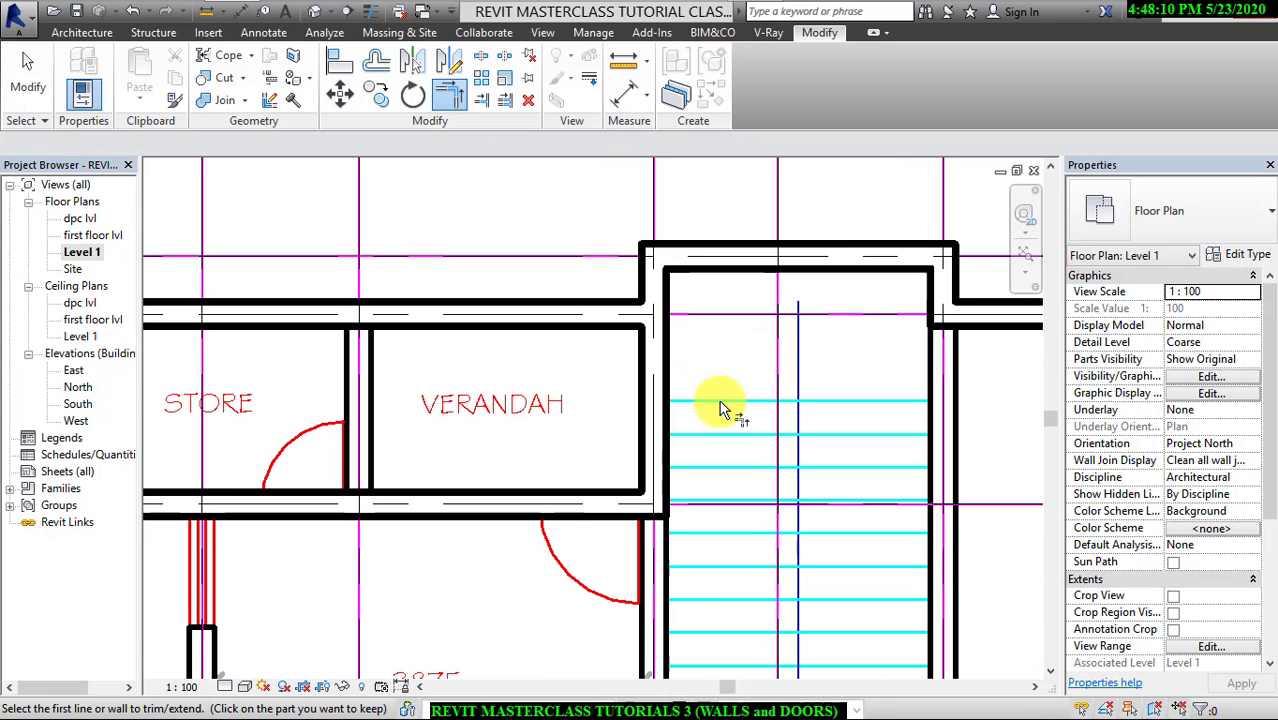
scroll(665, 277, "down", 5)
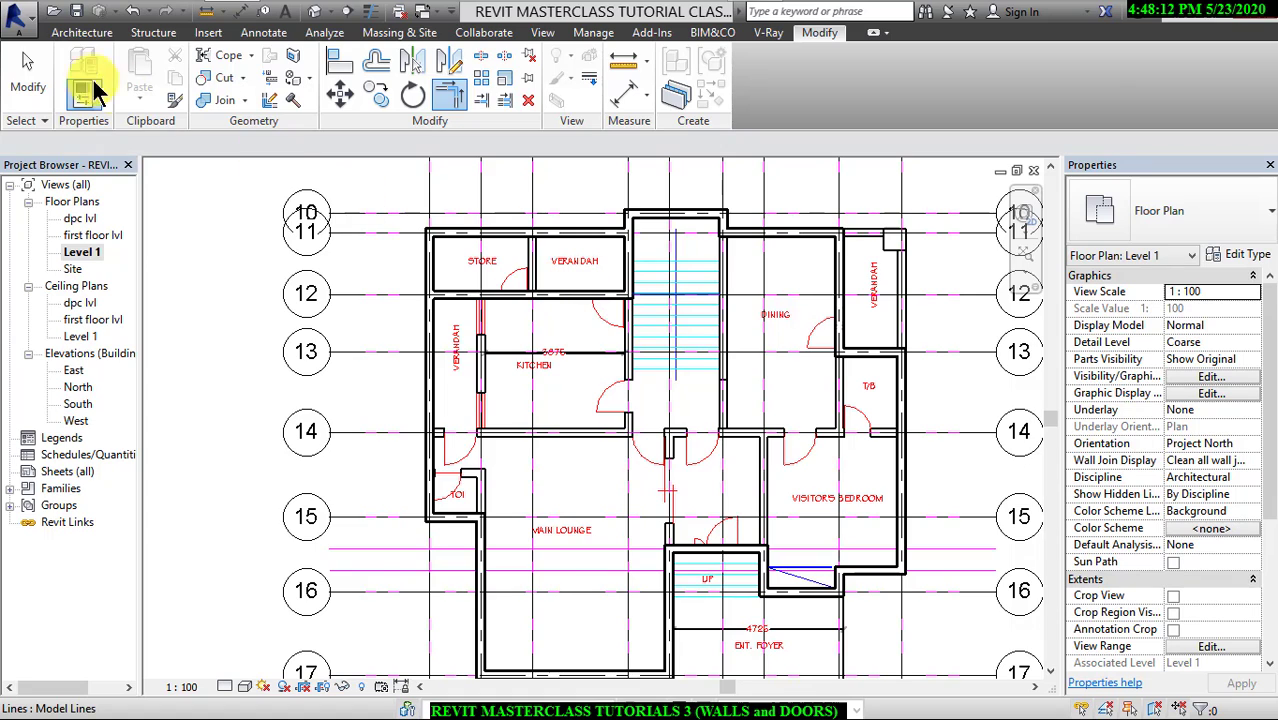
Draw chained walls from the lounge and entrance stair corner up to grid 14 and along the kitchen to the exterior wall.
left_click(82, 32)
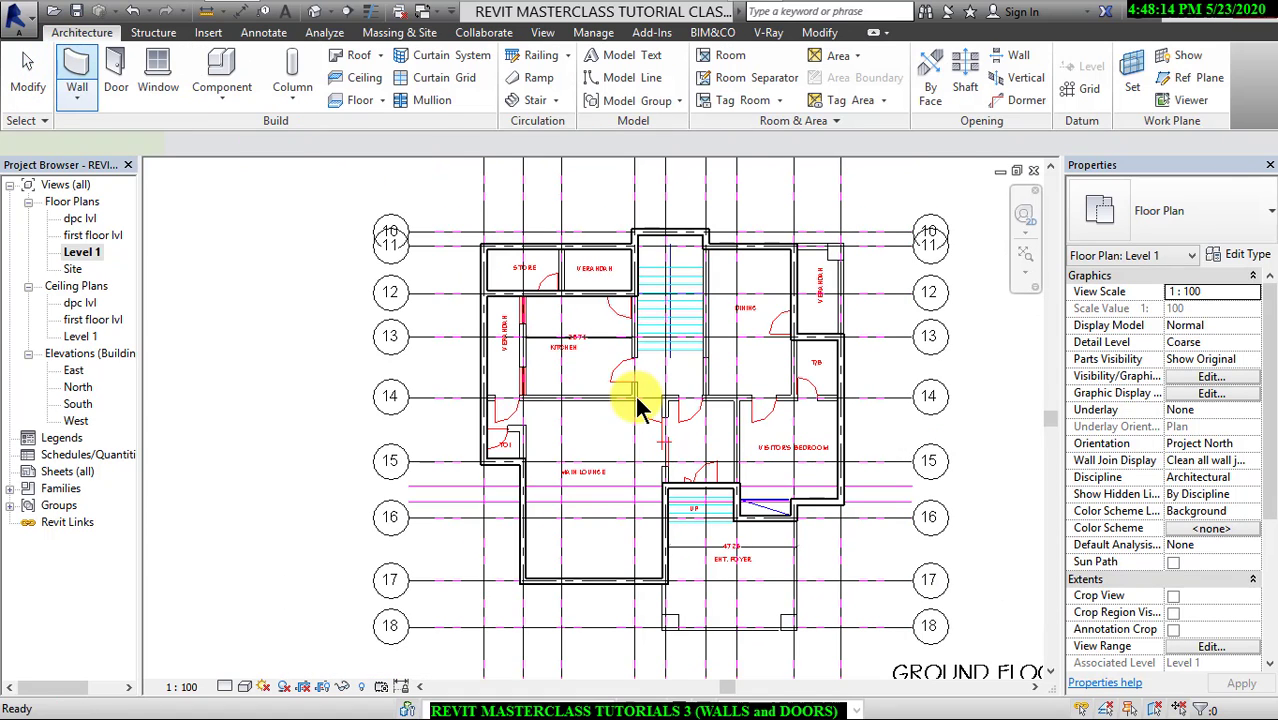
key("w")
key("a")
scroll(726, 472, "up", 3)
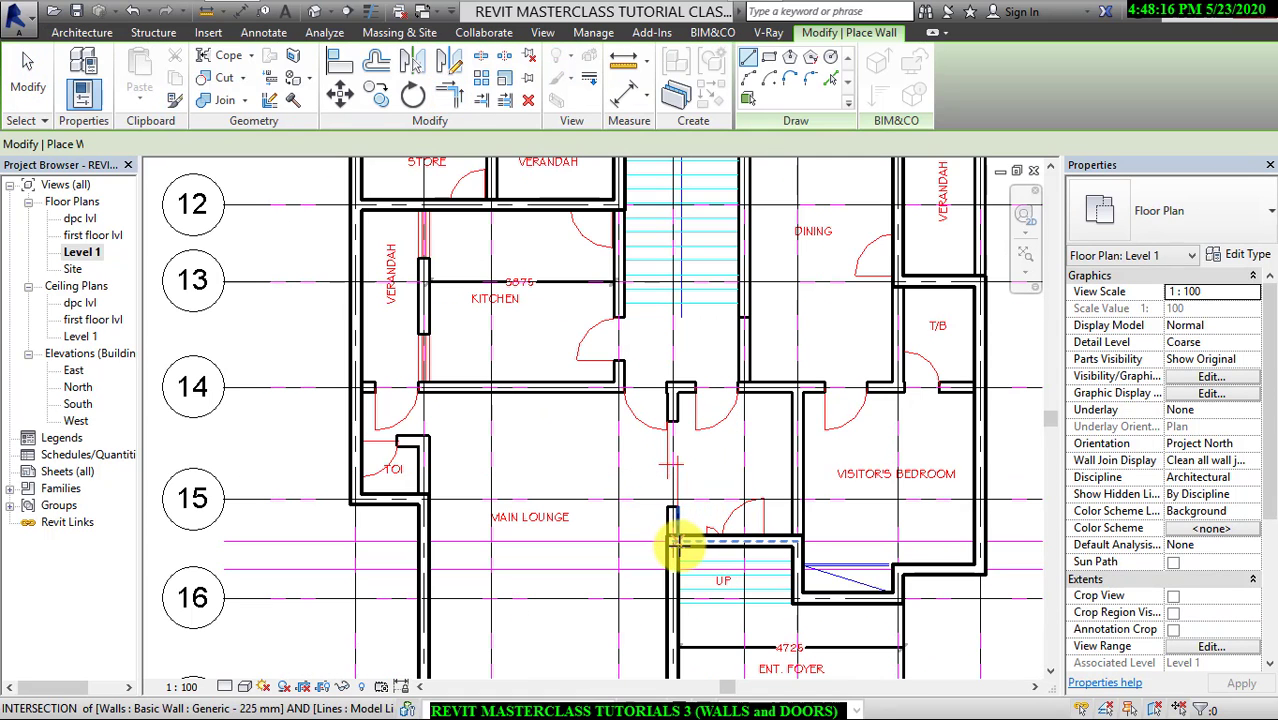
left_click(675, 543)
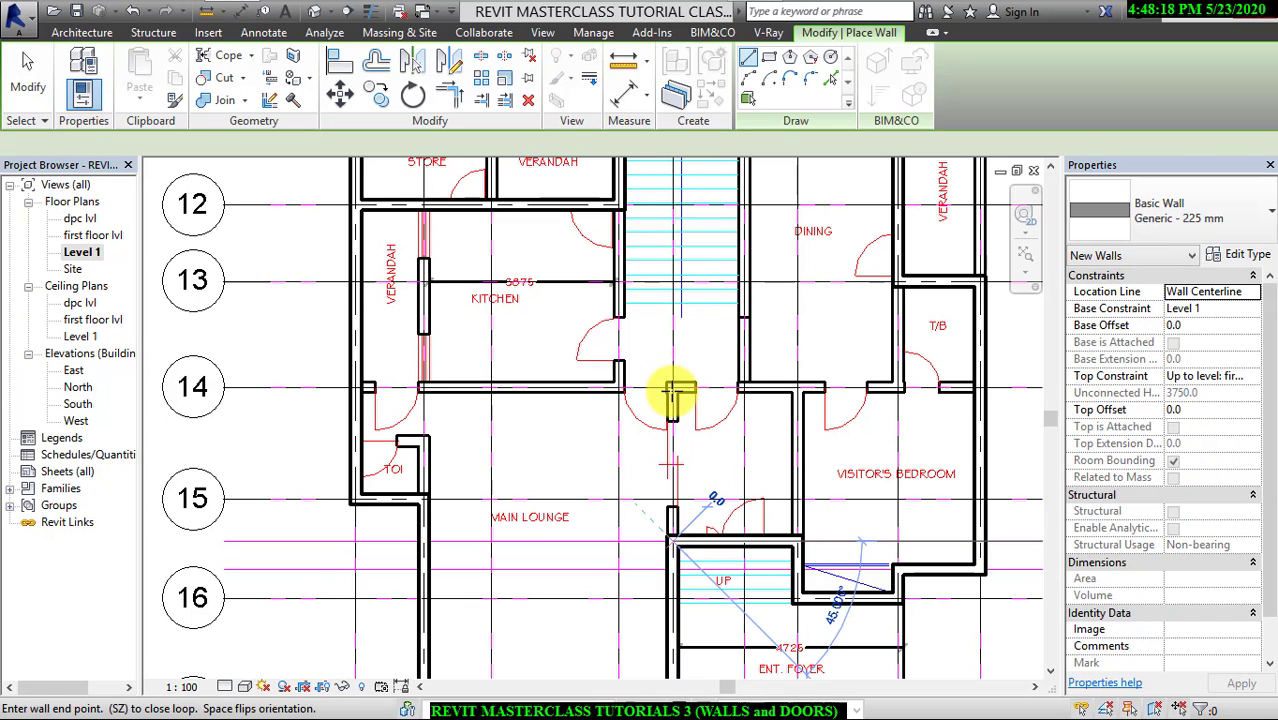
left_click(673, 383)
left_click(360, 386)
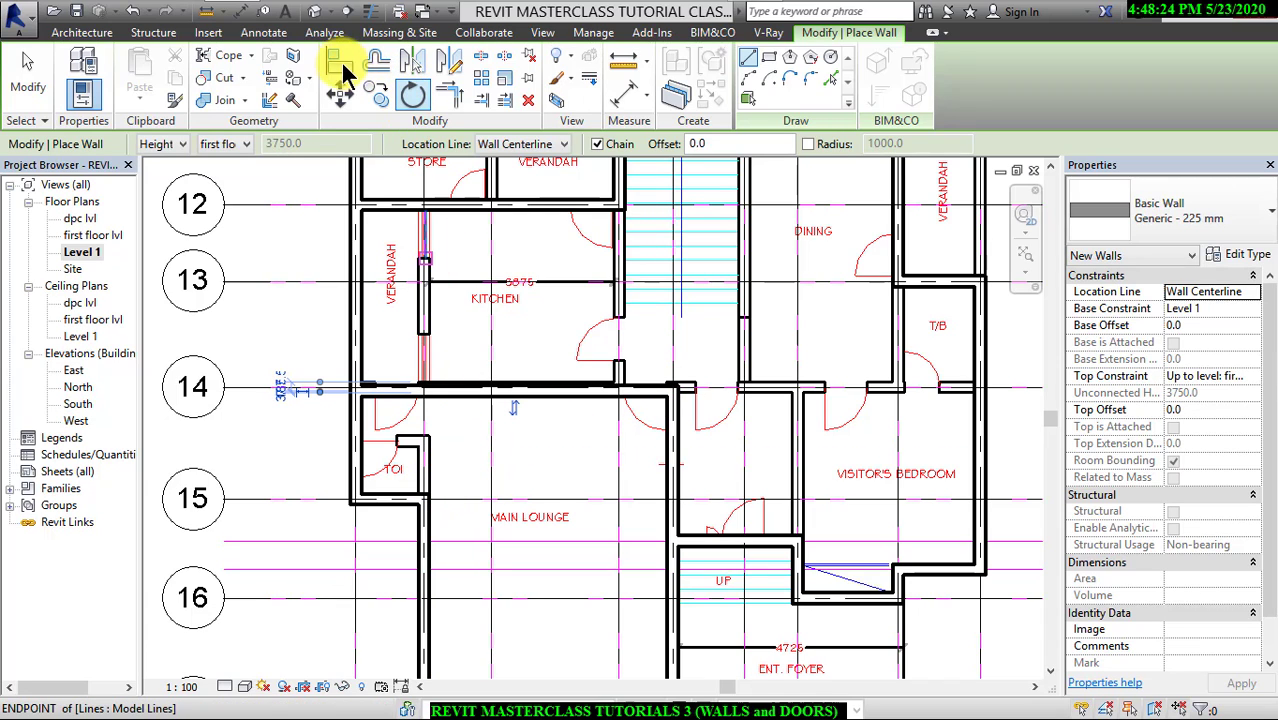
Align the new wall on grid 14 with the wall line between the kitchen and the main lounge.
scroll(422, 285, "up", 3)
key("Escape")
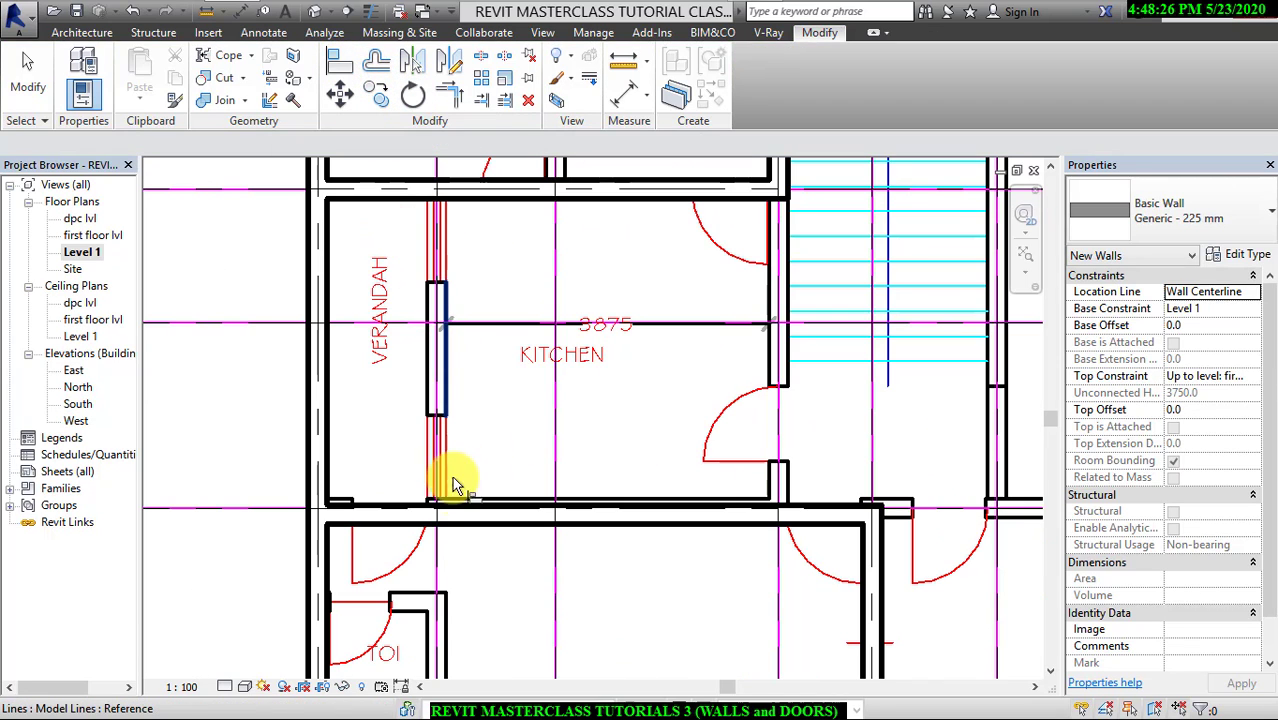
left_click(500, 518)
scroll(585, 516, "down", 4)
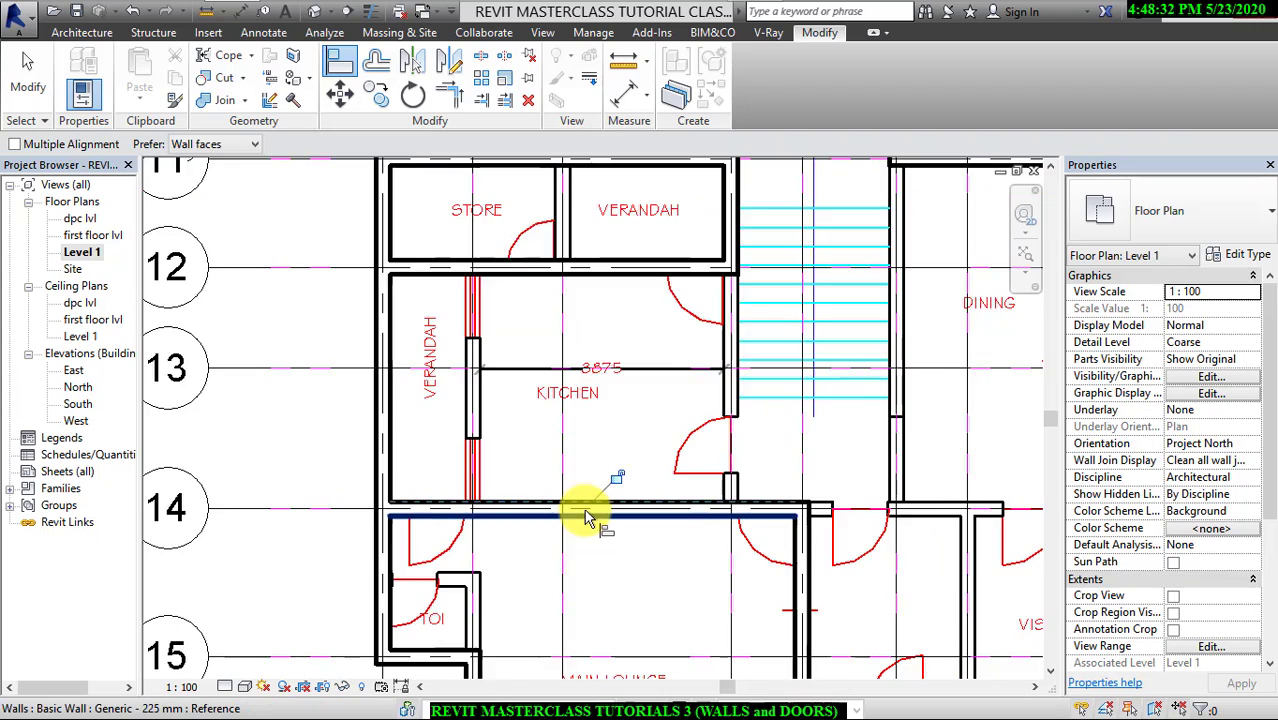
left_click(84, 35)
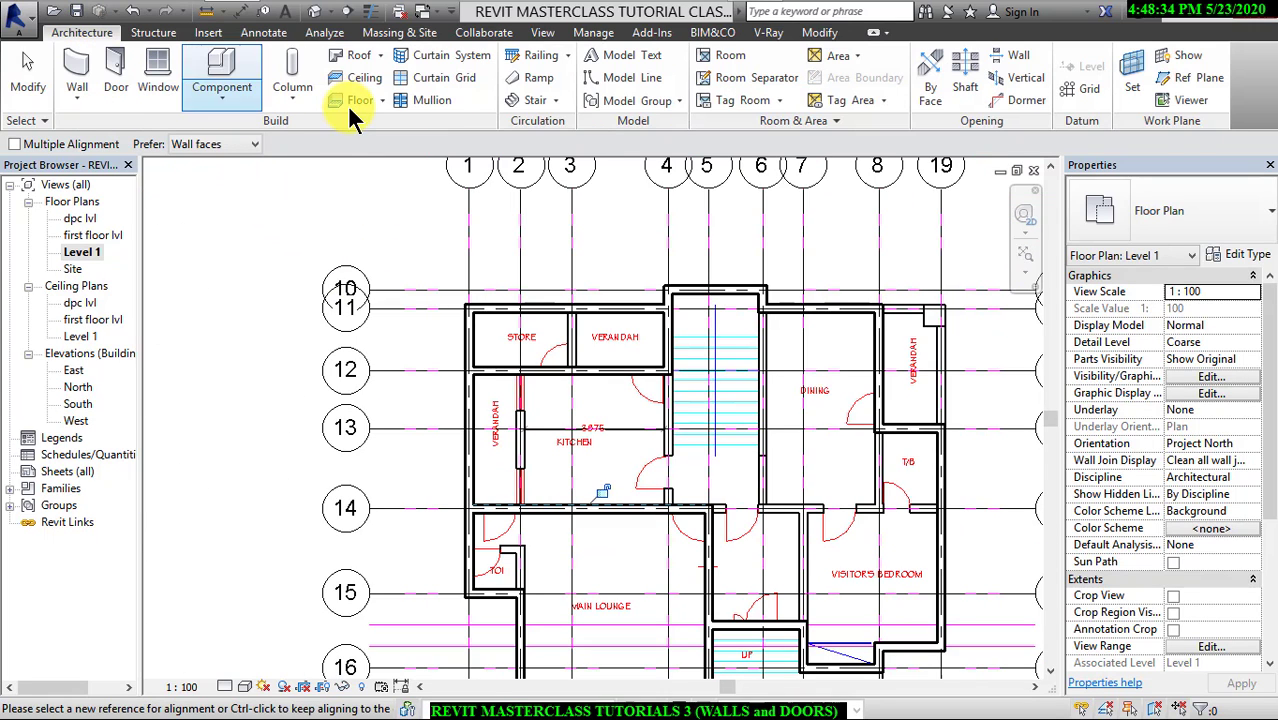
scroll(400, 316, "down", 1)
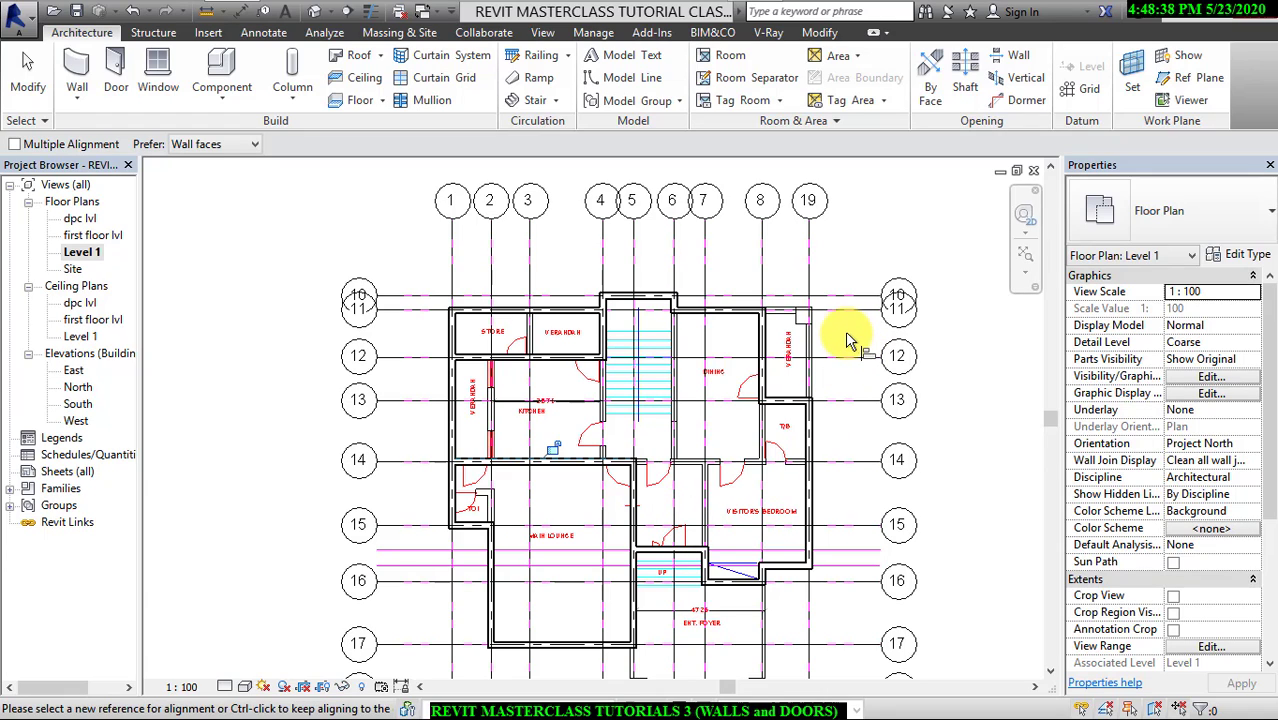
Examine the traced walls in the South elevation and in the default 3D view, from a low front angle.
double_click(77, 401)
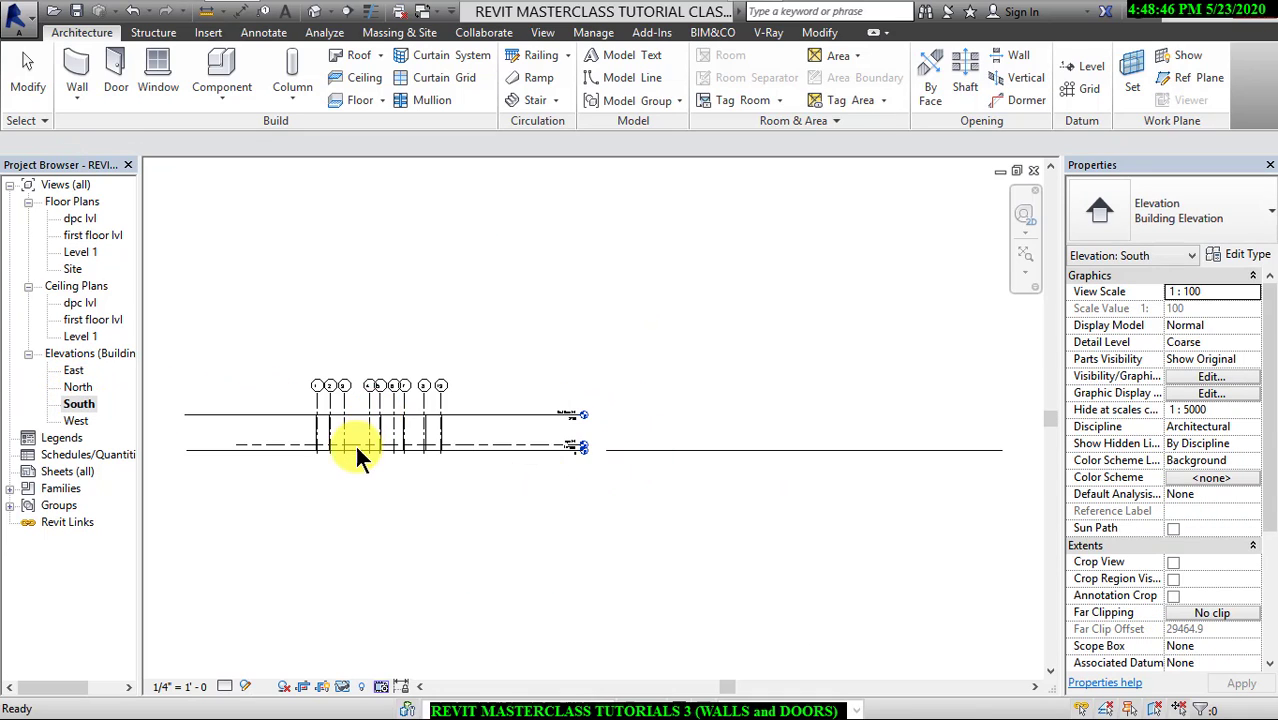
scroll(346, 447, "up", 3)
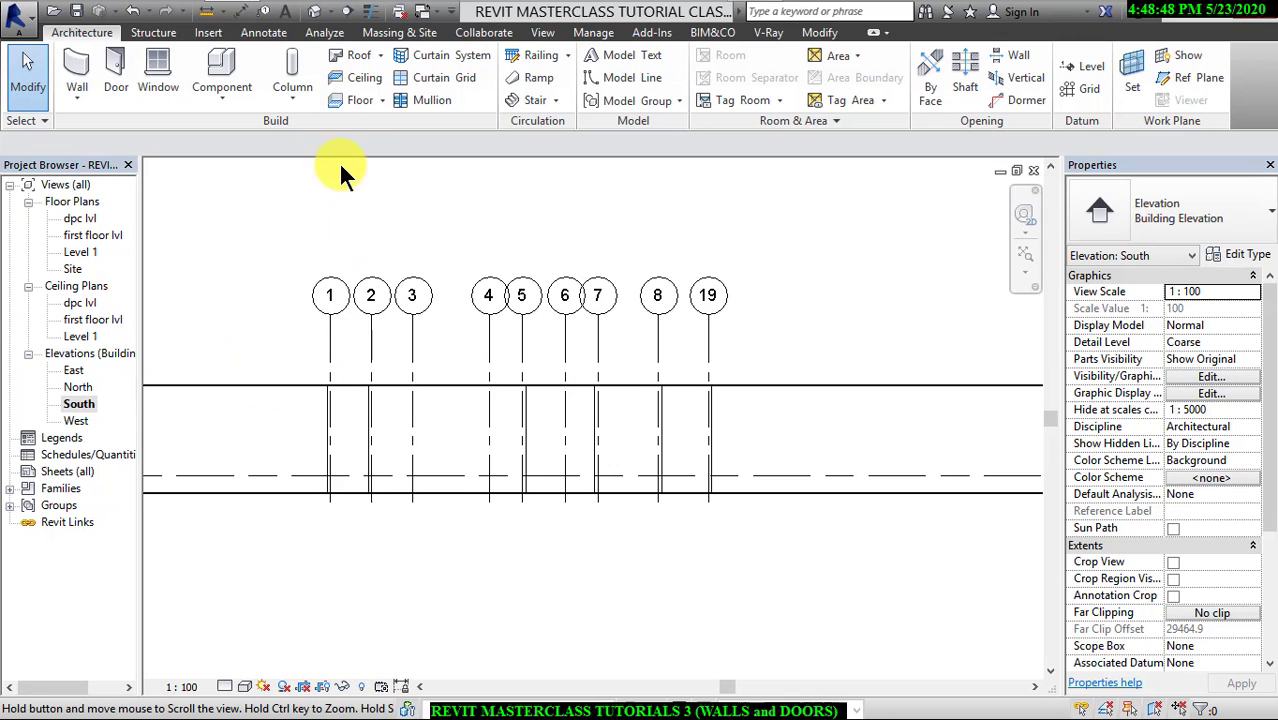
left_click(315, 13)
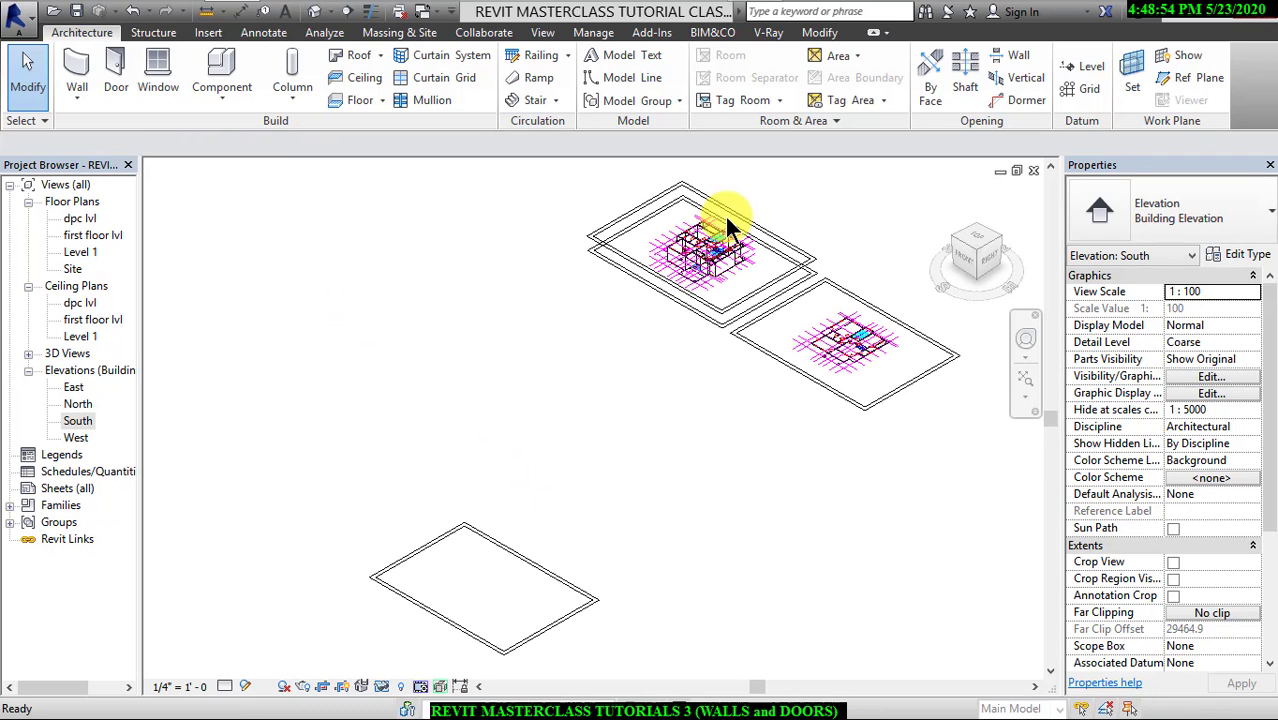
scroll(684, 229, "up", 6)
middle_click_drag(590, 478, 462, 549, "shift")
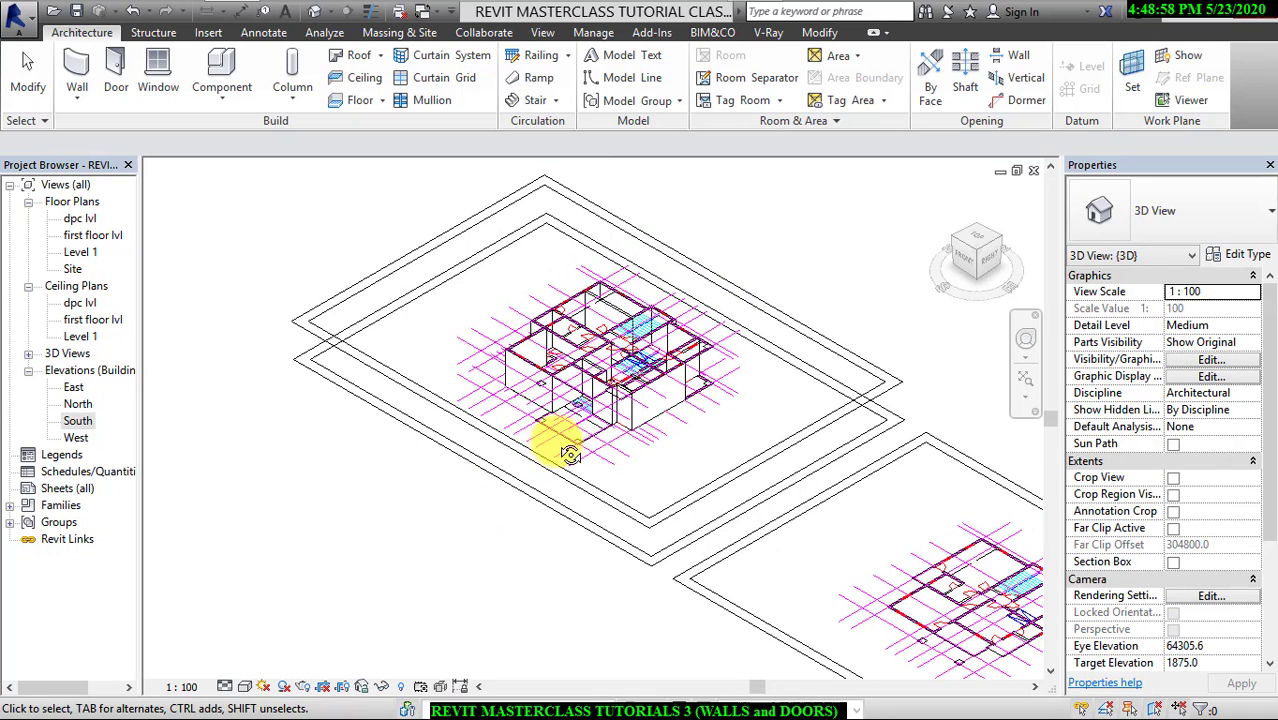
middle_click_drag(557, 441, 583, 418, "shift")
middle_click_drag(392, 484, 804, 332)
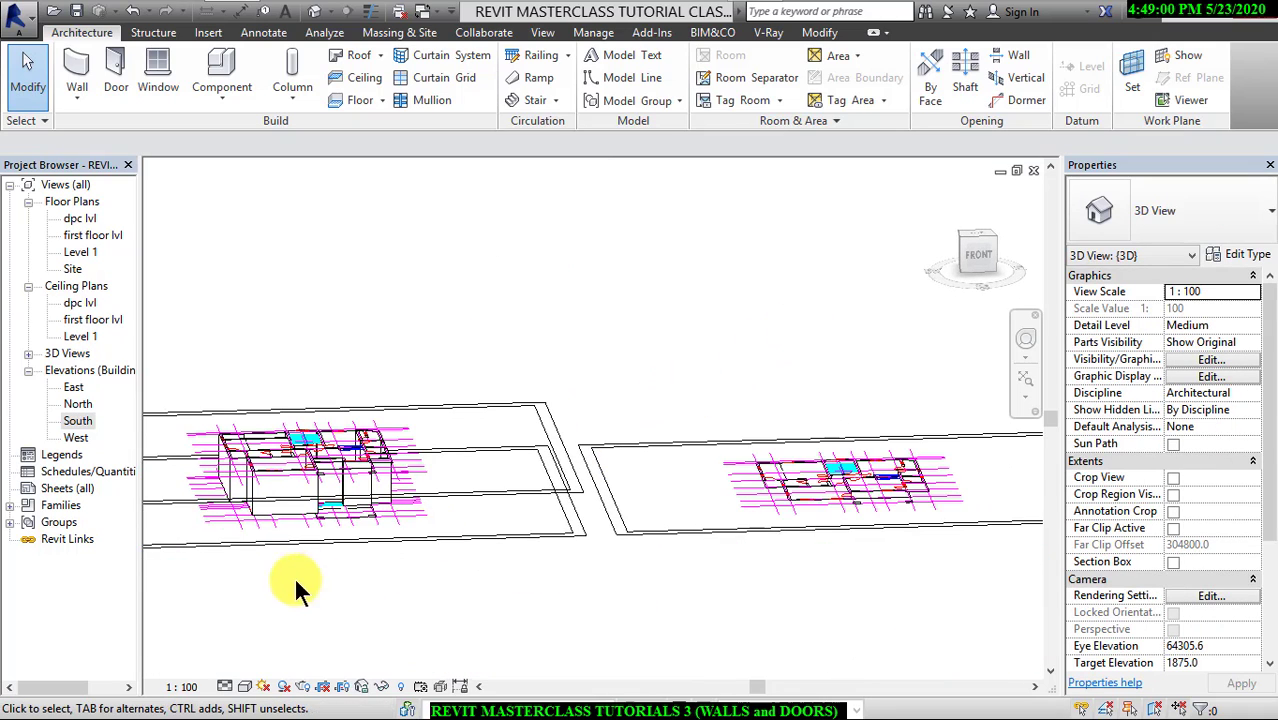
middle_click_drag(297, 588, 412, 546)
scroll(357, 570, "up", 3)
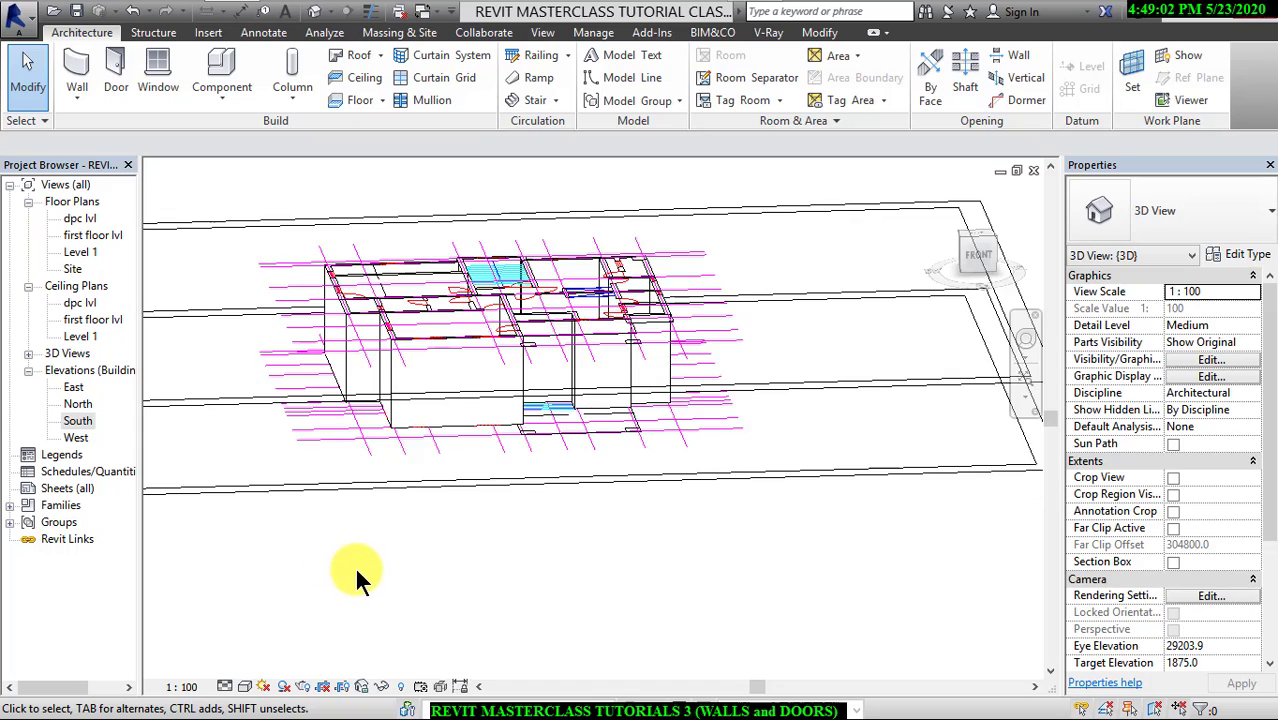
mouse_move(285, 536)
middle_mouse_down("shift")
mouse_move(348, 551)
mouse_move(329, 556)
mouse_move(280, 508)
mouse_move(294, 513)
middle_mouse_up("shift")
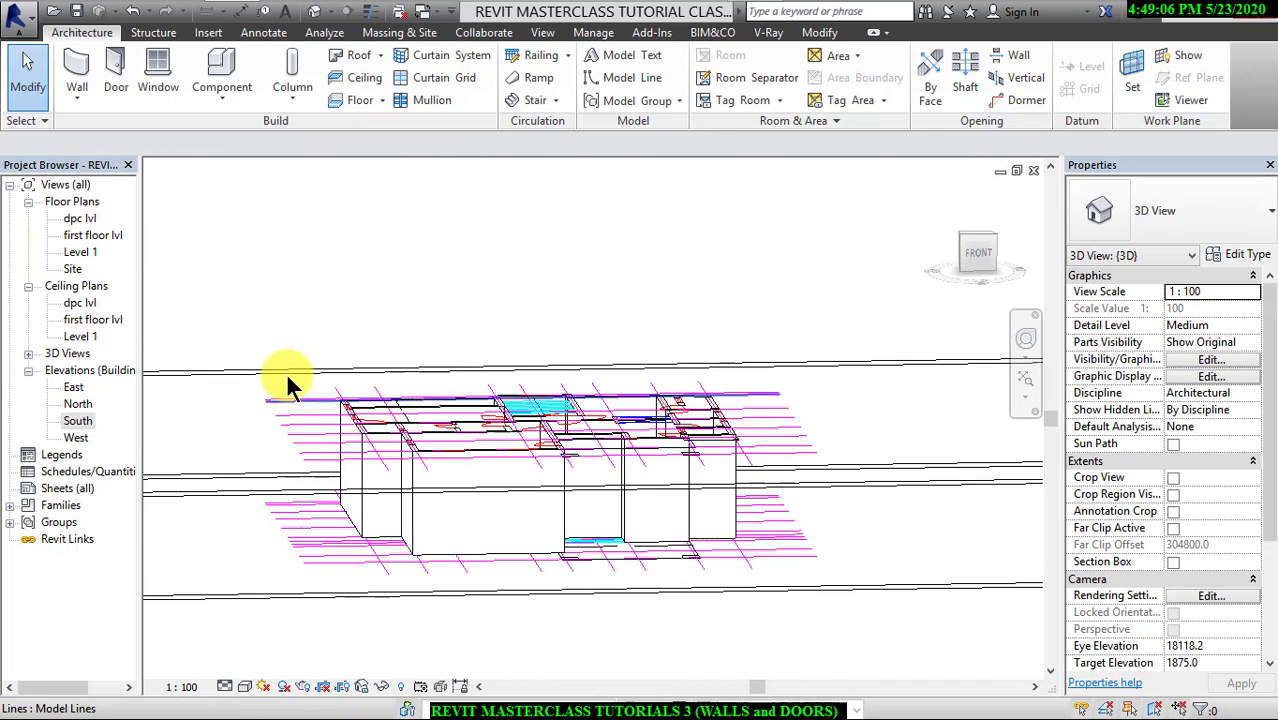
Hide the floor plan linework lying at the top of the walls as elements in the 3D view.
left_click_drag(213, 309, 860, 490)
left_click_drag(862, 446, 861, 442)
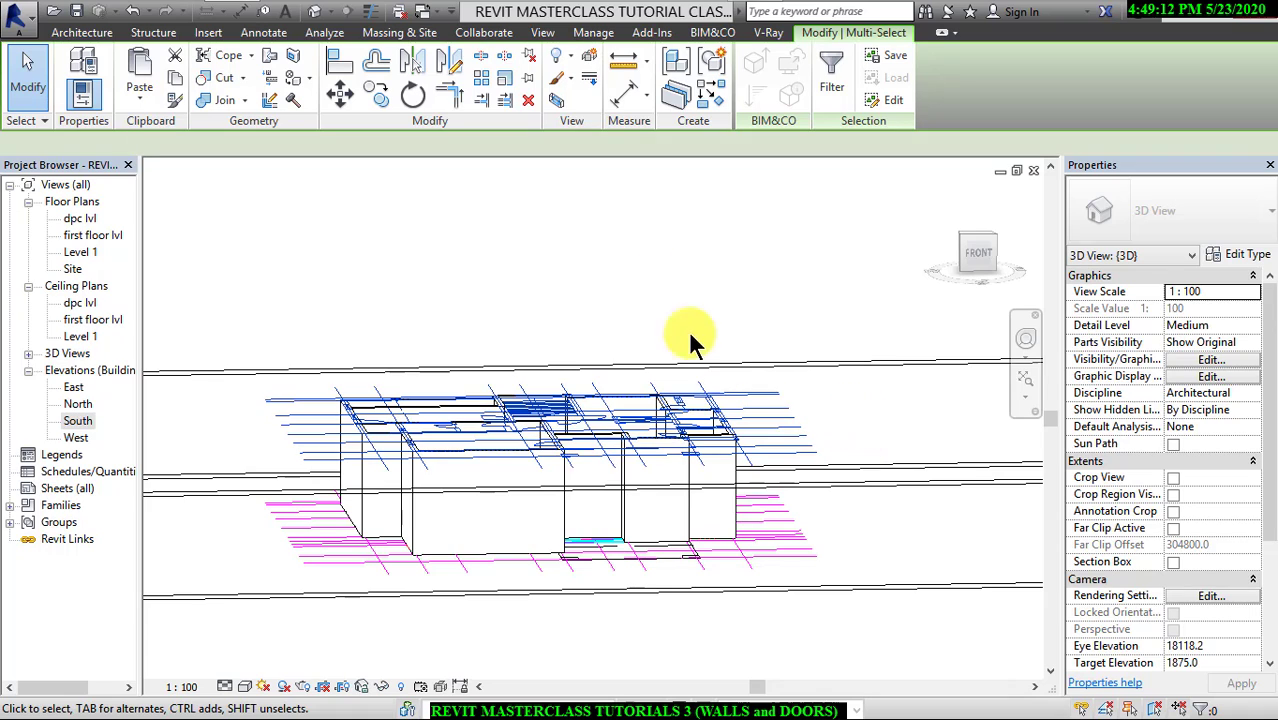
right_click(675, 190)
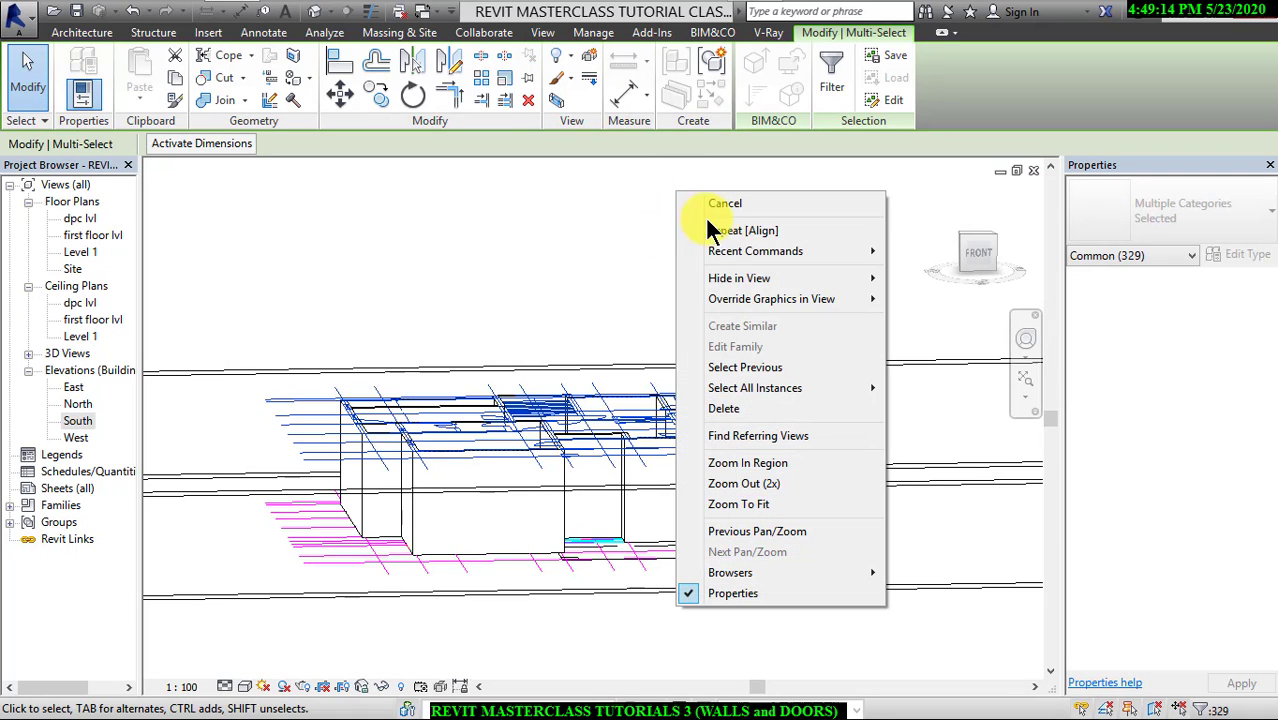
left_click(587, 189)
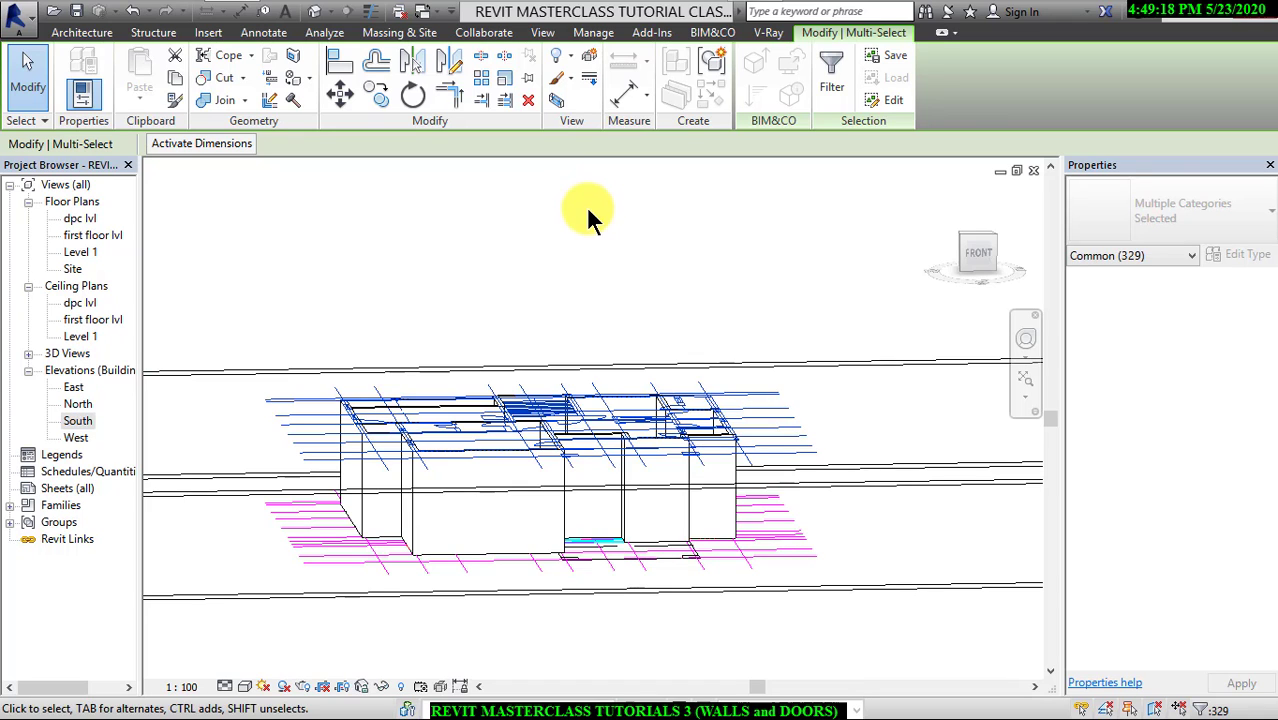
right_click(588, 212)
left_click(826, 296)
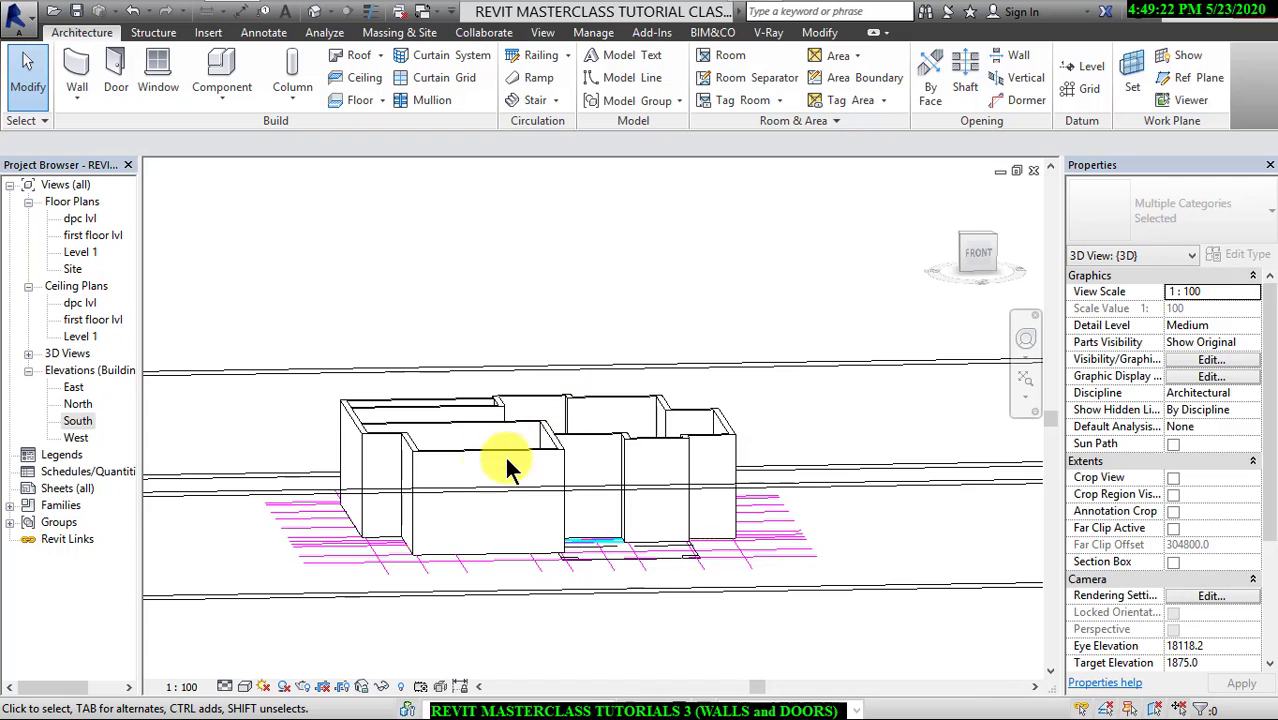
Examine the uncovered building walls in 3D from several angles, ending close to the main lounge's front wall.
scroll(506, 458, "up", 2)
middle_click_drag(408, 354, 271, 373, "shift")
scroll(658, 376, "down", 3)
middle_click_drag(658, 376, 724, 376)
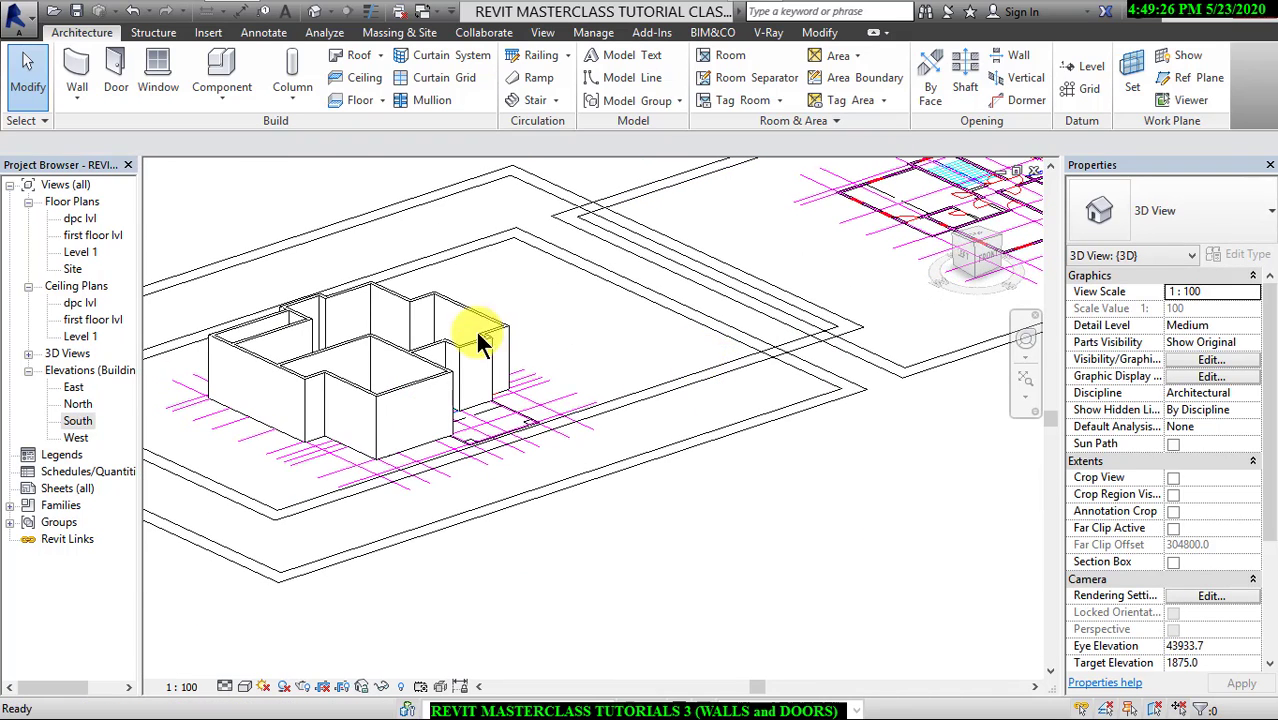
middle_click_drag(485, 342, 600, 365)
middle_click_drag(706, 497, 608, 422, "shift")
scroll(593, 391, "up", 3)
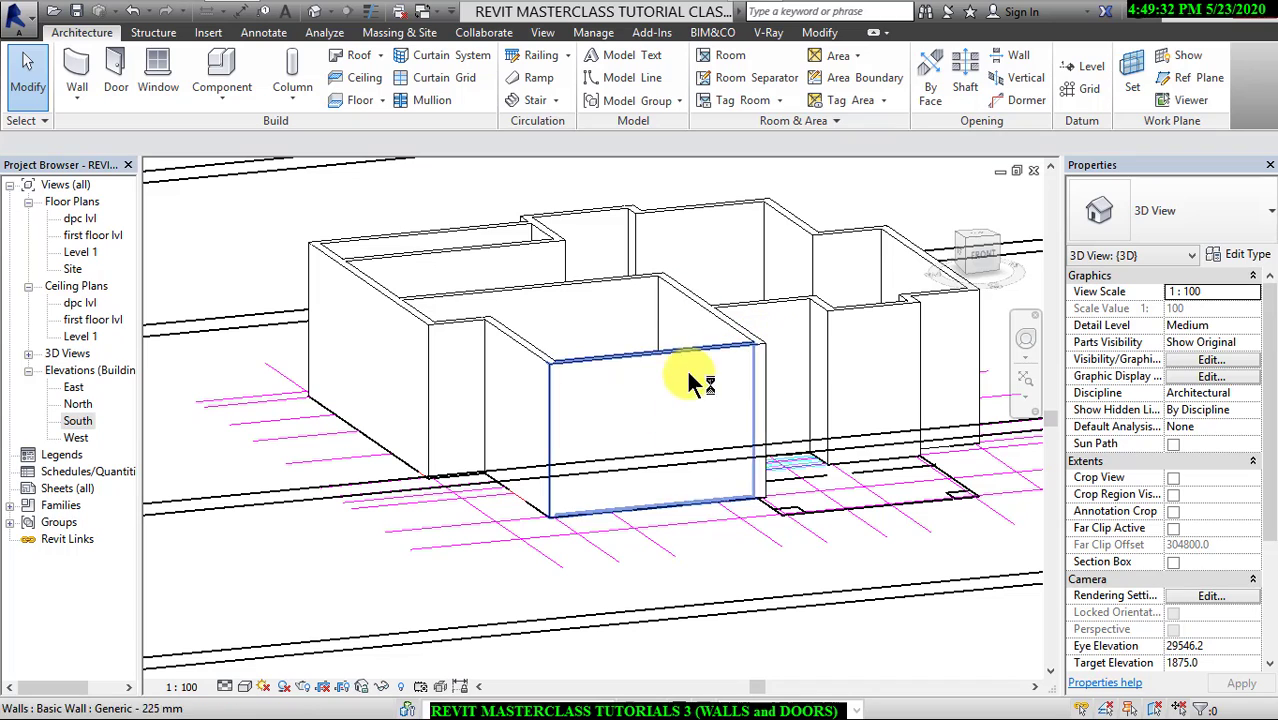
Open the South elevation and set its visual style to Shaded.
double_click(76, 420)
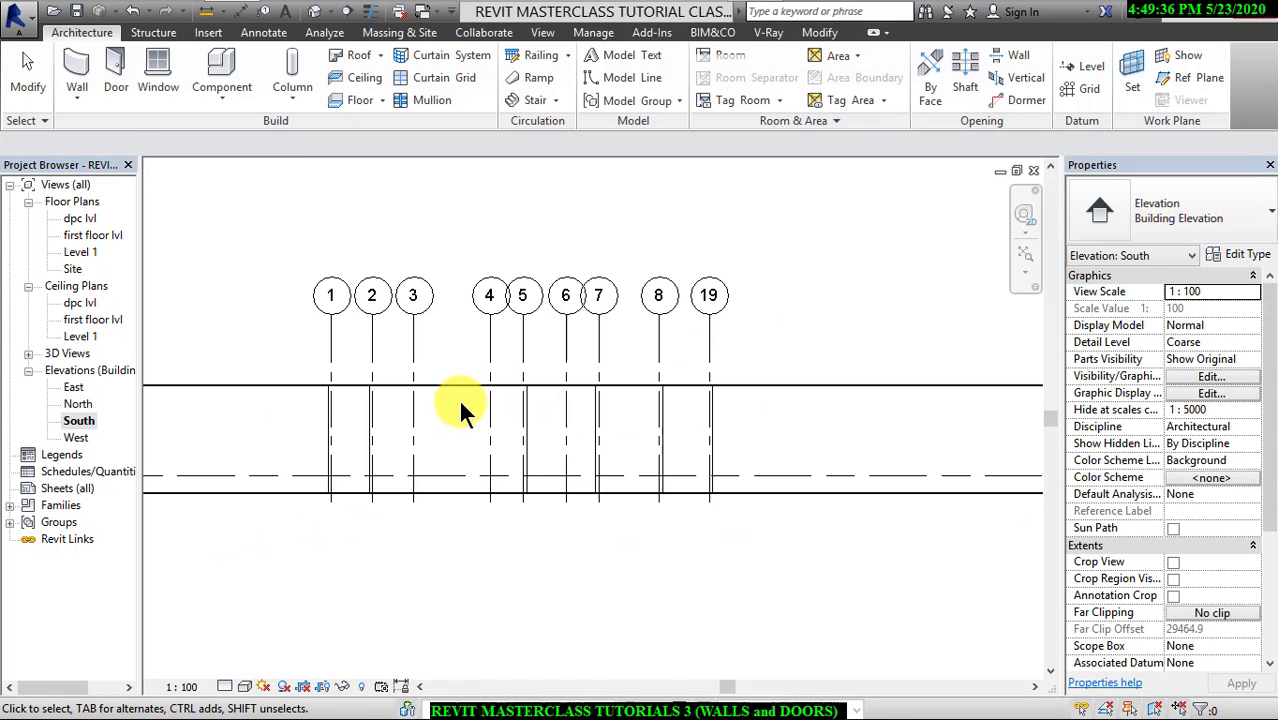
scroll(454, 400, "up", 2)
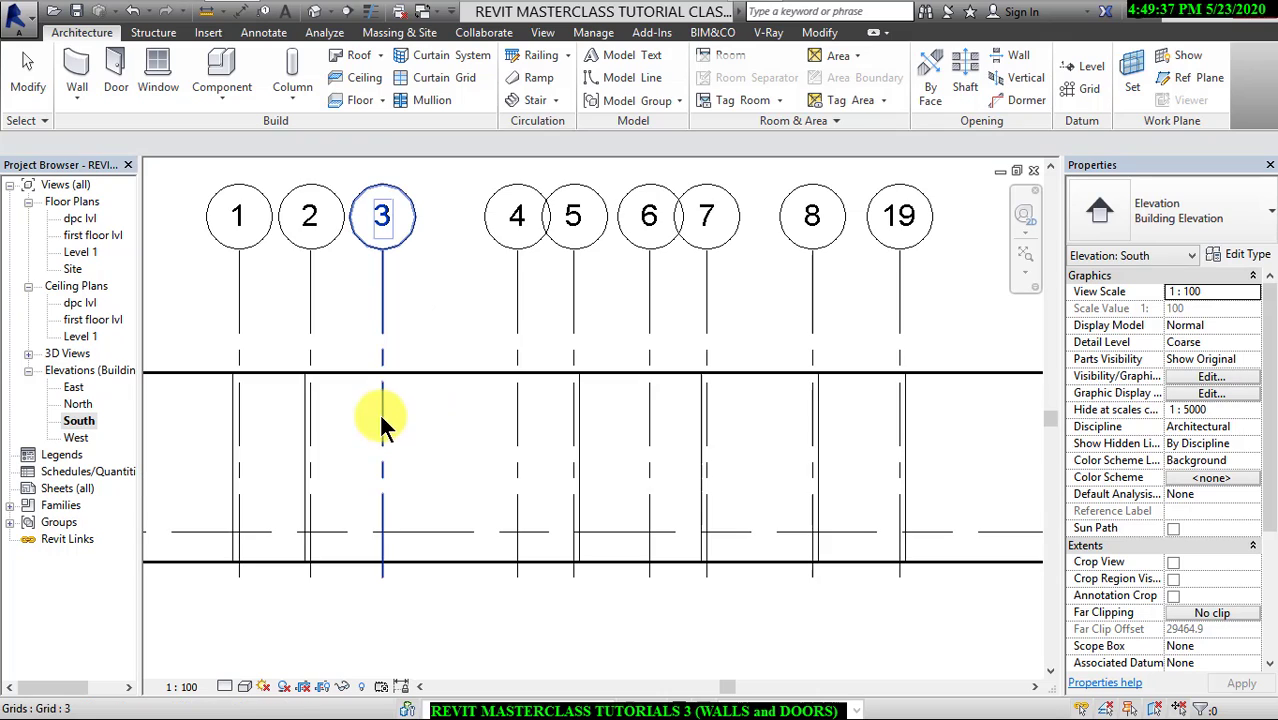
left_click(245, 687)
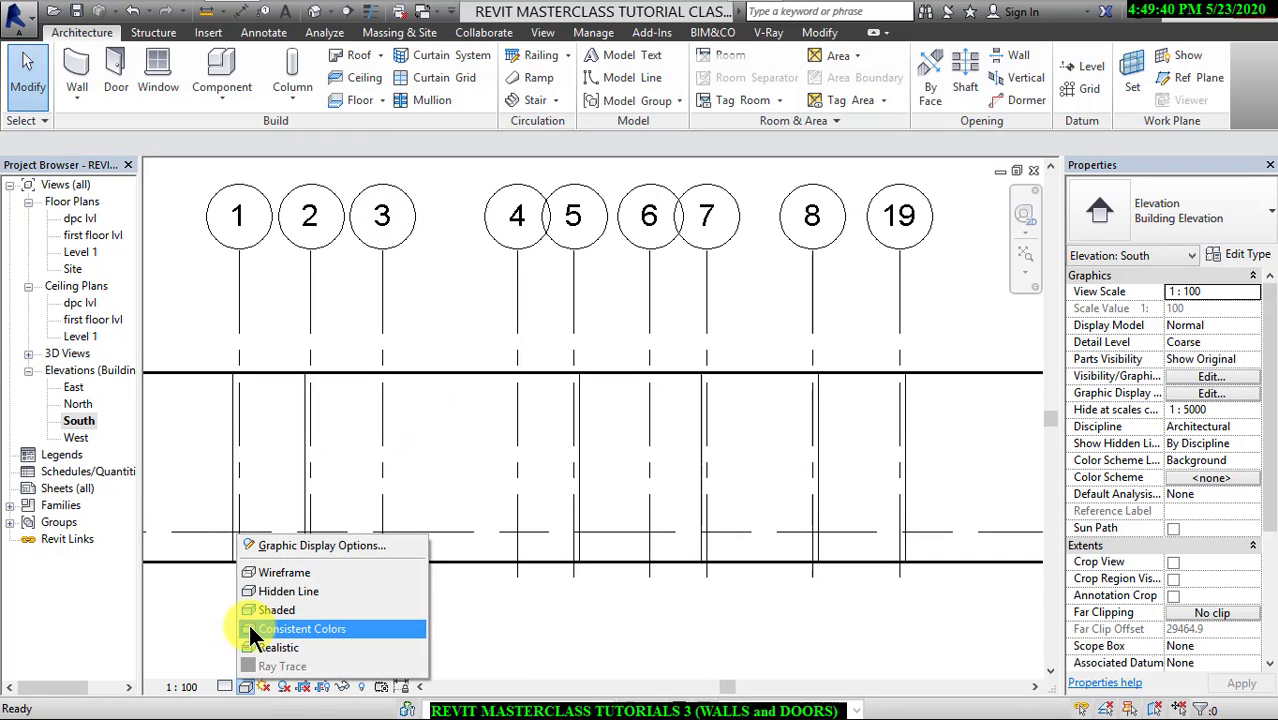
left_click(255, 612)
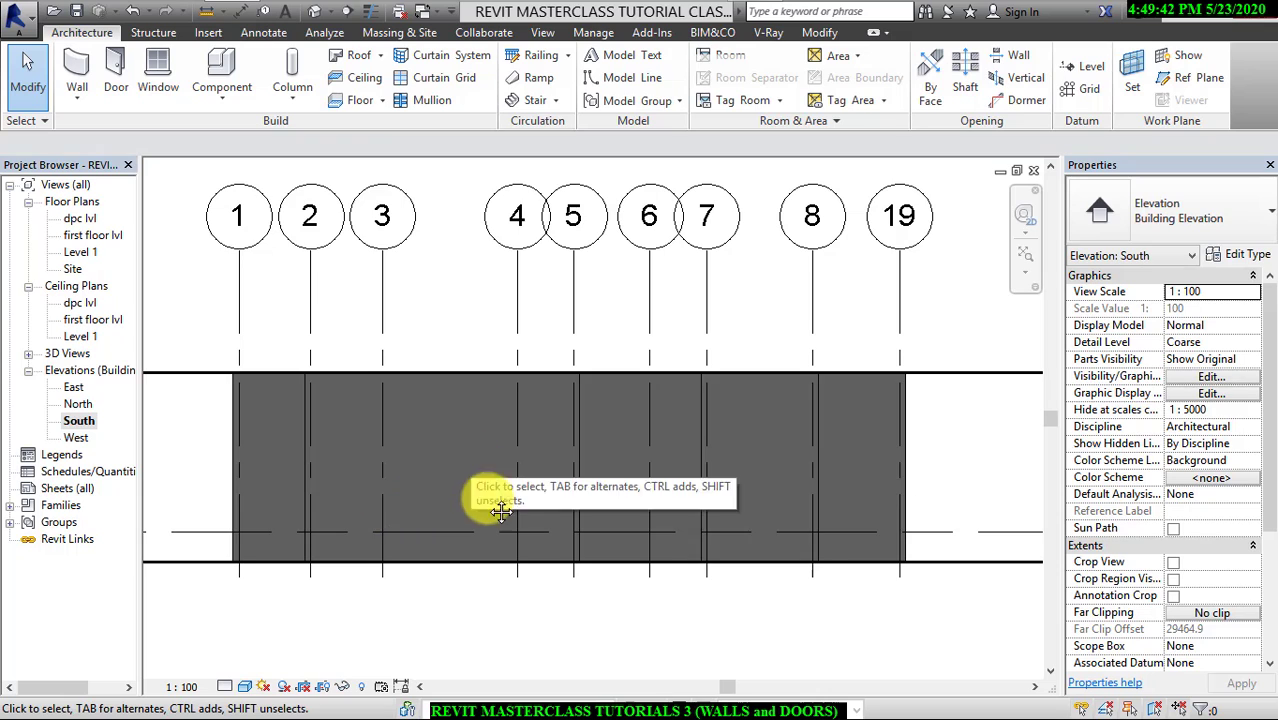
middle_click_drag(485, 465, 515, 433)
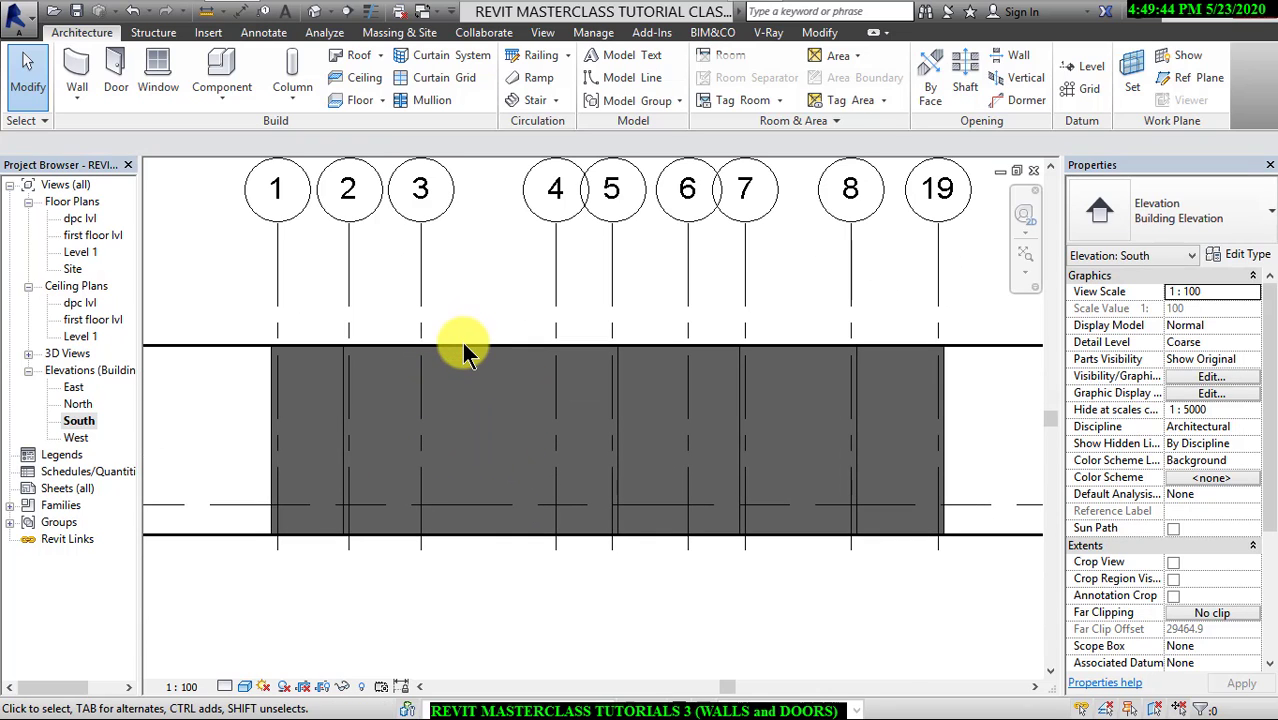
Return to the 3D view, start editing the profile of the main lounge's front wall, and show it in the South elevation.
left_click(29, 354)
double_click(72, 372)
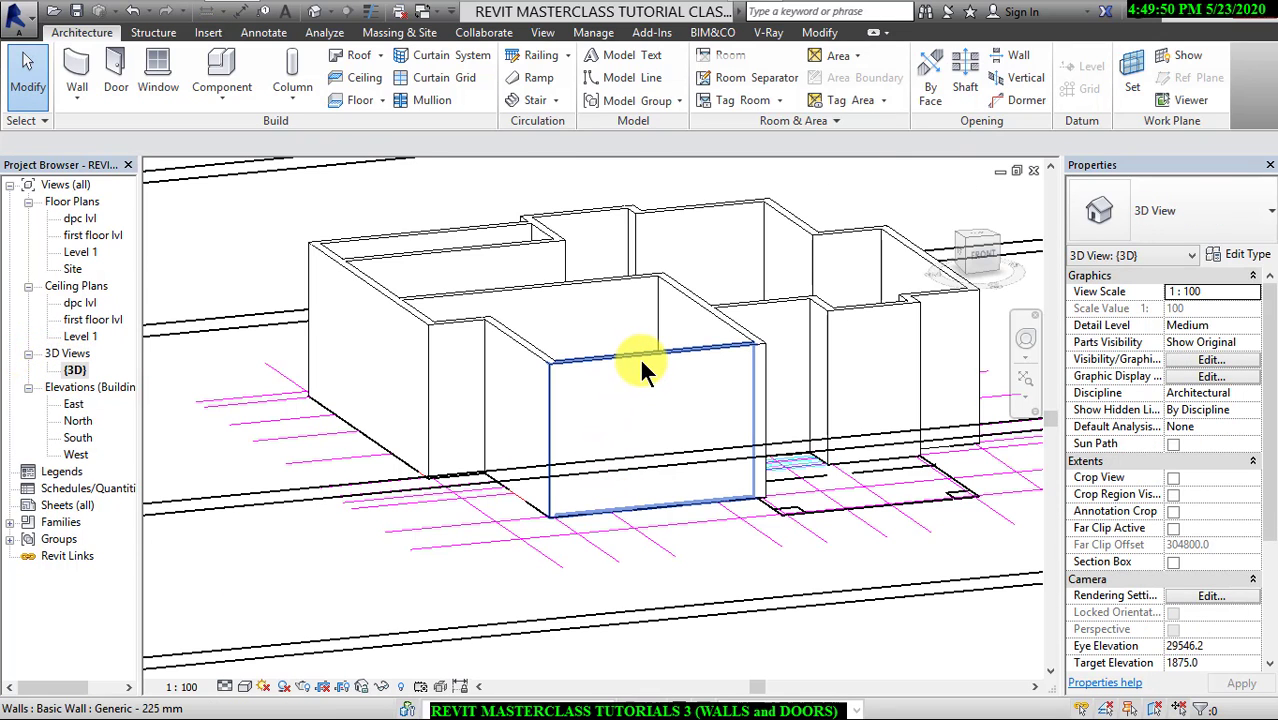
left_click(641, 366)
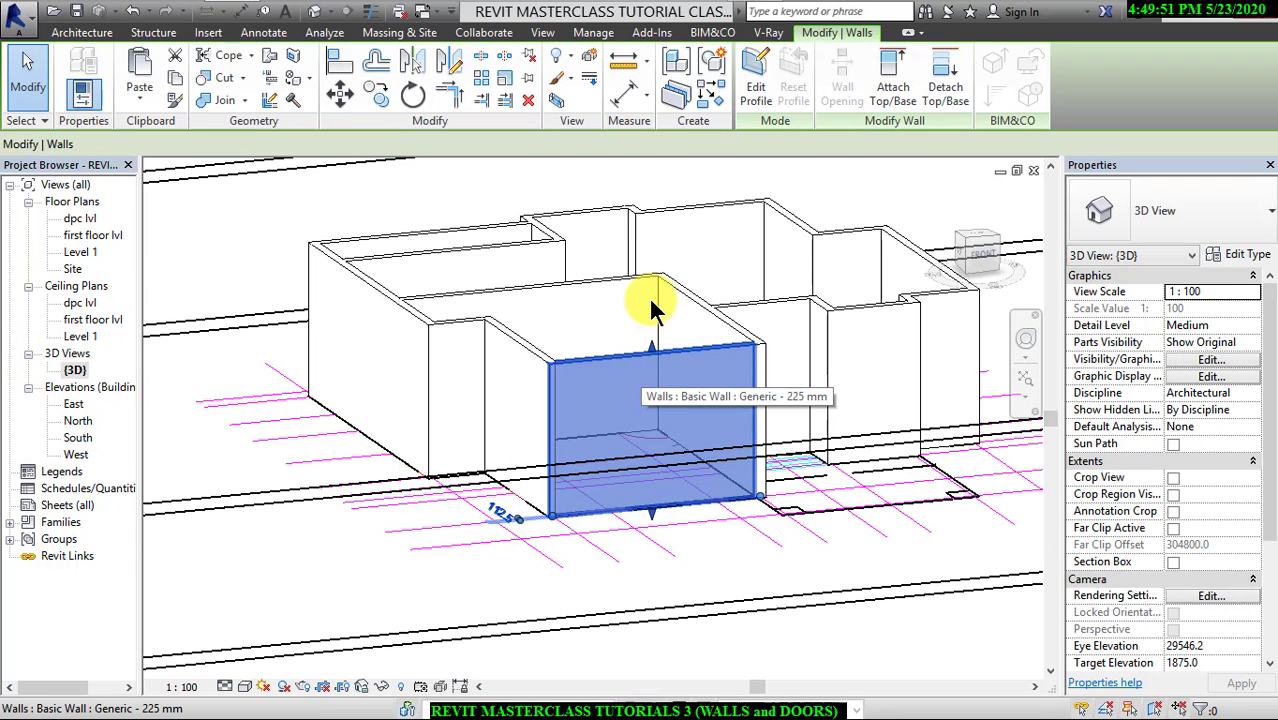
left_click(756, 85)
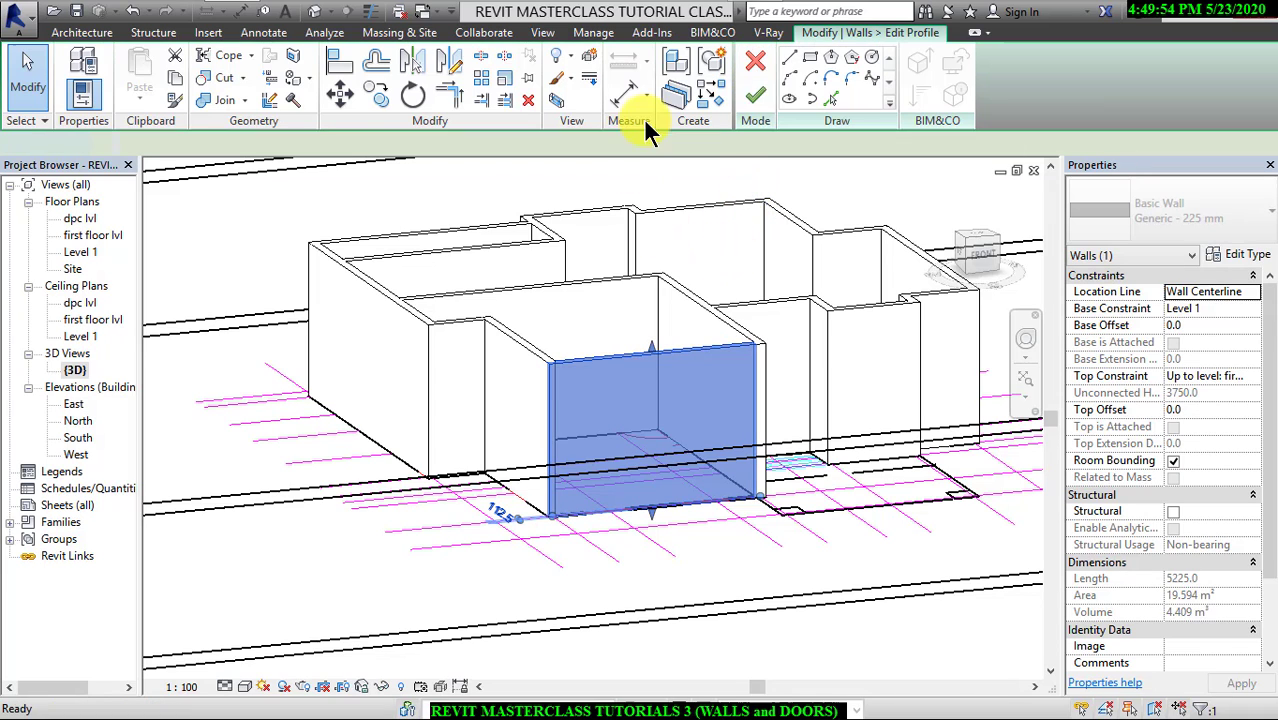
scroll(690, 428, "up", 2)
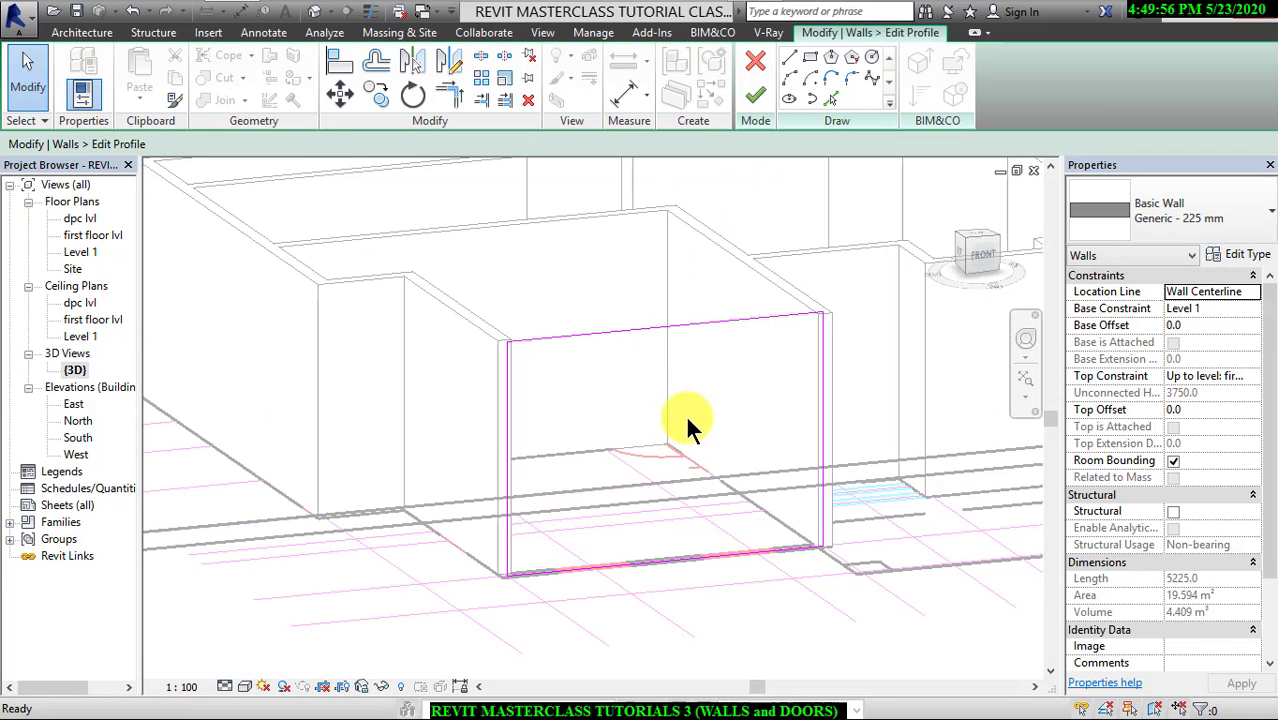
mouse_move(673, 434)
middle_mouse_down("shift")
mouse_move(628, 408)
mouse_move(716, 464)
middle_mouse_up("shift")
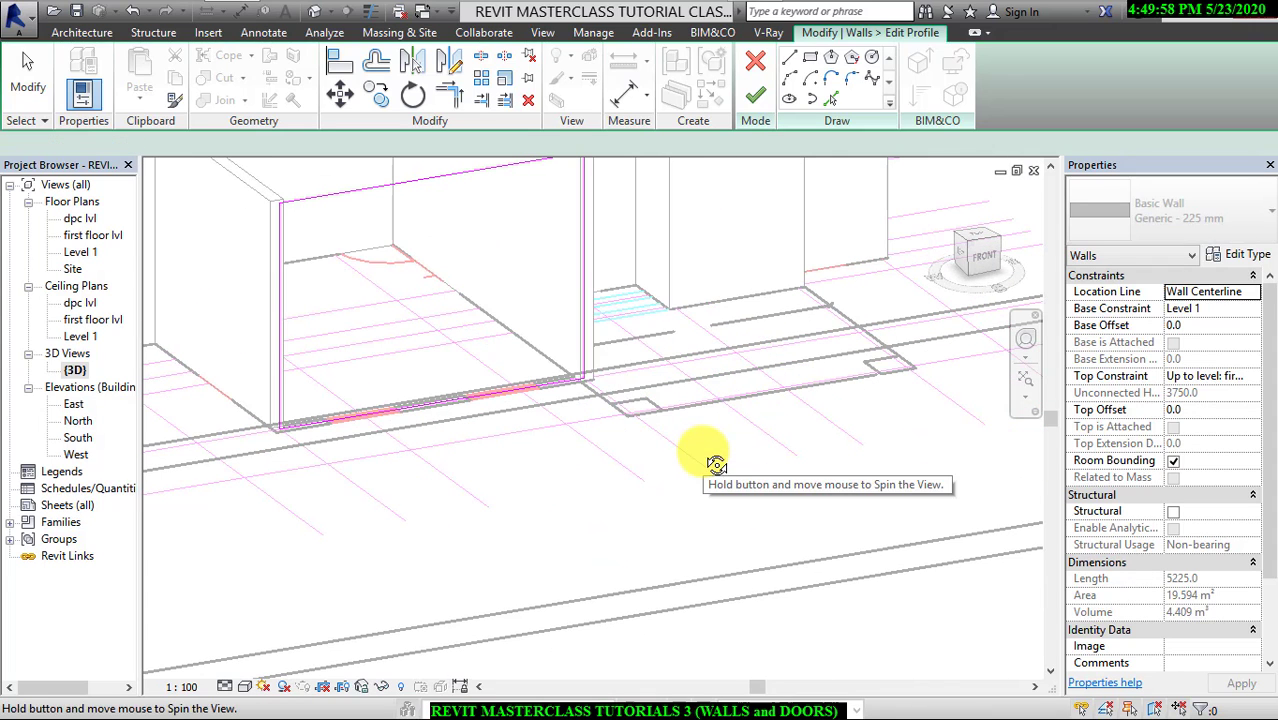
mouse_move(558, 314)
middle_mouse_down("shift")
mouse_move(523, 373)
mouse_move(542, 420)
mouse_move(525, 423)
middle_mouse_up("shift")
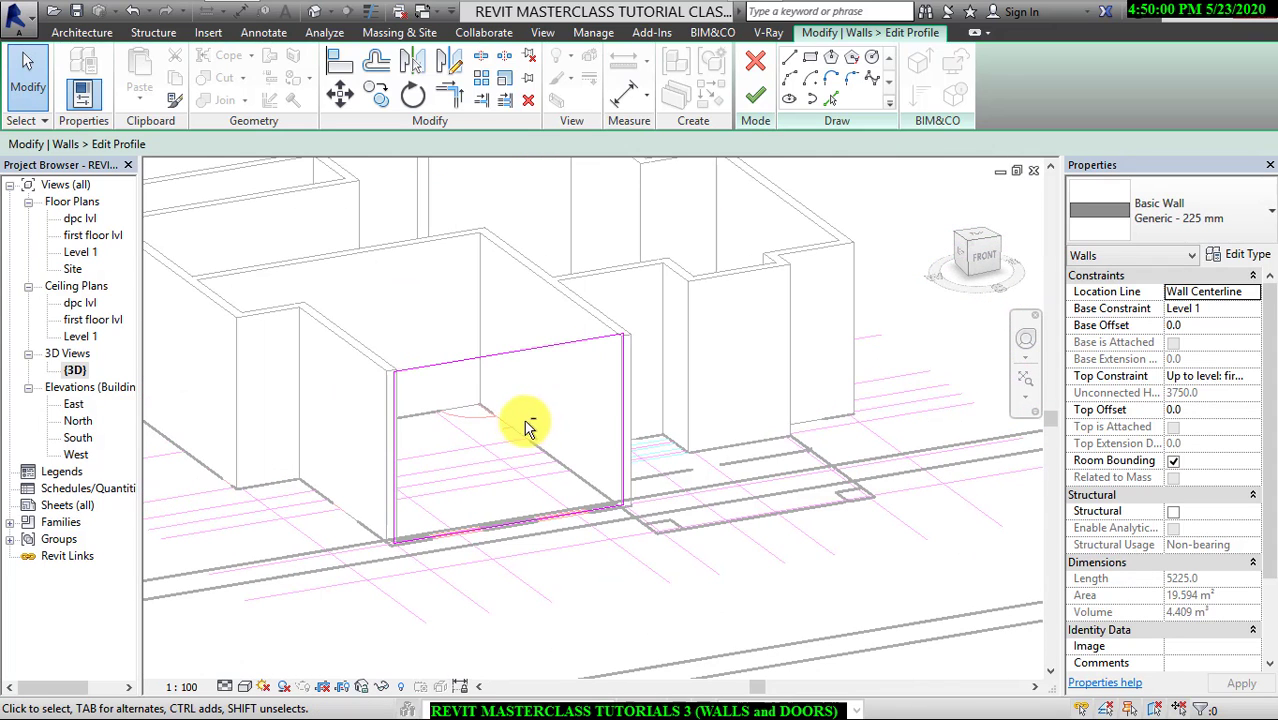
double_click(76, 438)
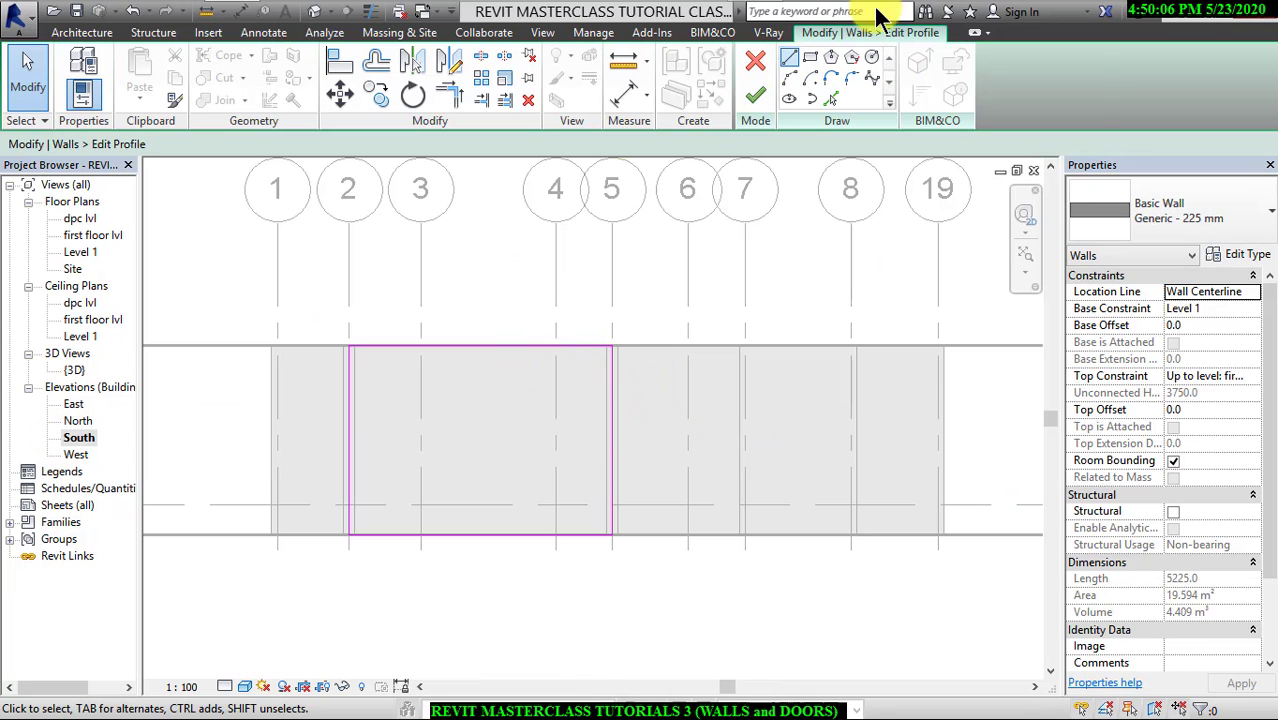
left_click(789, 58)
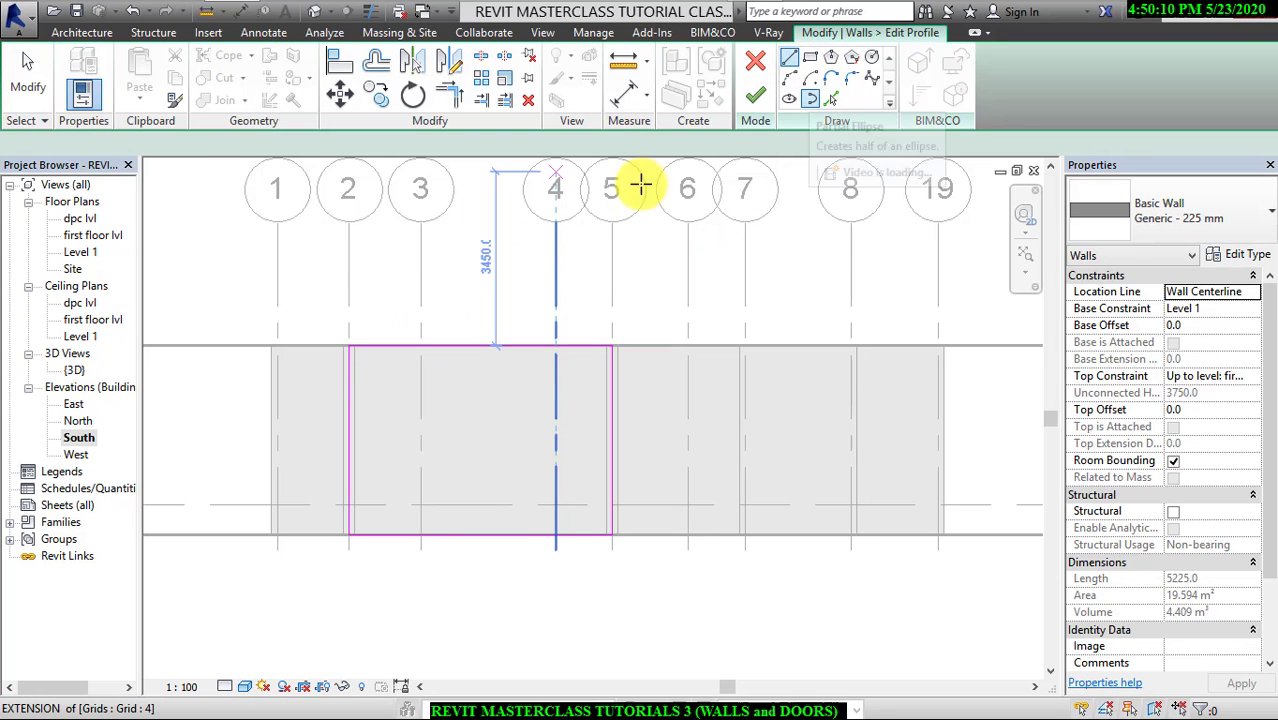
scroll(349, 345, "up", 2)
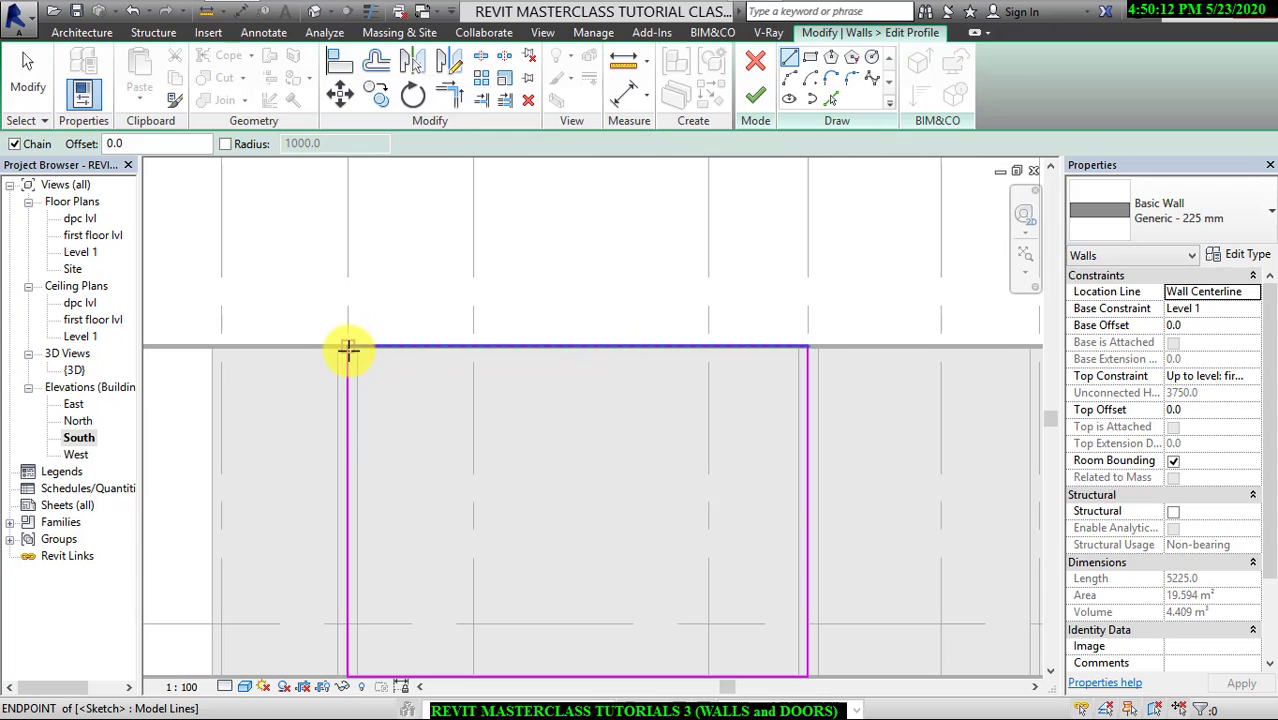
left_click(346, 350)
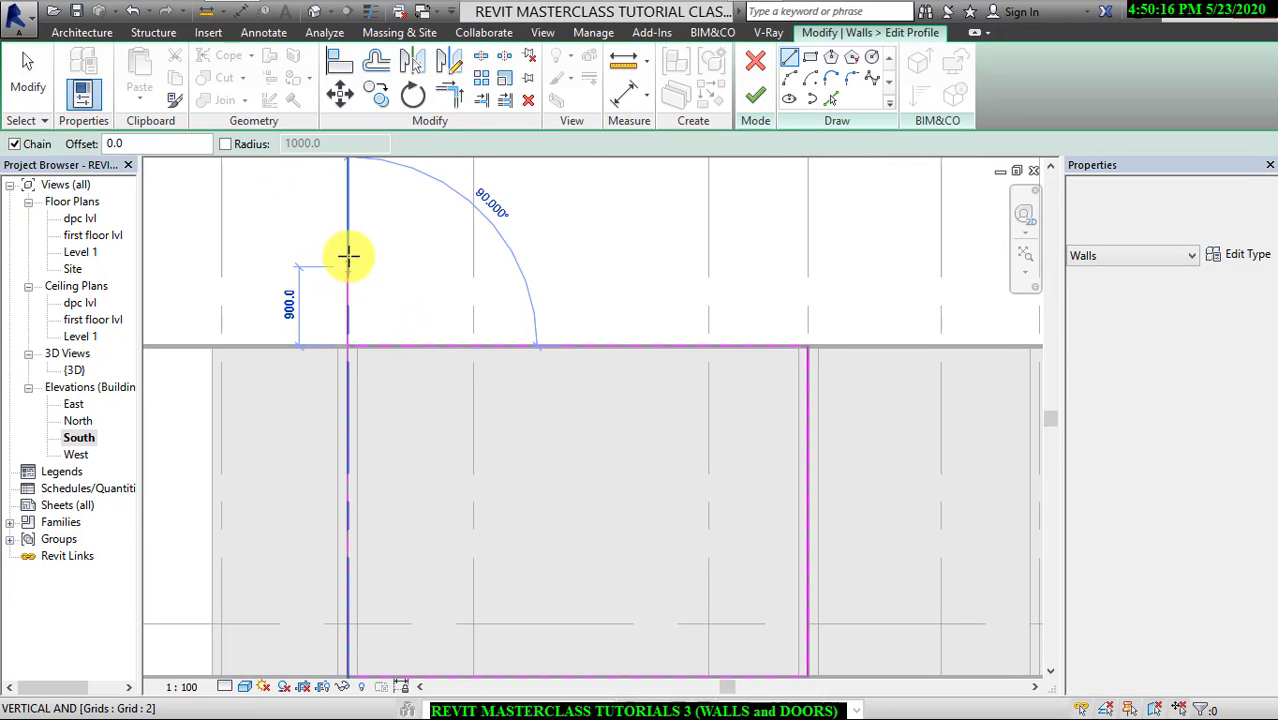
left_click(348, 253)
left_click(808, 60)
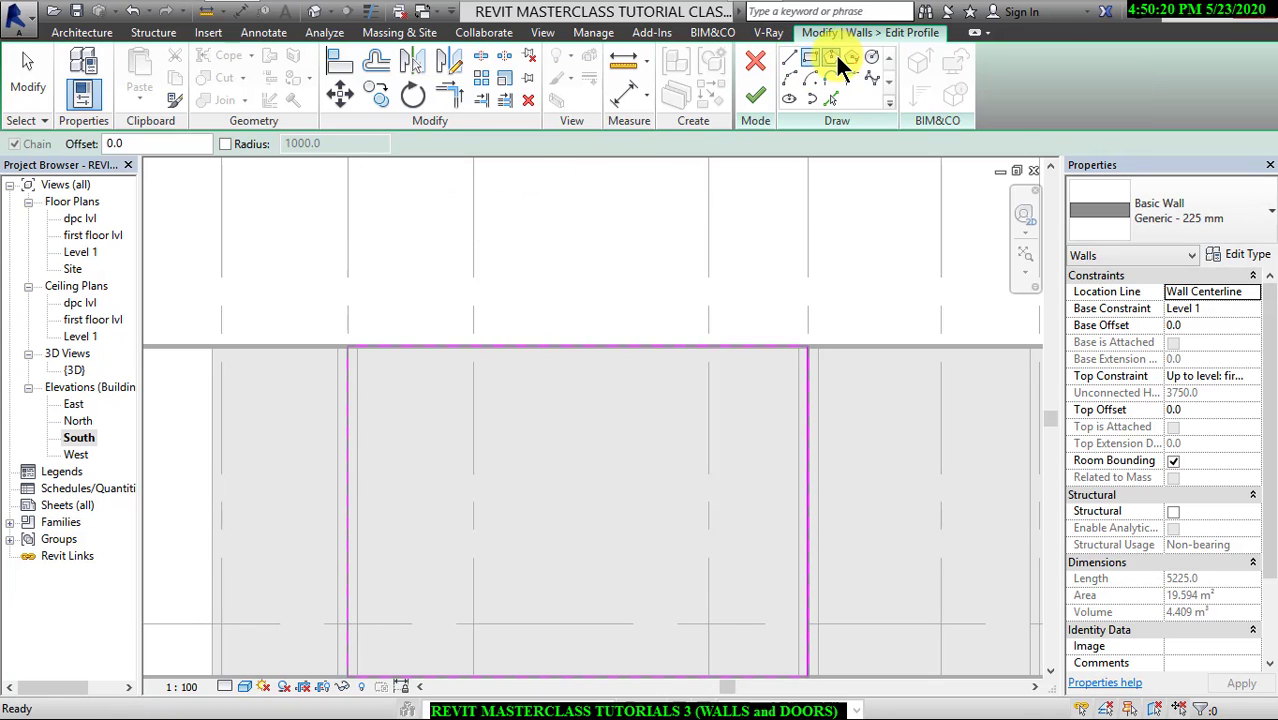
Sketch an inscribed hexagon inside the main lounge front wall's profile and finish the profile edit.
left_click(832, 58)
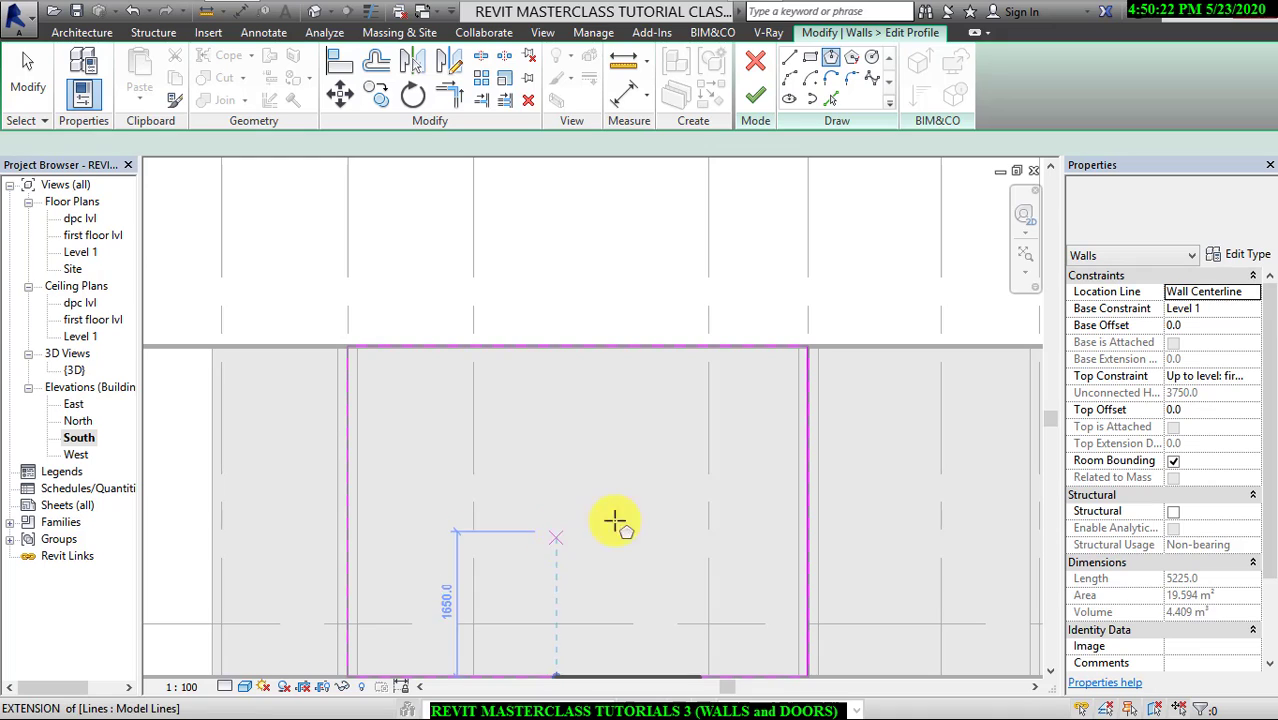
left_click(556, 542)
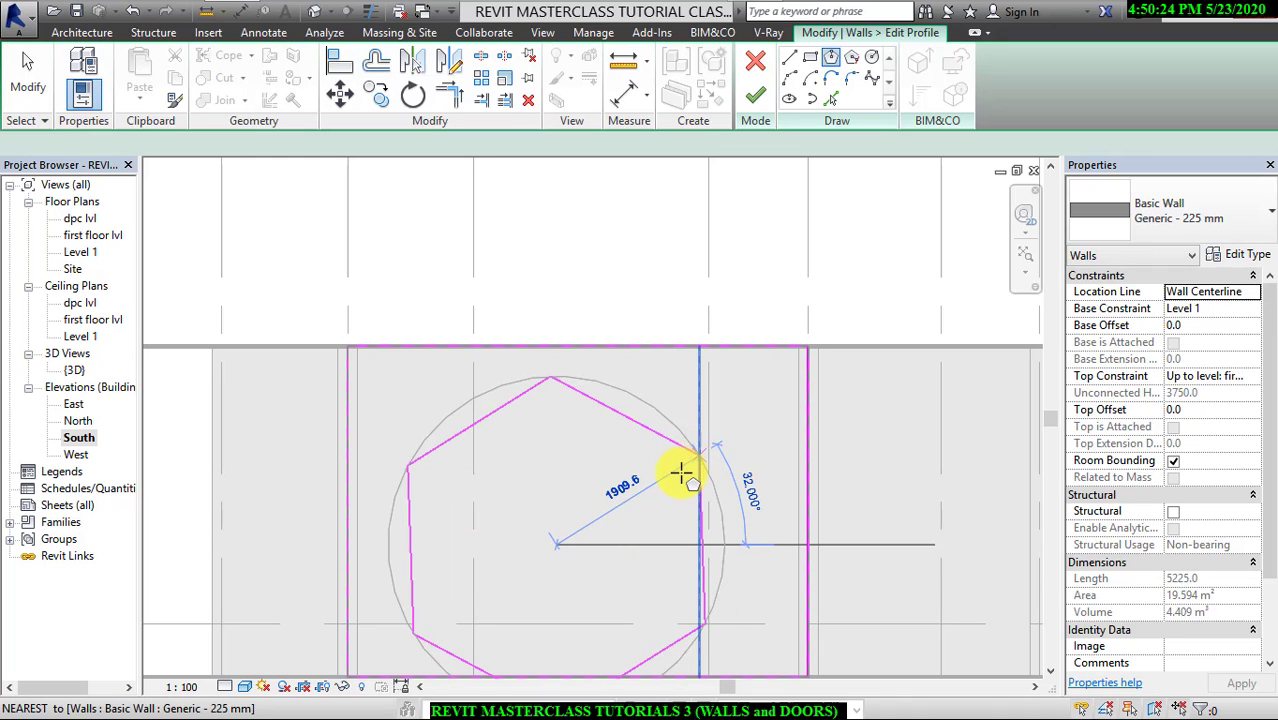
left_click(663, 495)
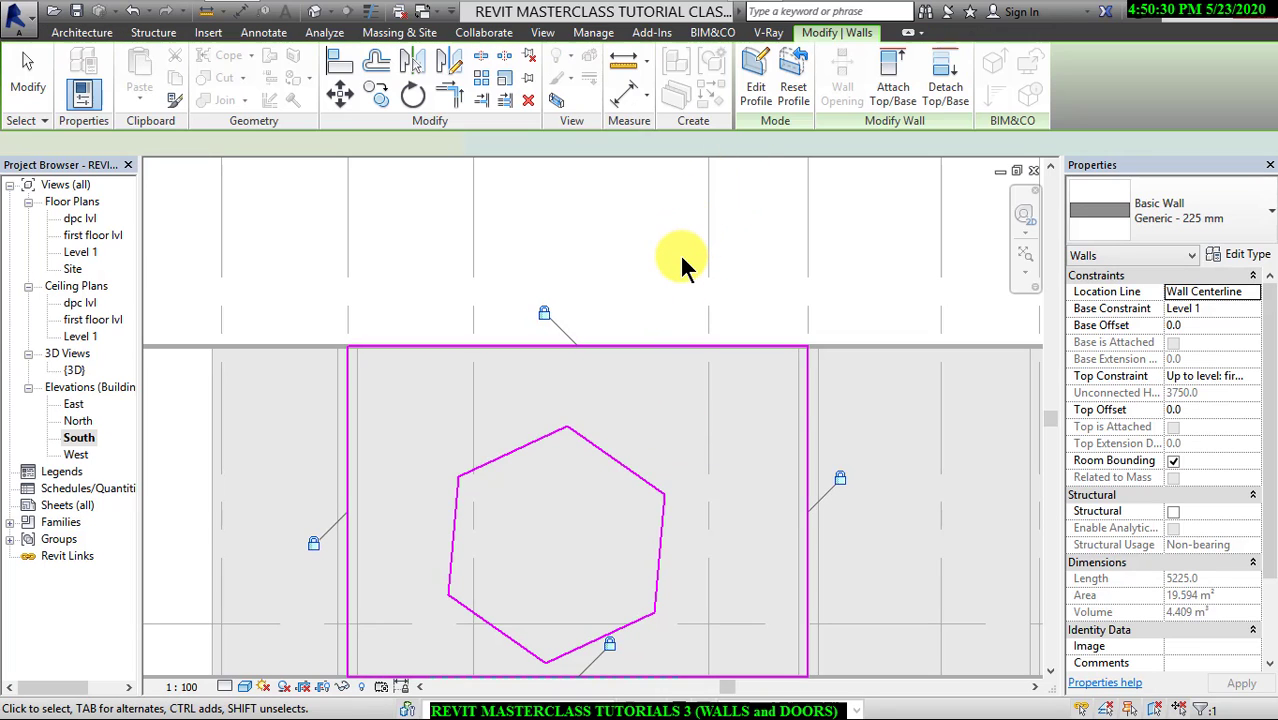
scroll(670, 262, "down", 2)
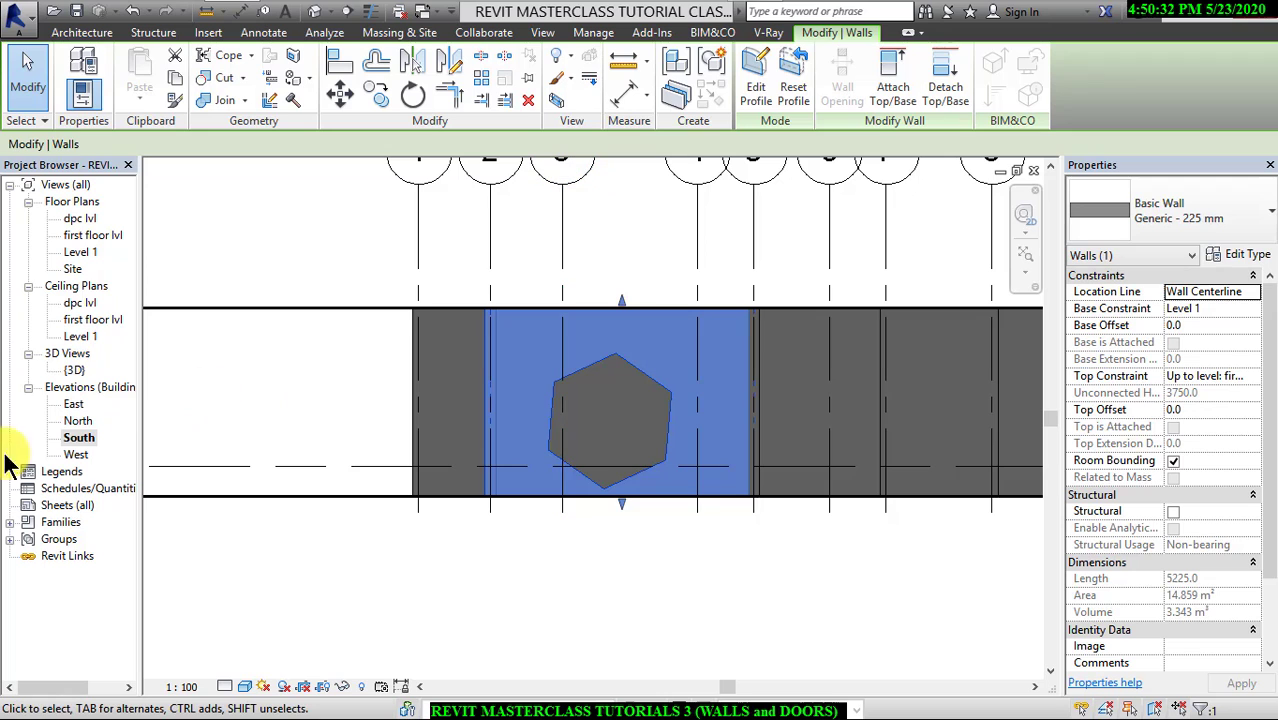
Inspect the hexagonal opening in the main lounge's front wall in the 3D view and clear the wall selection.
double_click(75, 370)
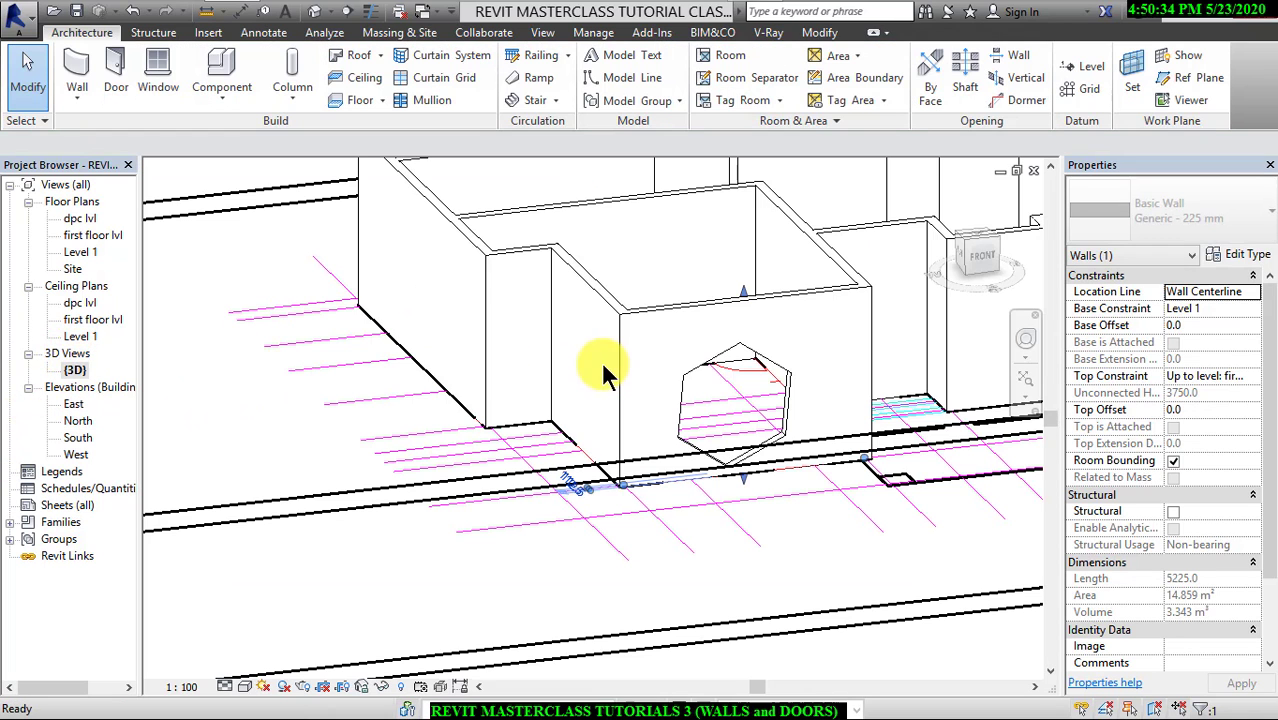
left_click(735, 370)
middle_click_drag(735, 370, 665, 348, "shift")
middle_click_drag(764, 326, 438, 336)
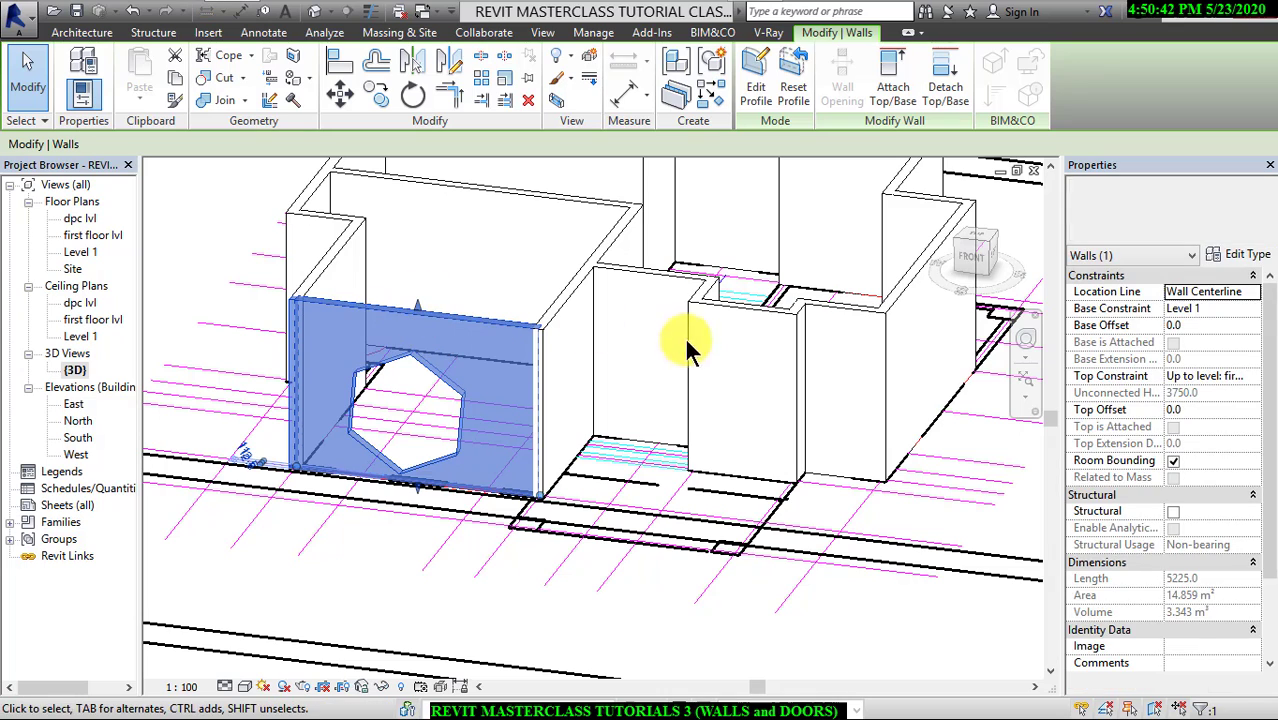
key("Escape")
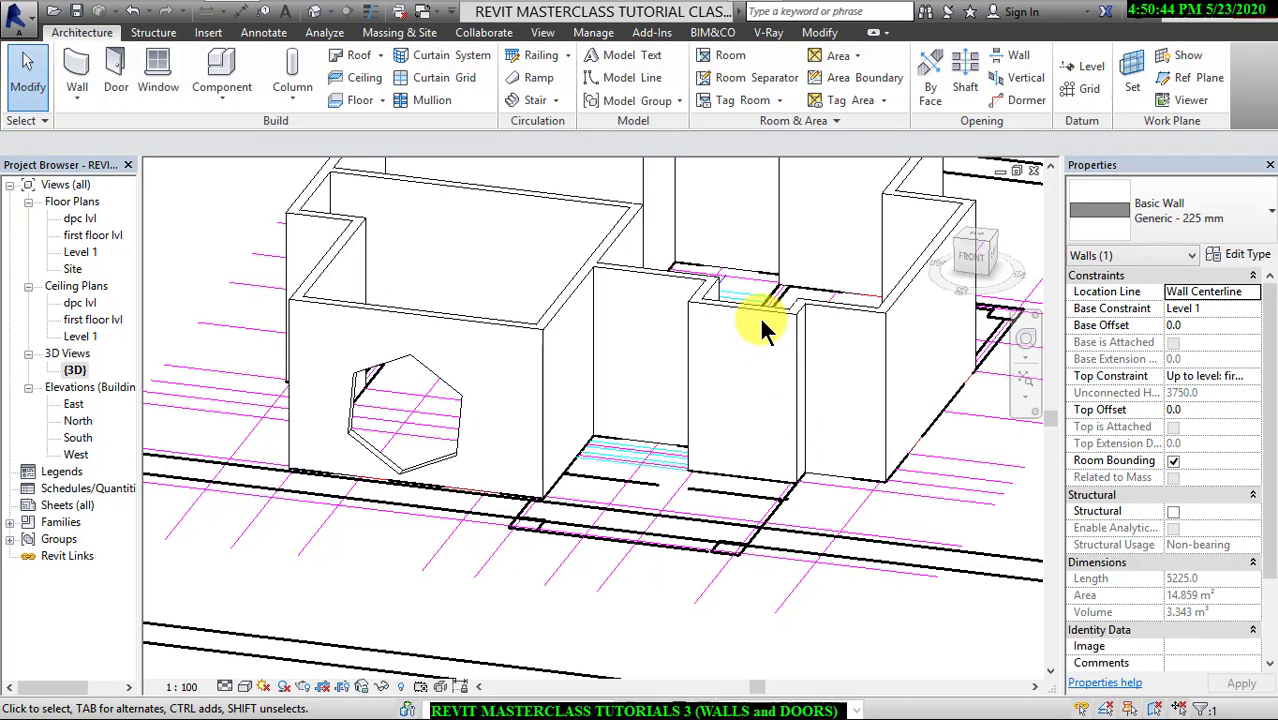
Start editing the profile of the narrow front wall between grids 7 and 8 and show it in the South elevation.
left_click(762, 318)
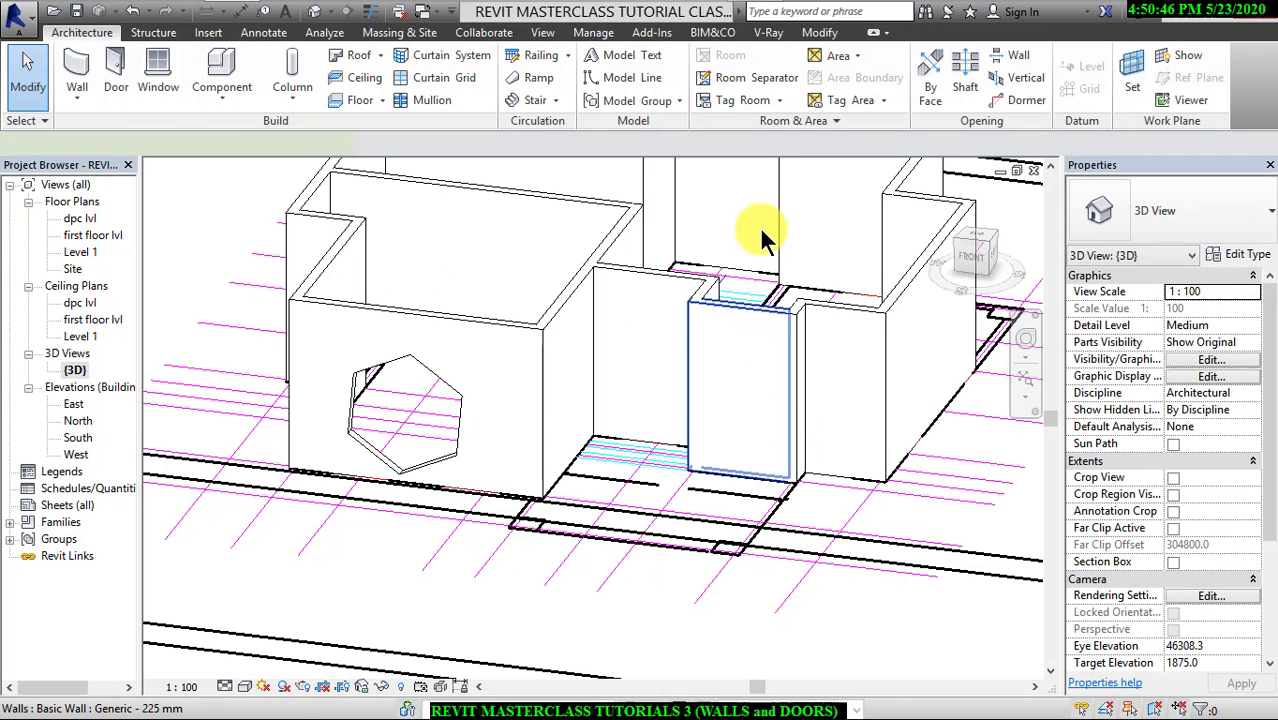
left_click(756, 82)
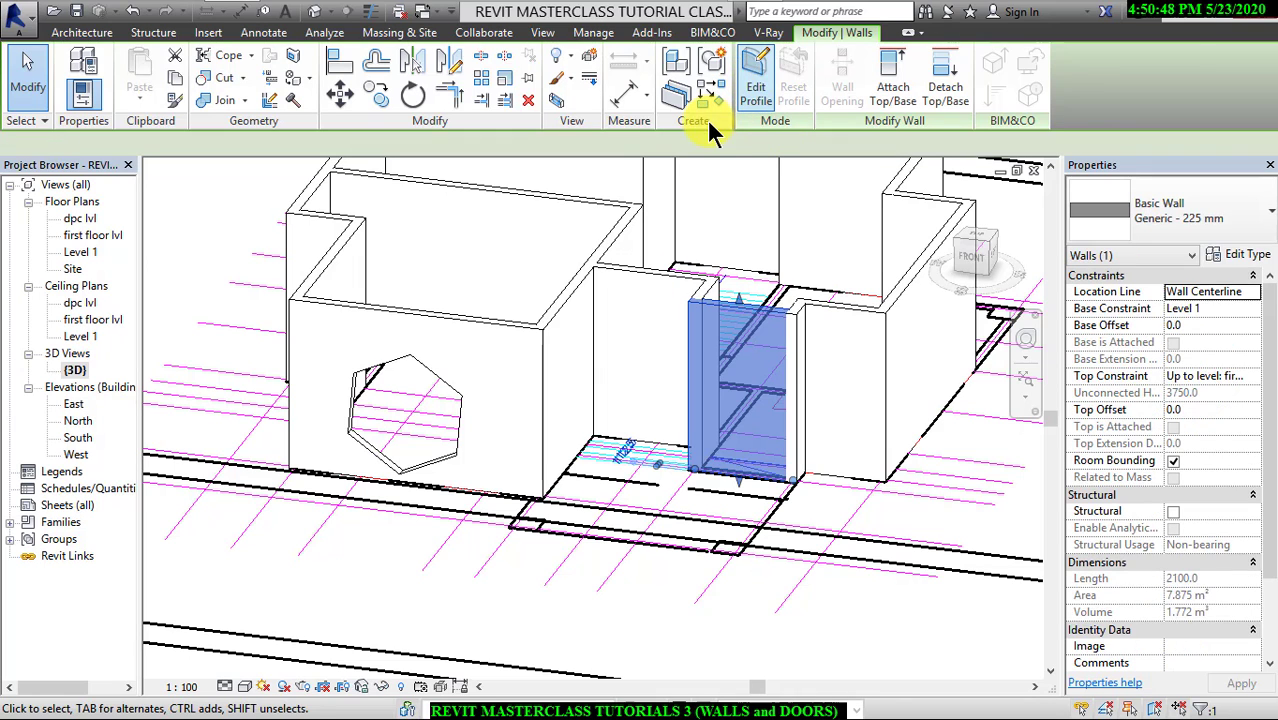
double_click(74, 438)
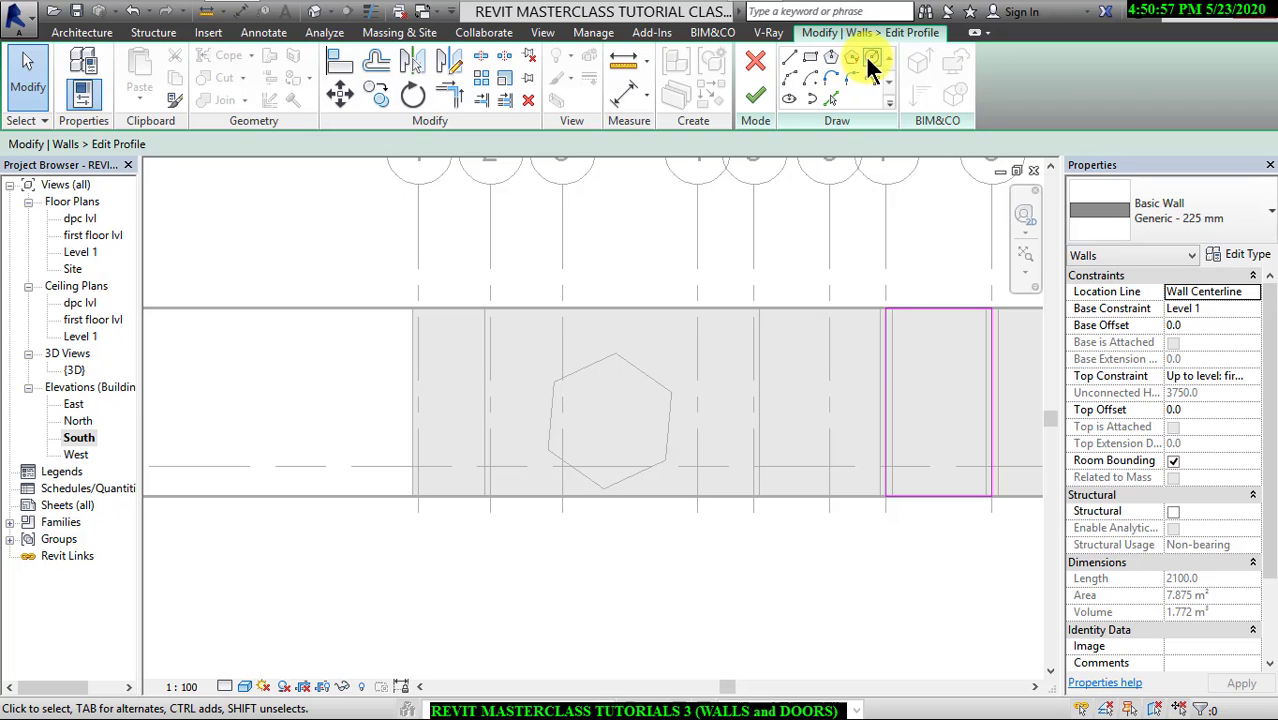
Sketch an outward-bulging semicircular arc of radius 825 mm on the profile's vertical edge at grid 8.
left_click(790, 78)
middle_click_drag(694, 357, 713, 339)
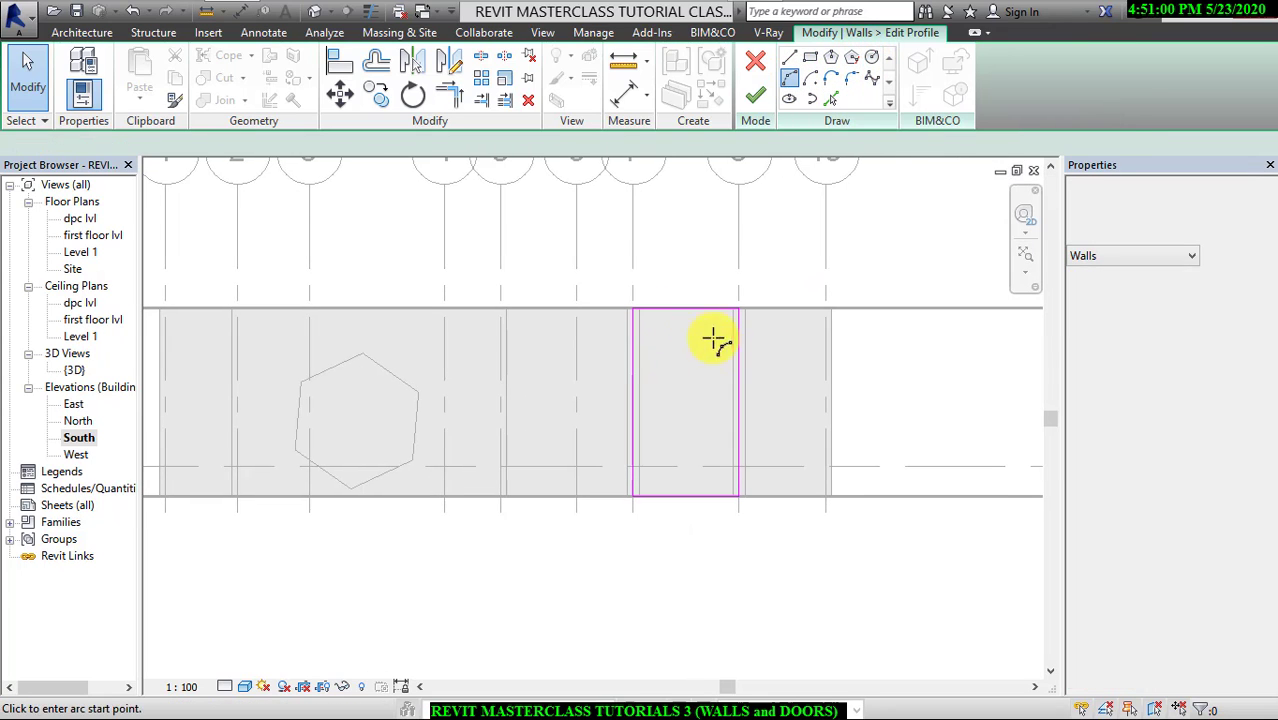
scroll(742, 365, "up", 3)
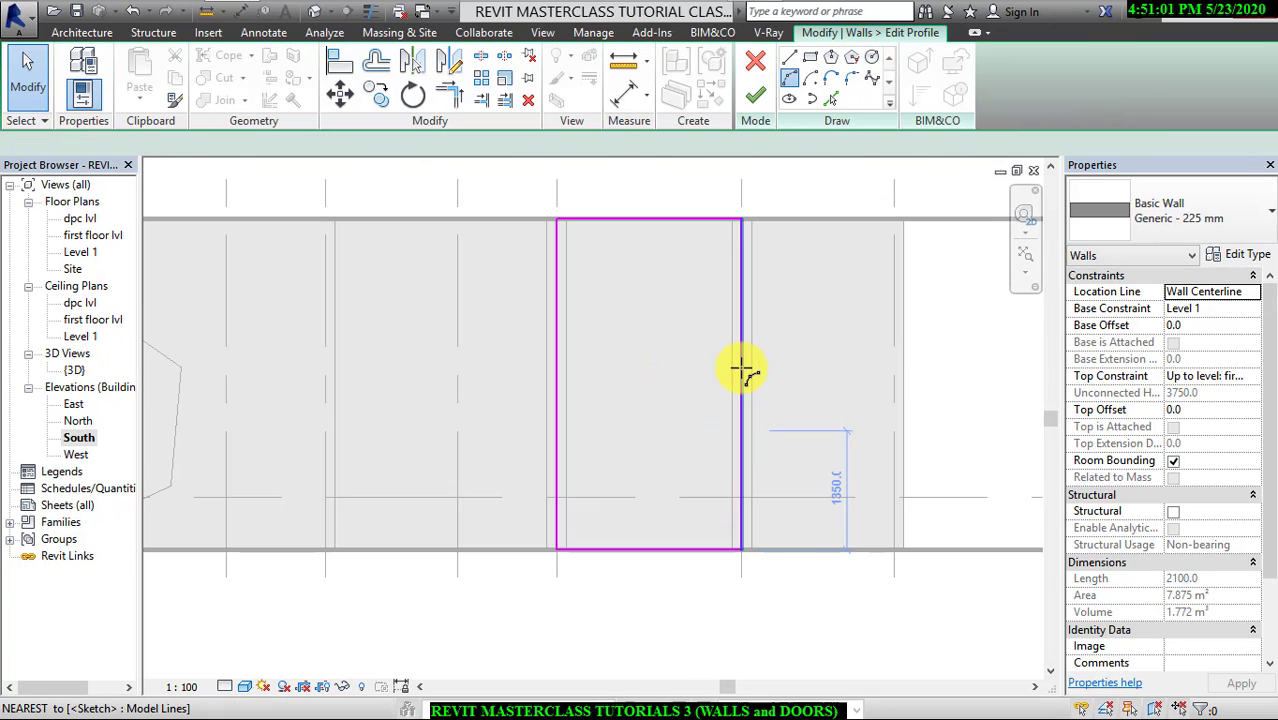
left_click(742, 311)
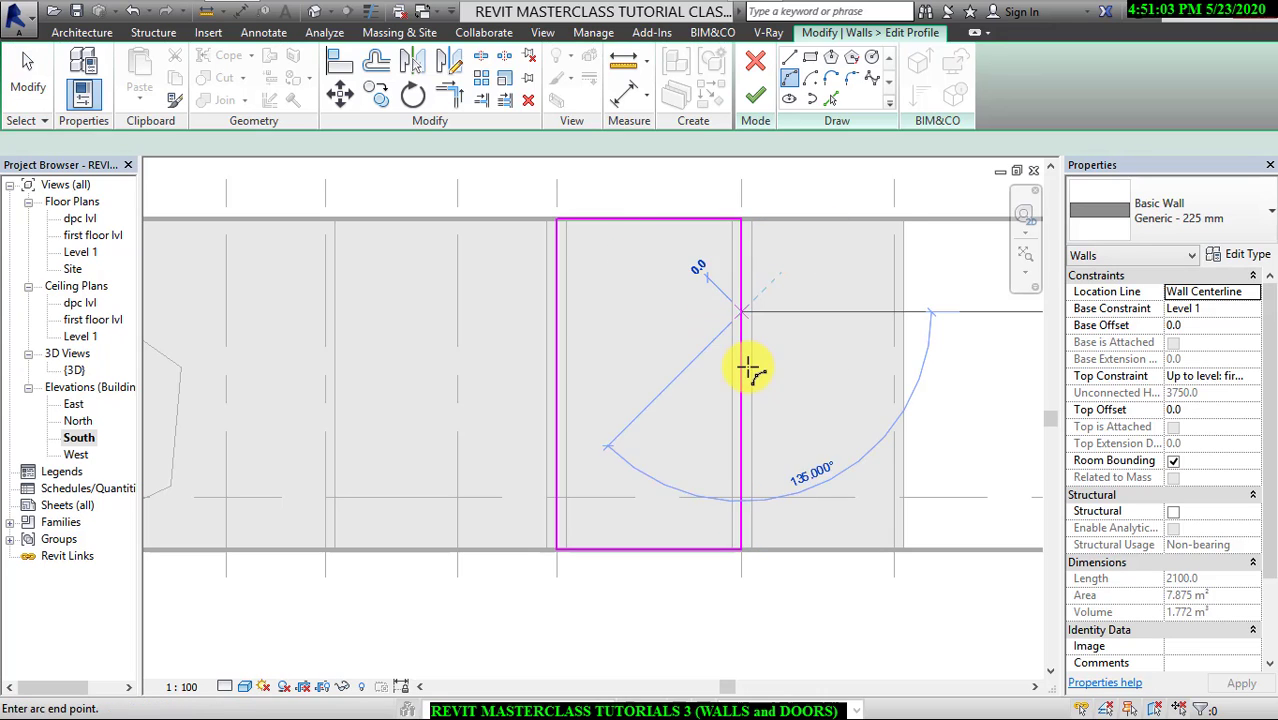
left_click(742, 456)
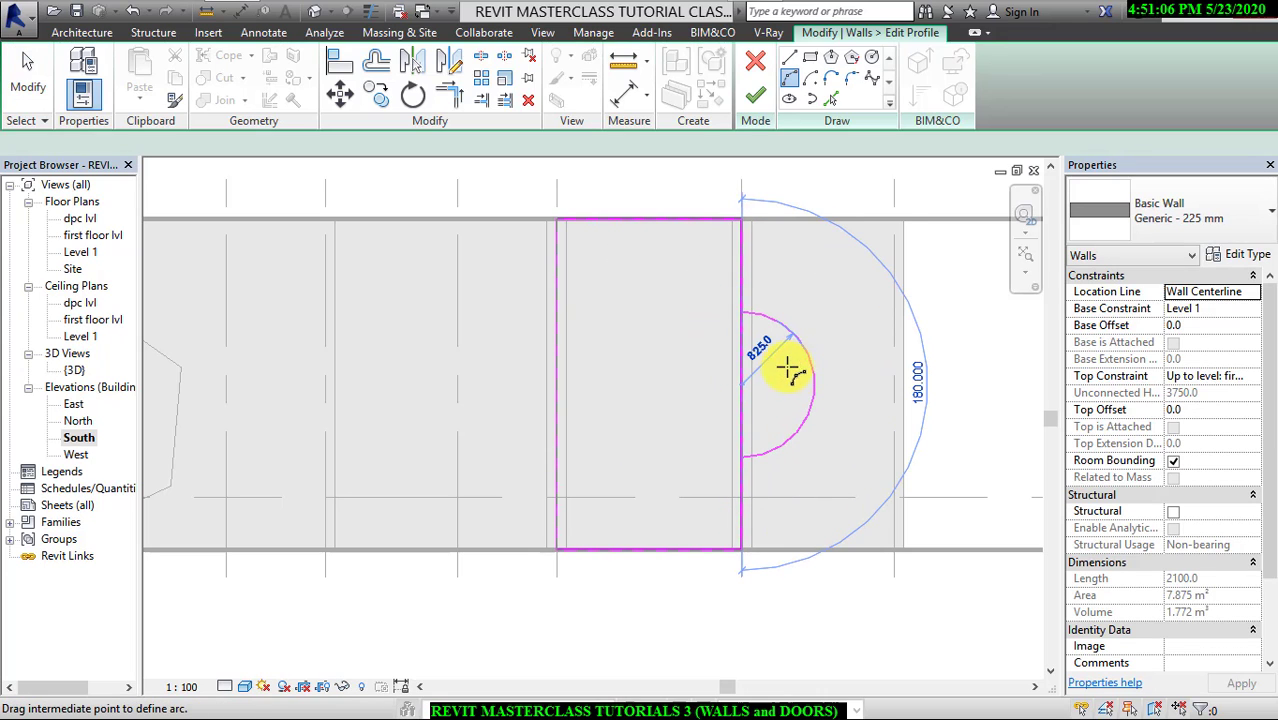
left_click(786, 366)
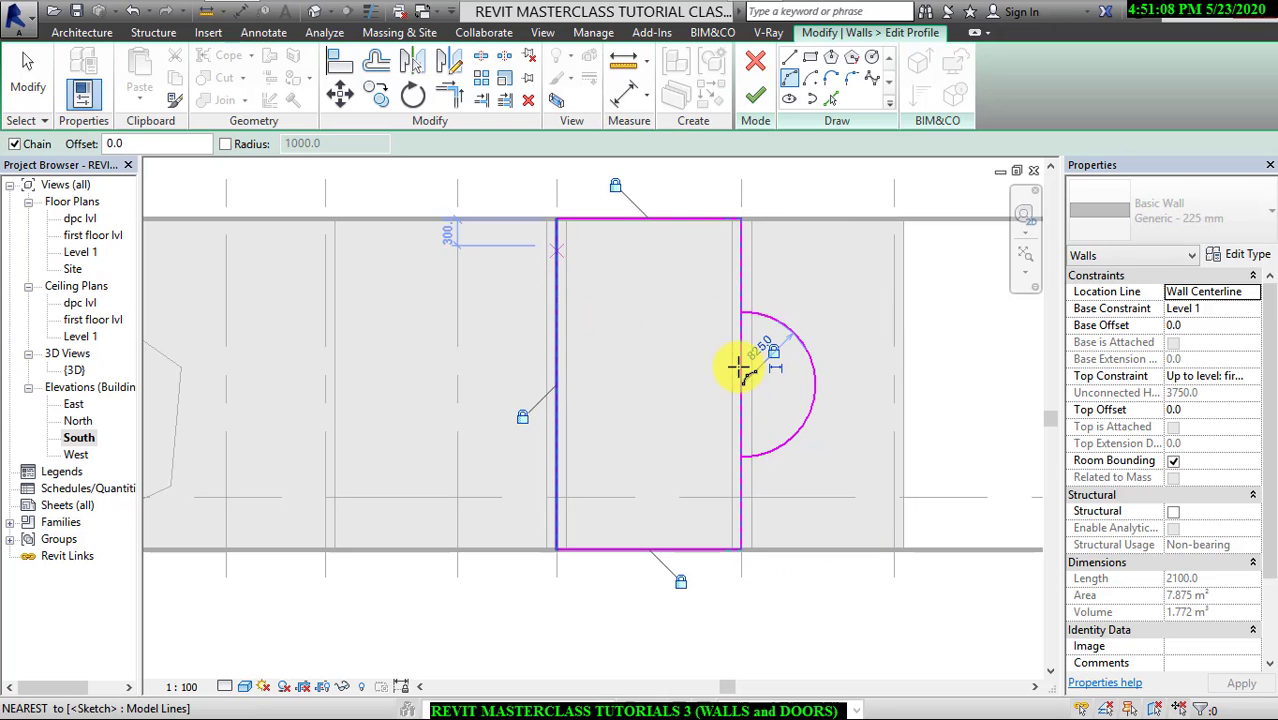
Try to finish the profile edit with the arc meeting the unbroken vertical edge, and continue sketching.
left_click(625, 97)
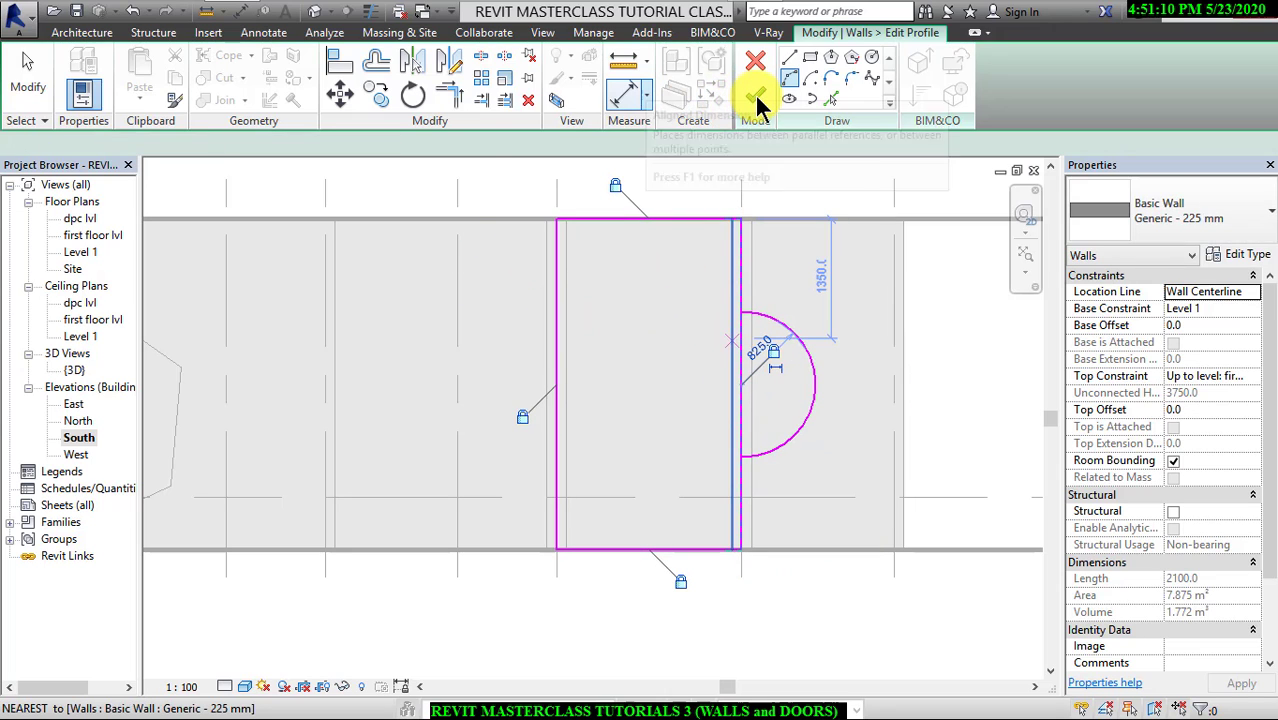
left_click(756, 100)
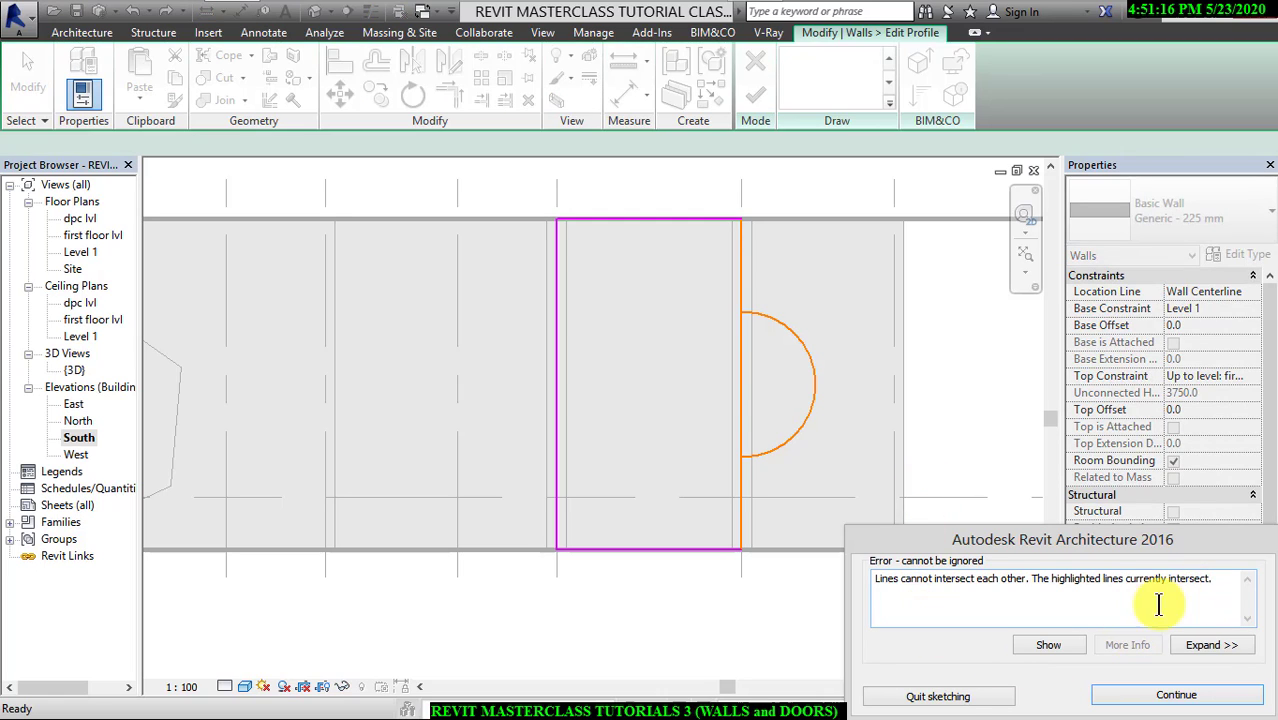
left_click(1133, 703)
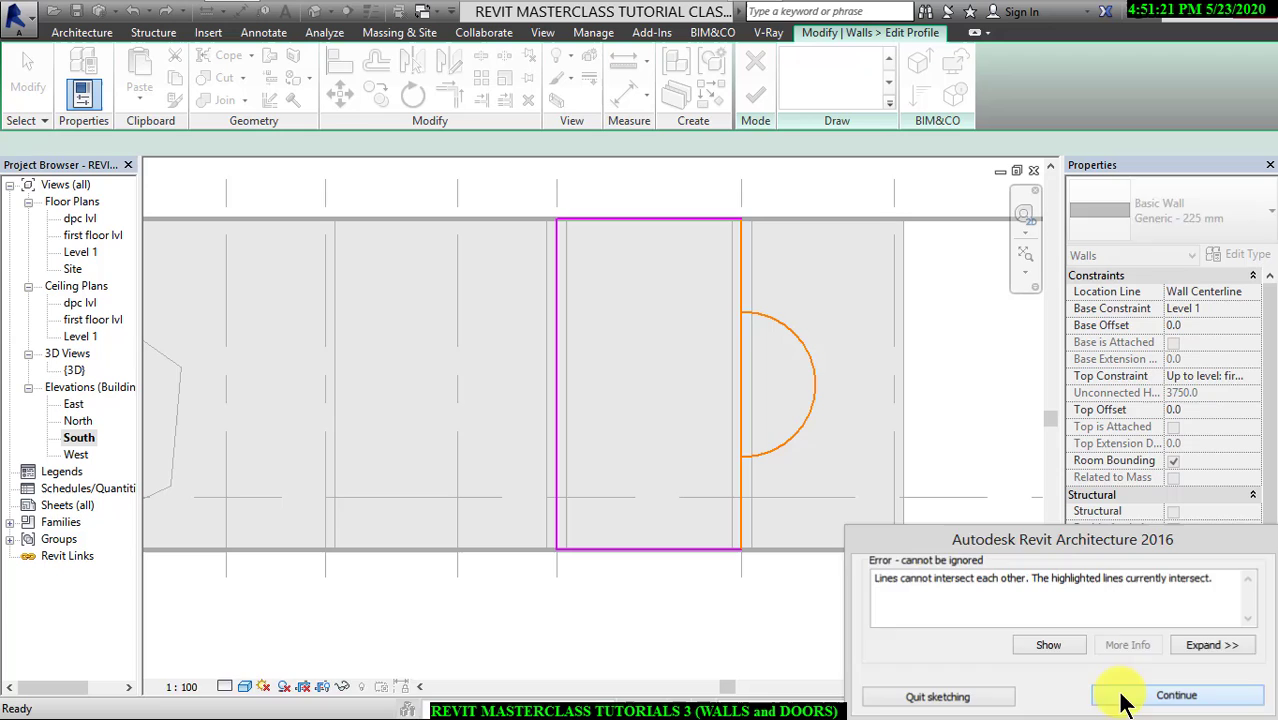
left_click(737, 367)
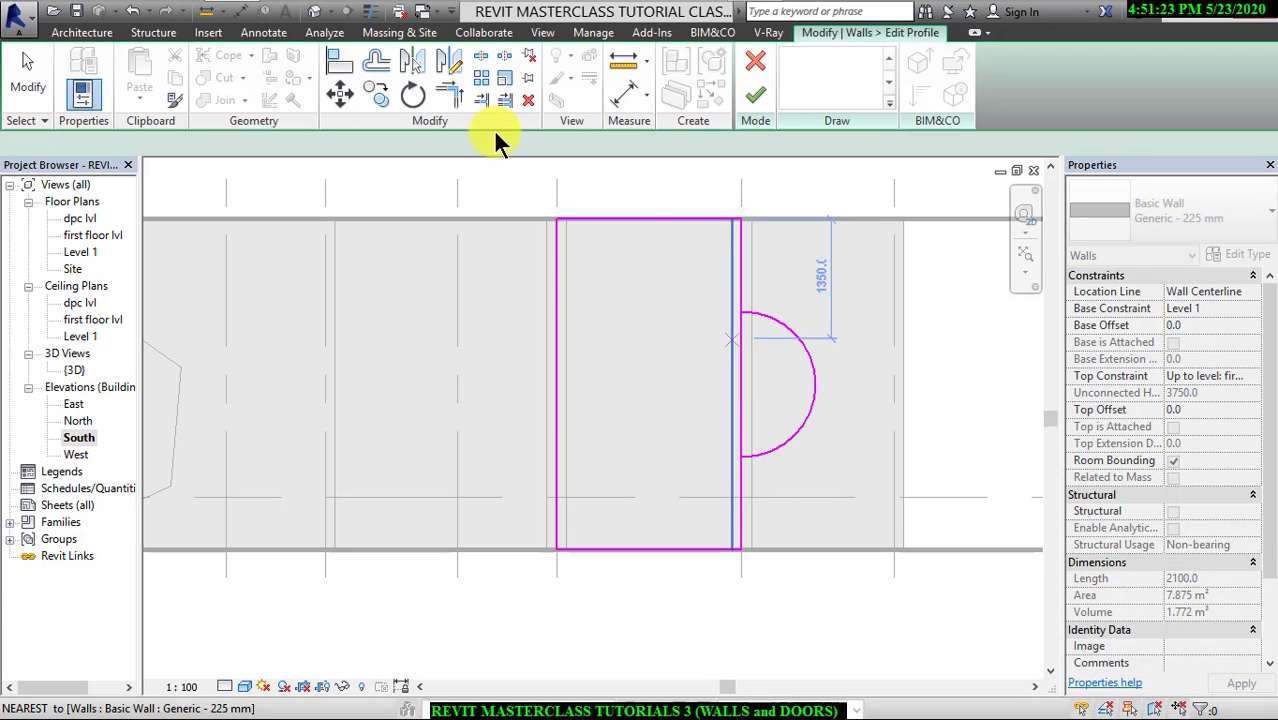
Split the vertical edge inside the arc, trim both halves to the arc's ends, and finish the profile edit.
left_click(481, 56)
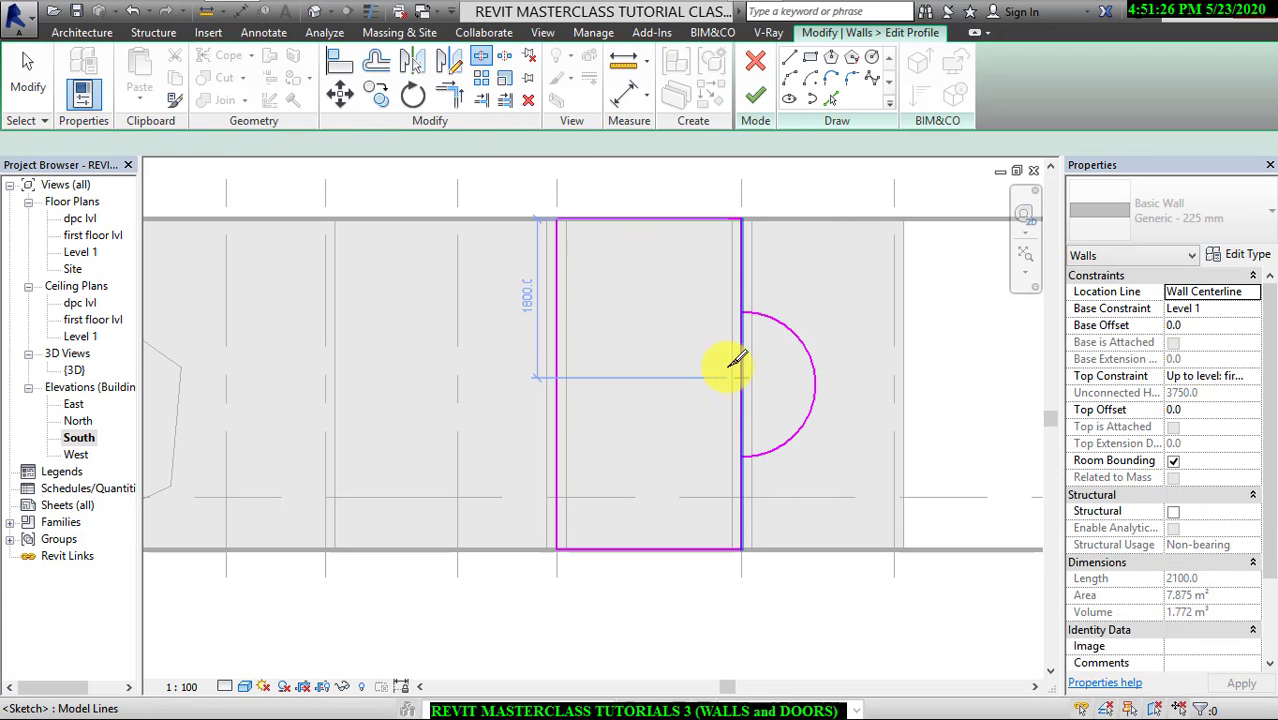
left_click(460, 106)
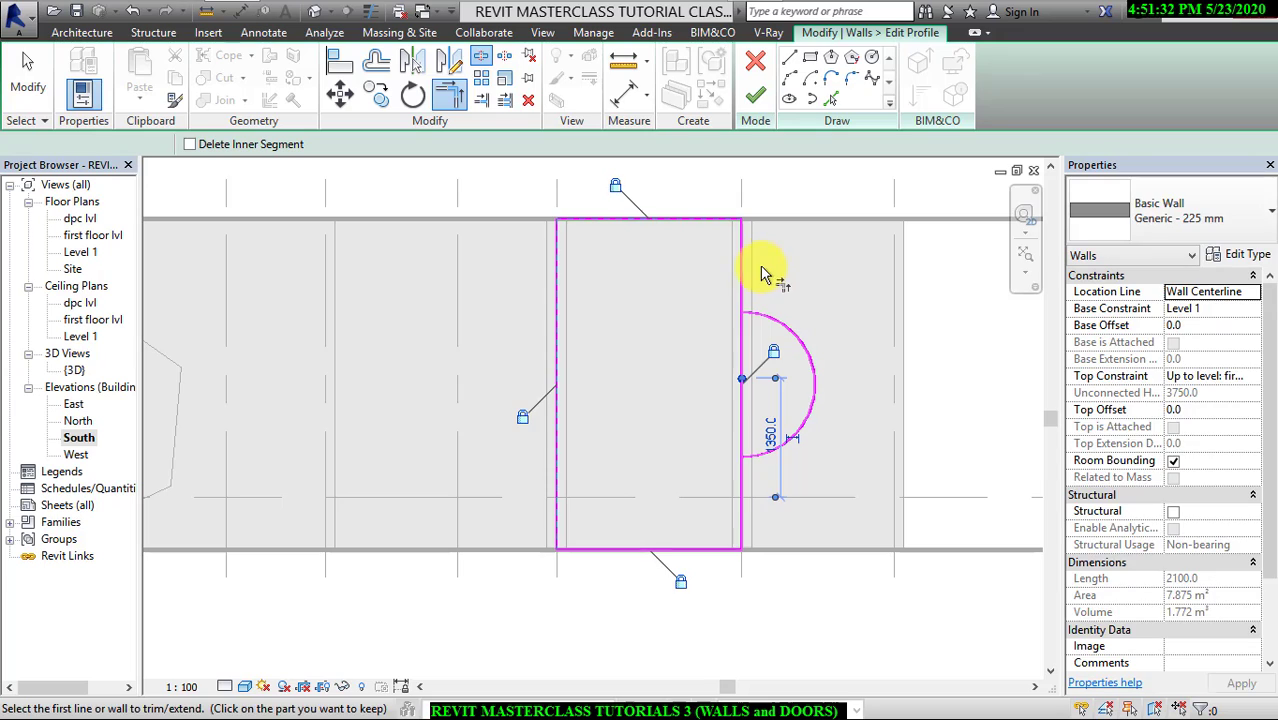
left_click(758, 321)
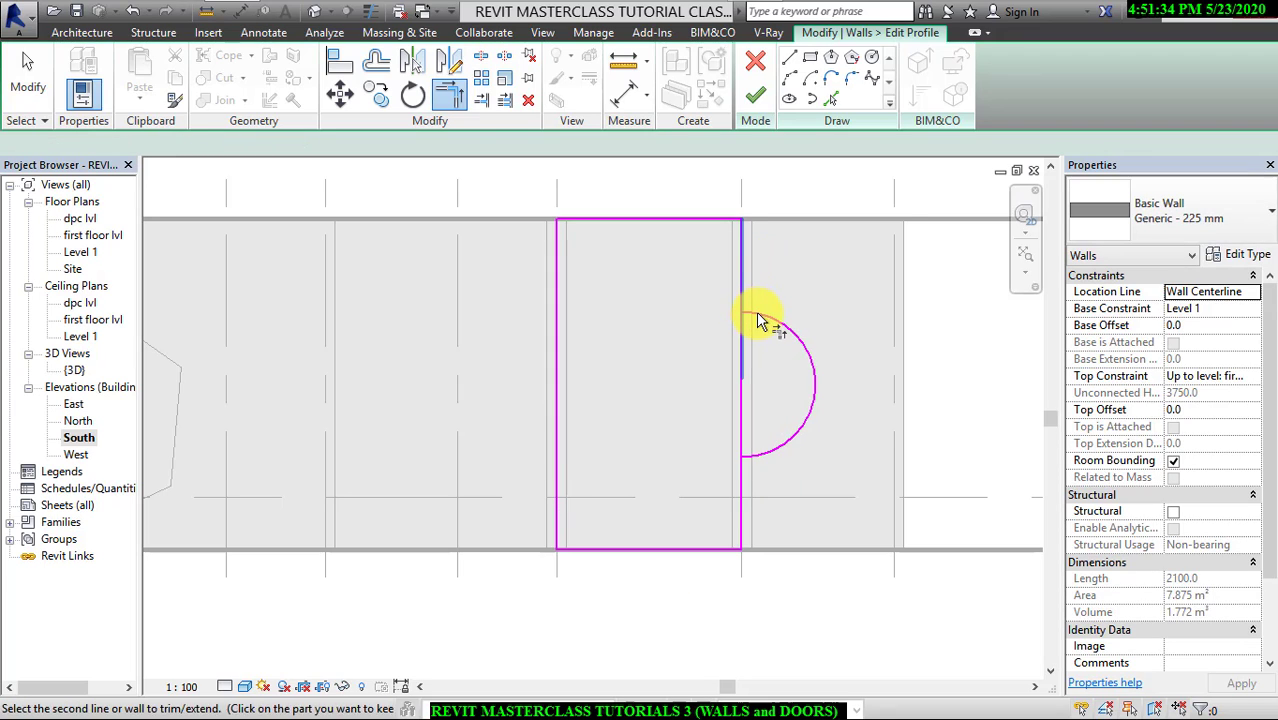
left_click(741, 482)
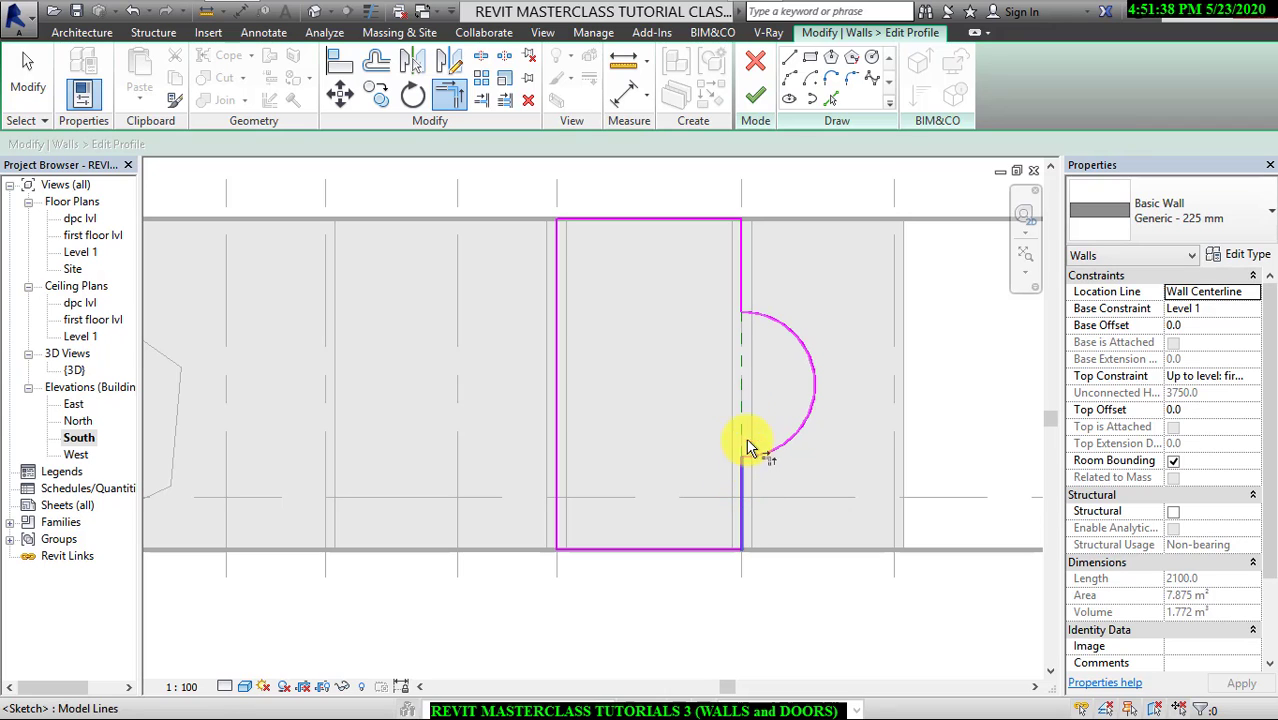
scroll(736, 396, "down", 4)
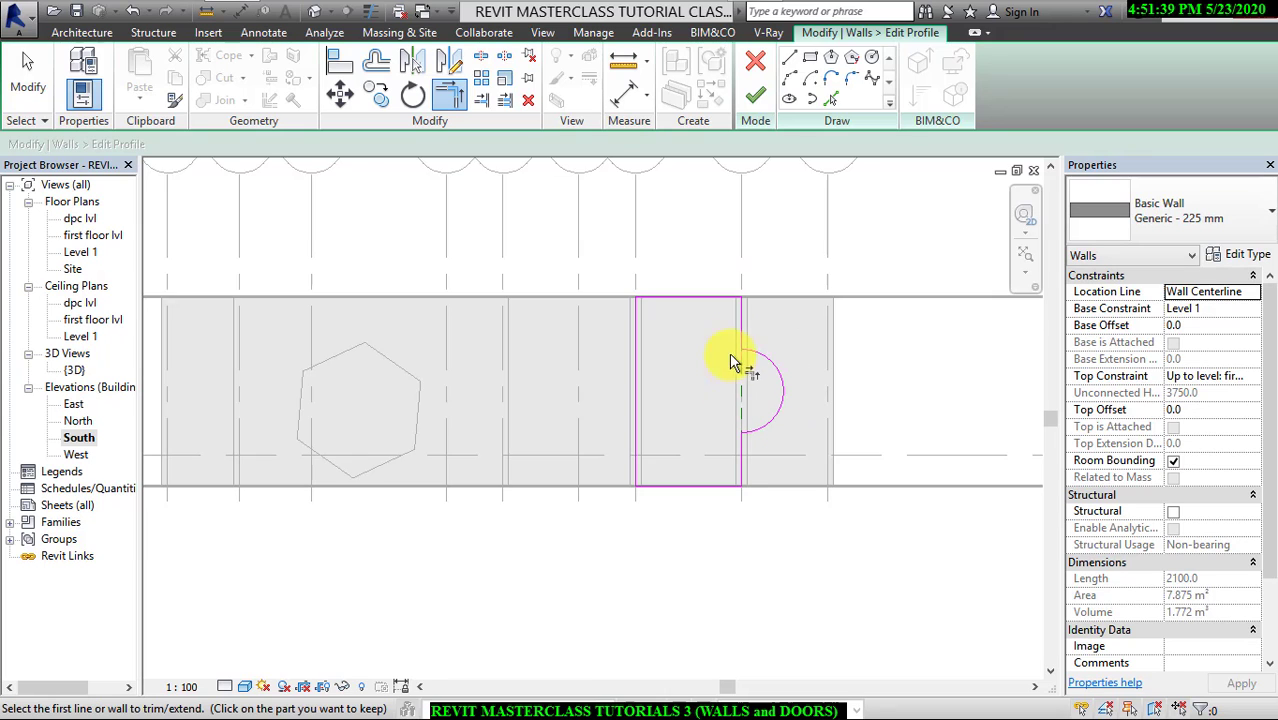
left_click(757, 97)
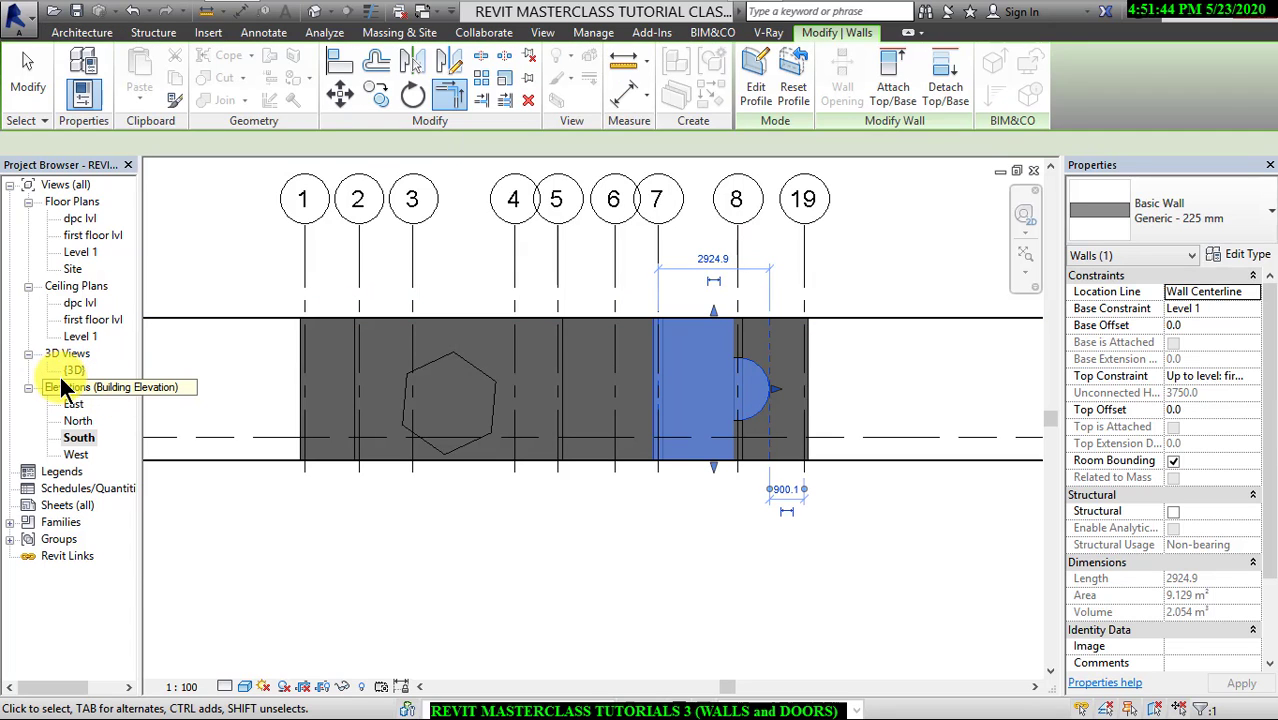
Examine the semicircular wall projection and the hexagonal opening from several angles in the 3D view.
double_click(73, 368)
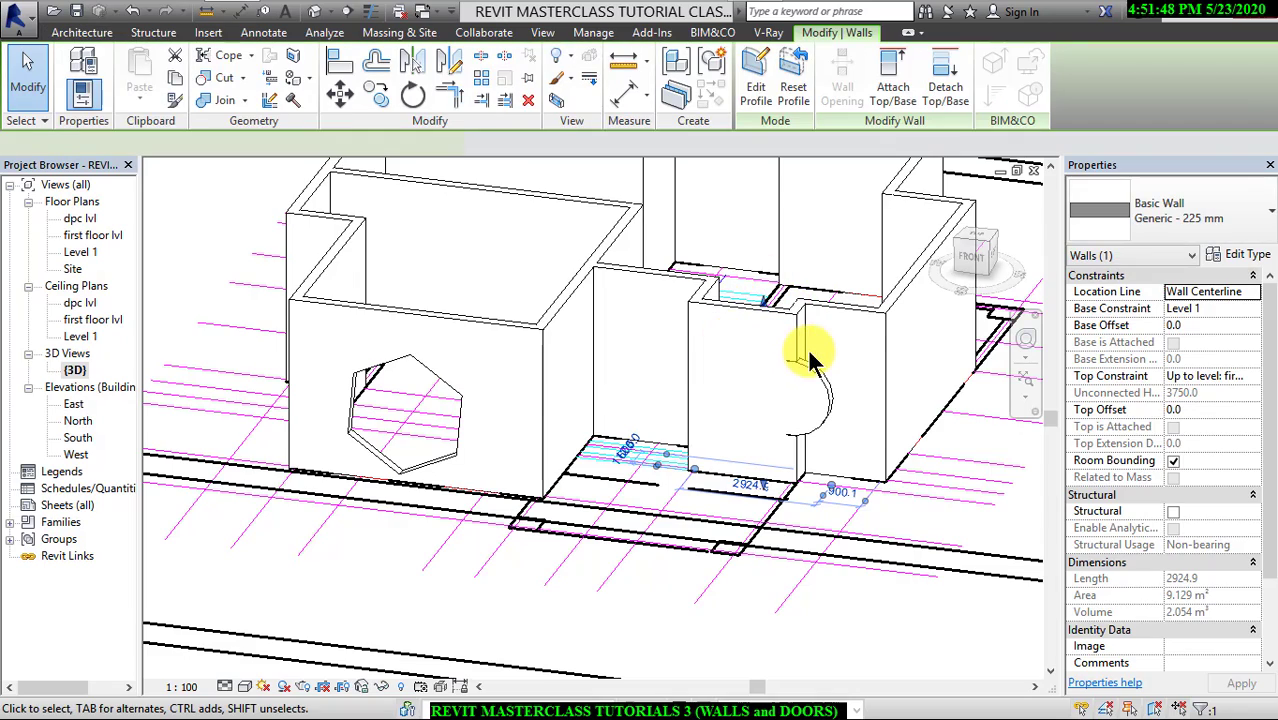
scroll(819, 351, "down", 5)
middle_click_drag(860, 330, 608, 520, "shift")
left_click(426, 509)
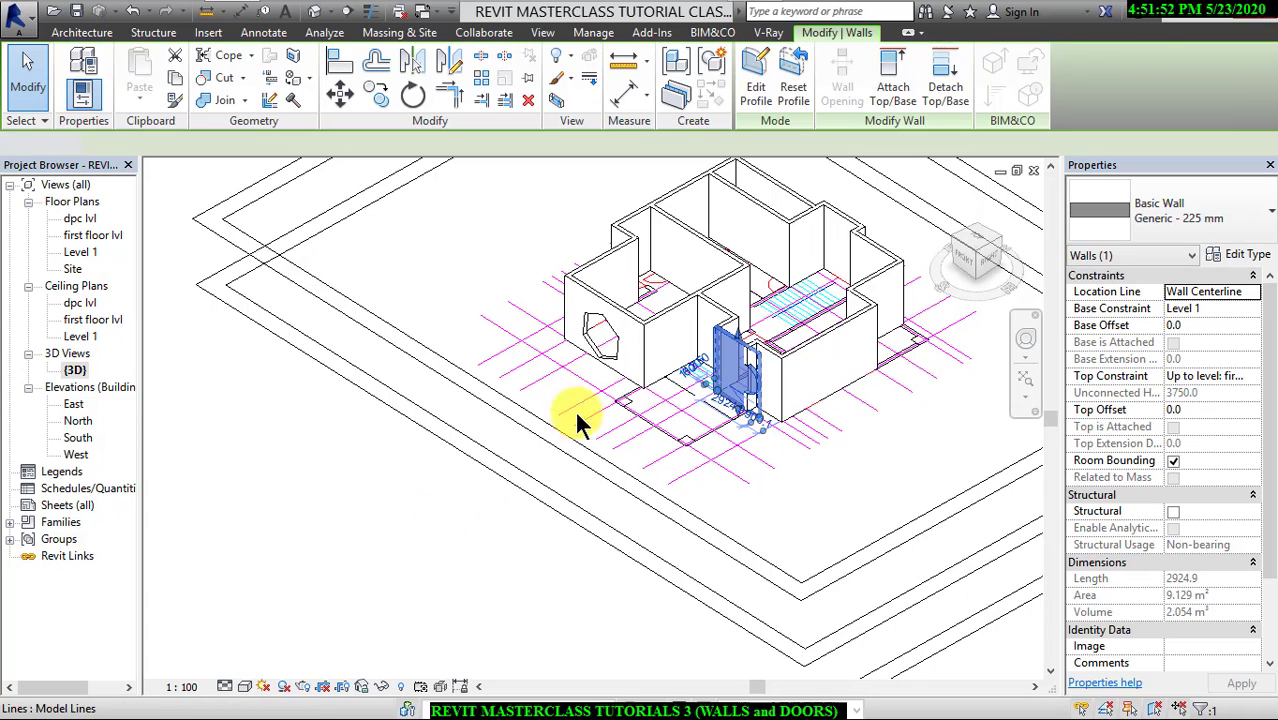
middle_click_drag(496, 352, 456, 392)
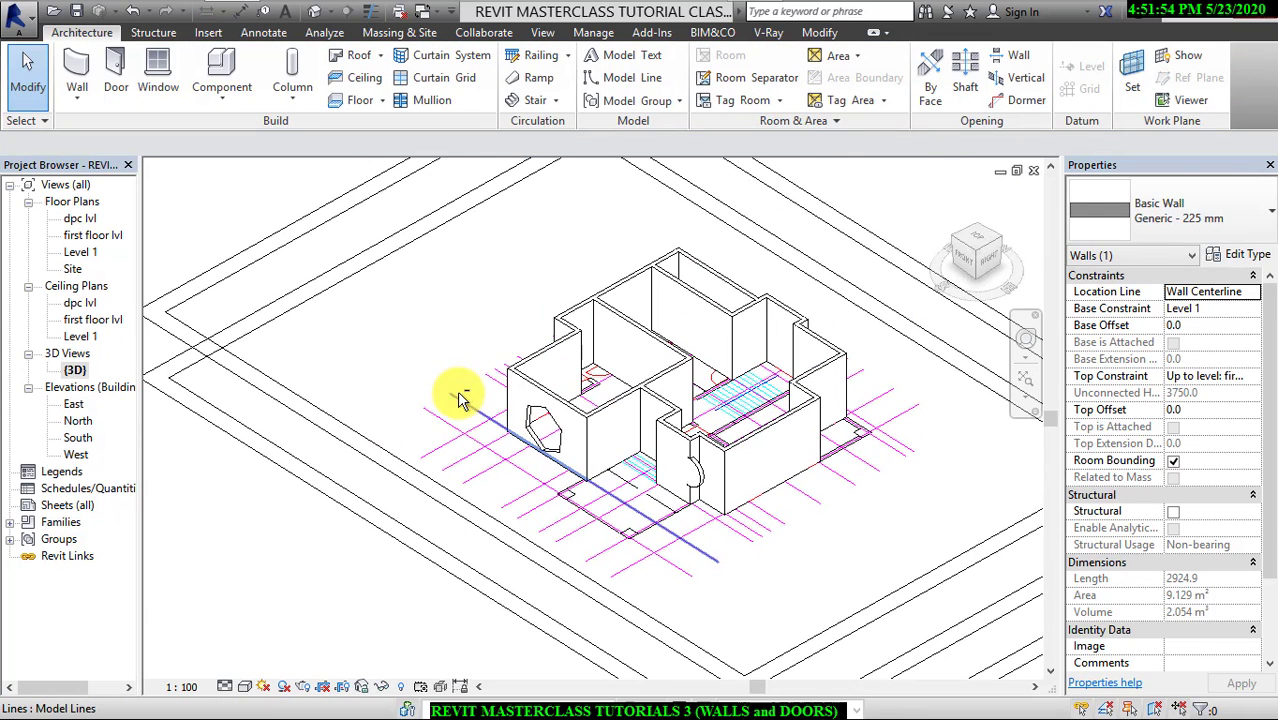
left_click(405, 348)
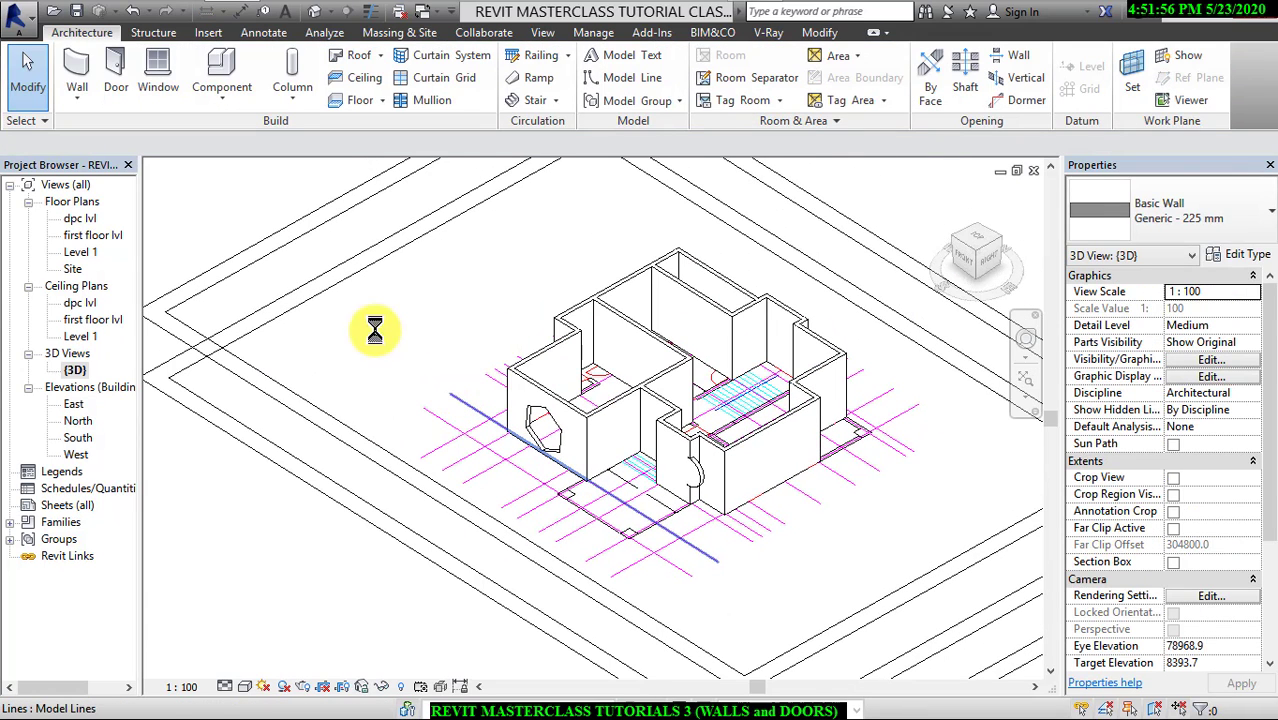
middle_click_drag(180, 254, 317, 303, "shift")
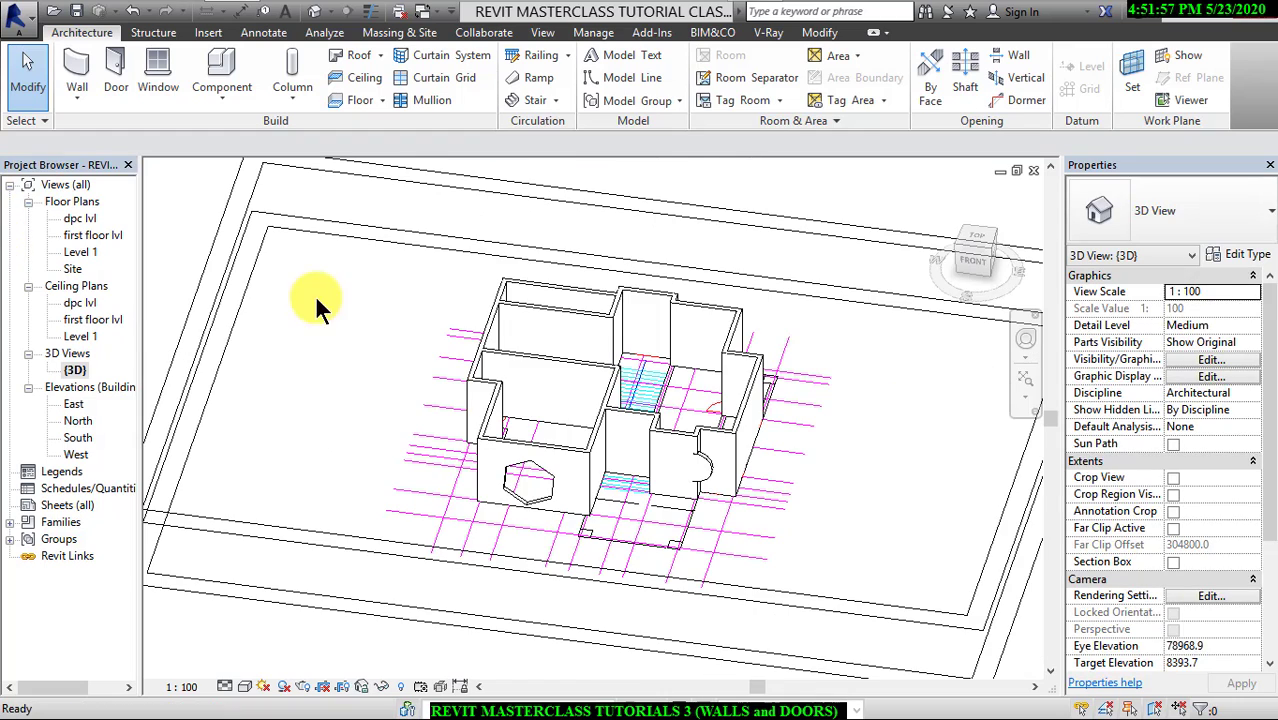
Open the dpc lvl floor plan and bring the room layout into view.
left_click(76, 219)
double_click(76, 220)
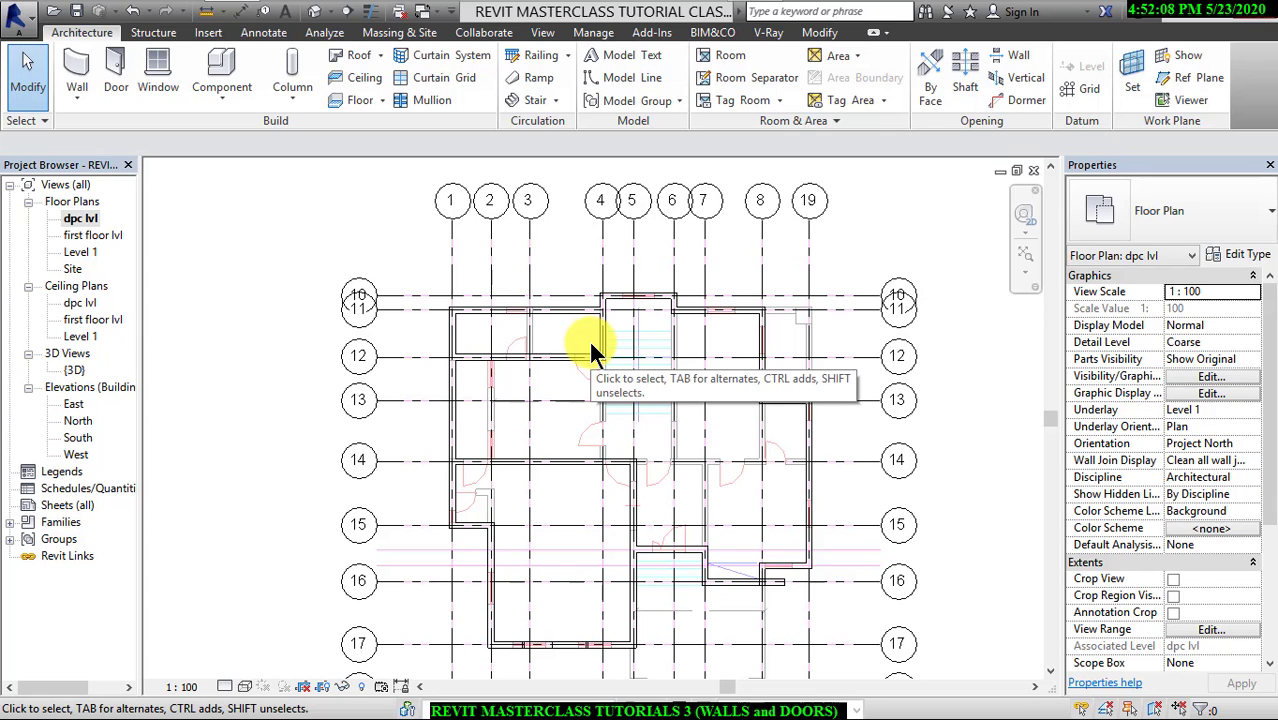
scroll(560, 446, "up", 1)
middle_click_drag(560, 446, 505, 391)
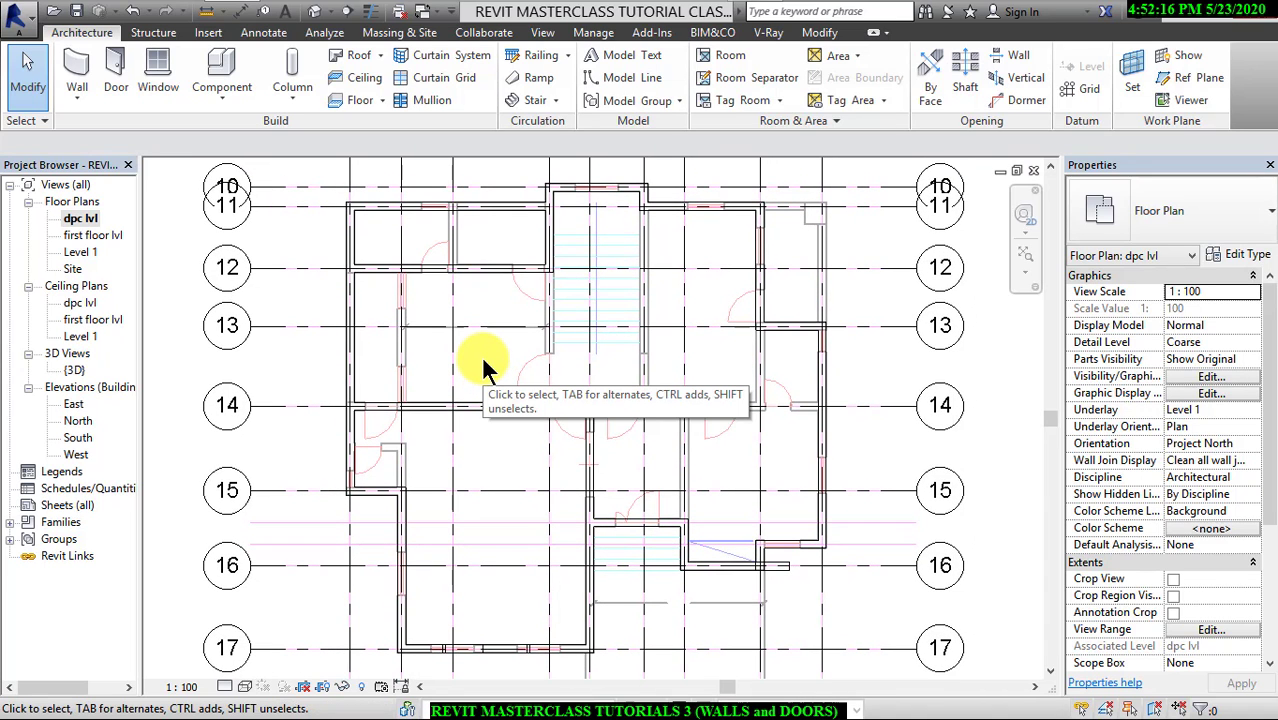
scroll(483, 350, "down", 1)
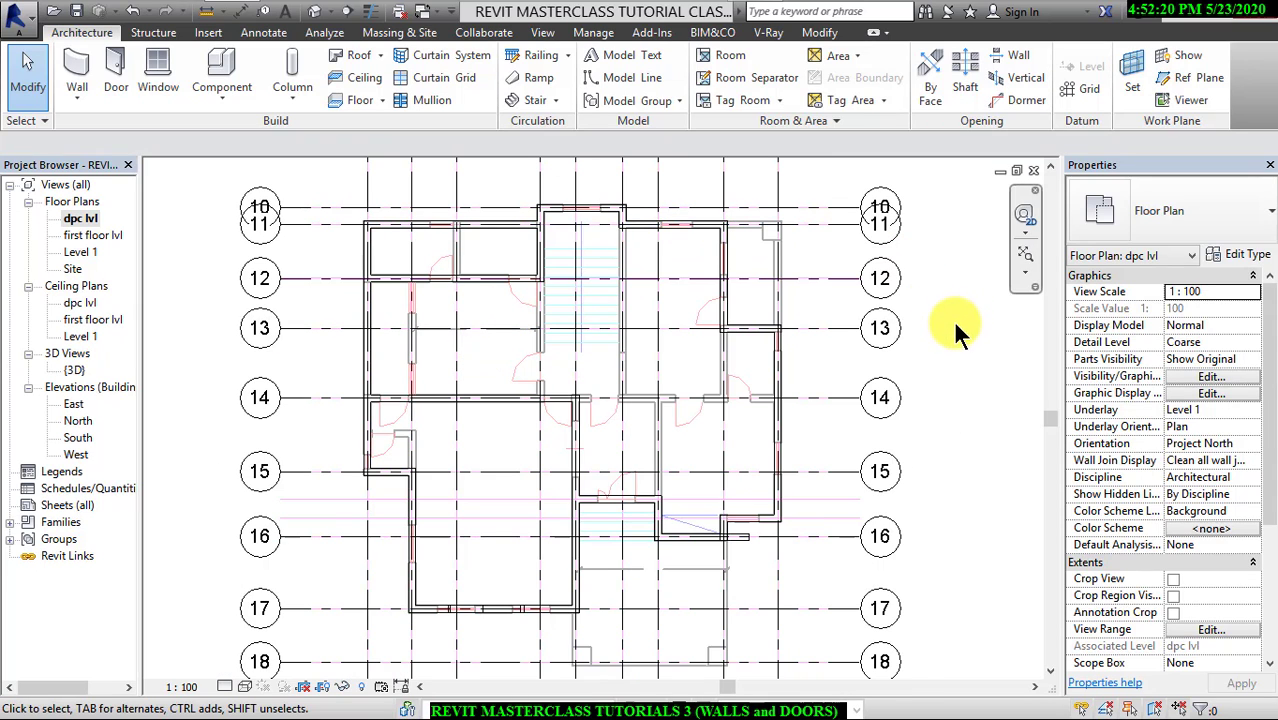
Start placing a door and review the available M_Single-Flush sizes, keeping 0915 x 2134mm.
left_click(120, 68)
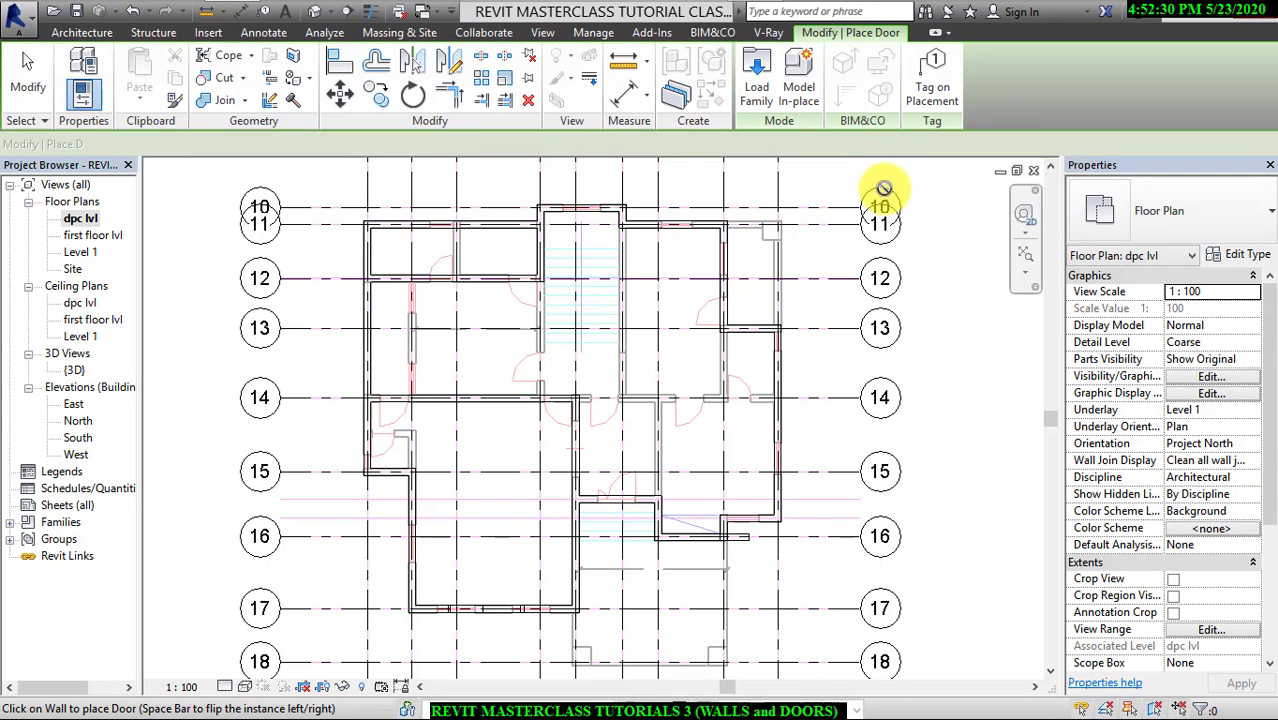
left_click(1240, 218)
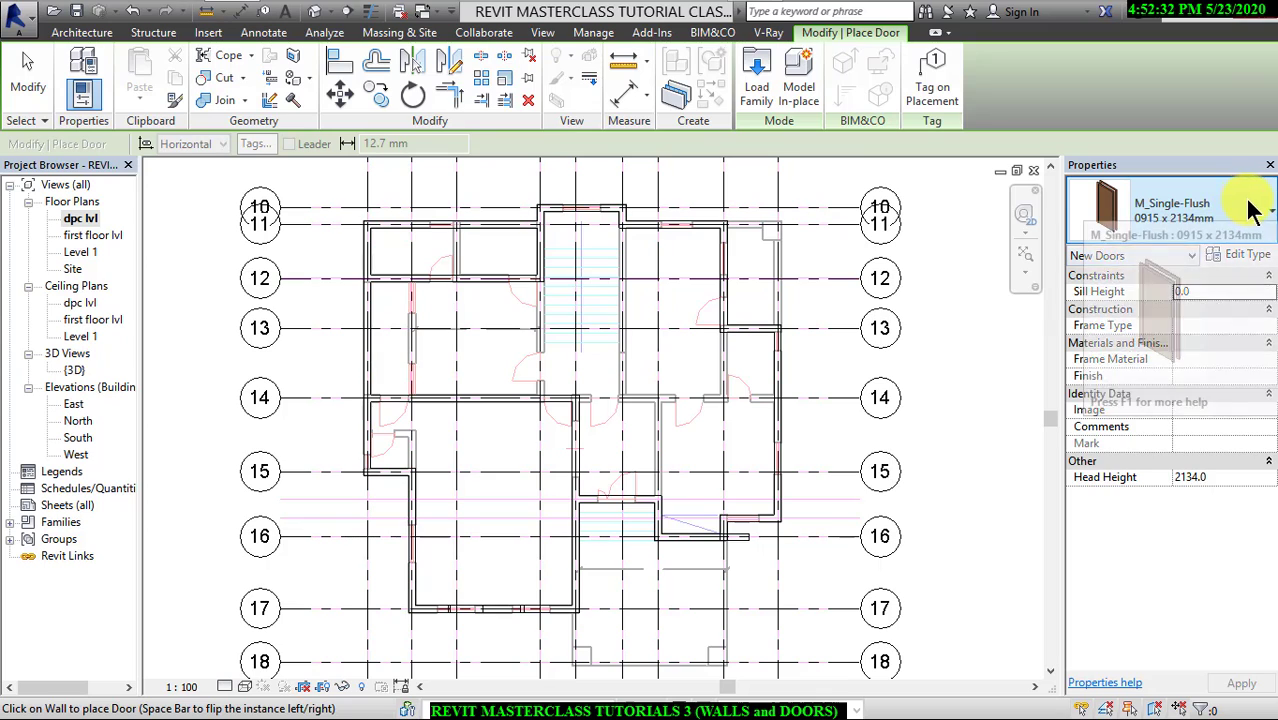
left_click(1262, 222)
left_click(1262, 222)
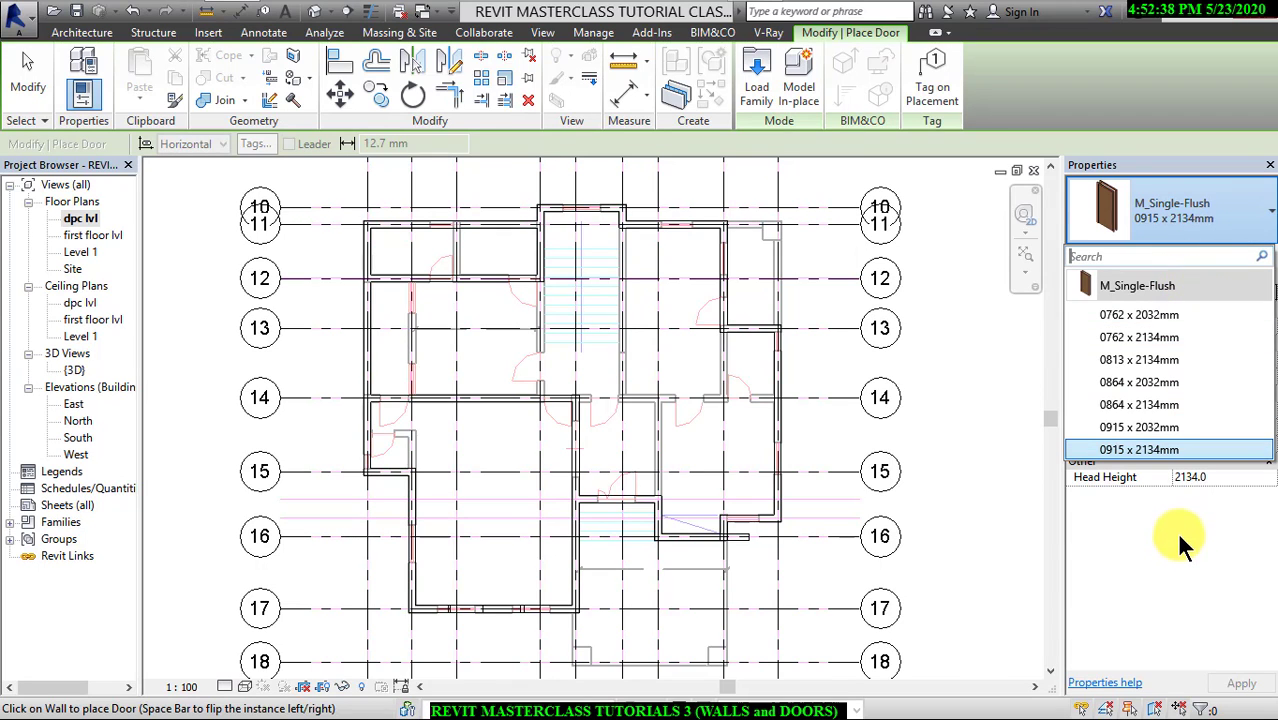
left_click(1208, 548)
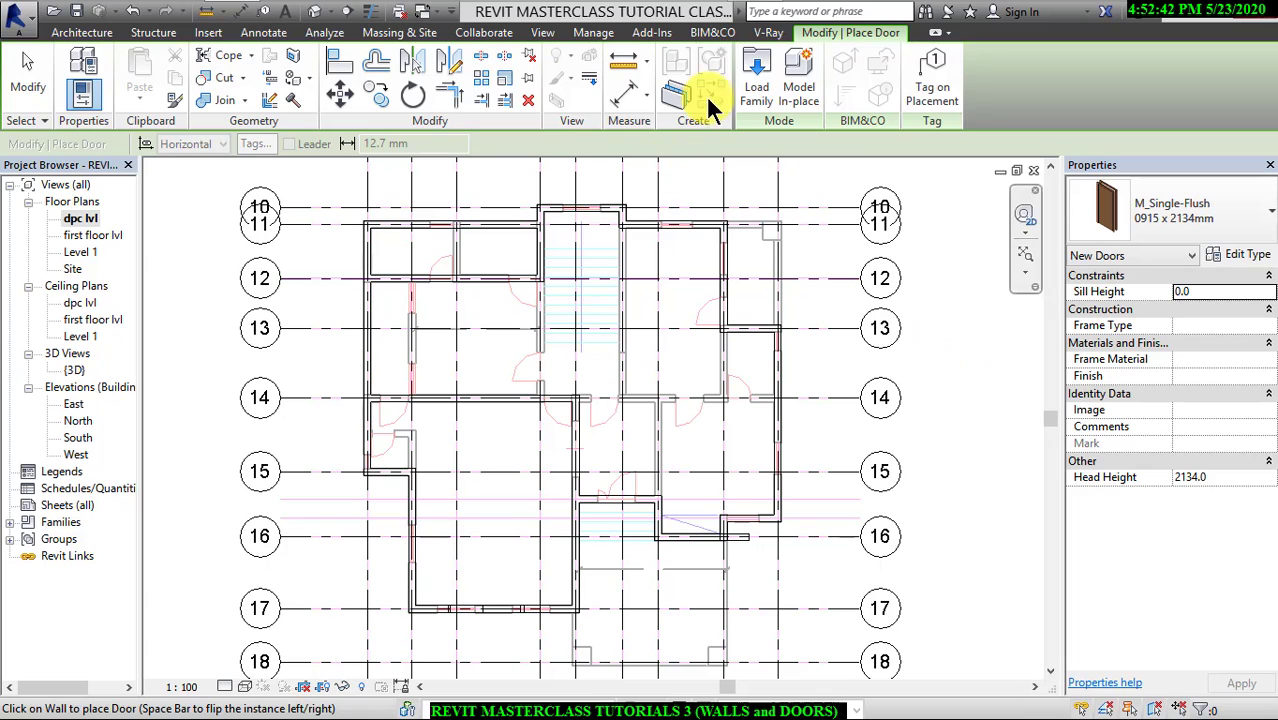
Load the door family ExtSgl (9).rfa from the External Doors folder within Doors in Metric Library2.
left_click(762, 93)
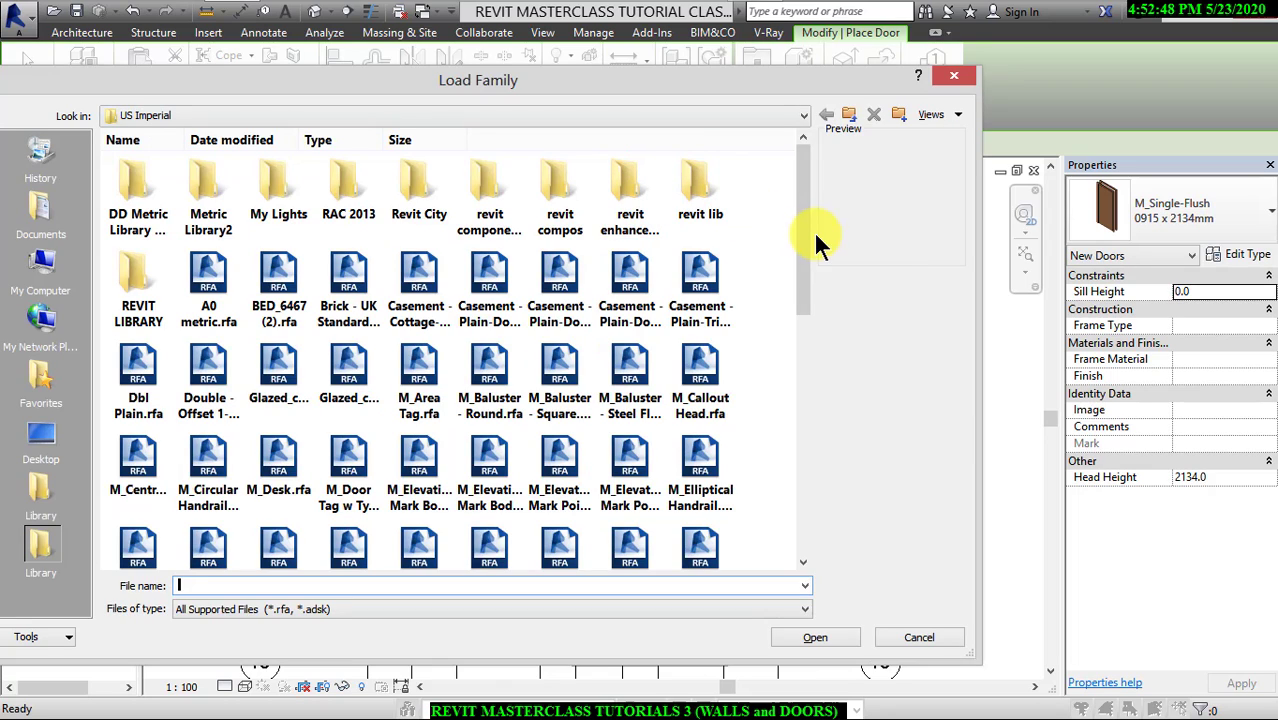
left_click_drag(806, 231, 805, 189)
left_click_drag(791, 237, 822, 198)
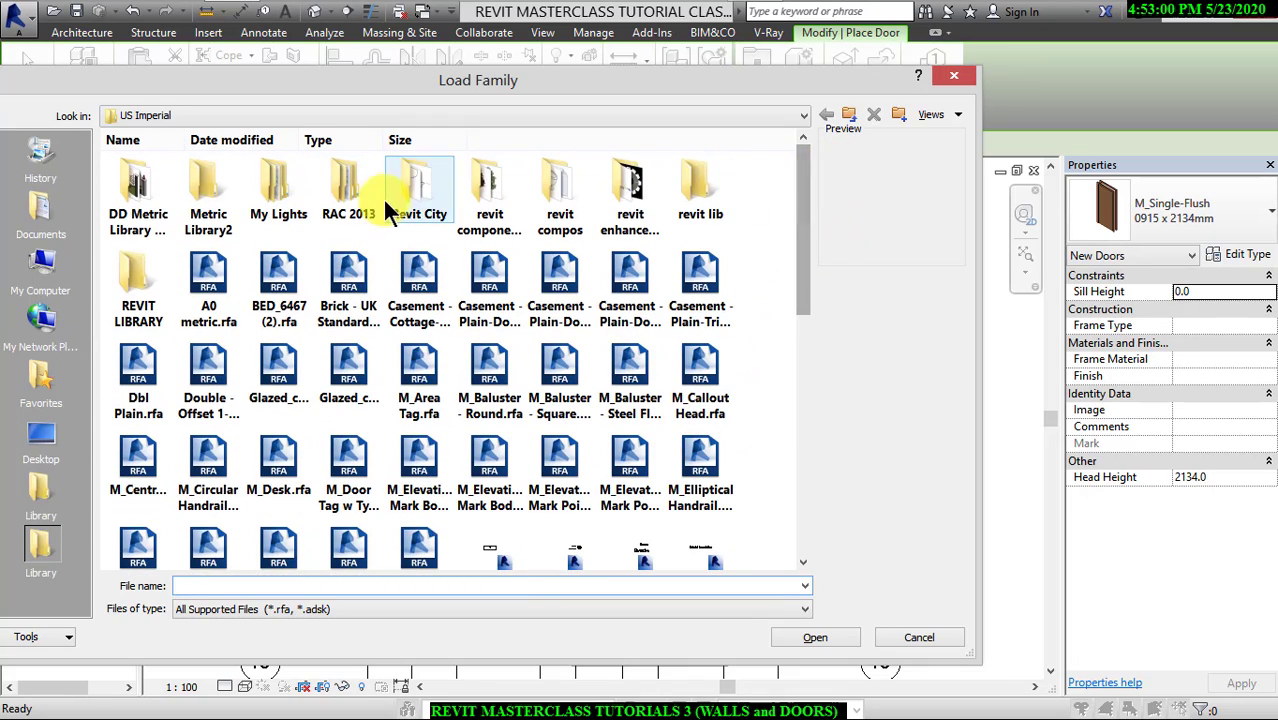
double_click(217, 217)
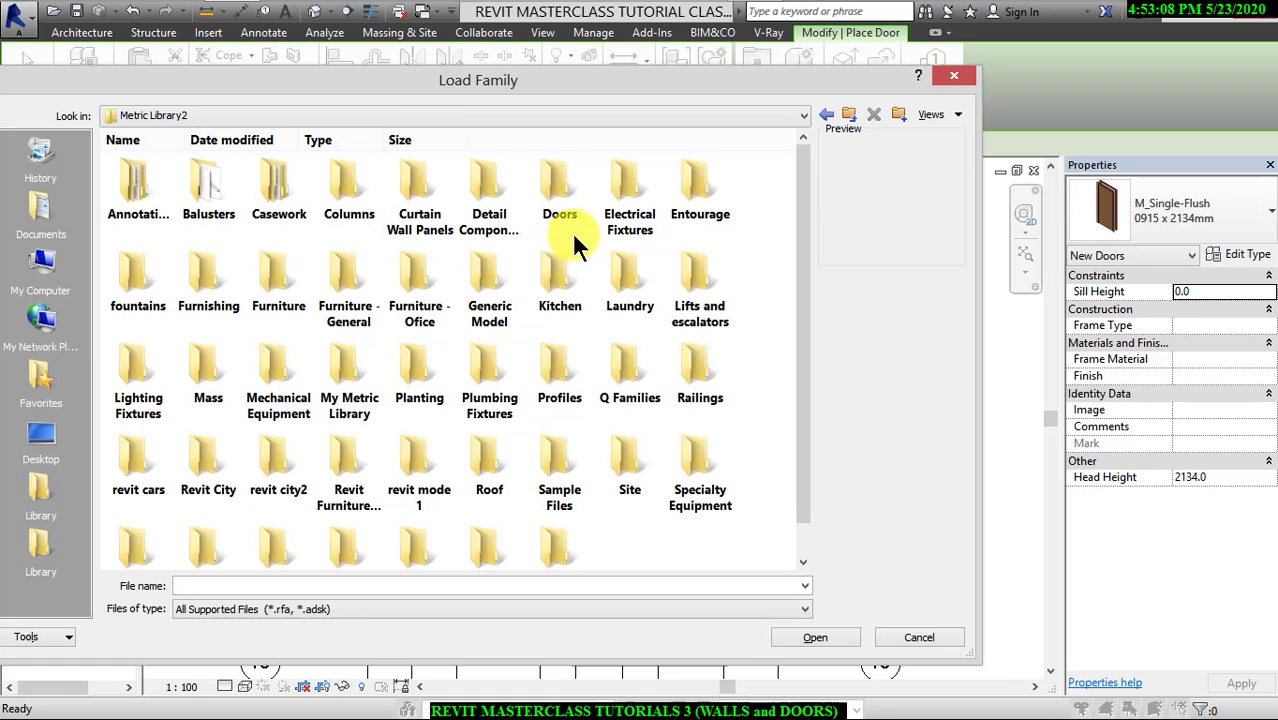
double_click(568, 202)
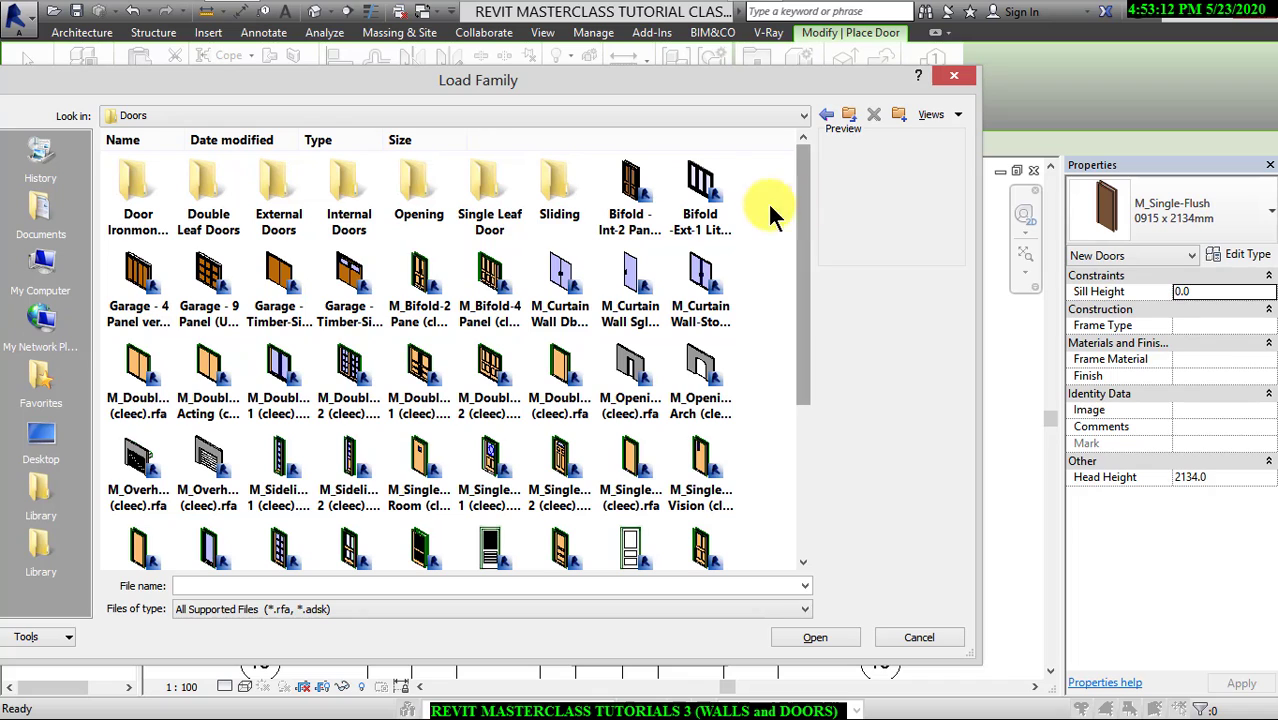
double_click(278, 222)
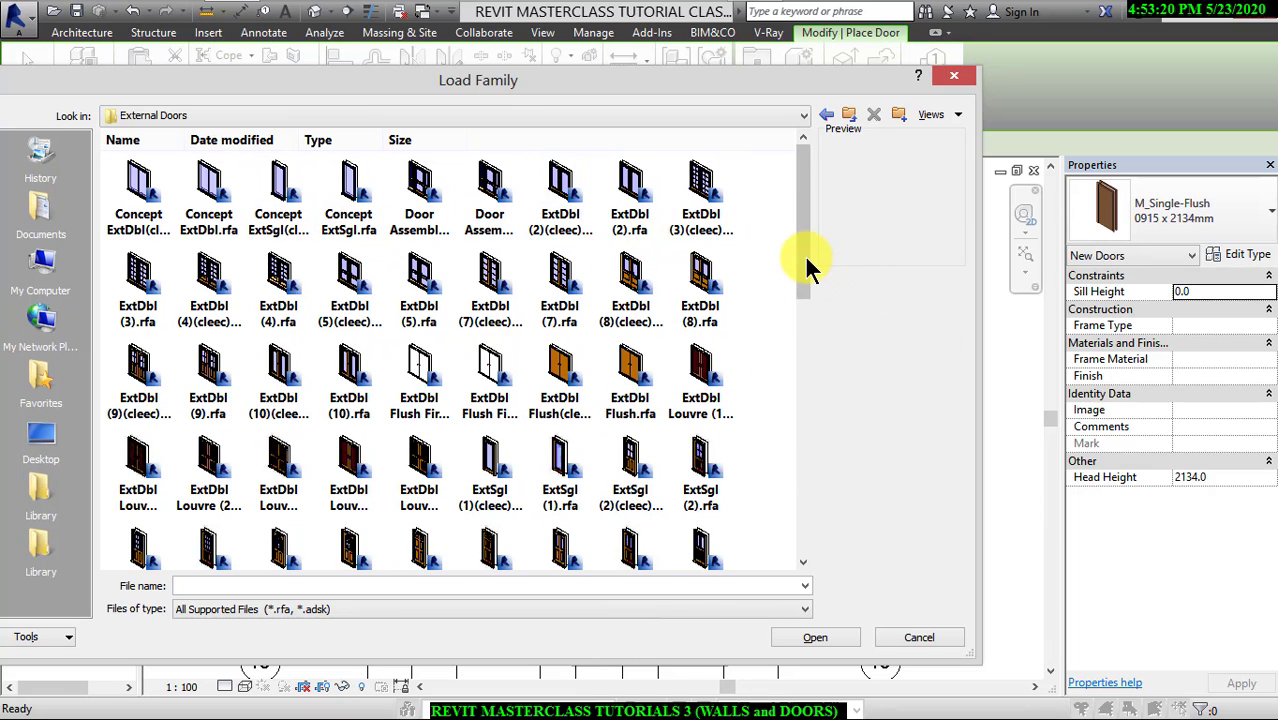
left_click_drag(801, 262, 805, 321)
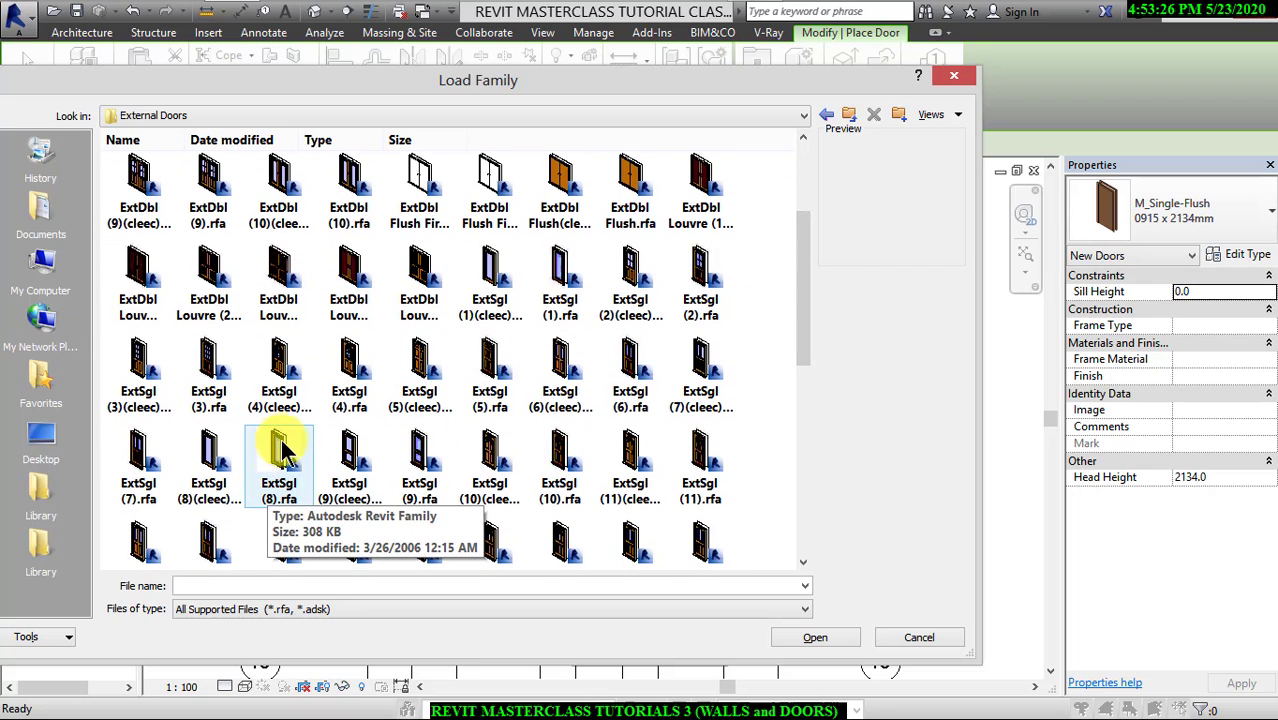
left_click(419, 450)
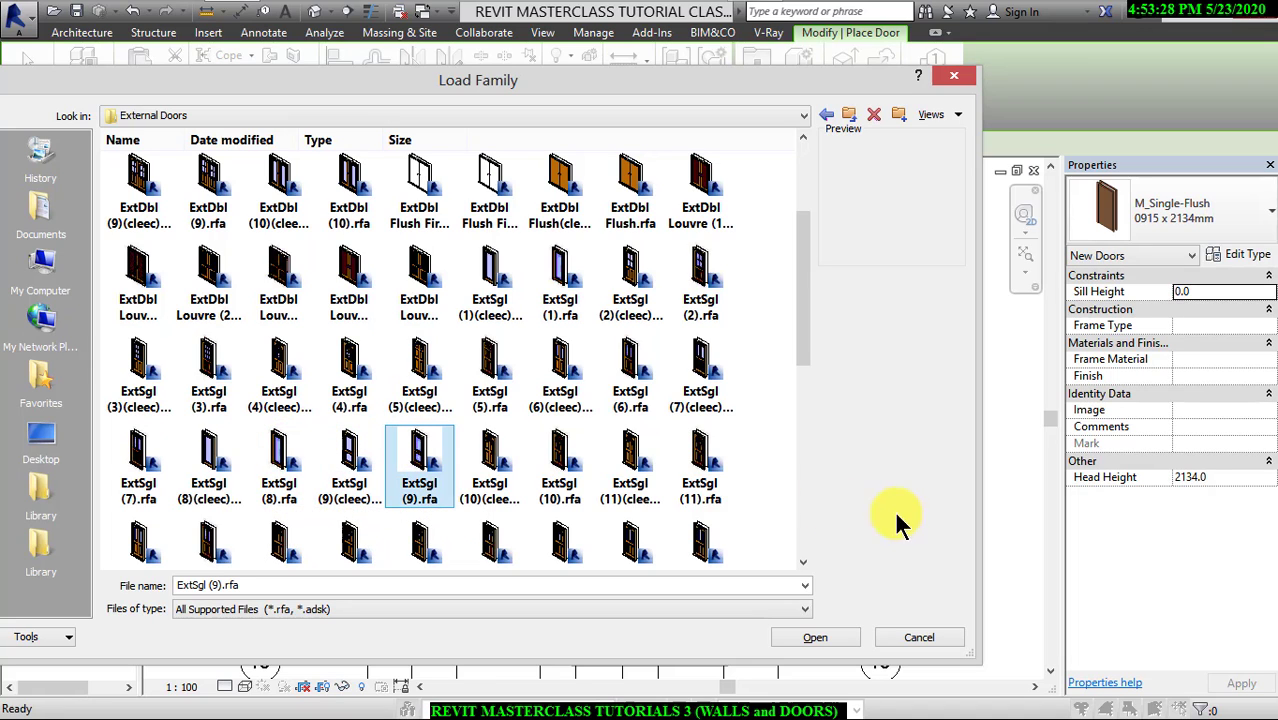
left_click(822, 633)
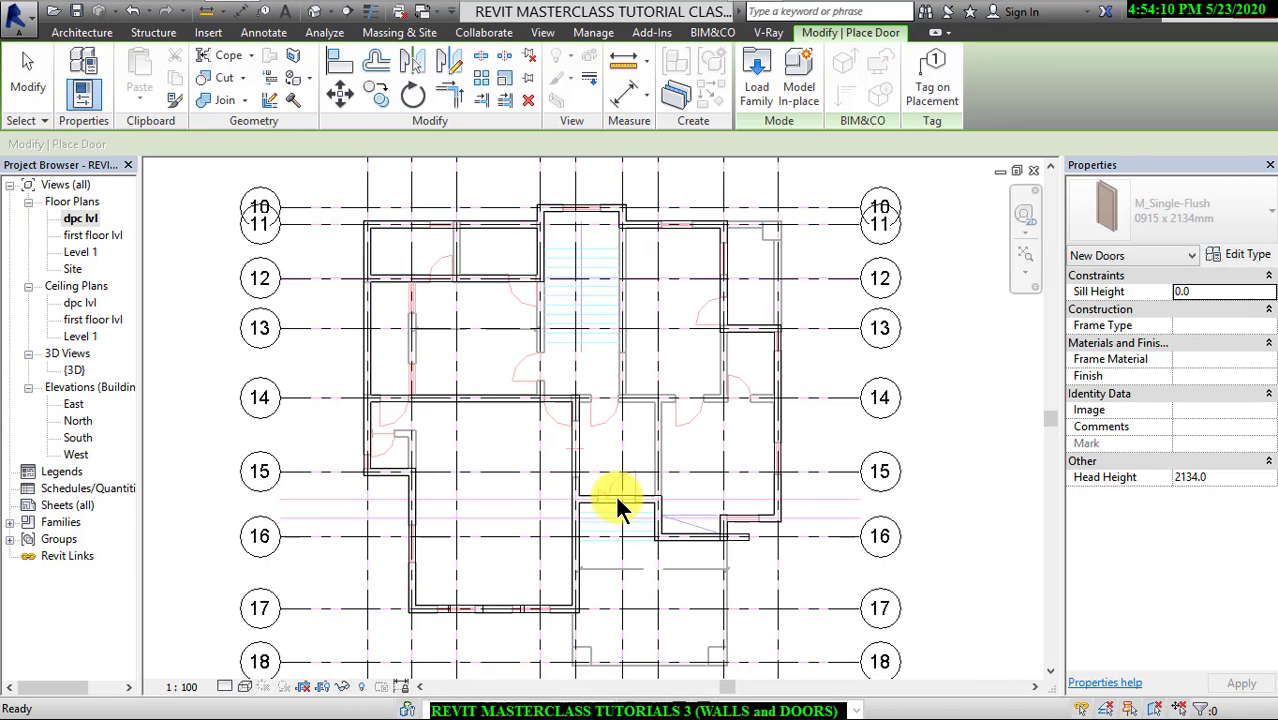
Place ExtSgl (9) 910 x 2110mm doors in the entrance wall between grids 15 and 16 and in the grid 8 wall between grids 12 and 13.
scroll(615, 494, "up", 2)
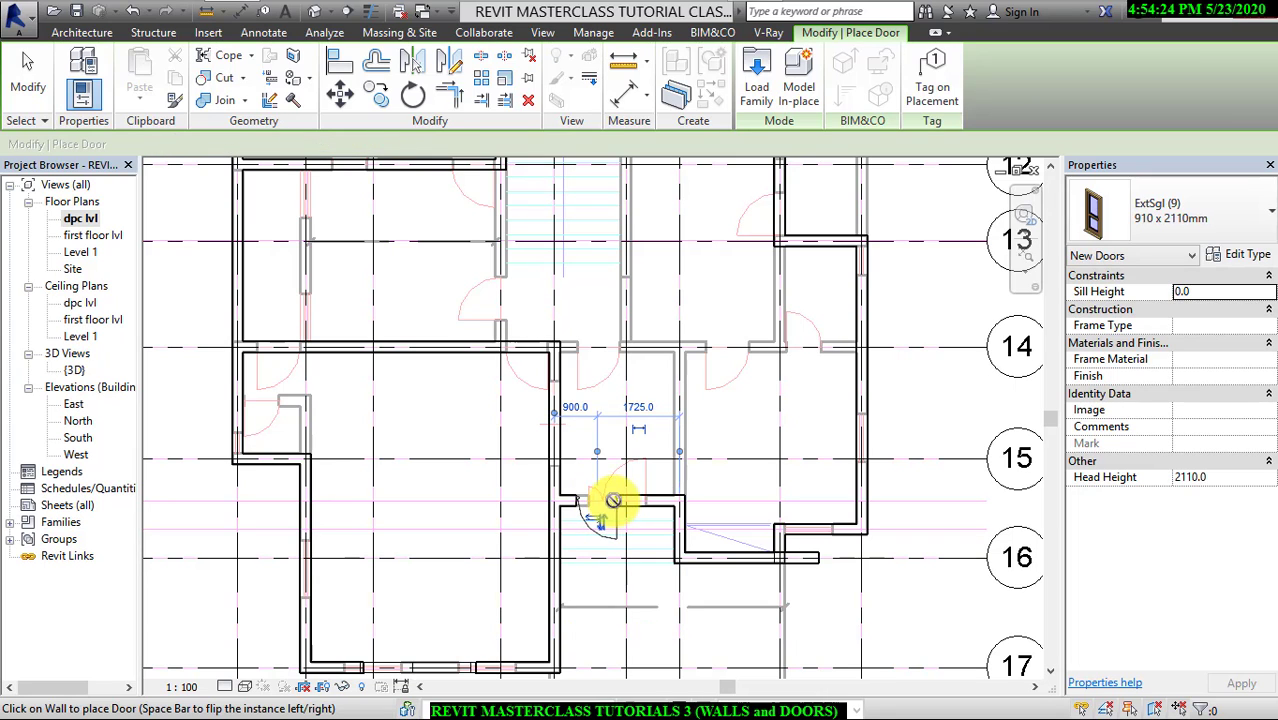
left_click(571, 551)
scroll(607, 502, "down", 3)
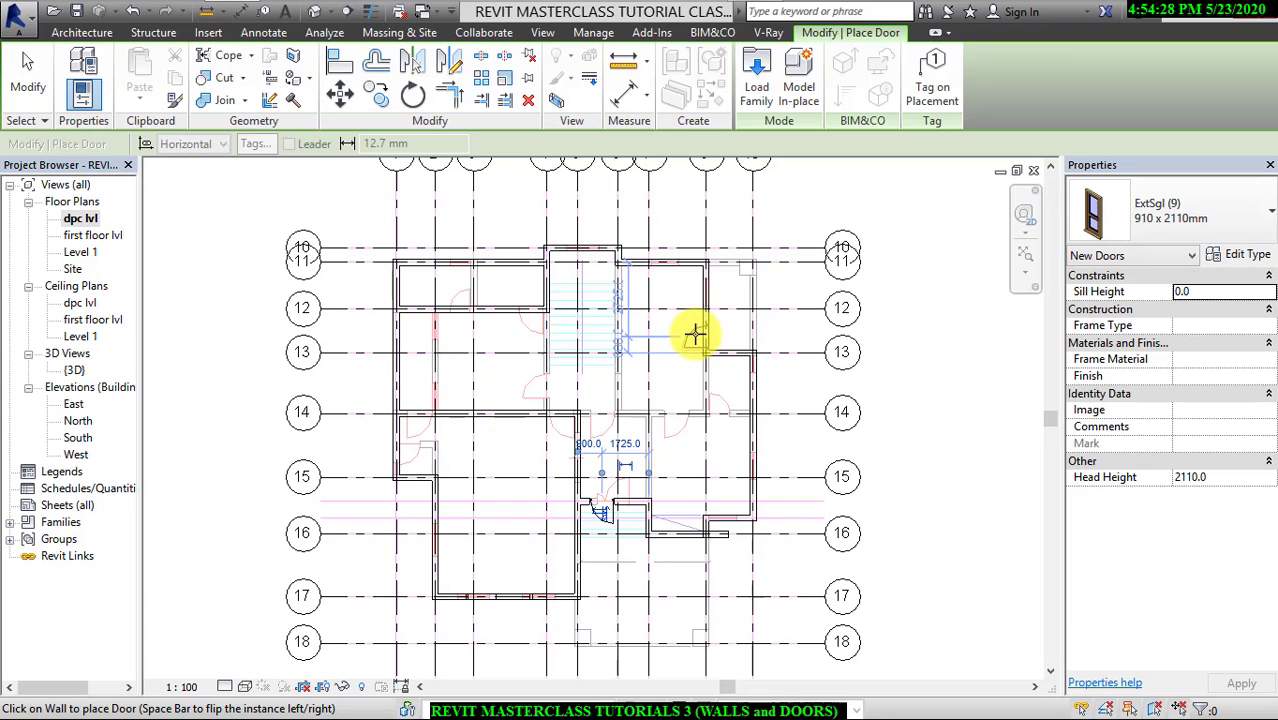
left_click(696, 337)
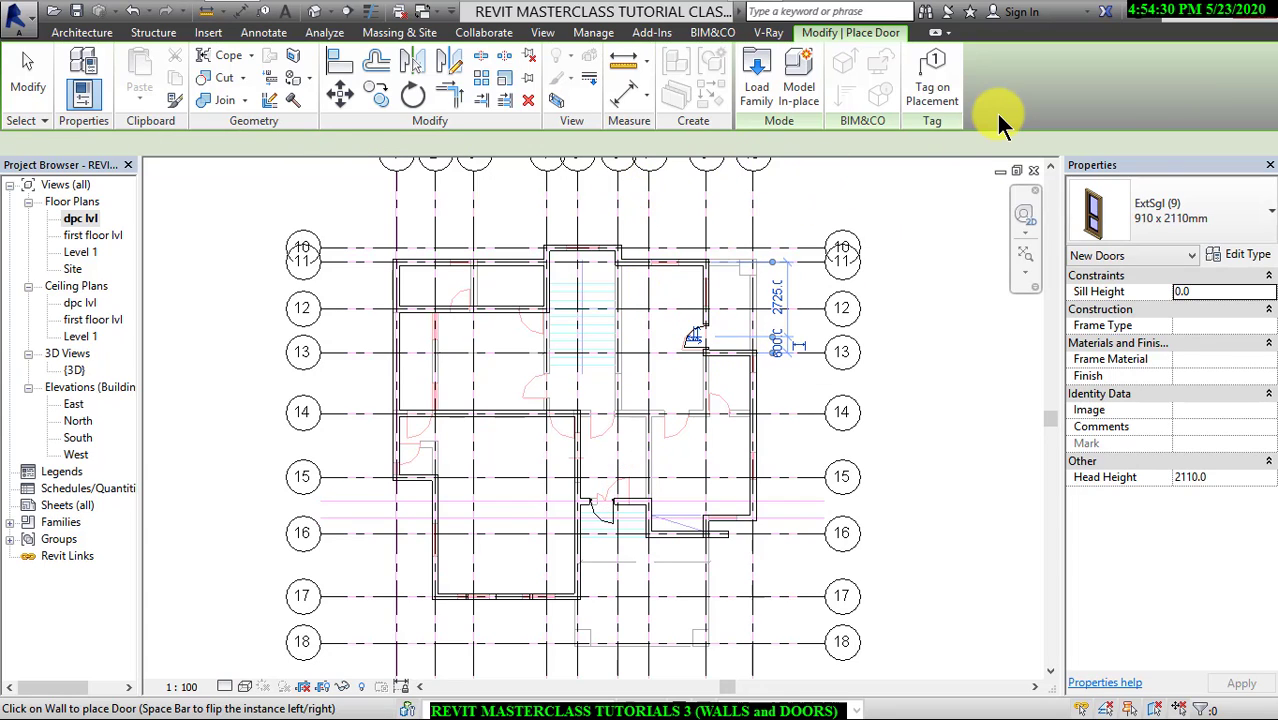
Set the Rough Width to 900 and the Rough Height to 2100 for the ExtSgl (9) 910 x 2110mm door type.
left_click(1266, 210)
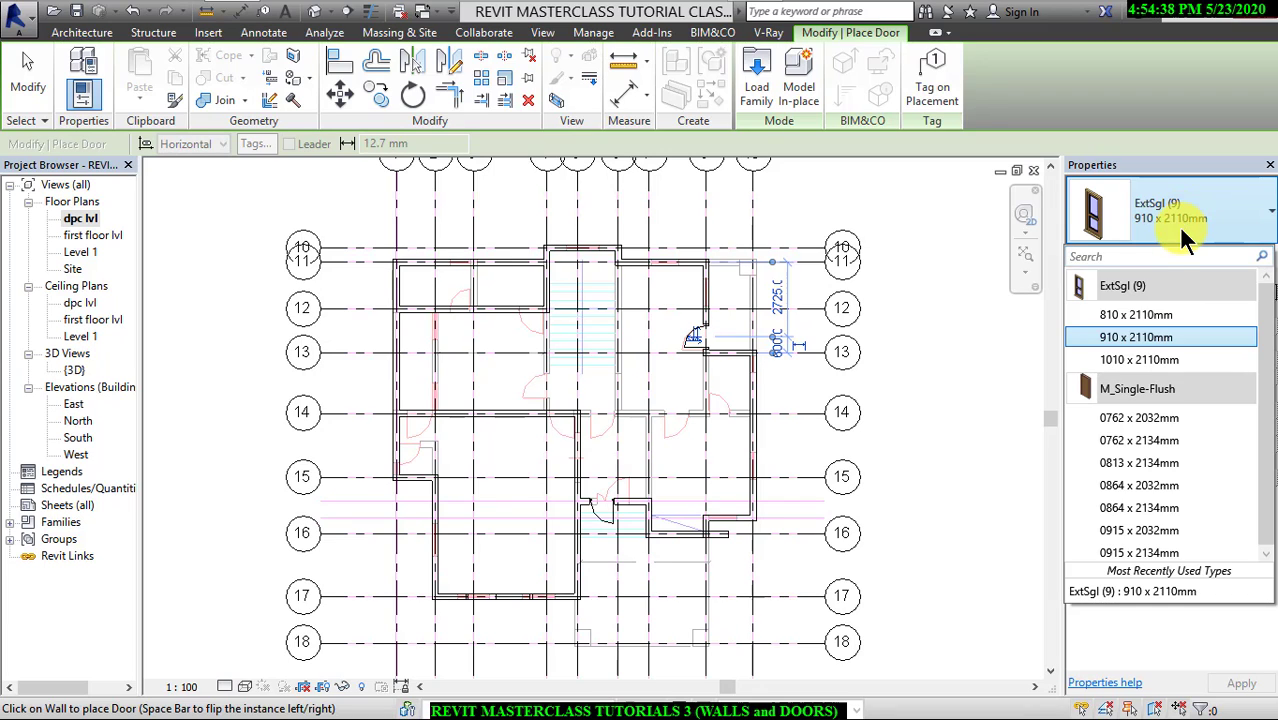
left_click(1214, 340)
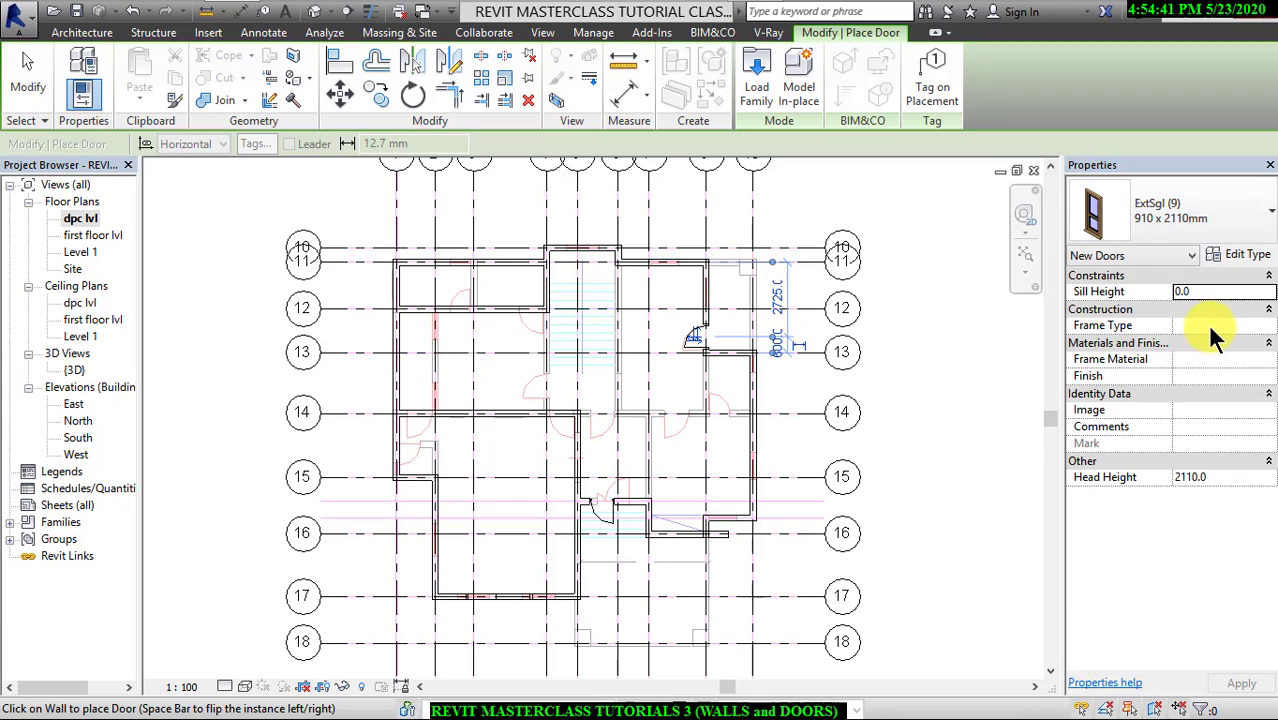
left_click(1240, 256)
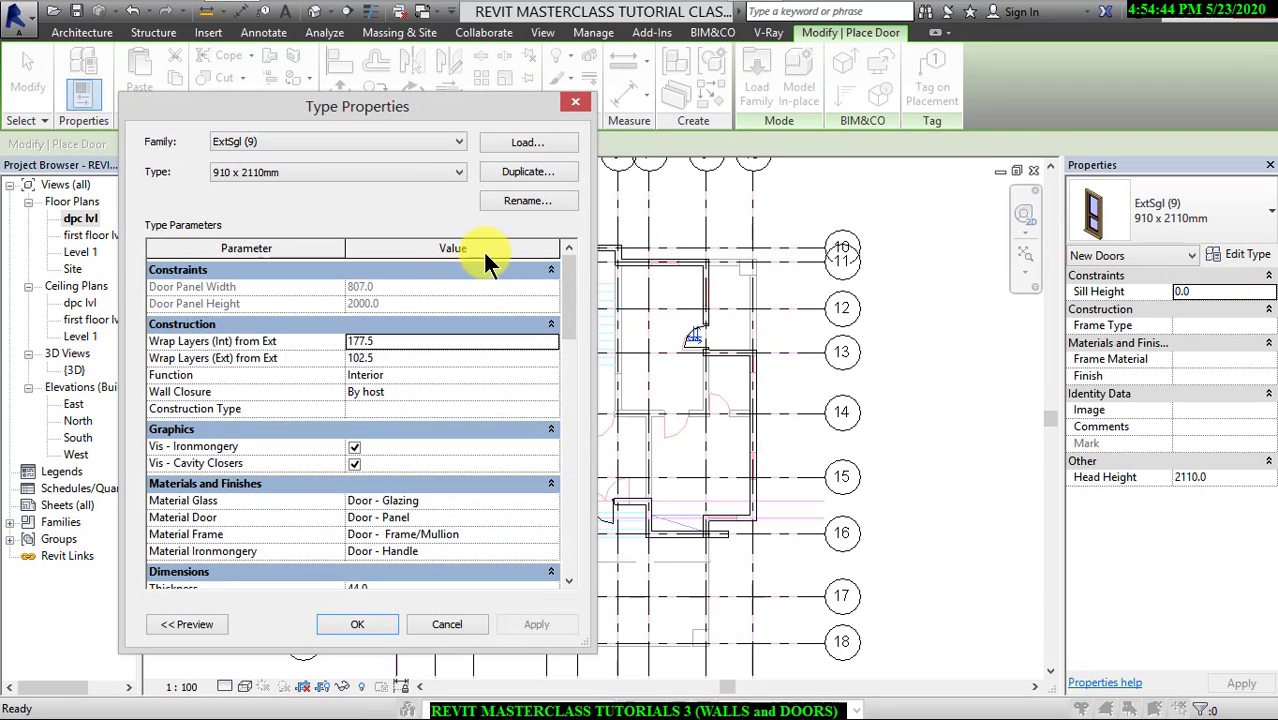
left_click_drag(573, 291, 545, 358)
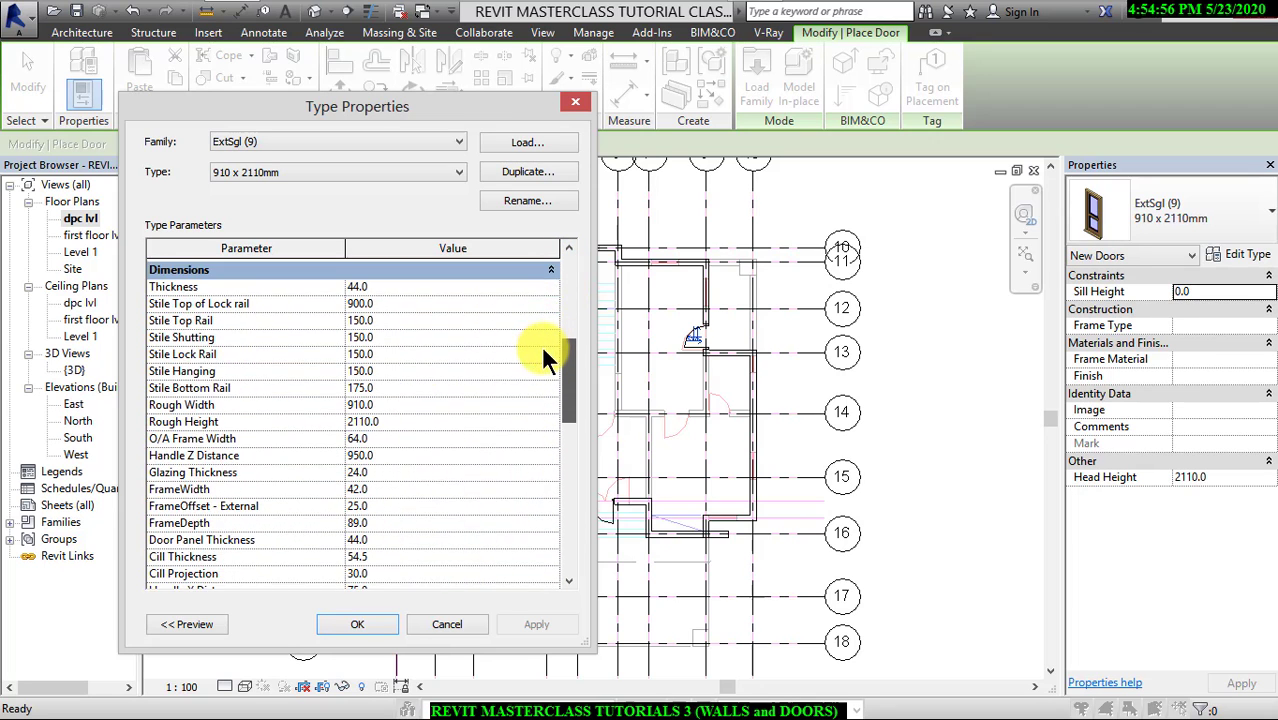
scroll(544, 360, "down", 5)
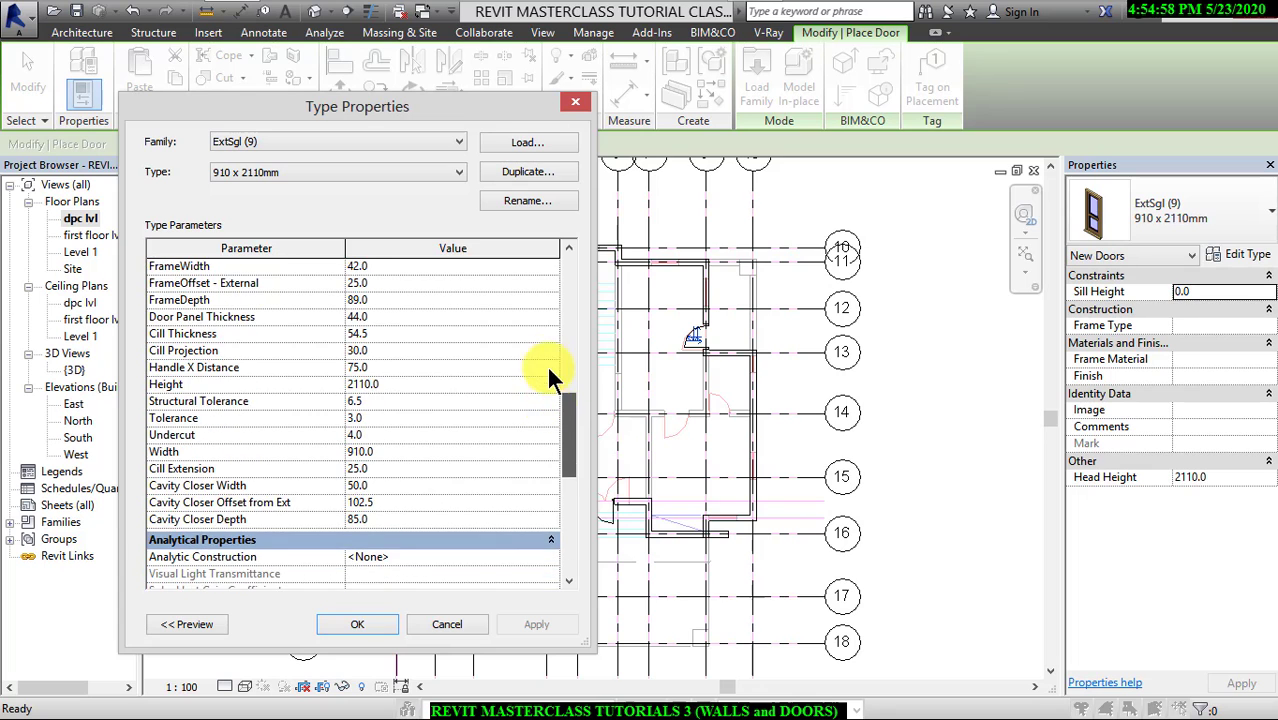
scroll(549, 310, "up", 6)
scroll(548, 312, "down", 2)
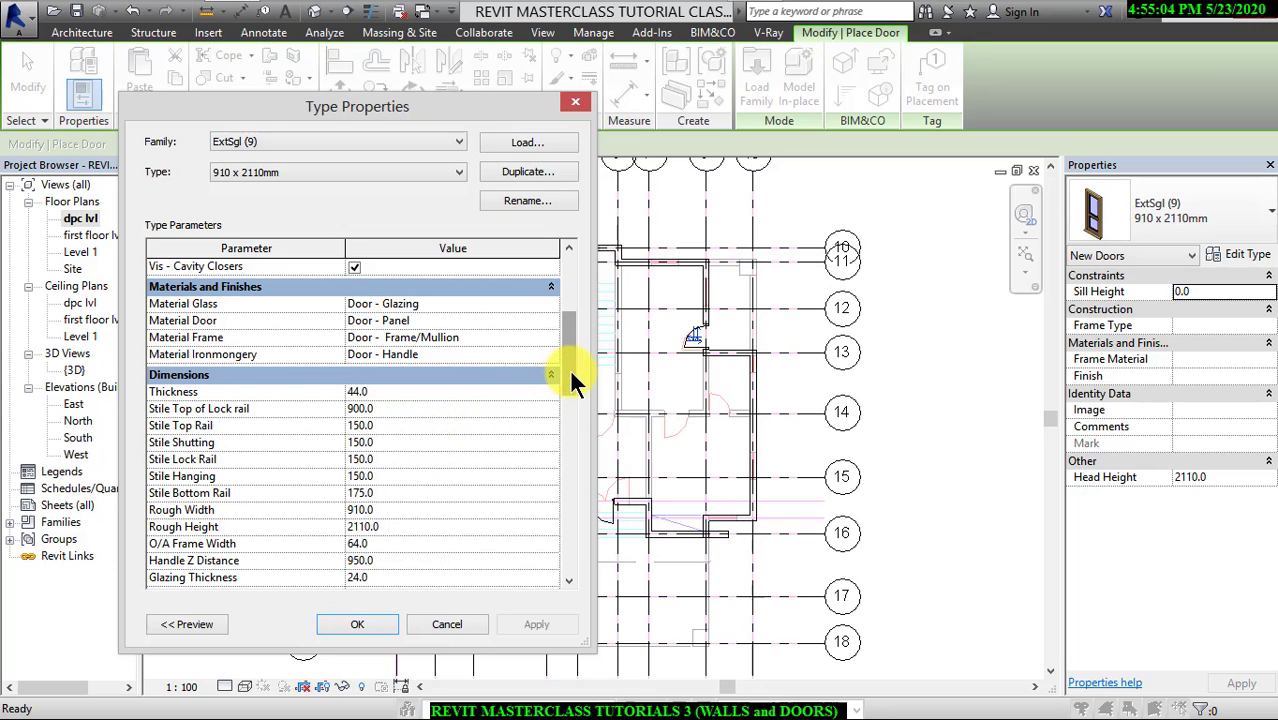
scroll(572, 381, "down", 4)
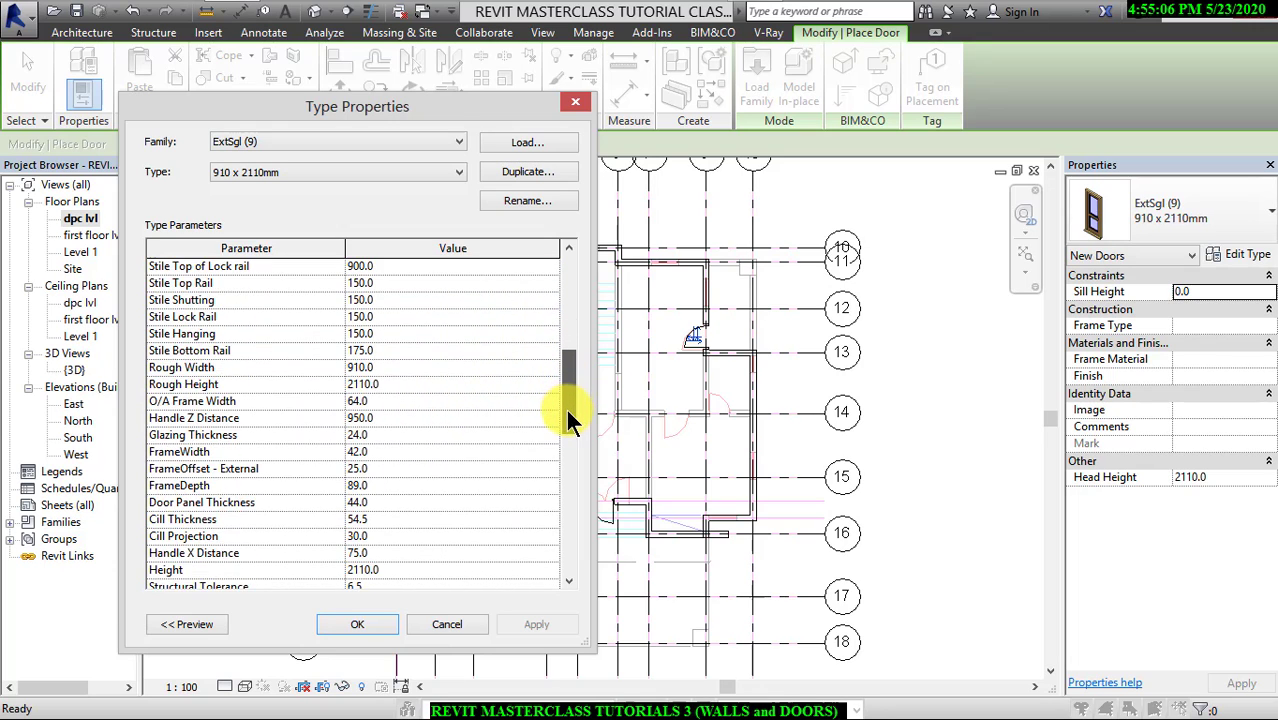
left_click(428, 368)
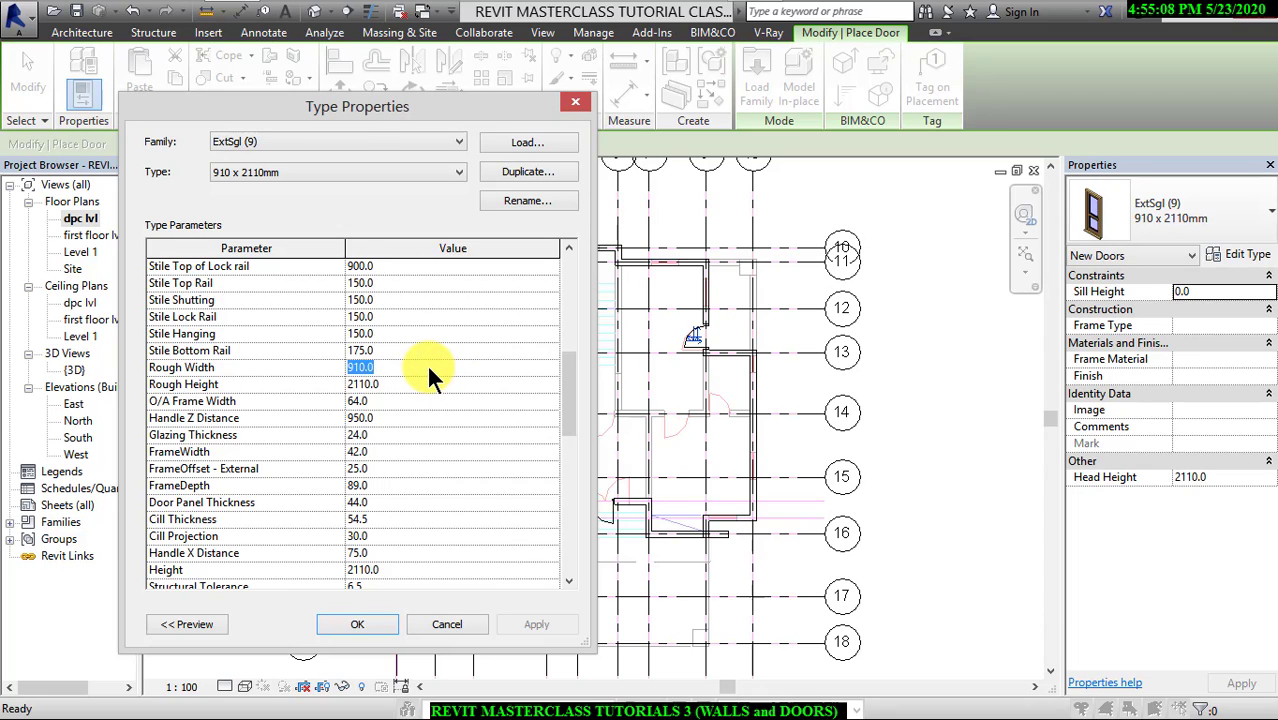
type("900")
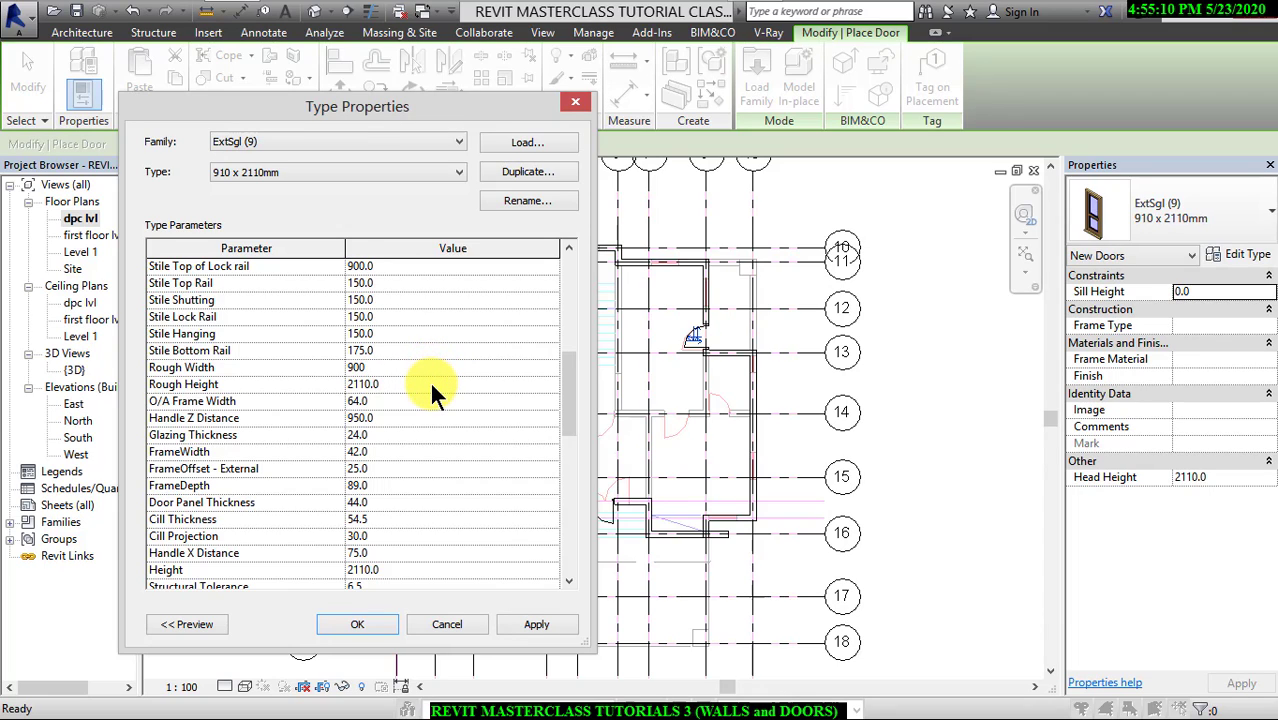
left_click(429, 380)
type("2100")
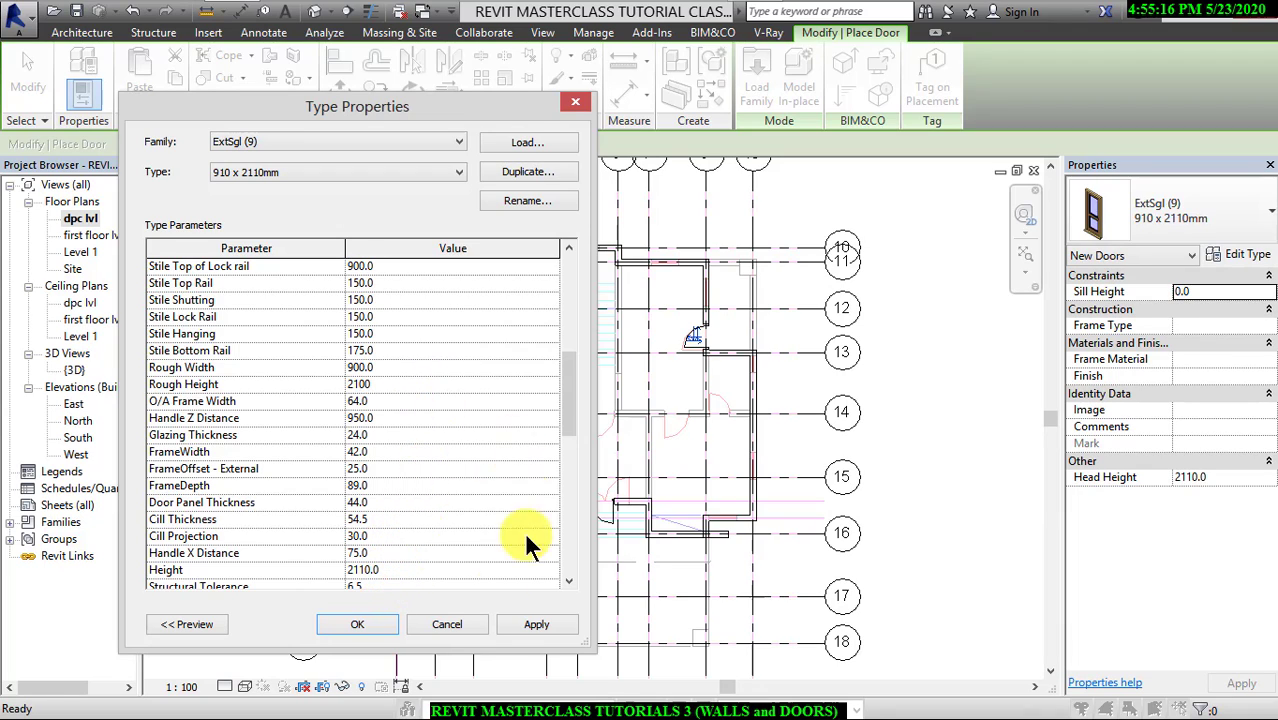
left_click(524, 621)
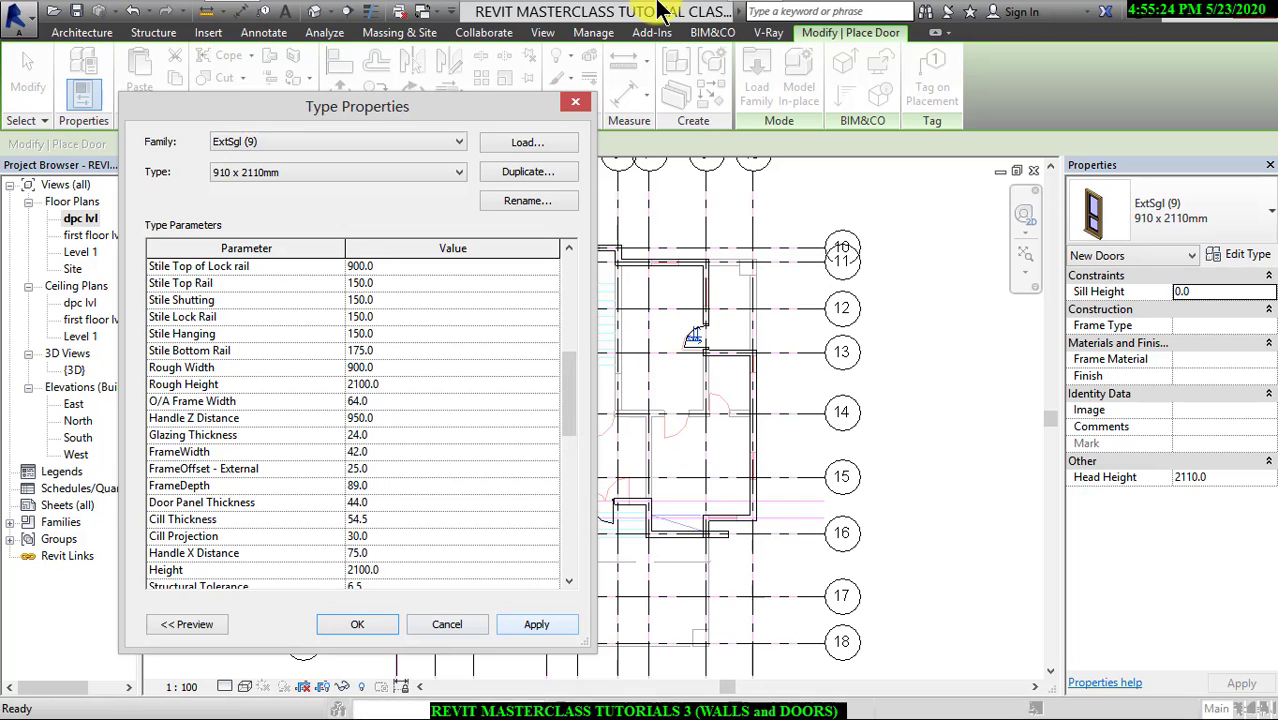
left_click(343, 628)
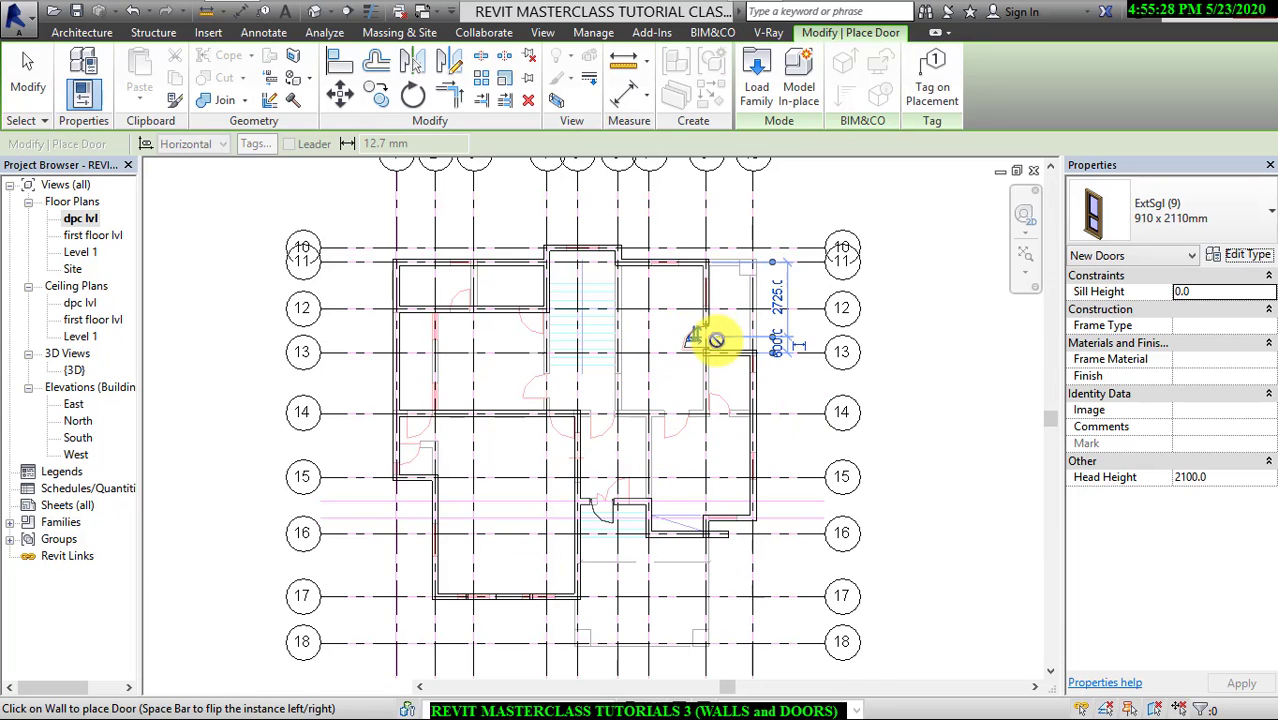
Examine how the resized doors near grid 13 and in the entrance wall fit the underlying plan's door openings.
scroll(716, 339, "up", 2)
scroll(700, 400, "down", 1)
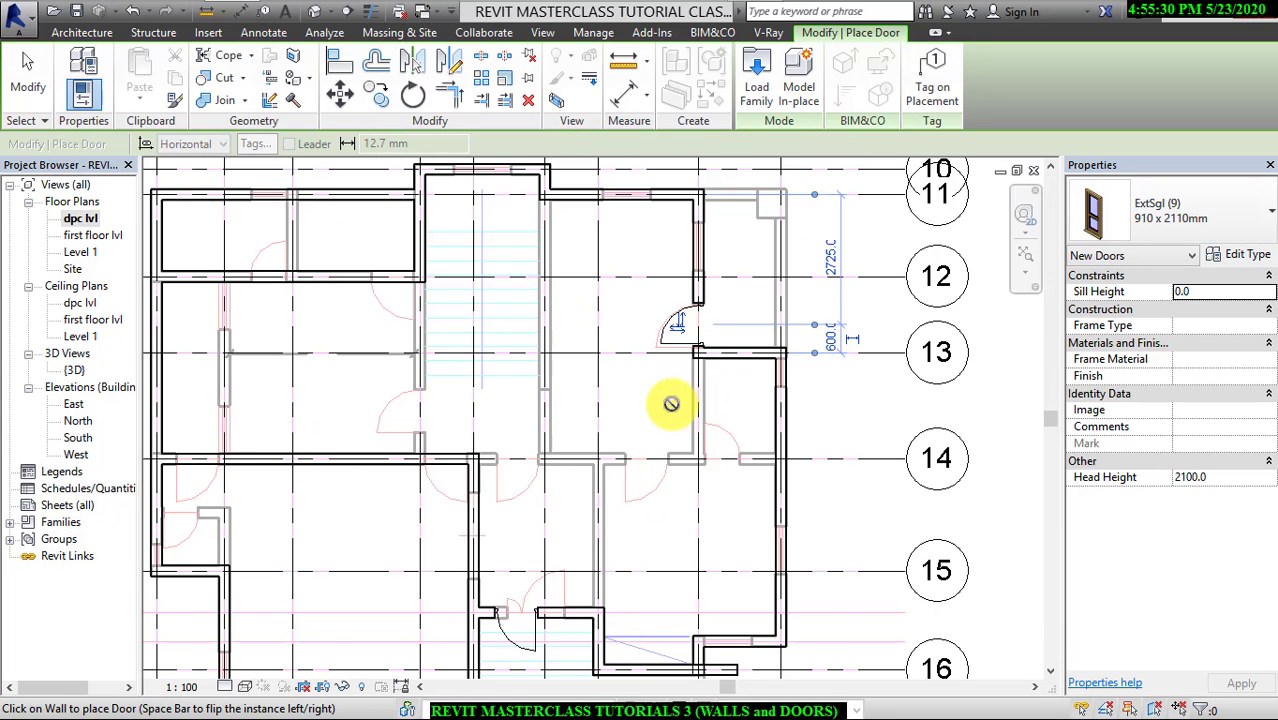
scroll(600, 400, "down", 2)
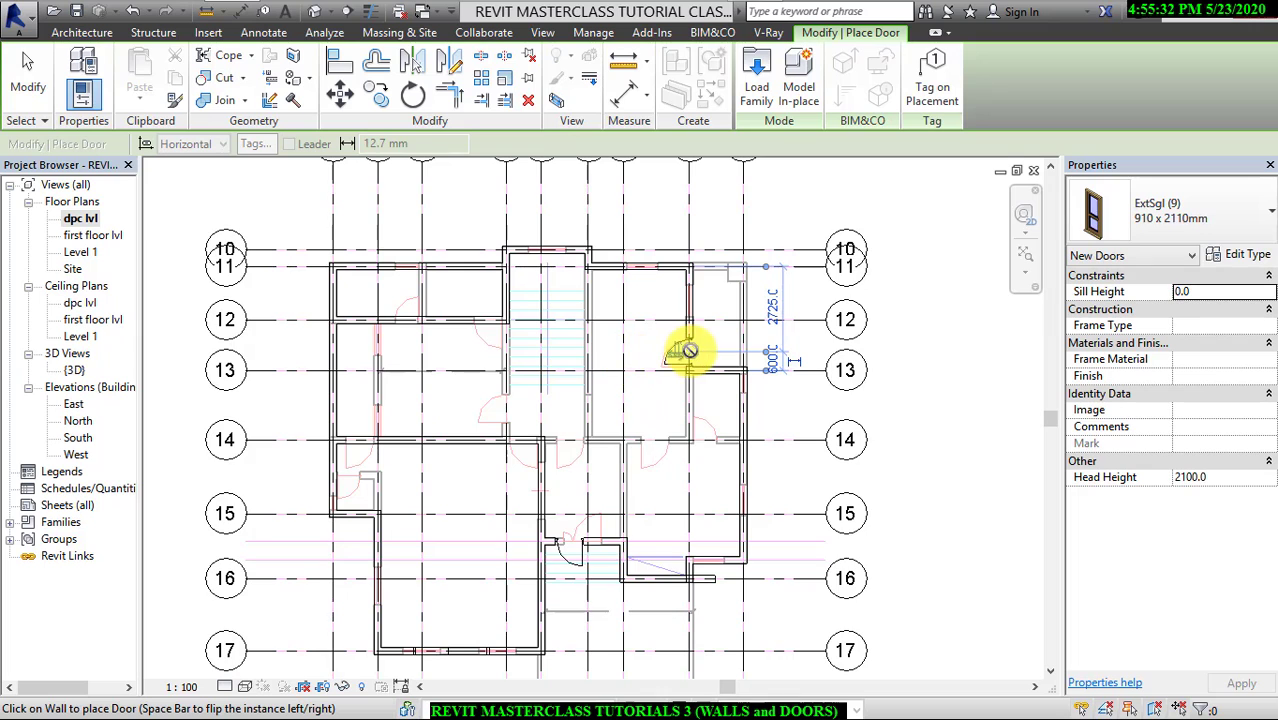
scroll(665, 355, "up", 2)
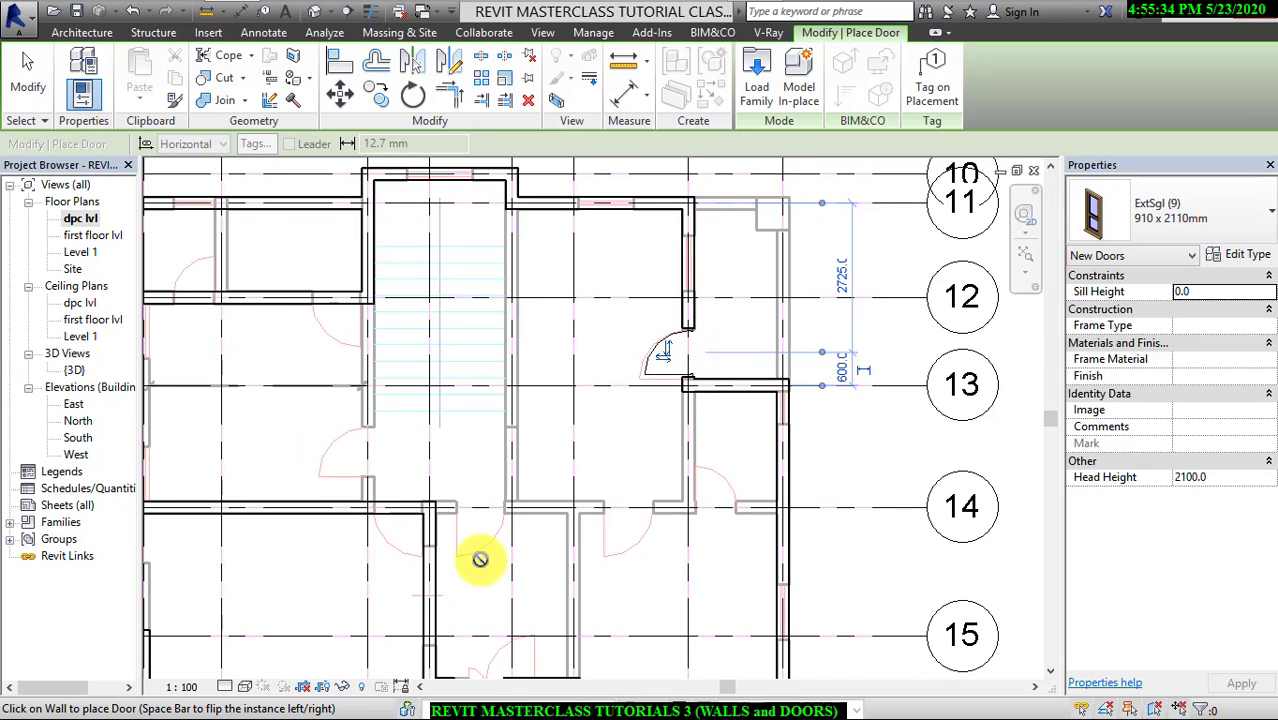
scroll(479, 560, "down", 2)
middle_click_drag(479, 560, 514, 528)
scroll(514, 525, "up", 2)
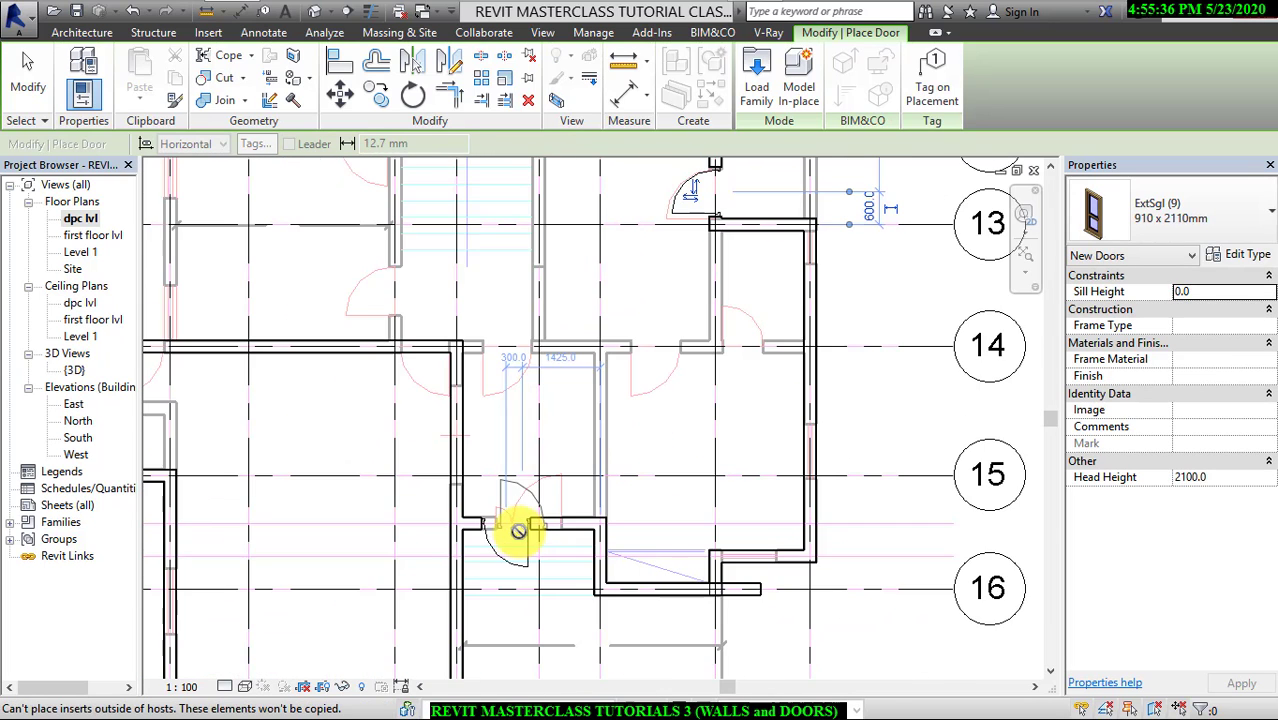
scroll(514, 559, "up", 2)
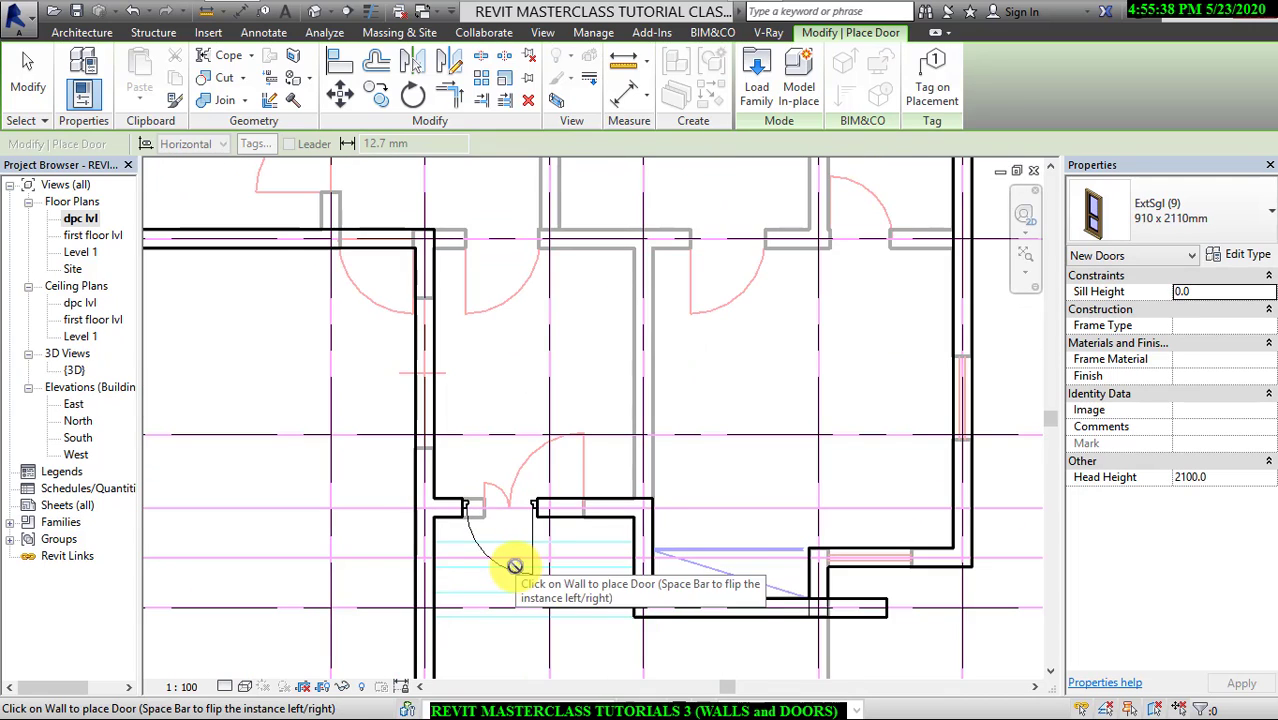
Load the window family Casement - Plain-Double (UK) (cleec).rfa from the Casement folder within Windows in Metric Library2.
scroll(504, 560, "down", 2)
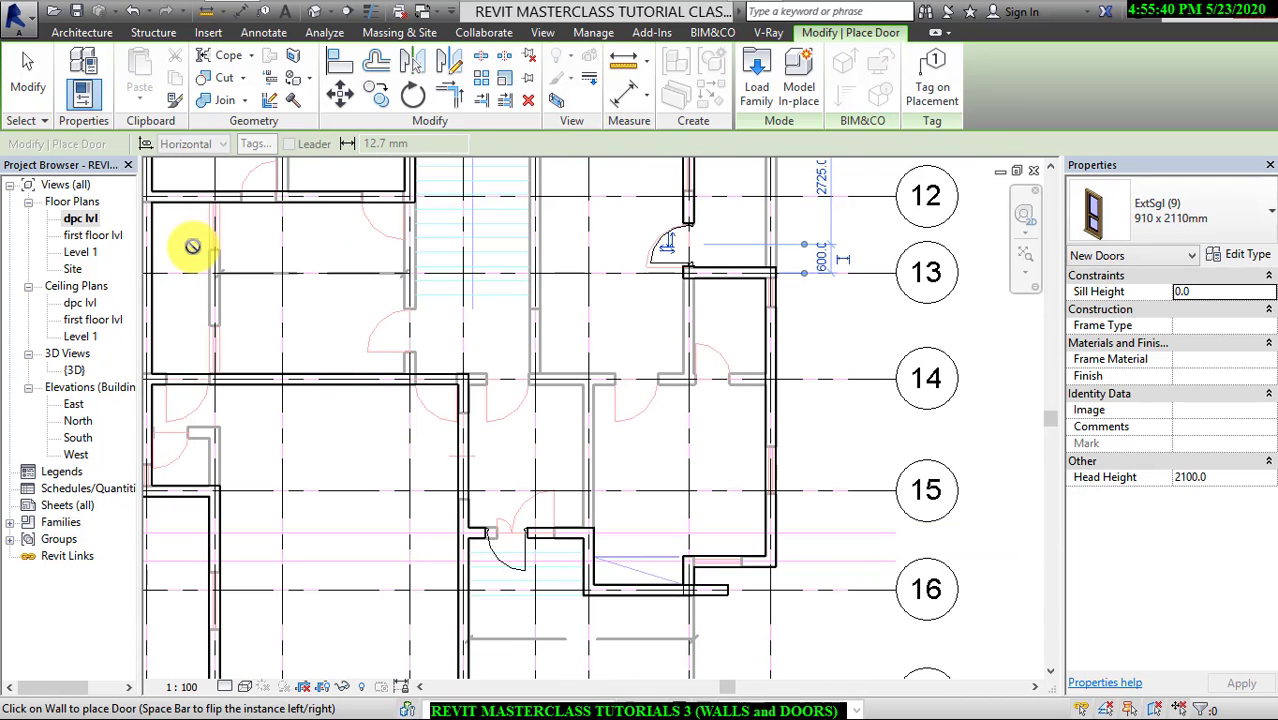
left_click(103, 33)
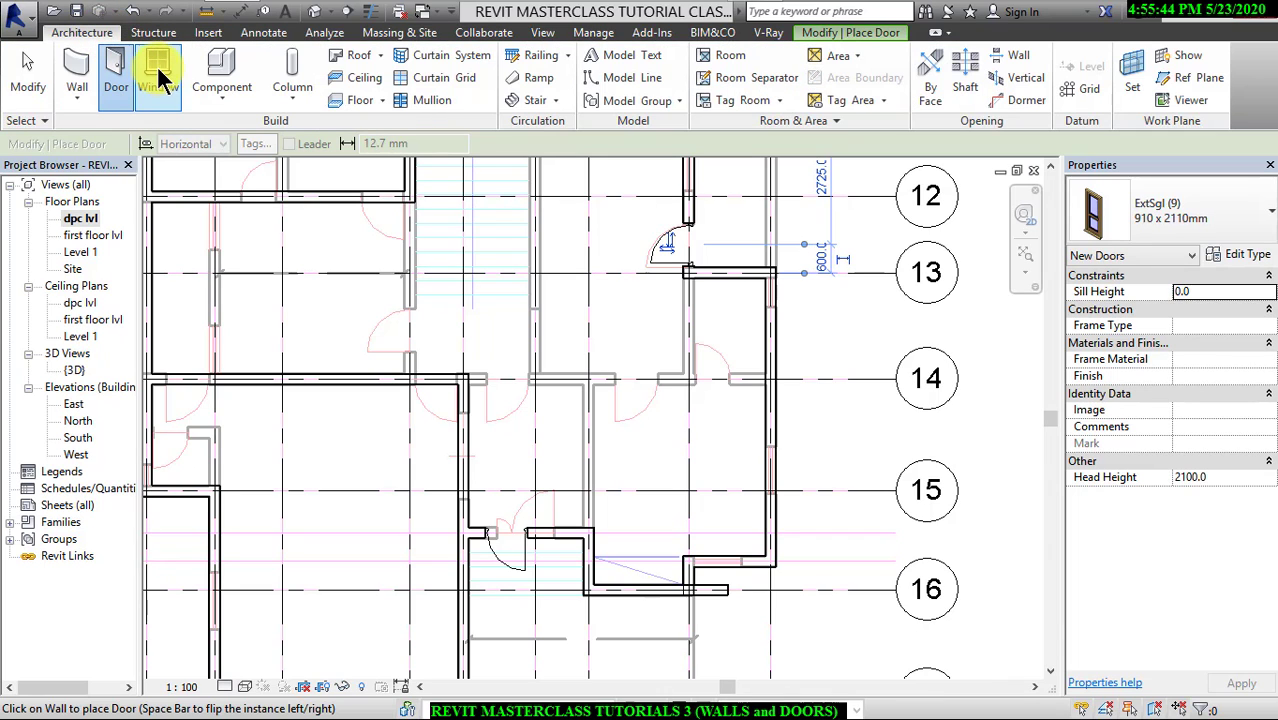
left_click(159, 68)
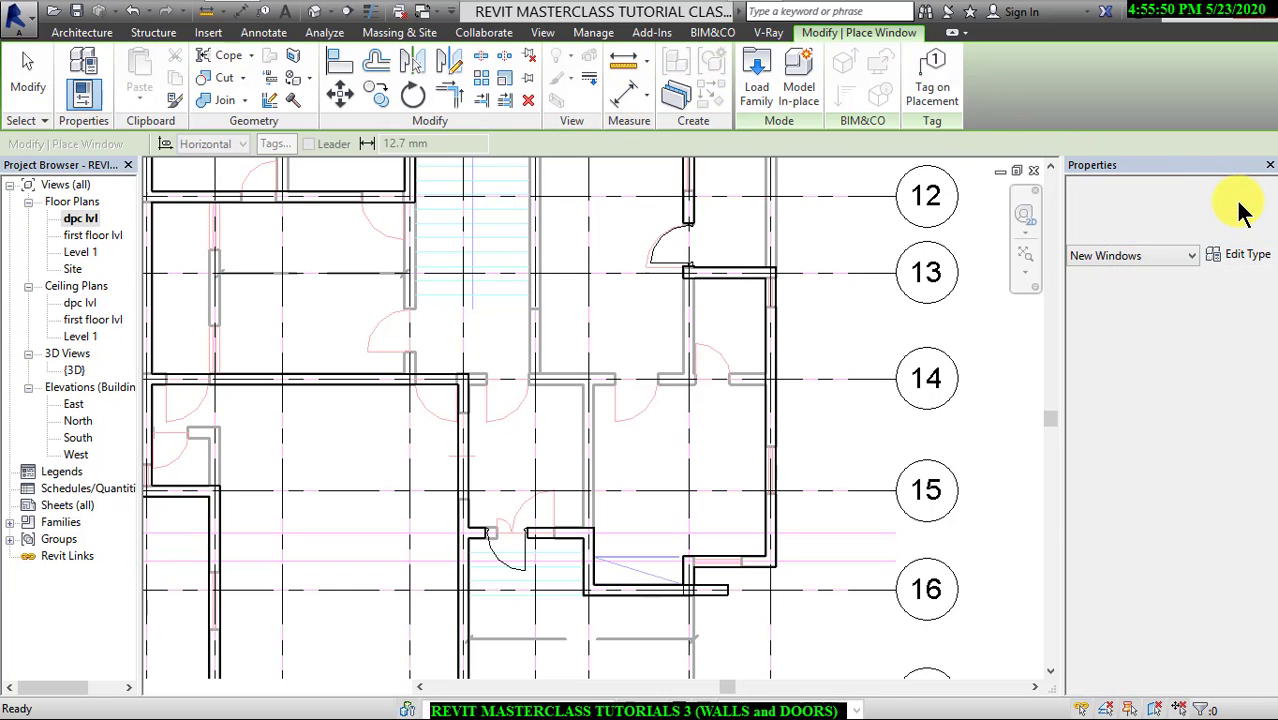
left_click(1240, 210)
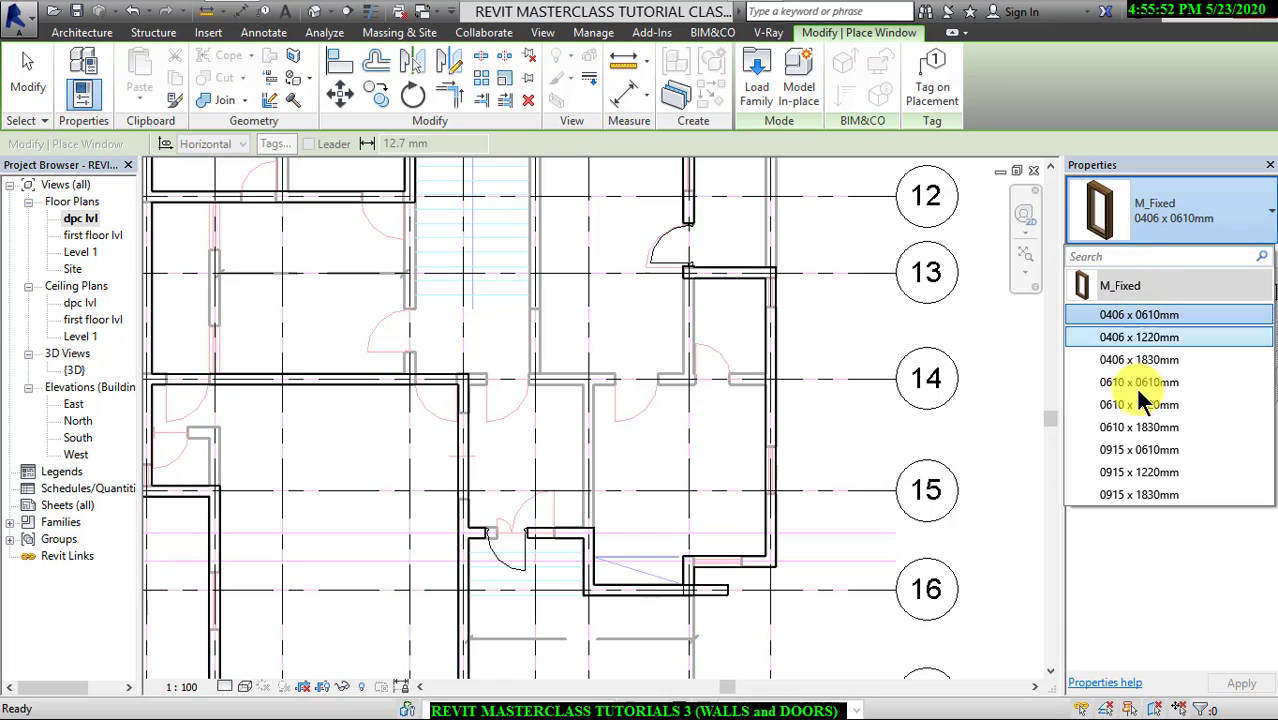
left_click(757, 62)
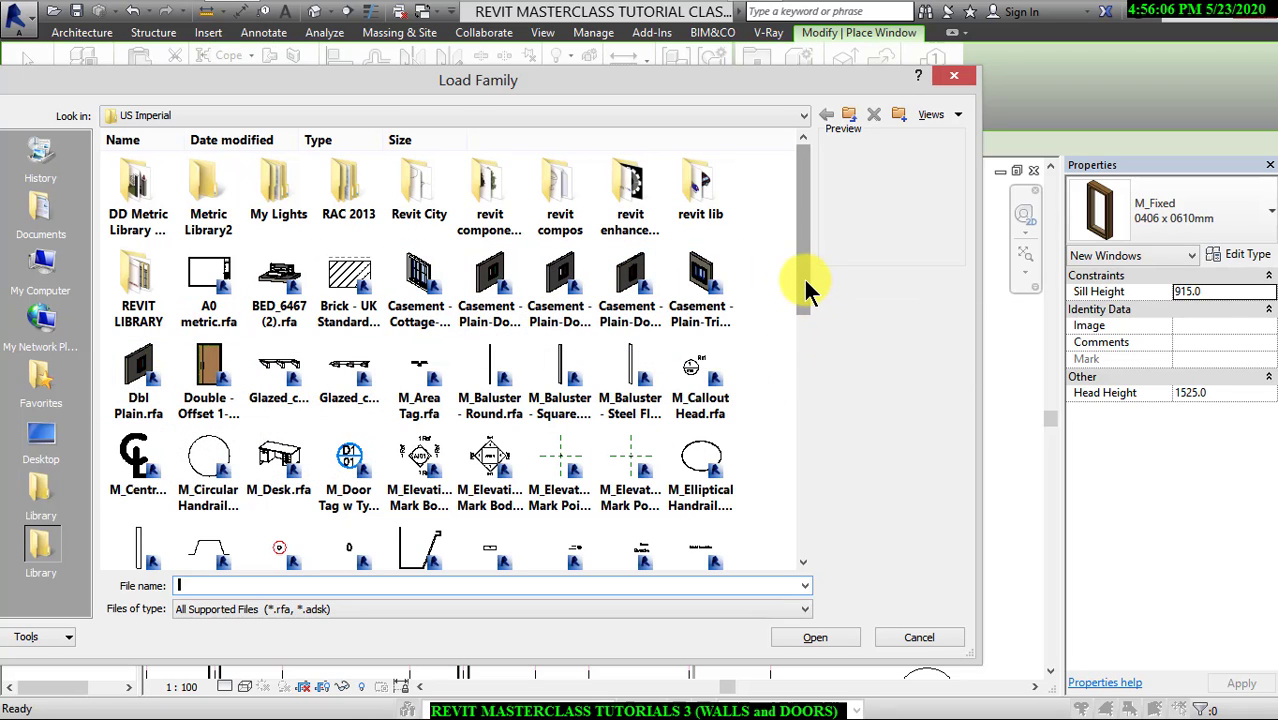
left_click_drag(806, 283, 801, 249)
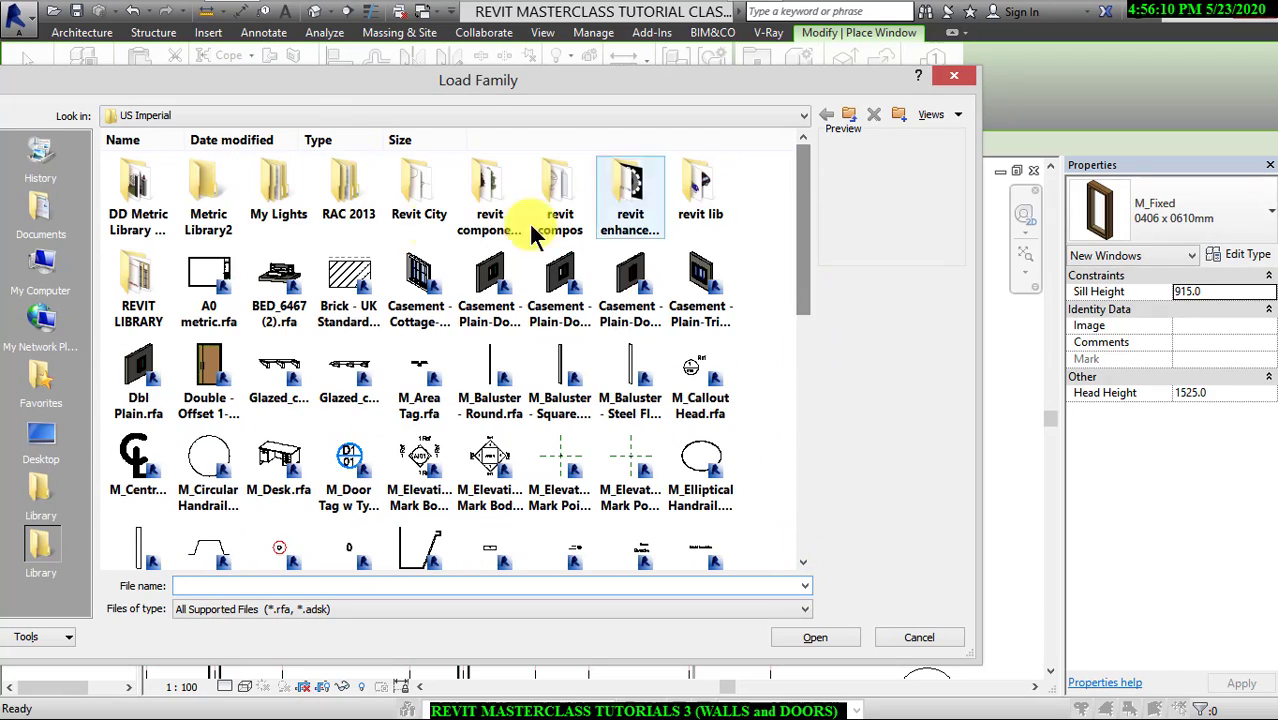
double_click(216, 182)
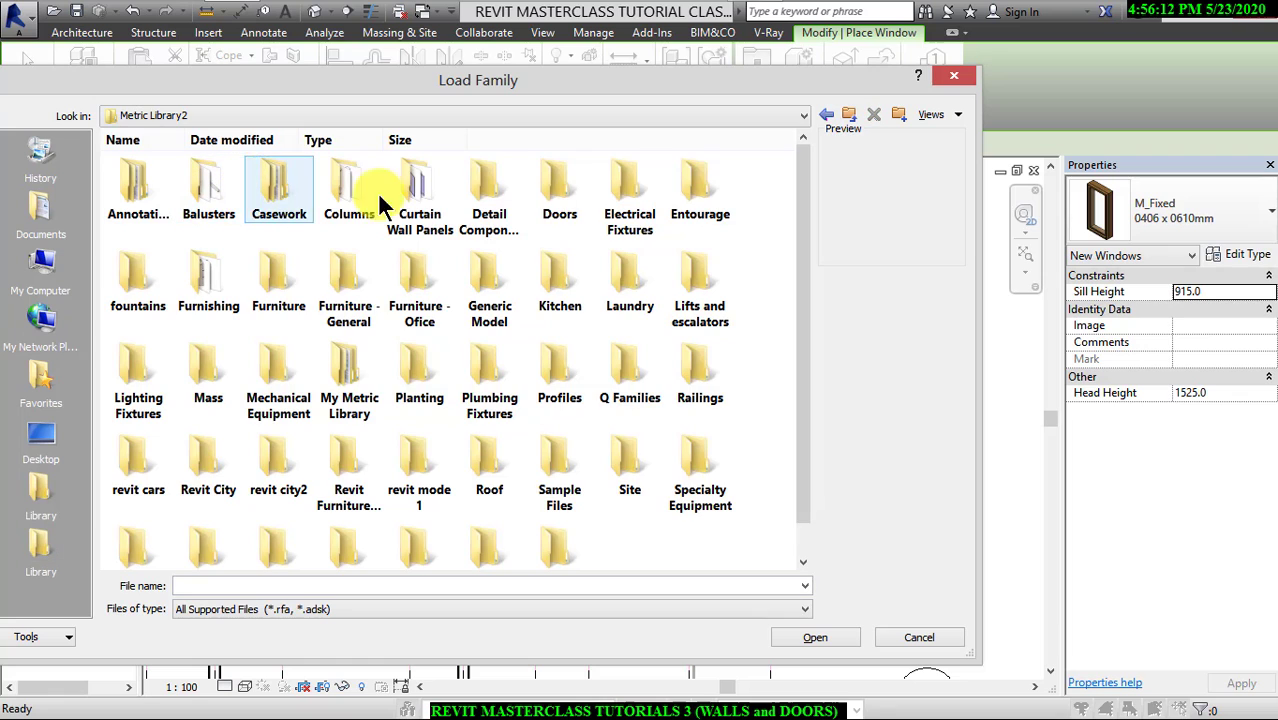
left_click_drag(795, 375, 808, 478)
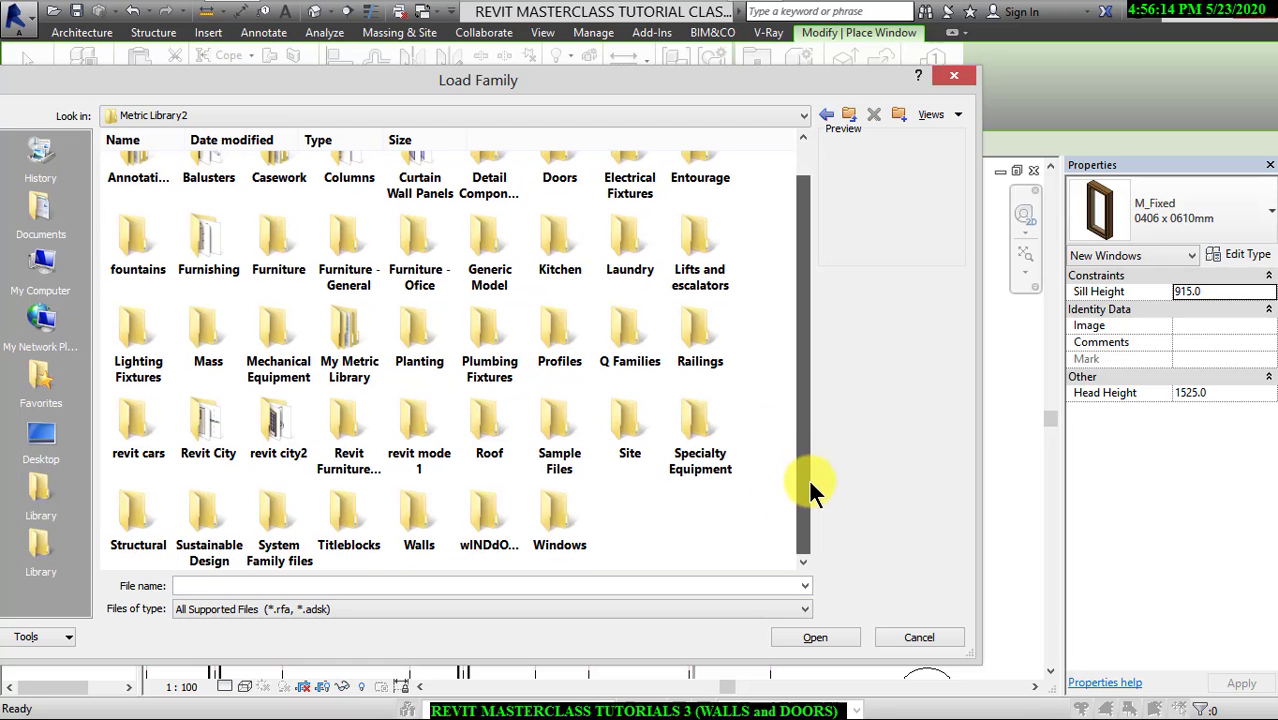
double_click(566, 511)
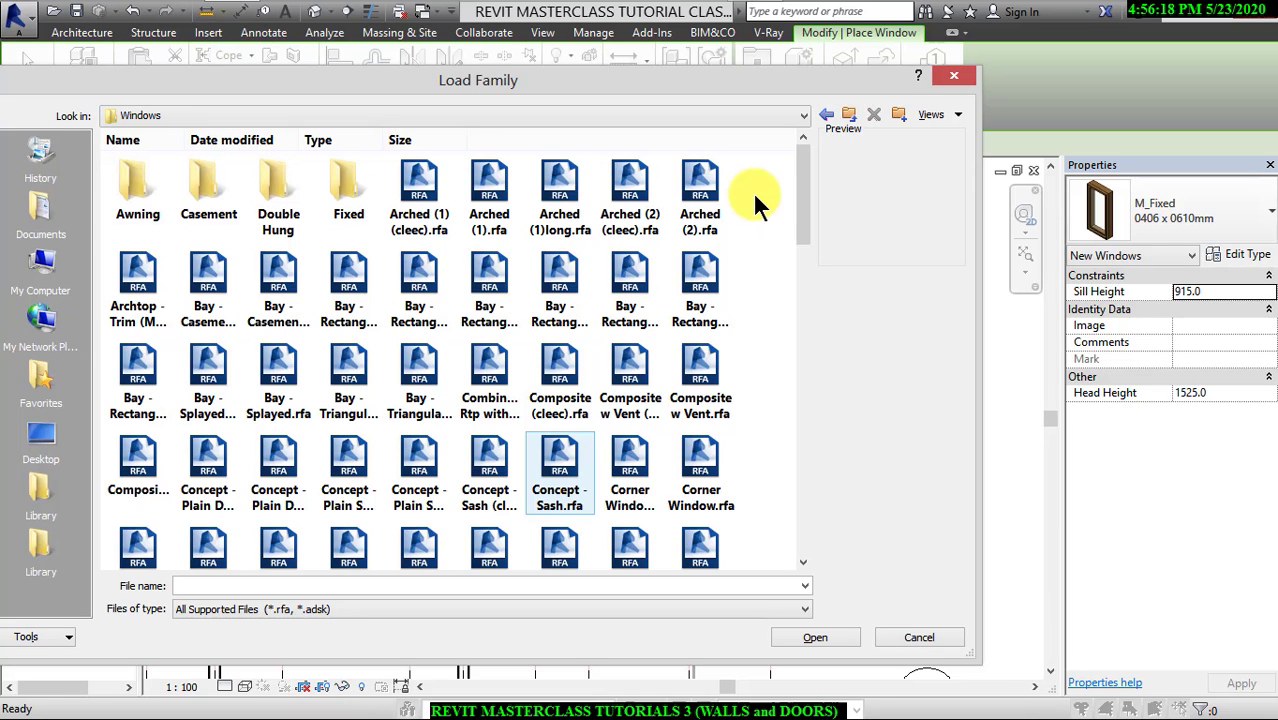
double_click(225, 198)
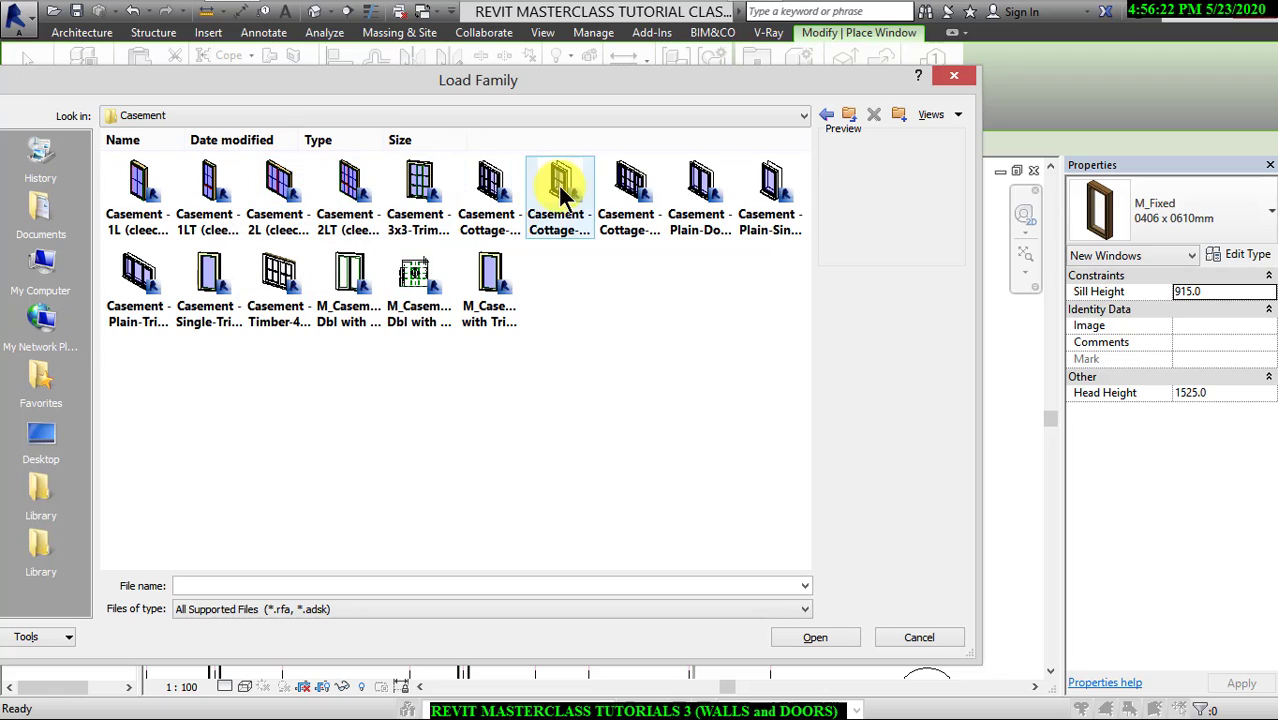
left_click(703, 190)
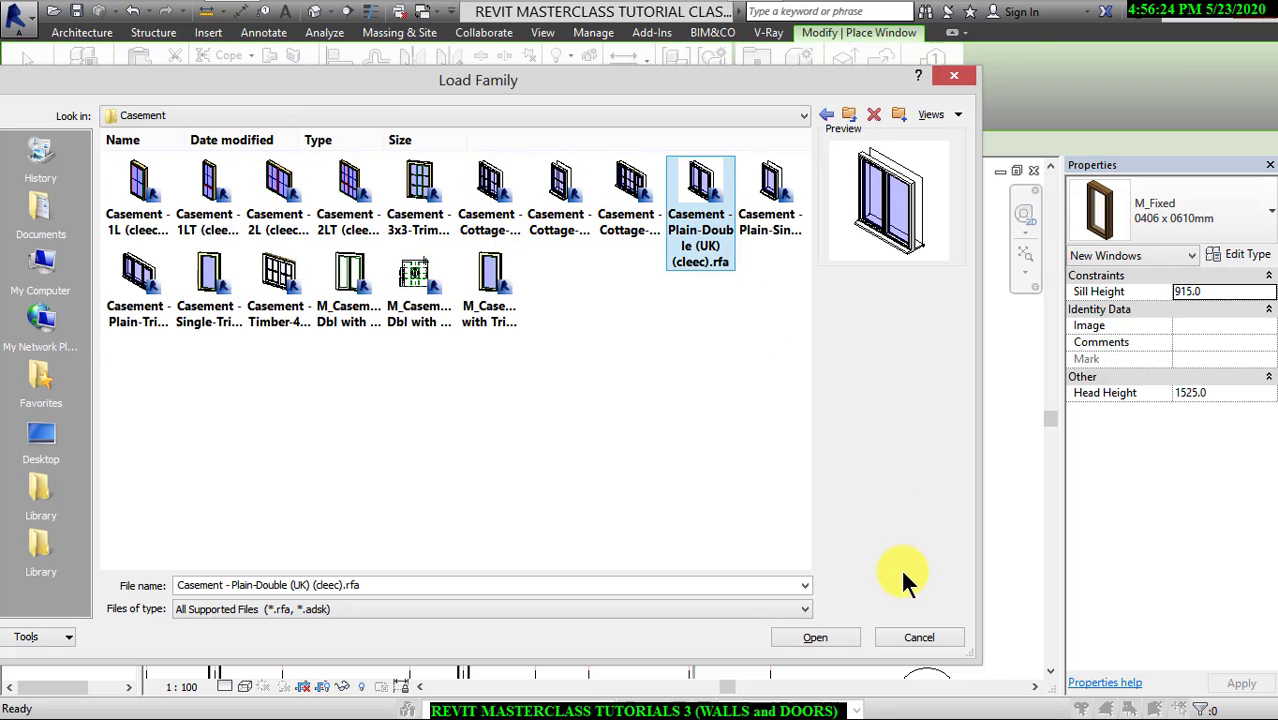
left_click(816, 638)
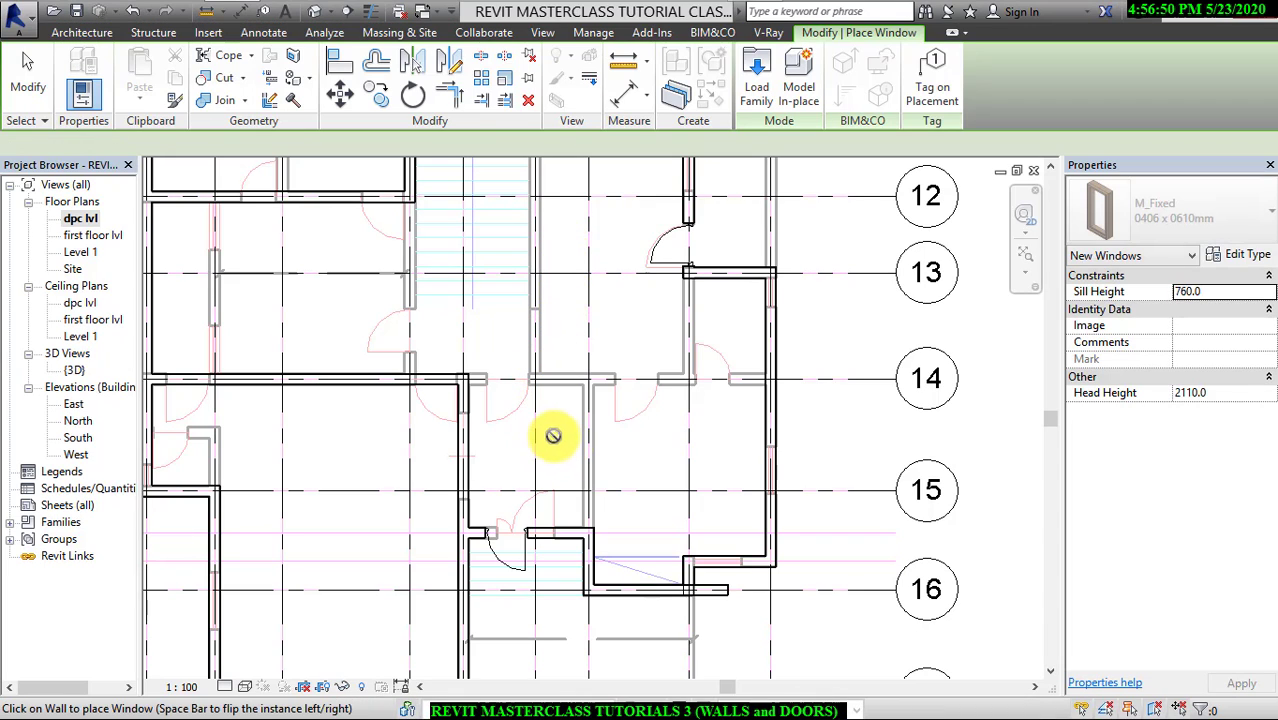
Place Casement - Plain-Double (UK) (cleec) windows in the grid 17 wall, the grid 11 wall and the outer wall just above grid 15.
middle_click_drag(553, 443, 668, 380)
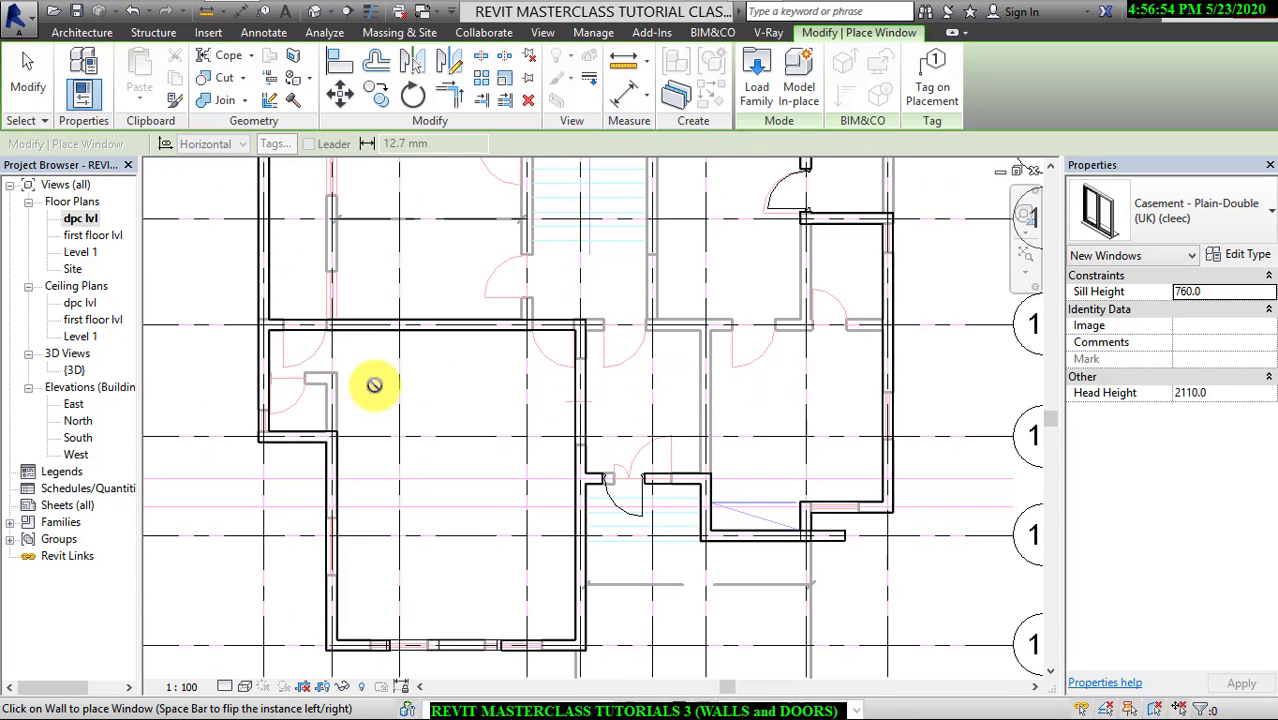
middle_click_drag(419, 374, 440, 340)
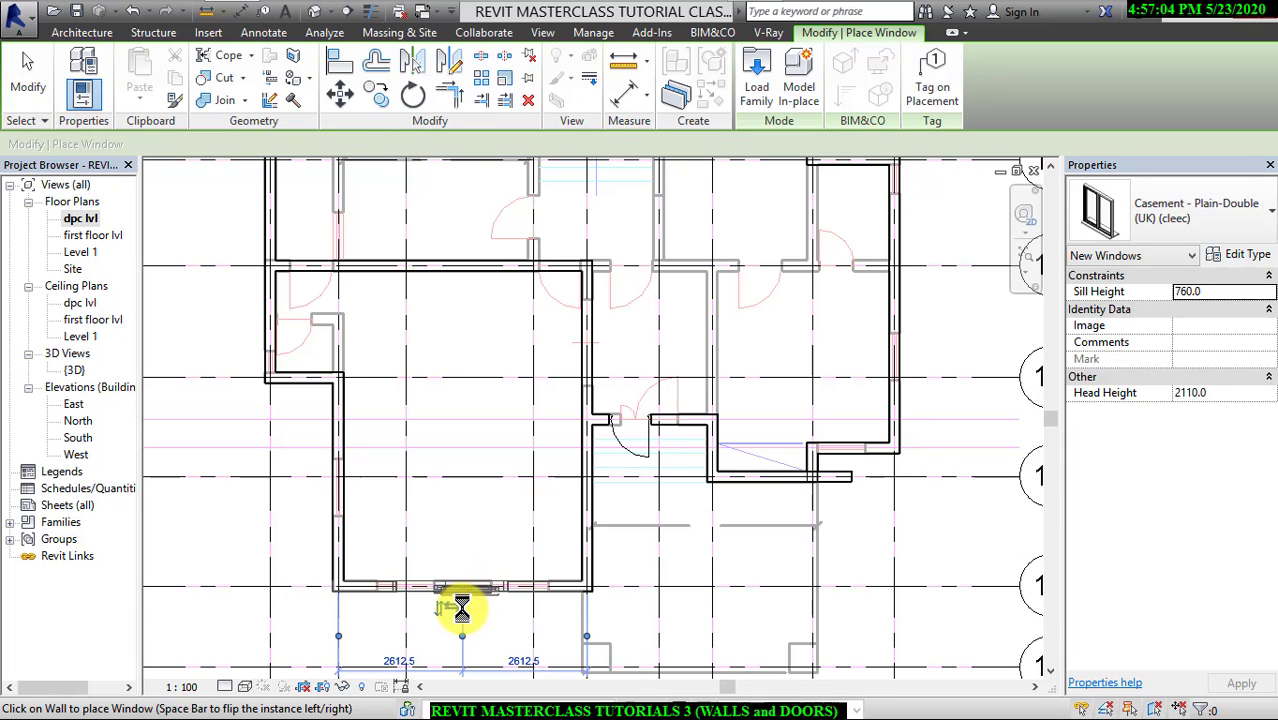
middle_click_drag(448, 389, 400, 631)
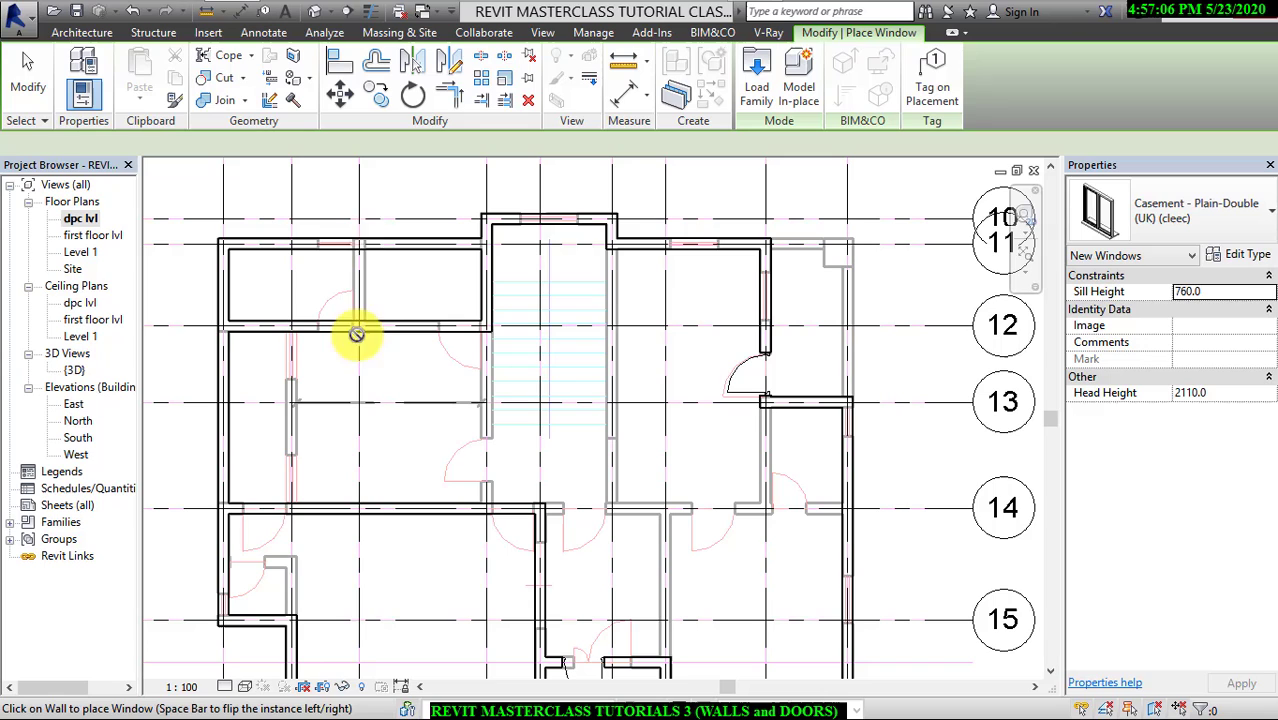
left_click(690, 246)
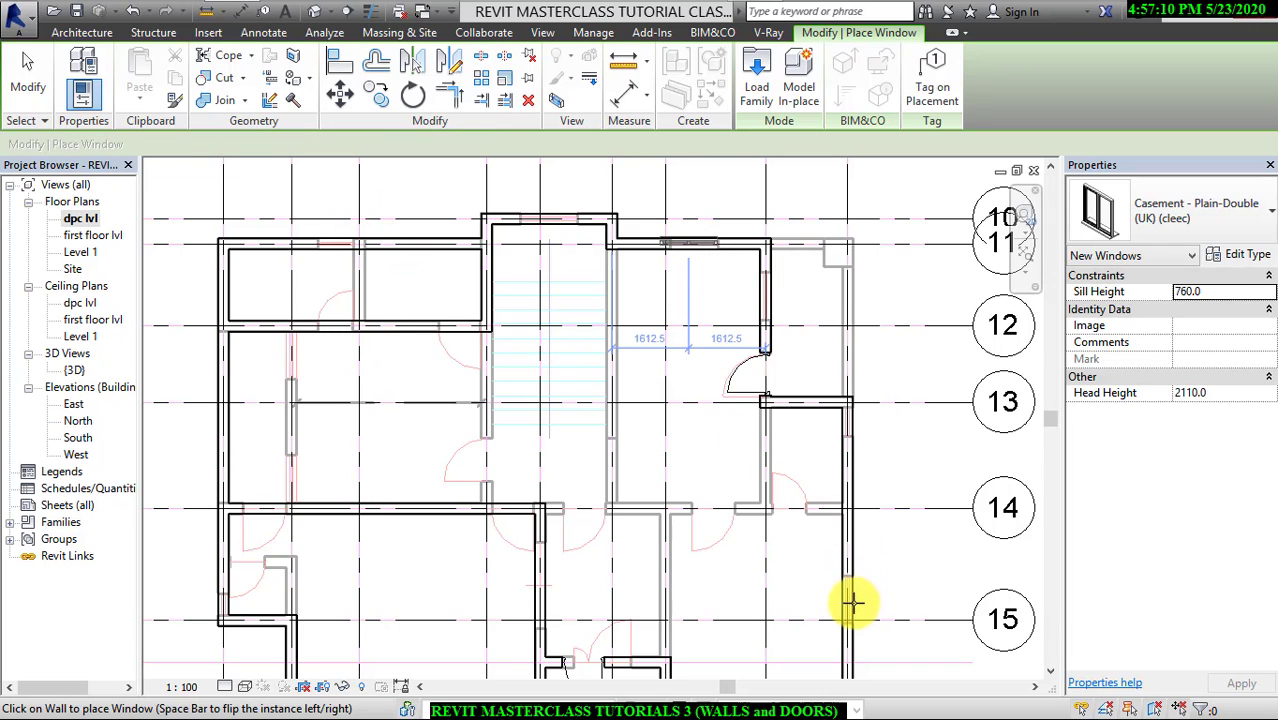
left_click(848, 597)
Place two more casement windows, in the short wall between grids 15 and 16 and in the living room's side wall at grid 16.
middle_click_drag(860, 453, 850, 250)
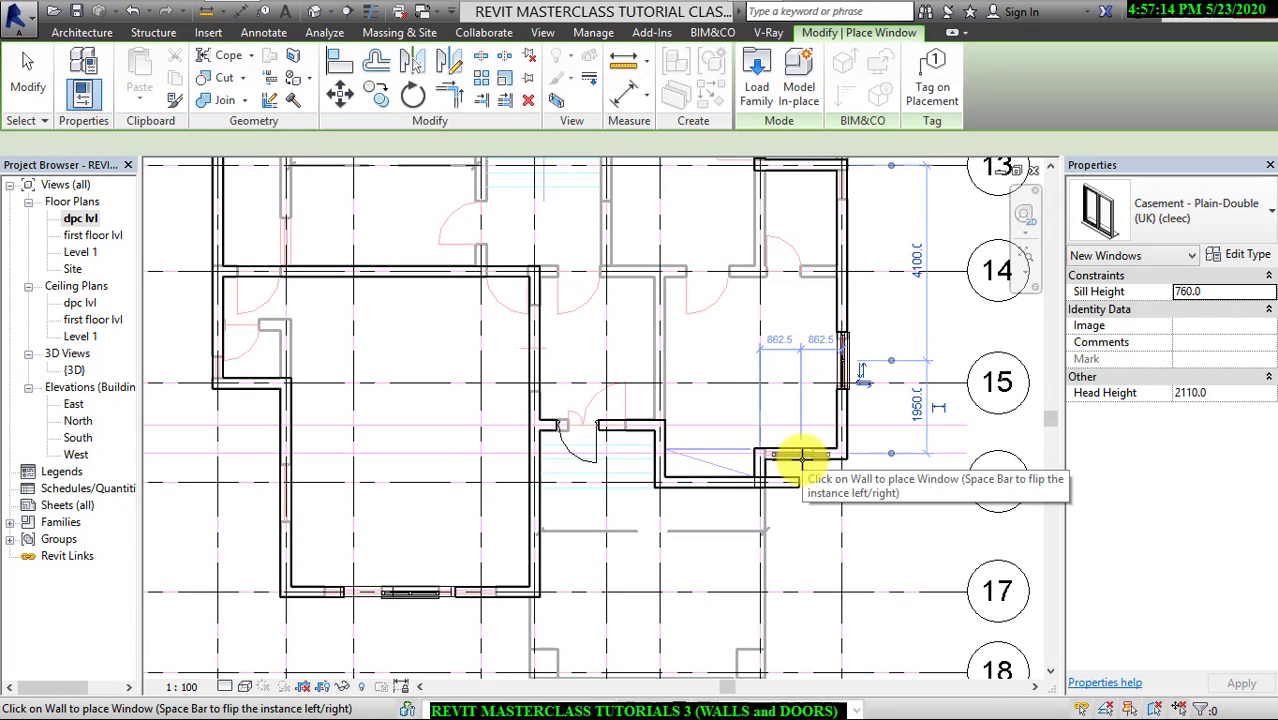
left_click(806, 463)
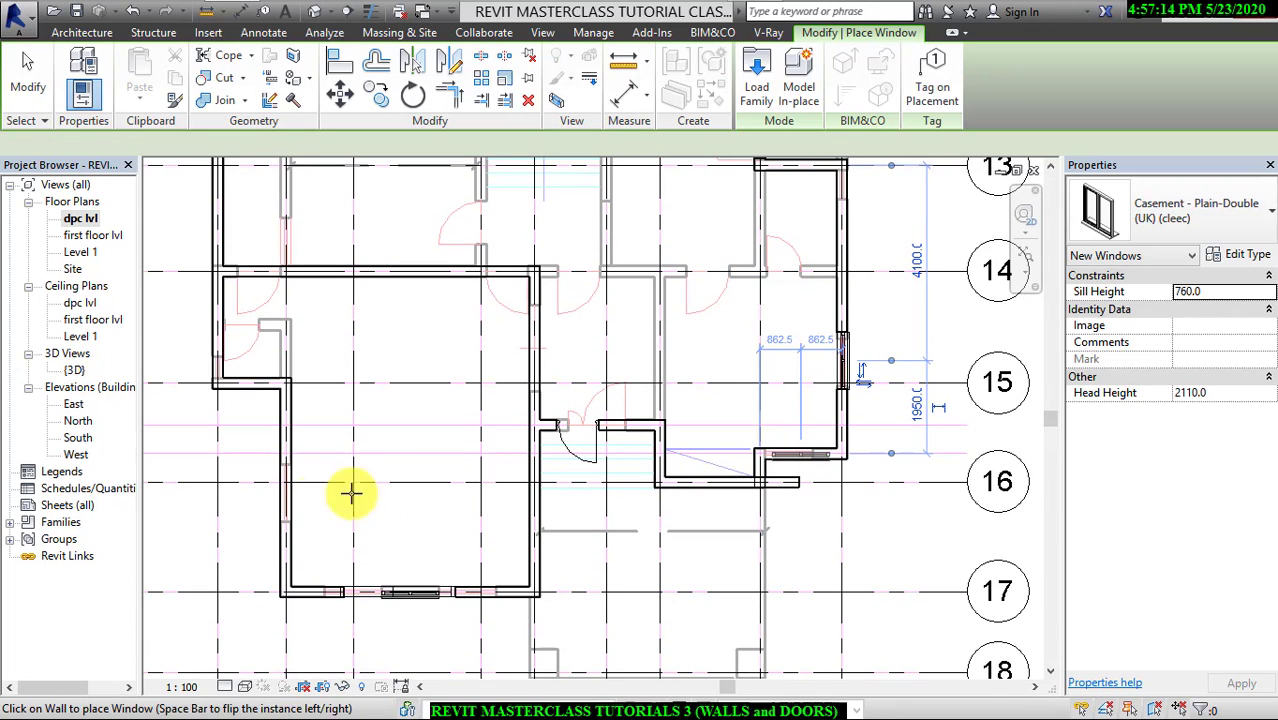
left_click(285, 488)
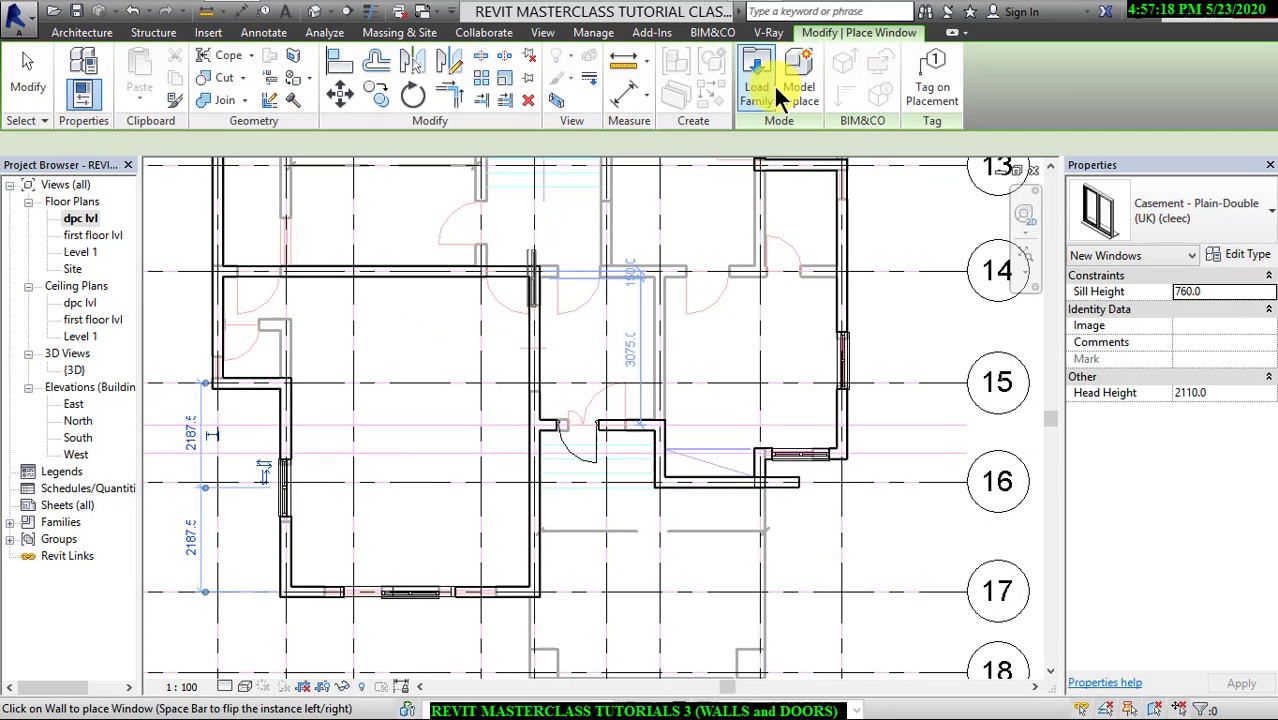
key("Escape")
key("Escape")
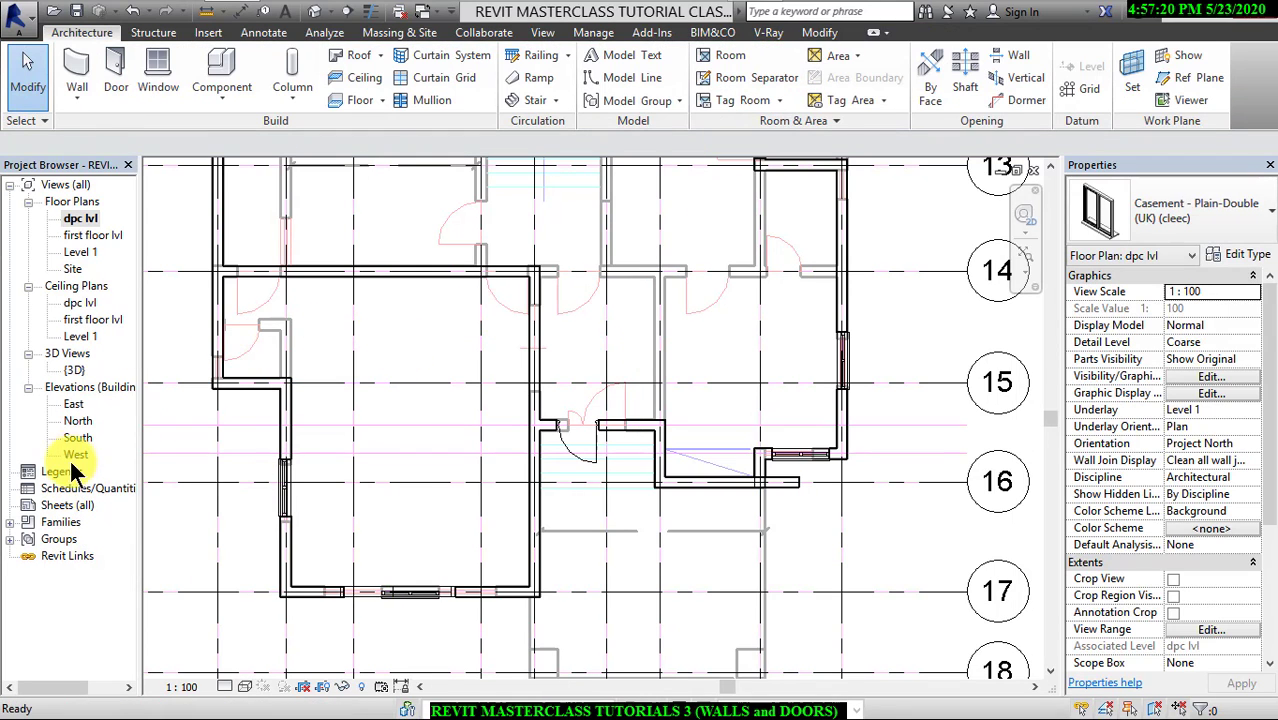
In the 3D view, reset the profile of the front 225 mm wall to remove its hexagonal cut-out.
double_click(77, 438)
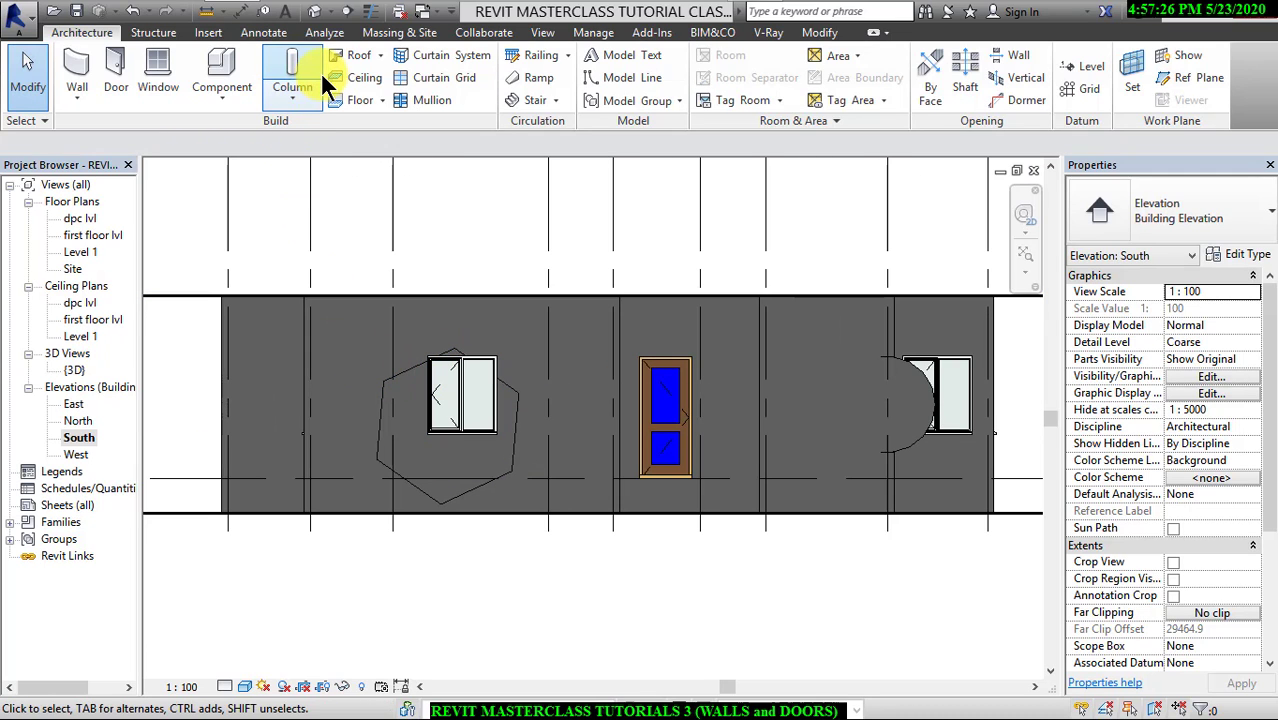
left_click(312, 12)
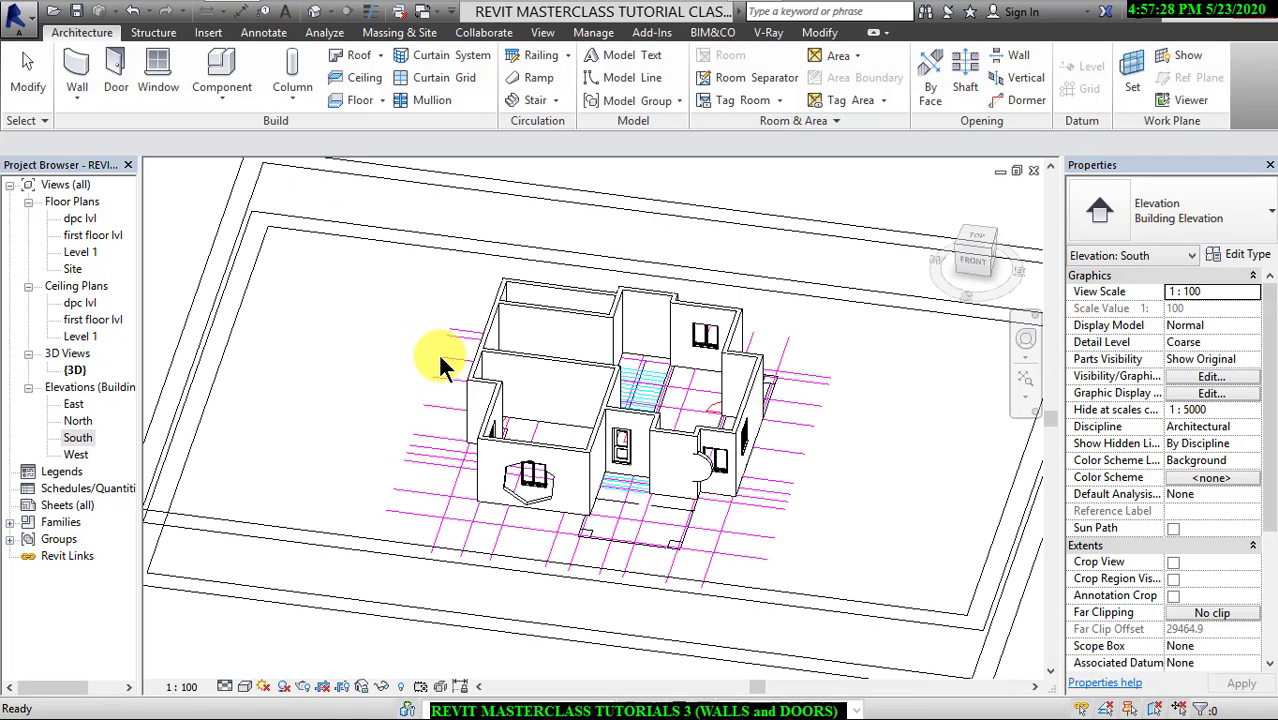
middle_click_drag(473, 515, 553, 473, "shift")
scroll(595, 530, "up", 2)
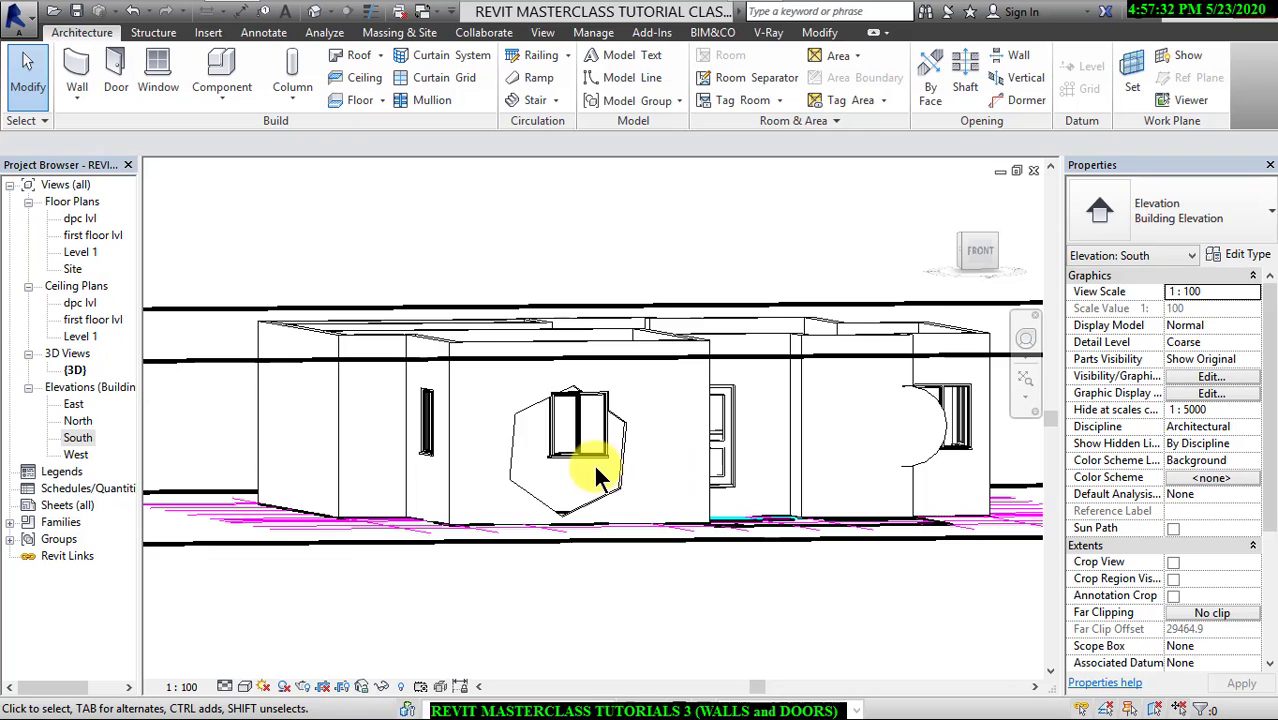
scroll(625, 487, "up", 2)
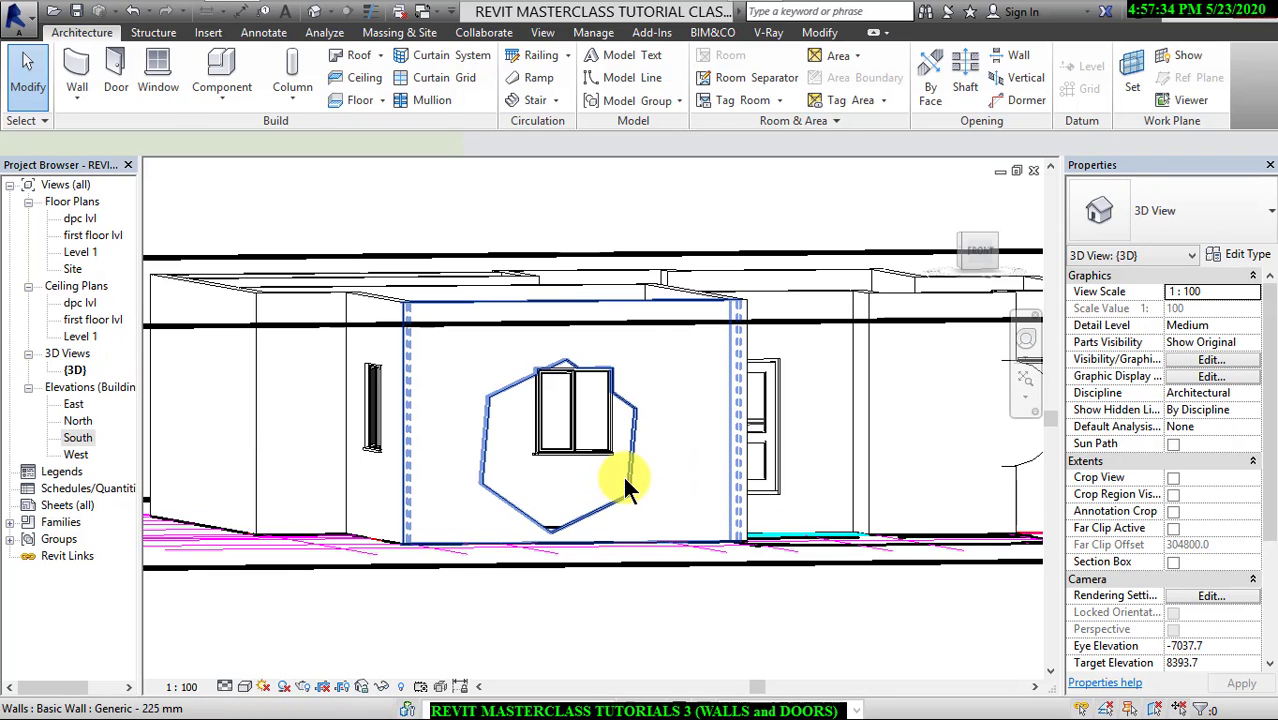
left_click(625, 487)
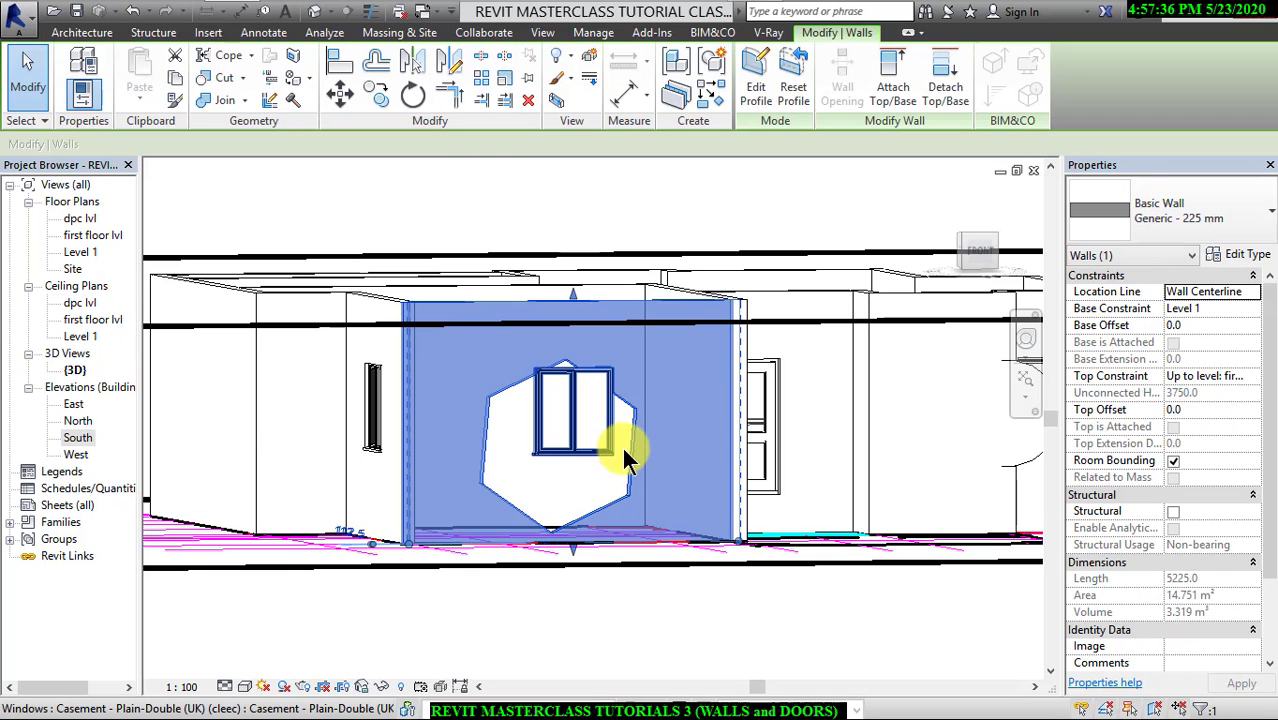
left_click(787, 92)
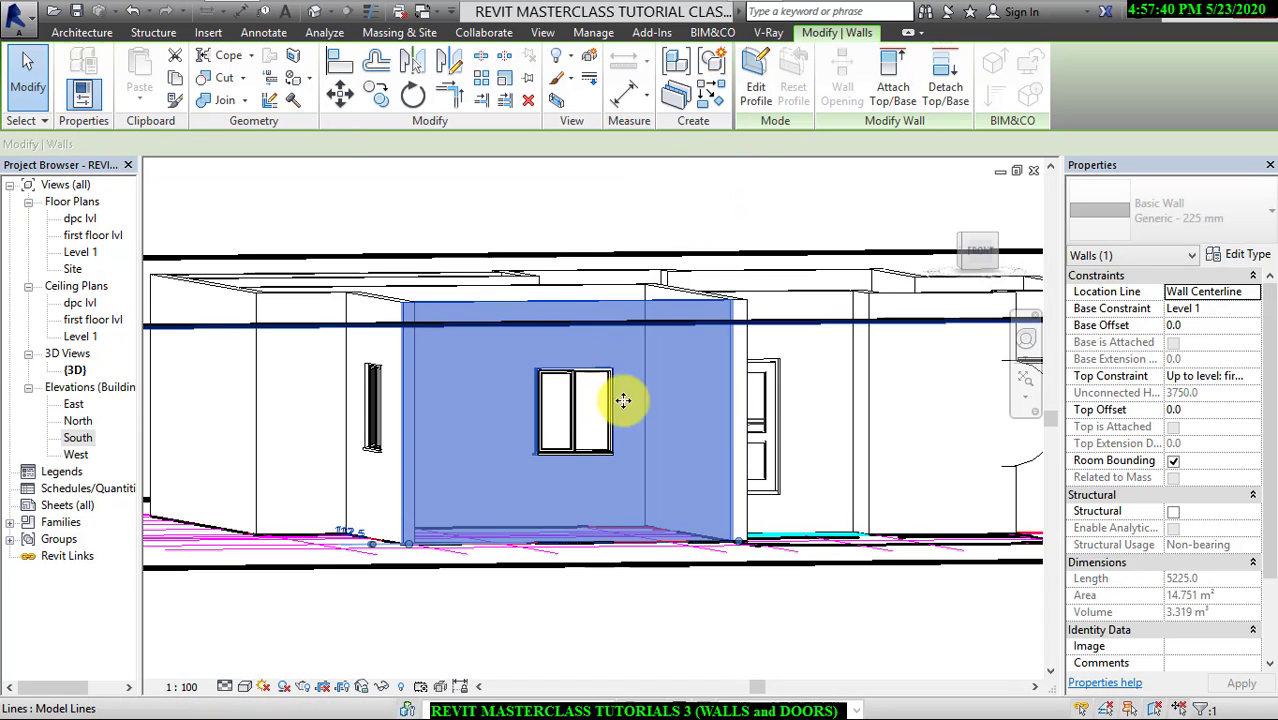
Set the Sill Height of the casement window in the front wall to 900.
scroll(761, 387, "down", 1)
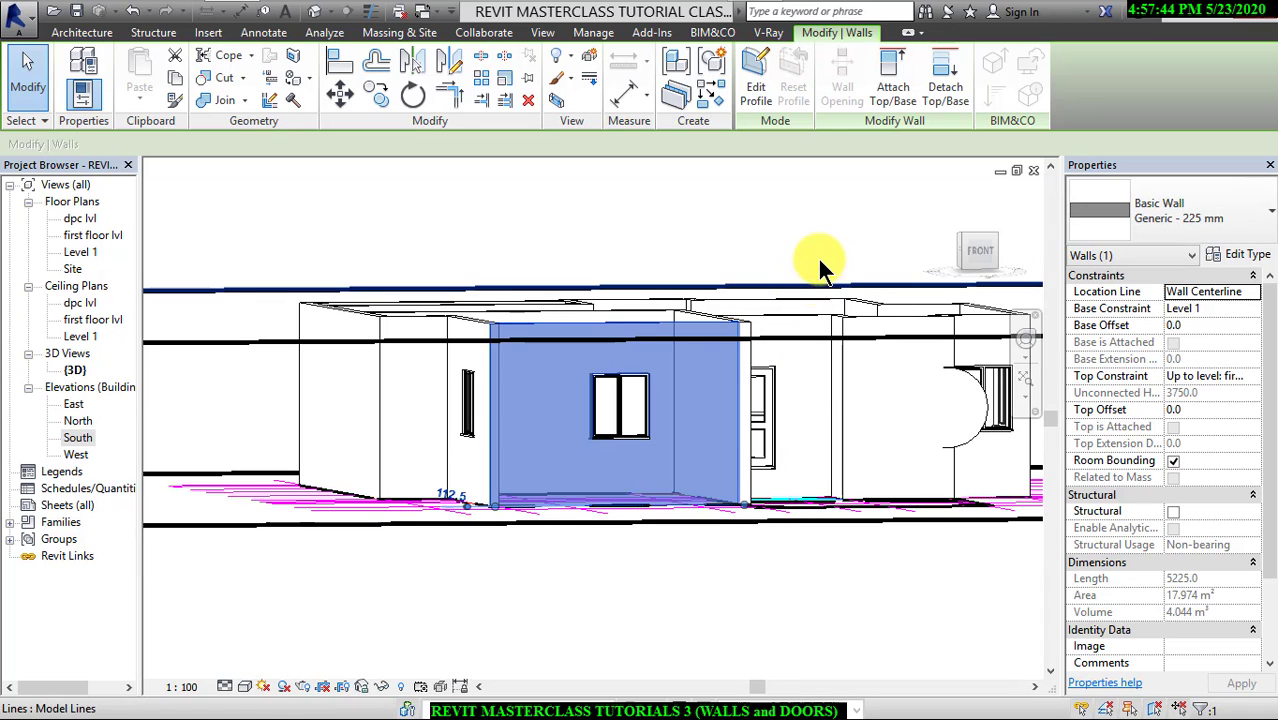
middle_click_drag(829, 215, 668, 470)
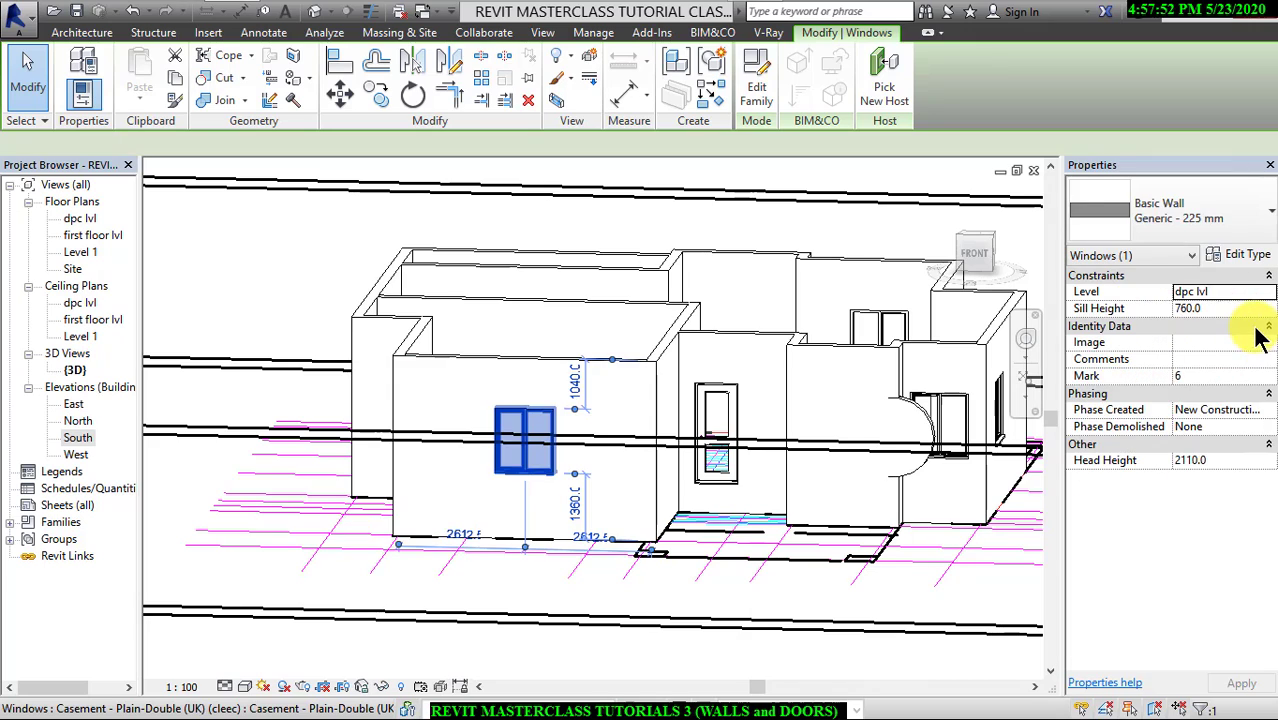
left_click(1243, 312)
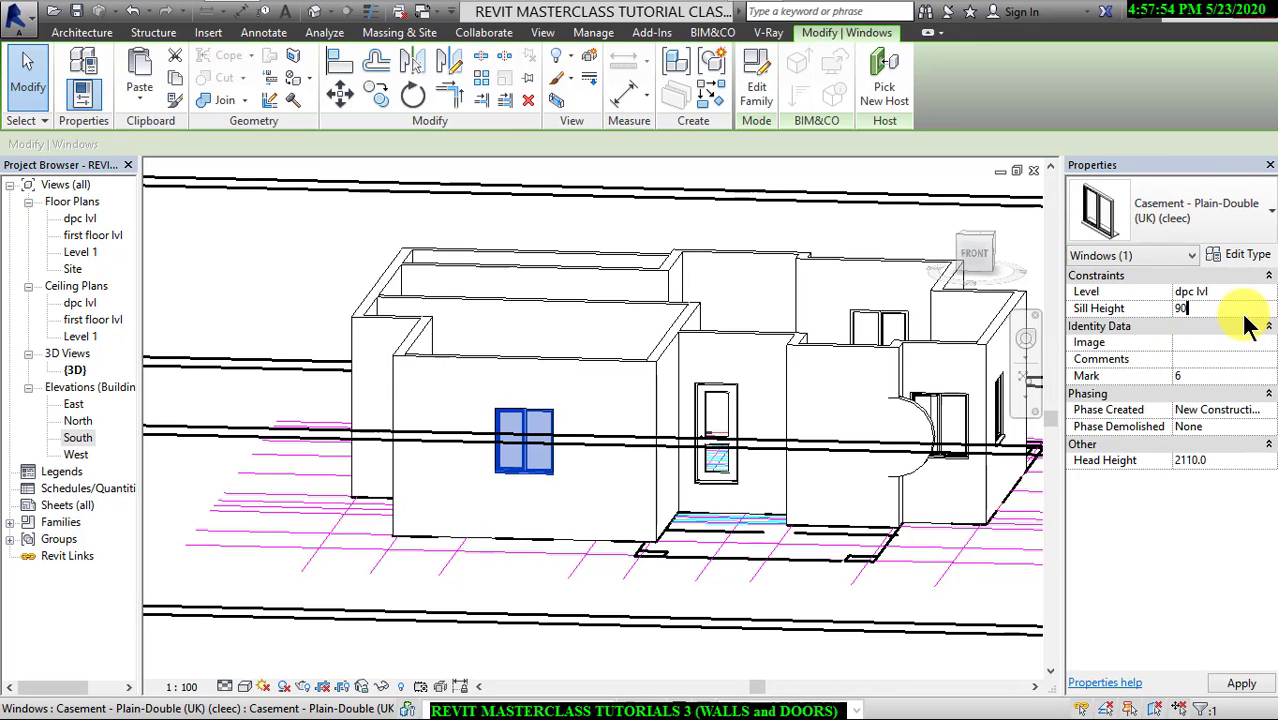
Set the casement window type's Rough Height to 1200, keep Glass as its glass material, and apply the type changes.
left_click(1258, 258)
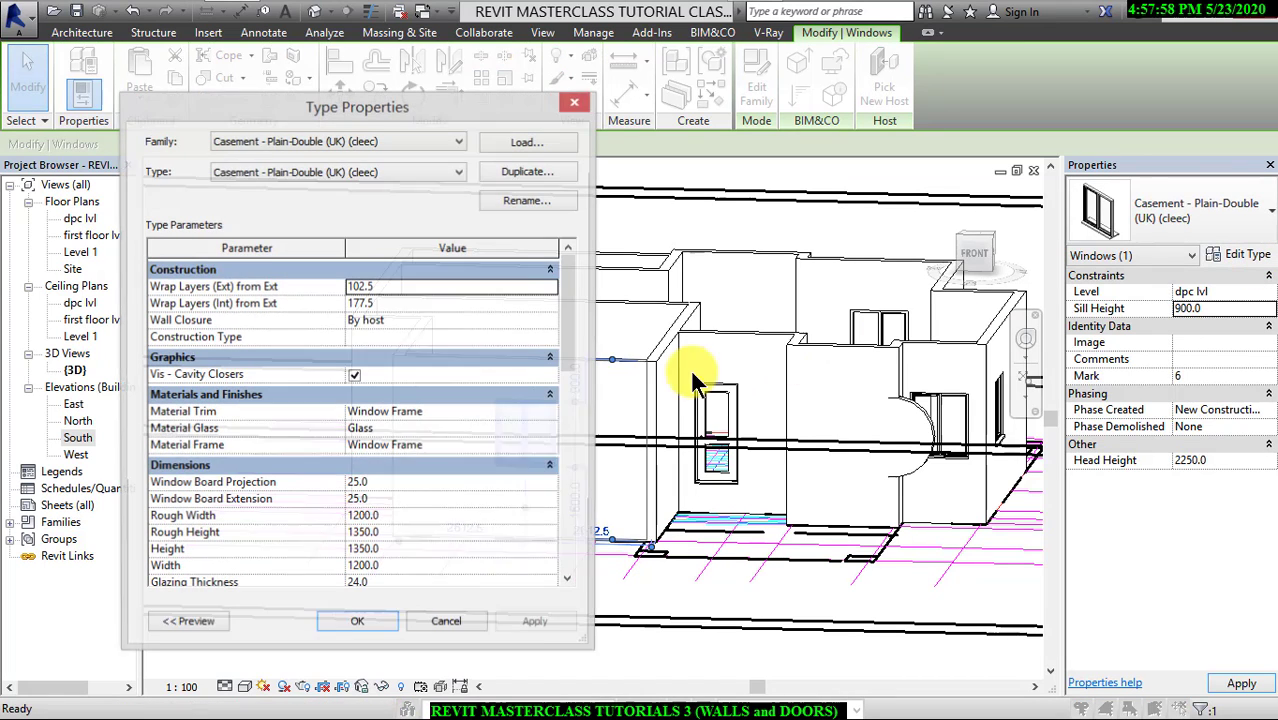
left_click(425, 538)
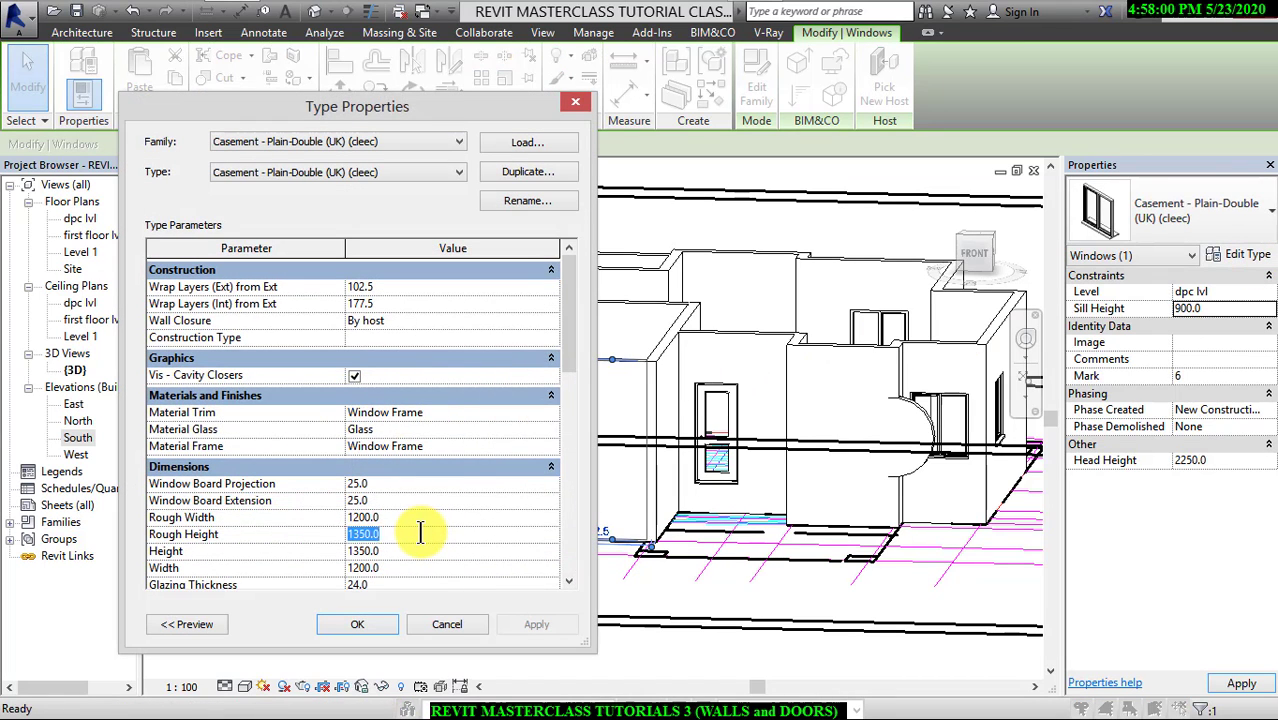
type("1200")
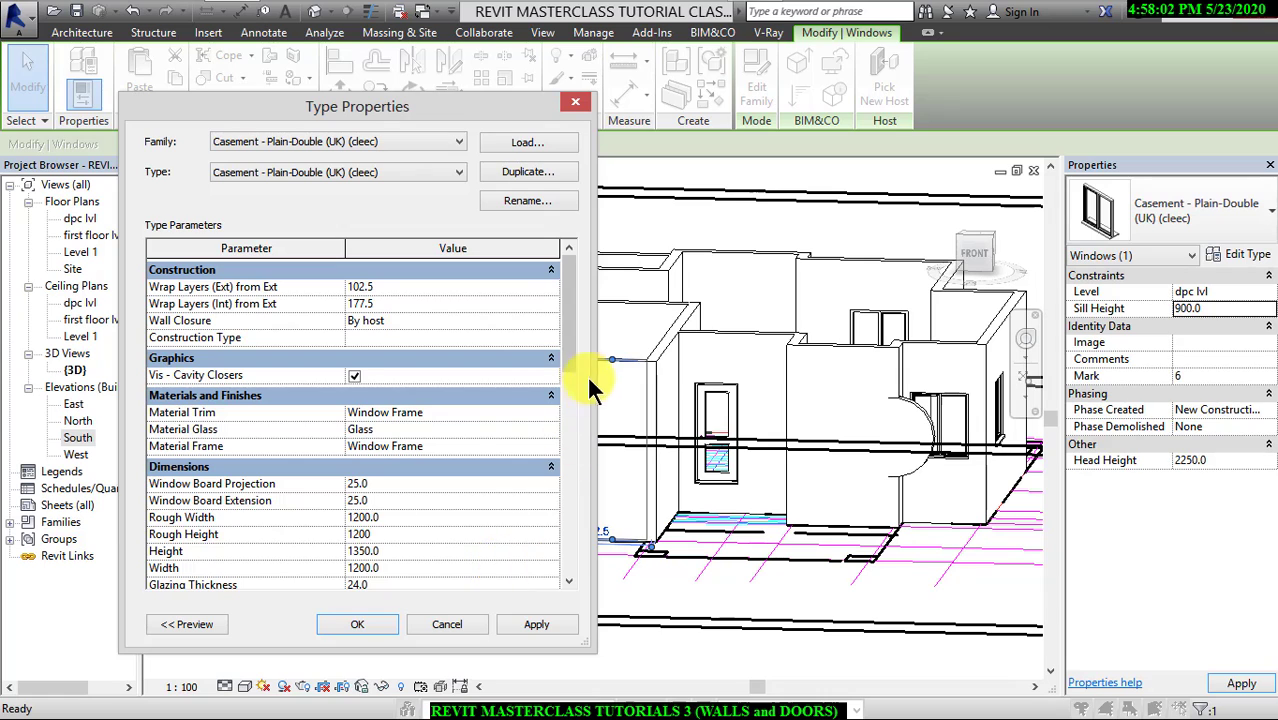
mouse_move(573, 348)
left_mouse_down()
mouse_move(571, 563)
mouse_move(567, 330)
left_mouse_up()
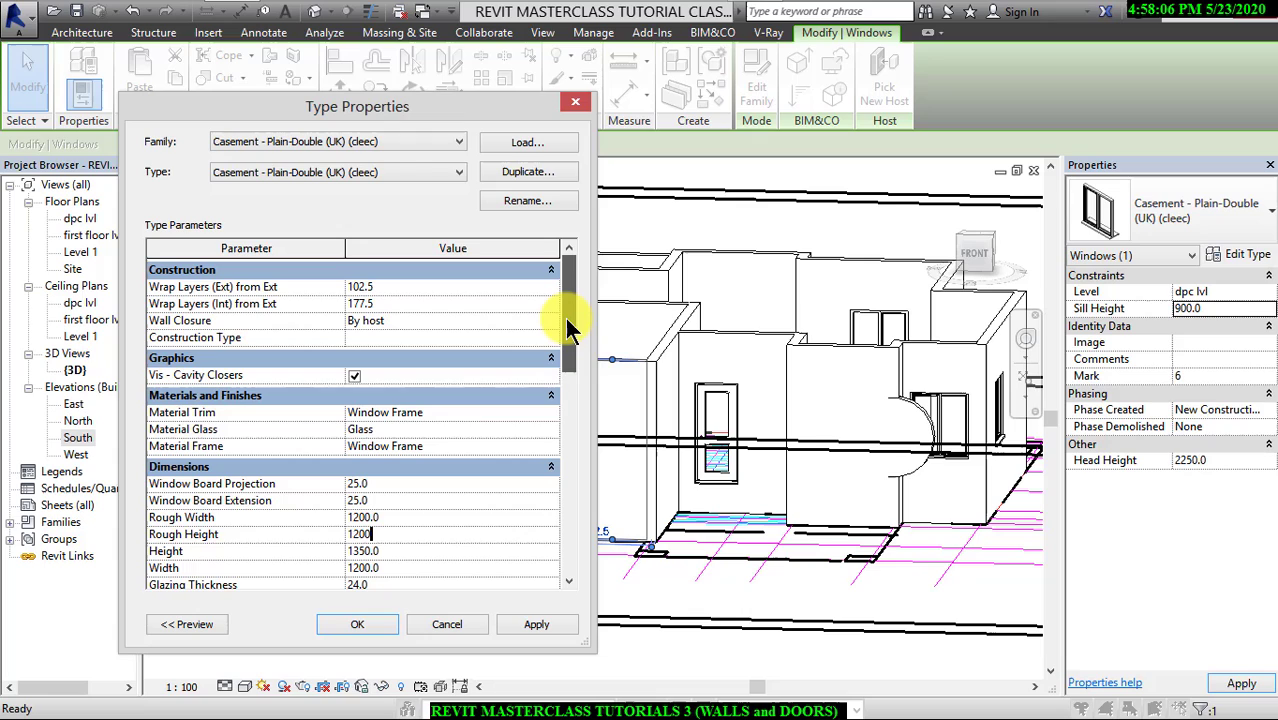
left_click(552, 430)
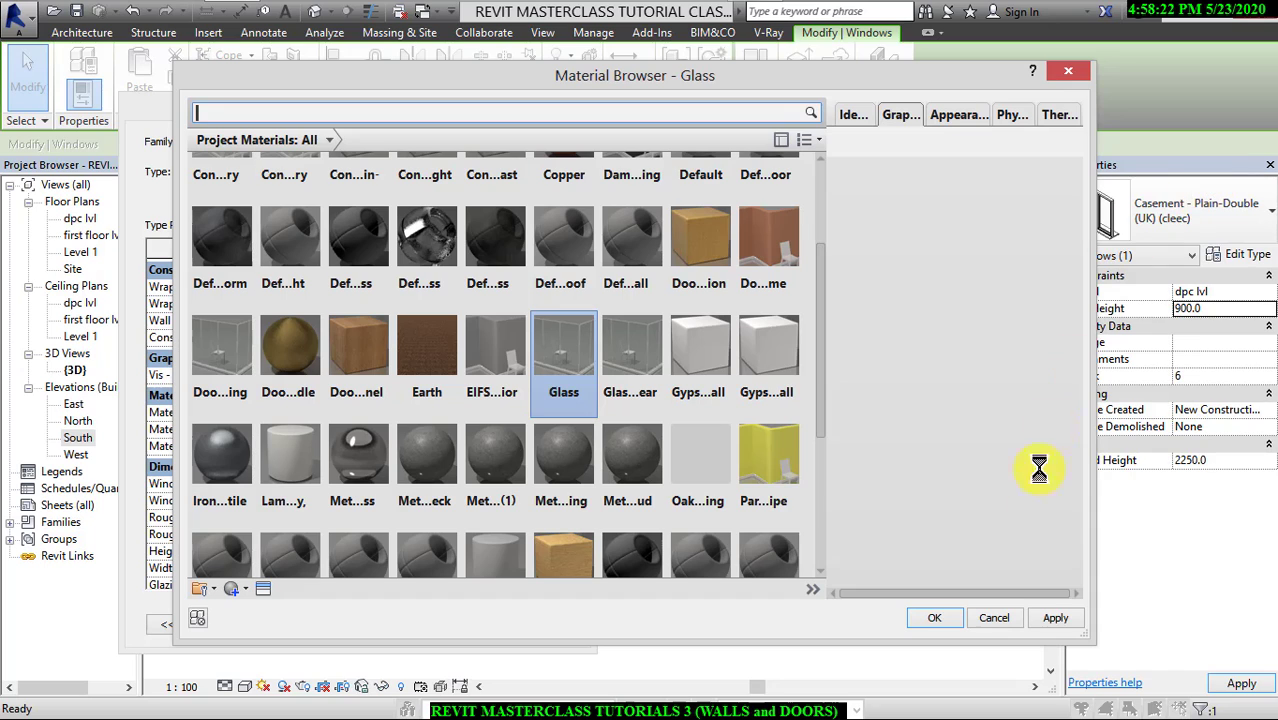
left_click(935, 619)
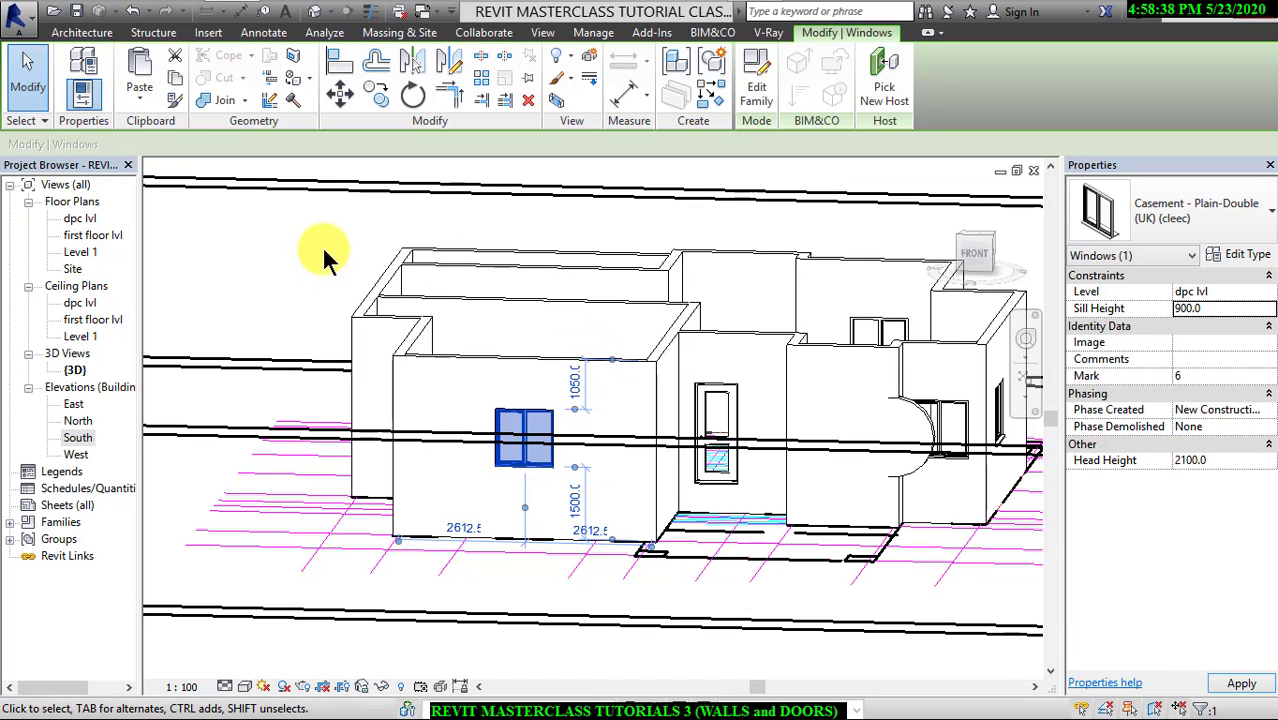
Open the dpc lvl floor plan and clear the window selection.
middle_click_drag(315, 309, 259, 372)
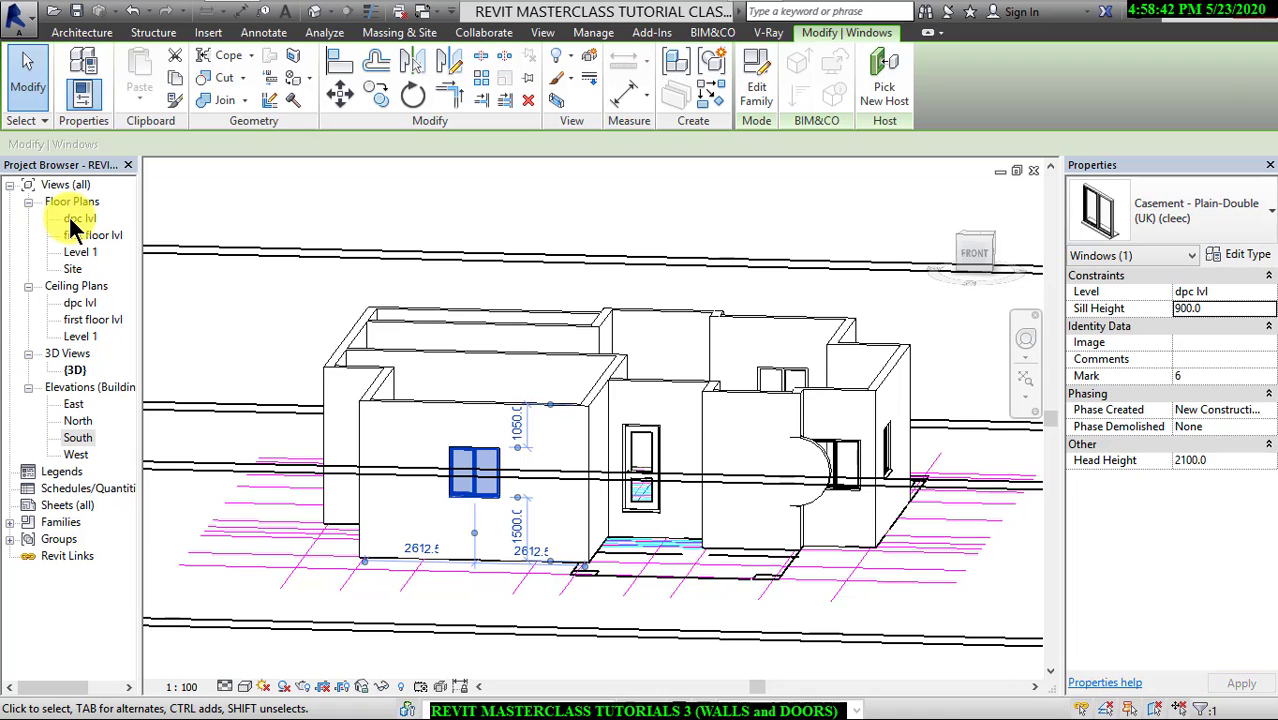
double_click(72, 219)
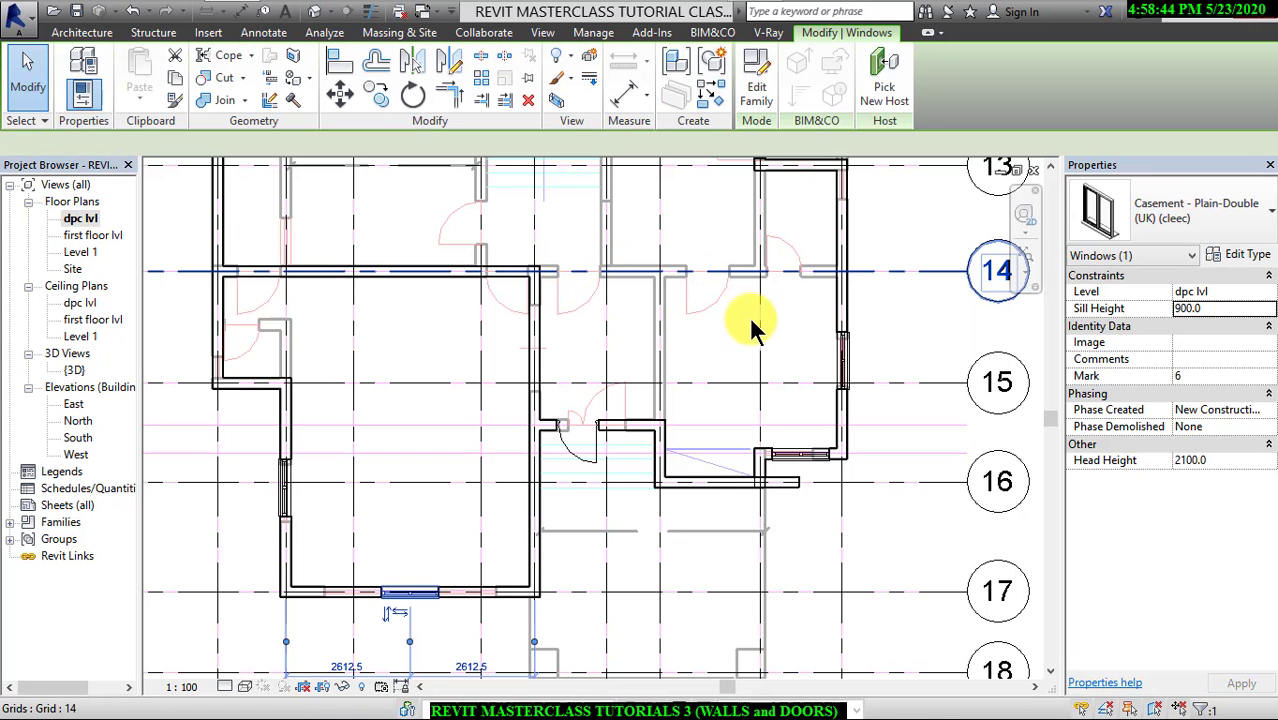
key("Escape")
scroll(765, 322, "down", 3)
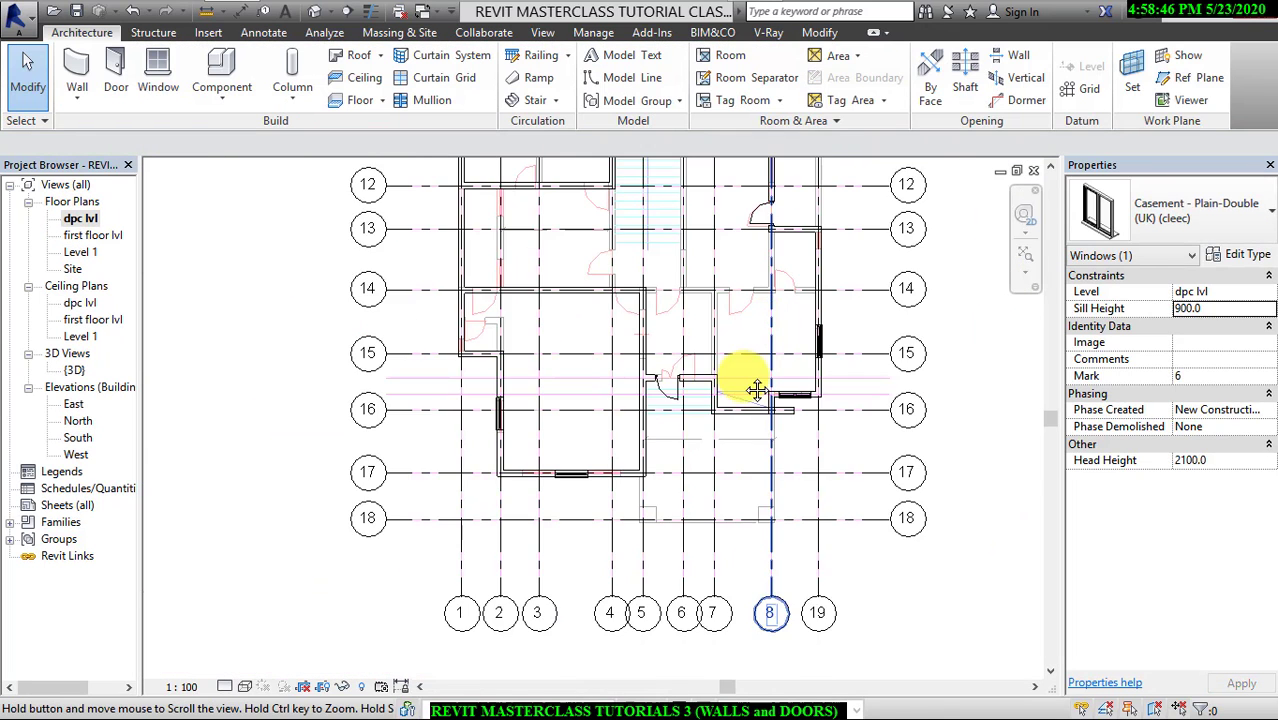
middle_click_drag(748, 377, 688, 472)
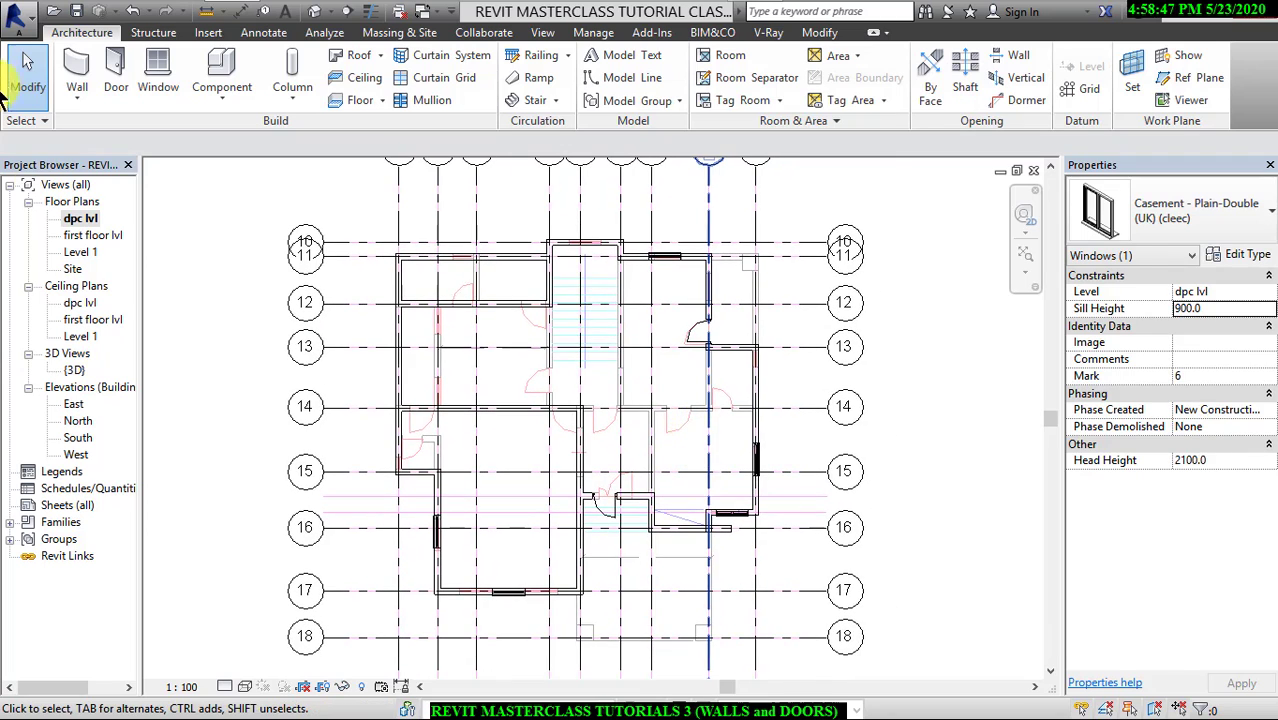
left_click(80, 68)
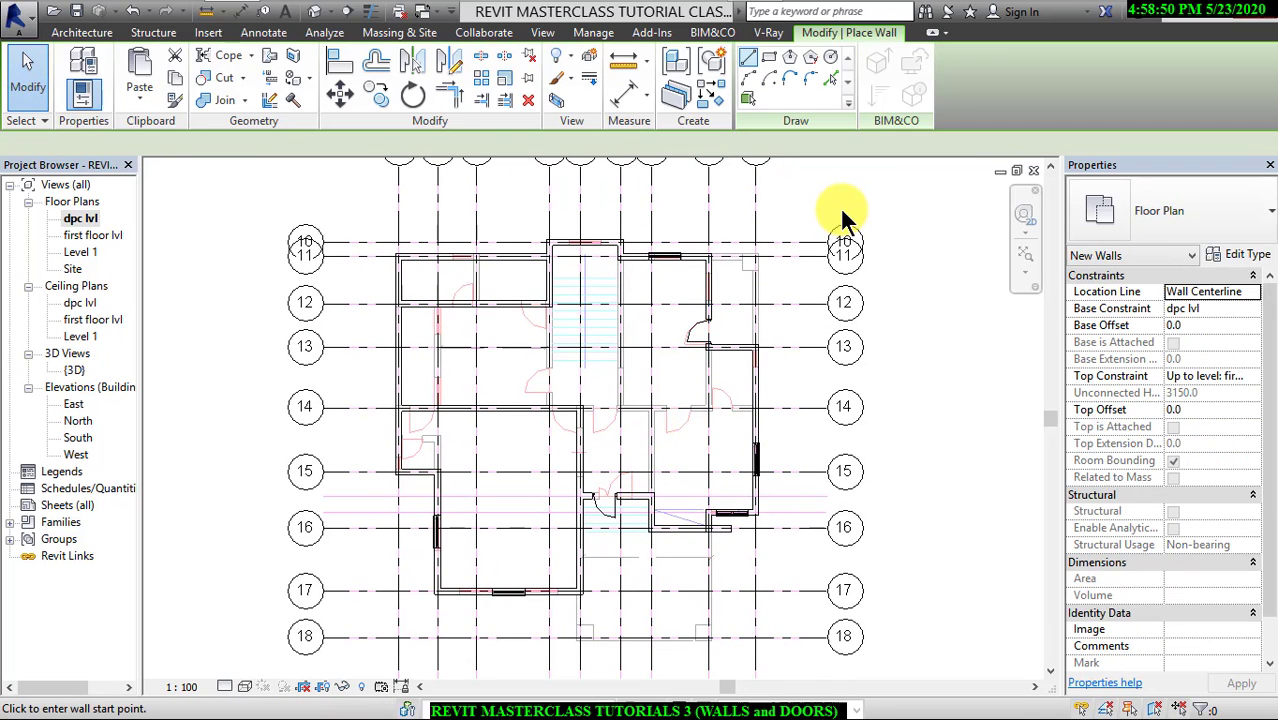
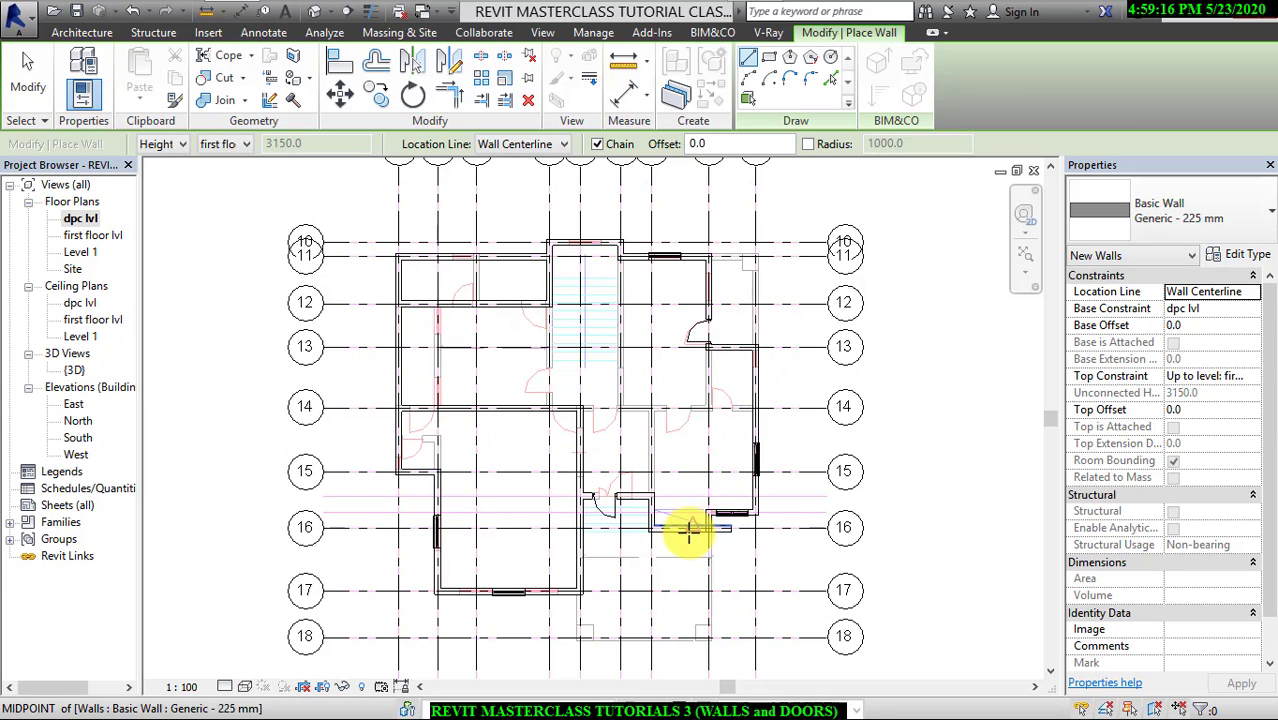
scroll(690, 528, "up", 2)
scroll(688, 530, "up", 1)
scroll(675, 480, "up", 2)
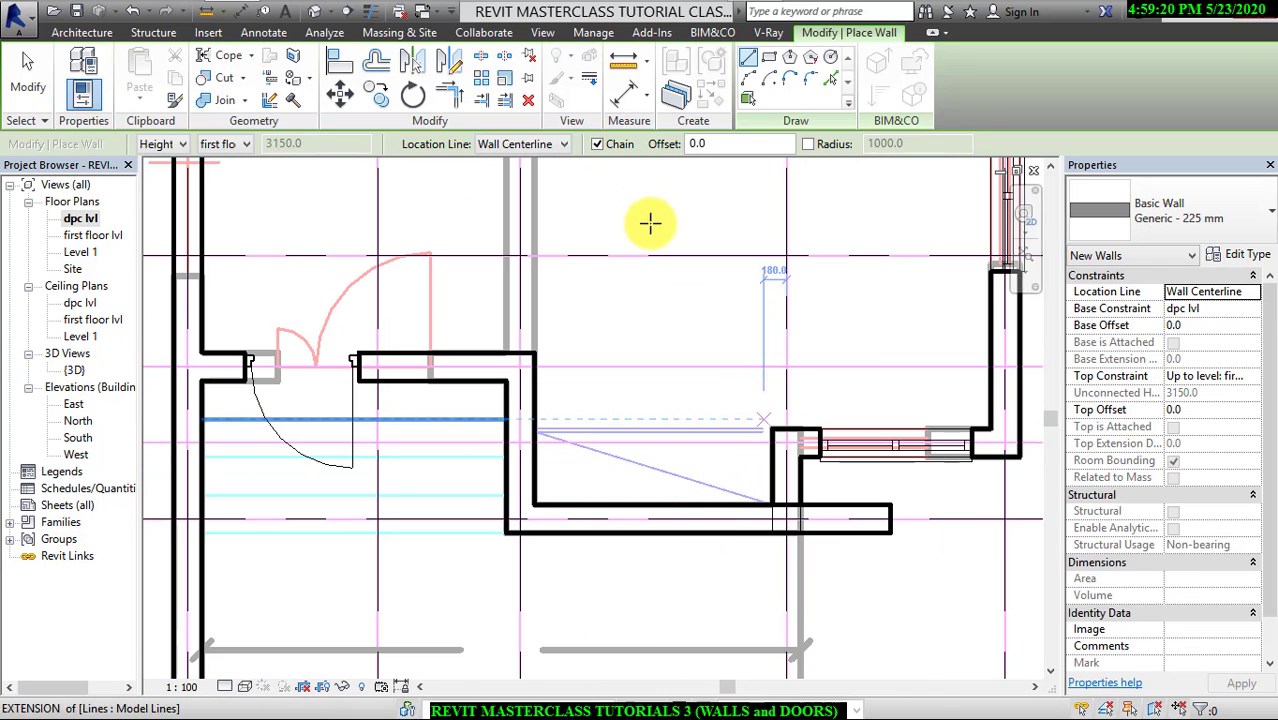
left_click(30, 80)
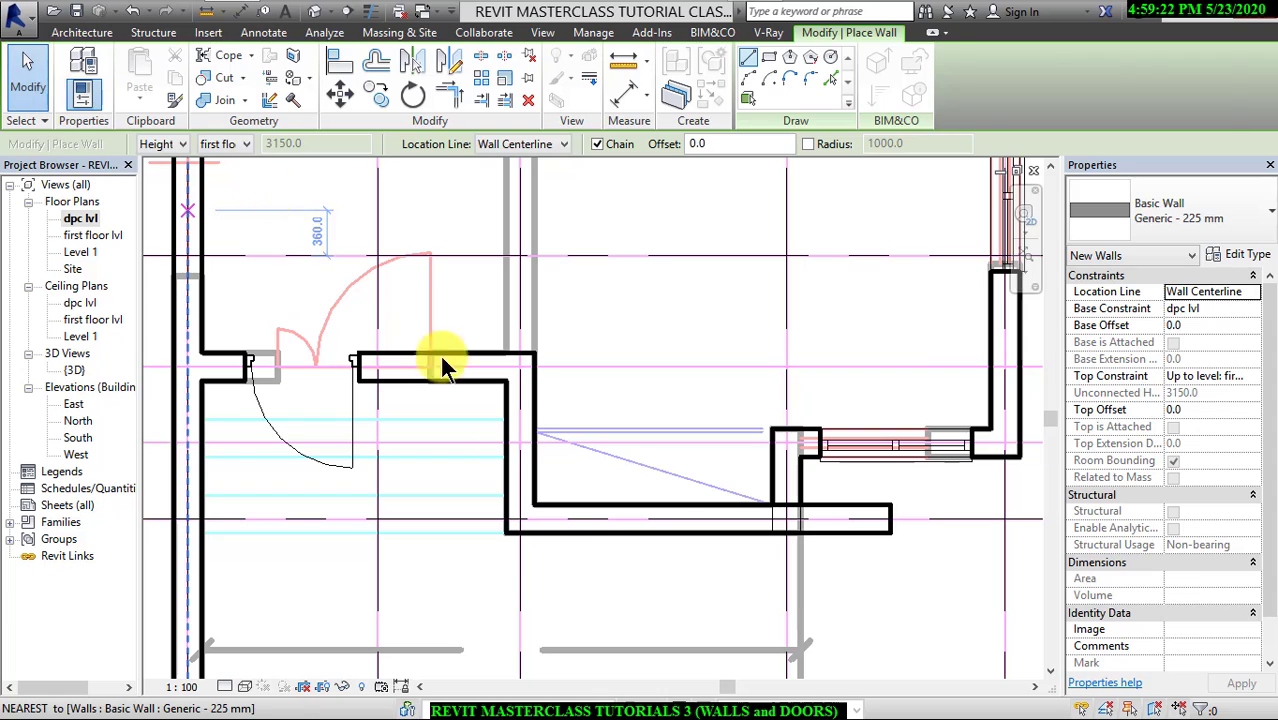
Try to pull the free end of the wall along grid 16 back to its junction at grid 8.
left_click(890, 523)
left_click_drag(890, 520, 788, 519)
scroll(465, 521, "up", 3)
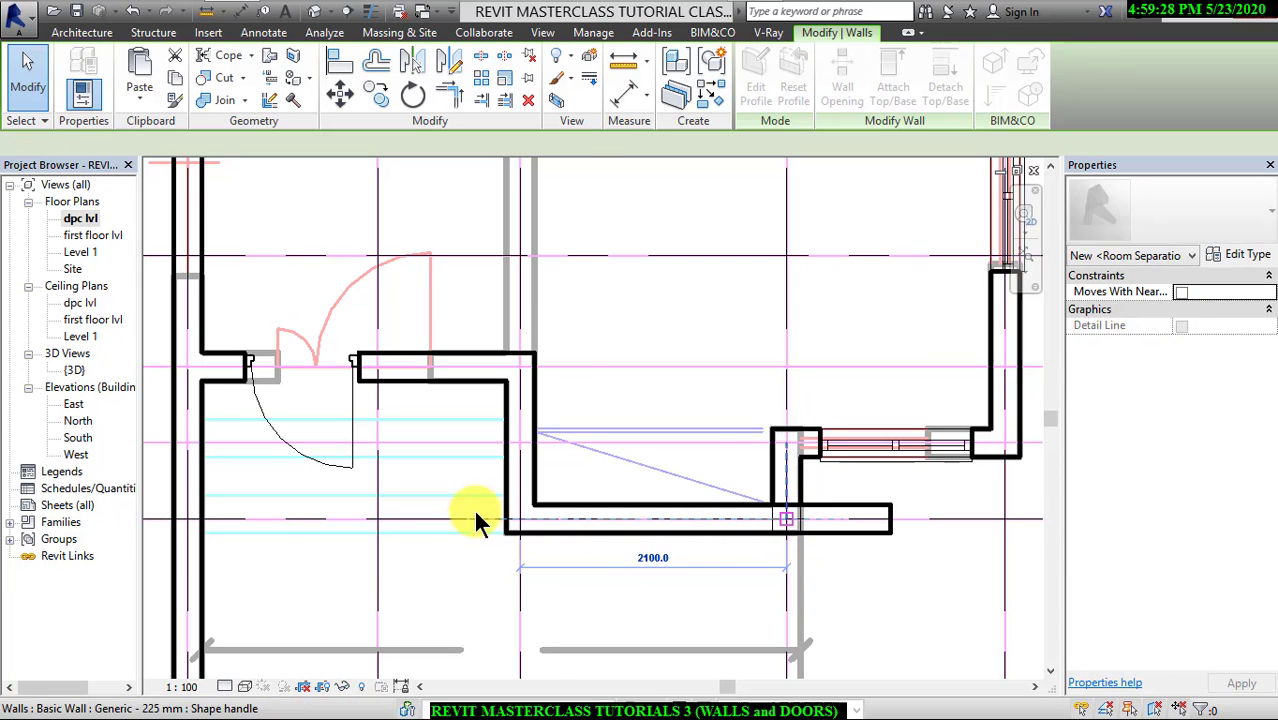
key("Escape")
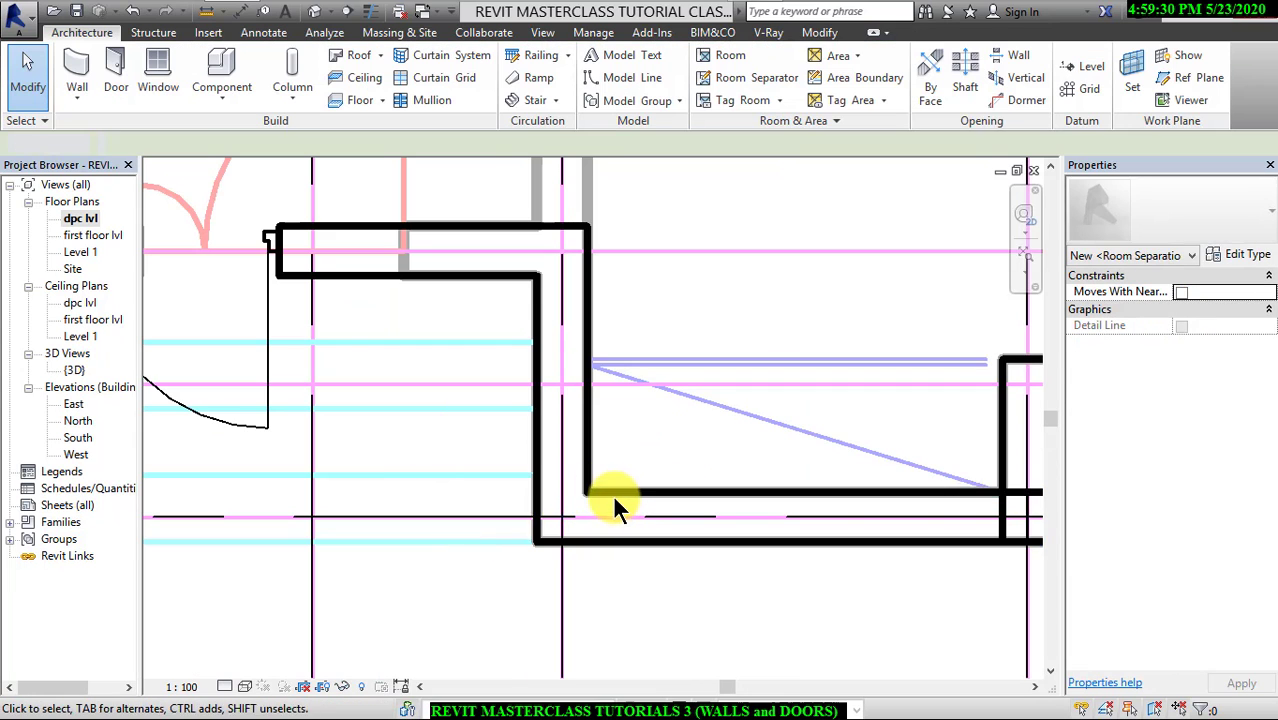
Start a new architectural wall and choose the Curtain Wall type.
middle_click_drag(784, 562, 681, 478)
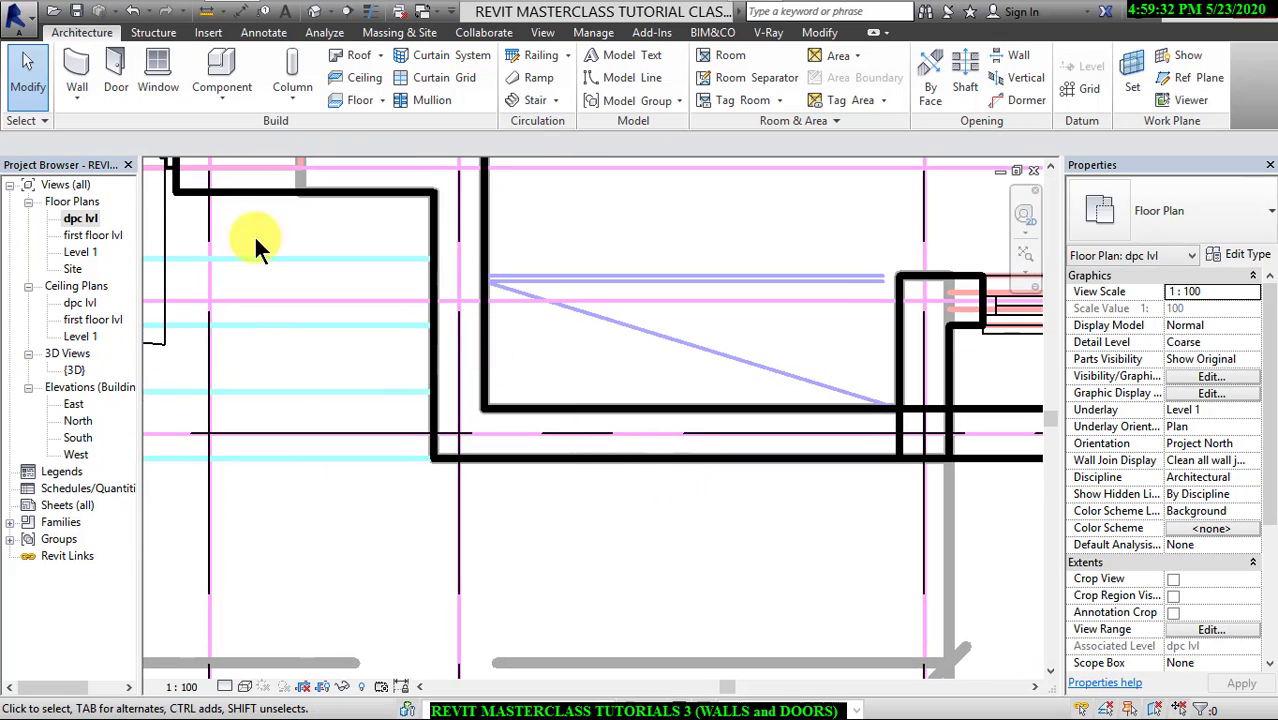
left_click(76, 95)
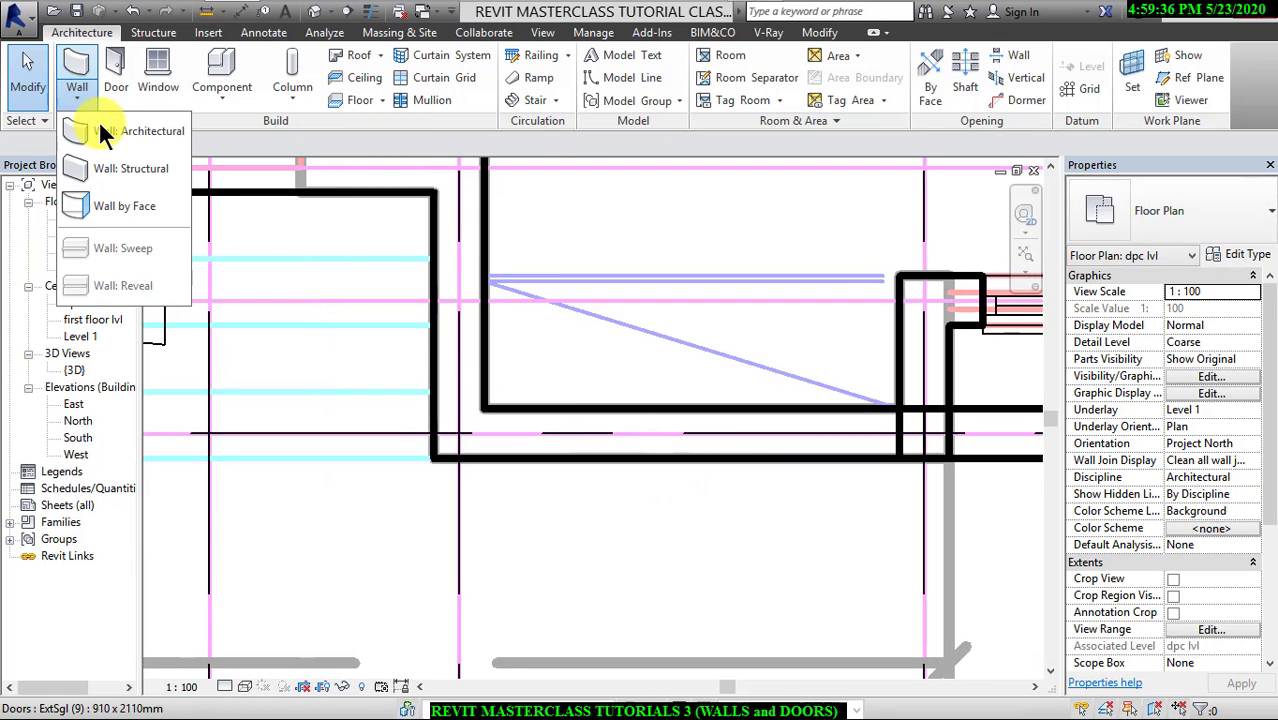
left_click(104, 128)
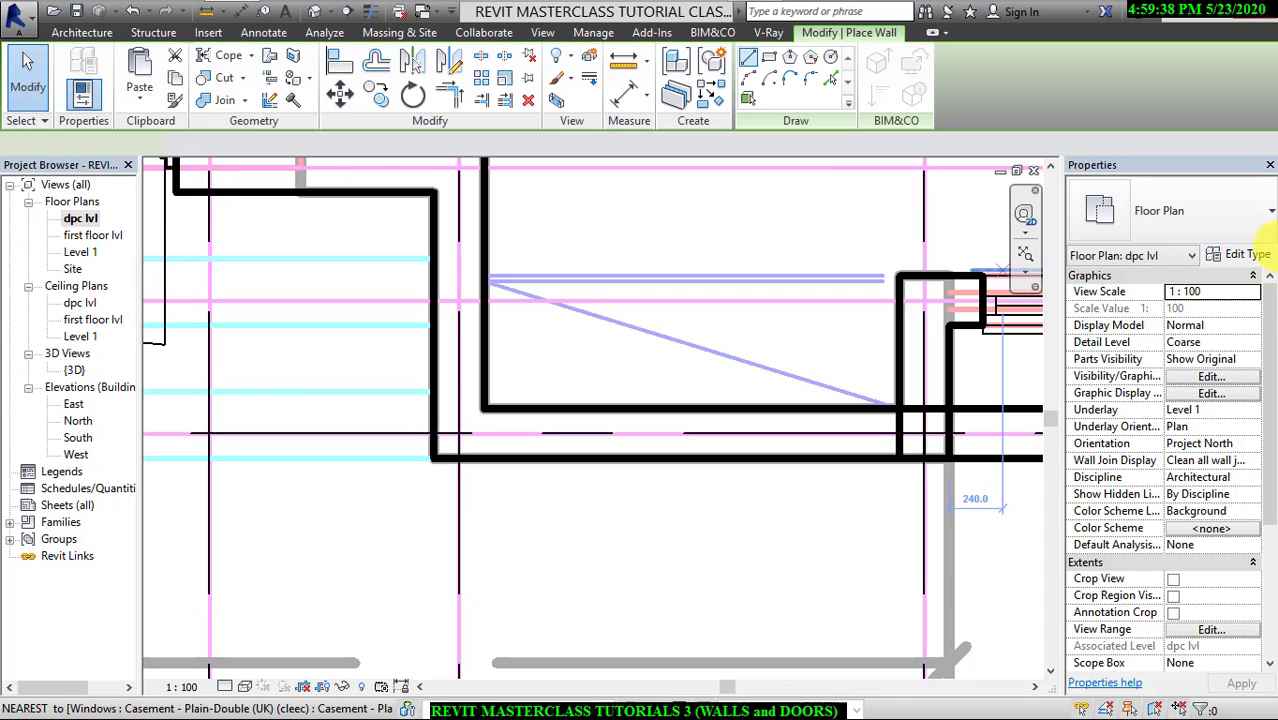
left_click(1268, 220)
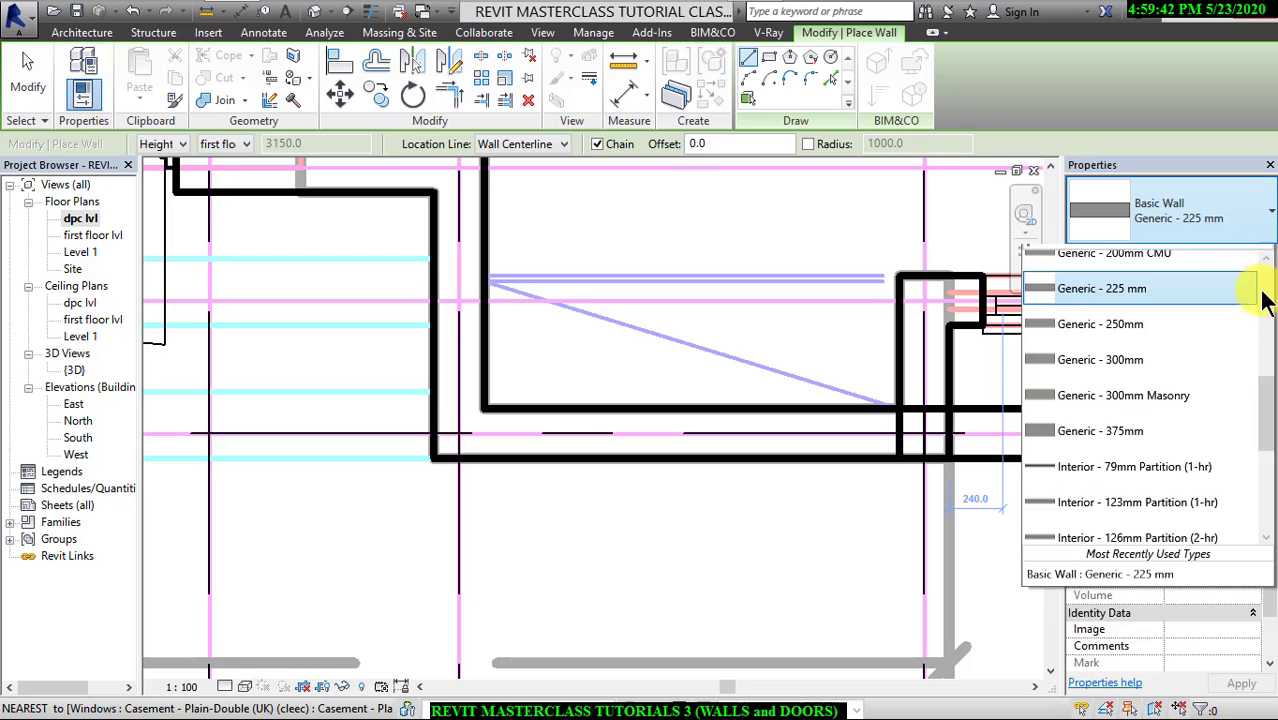
scroll(1268, 480, "down", 2)
scroll(1268, 505, "down", 2)
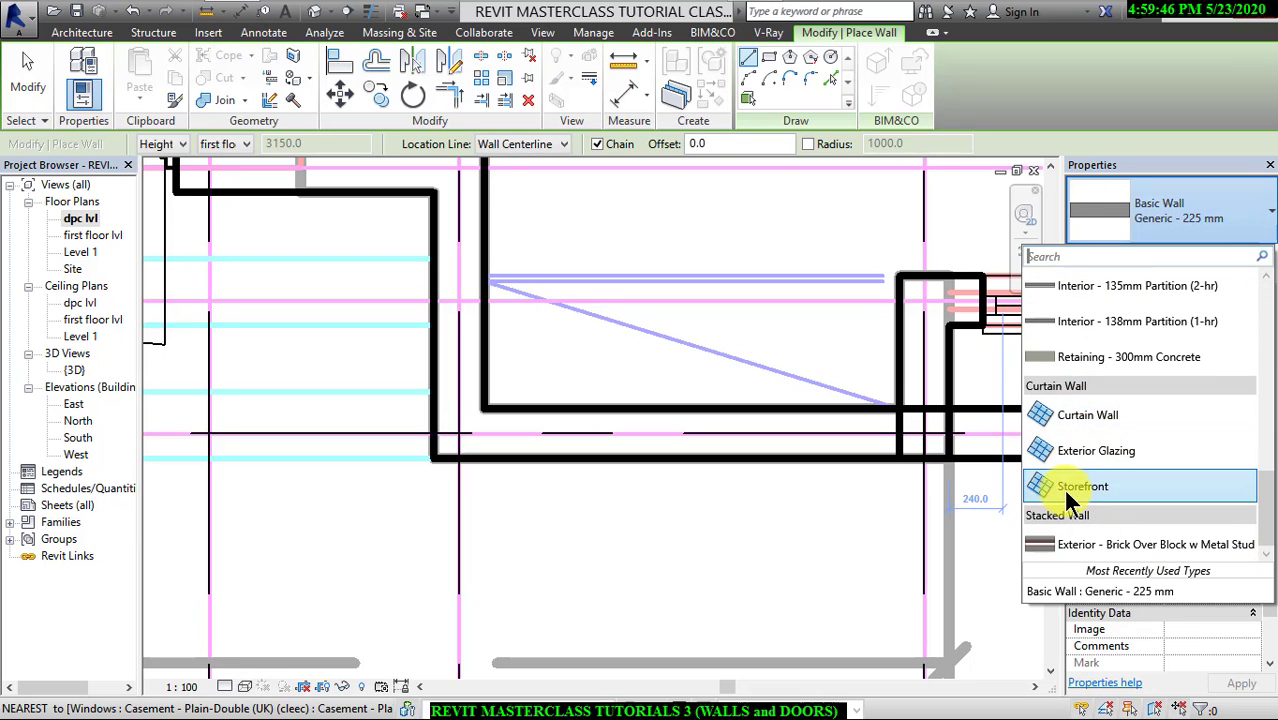
left_click(1124, 418)
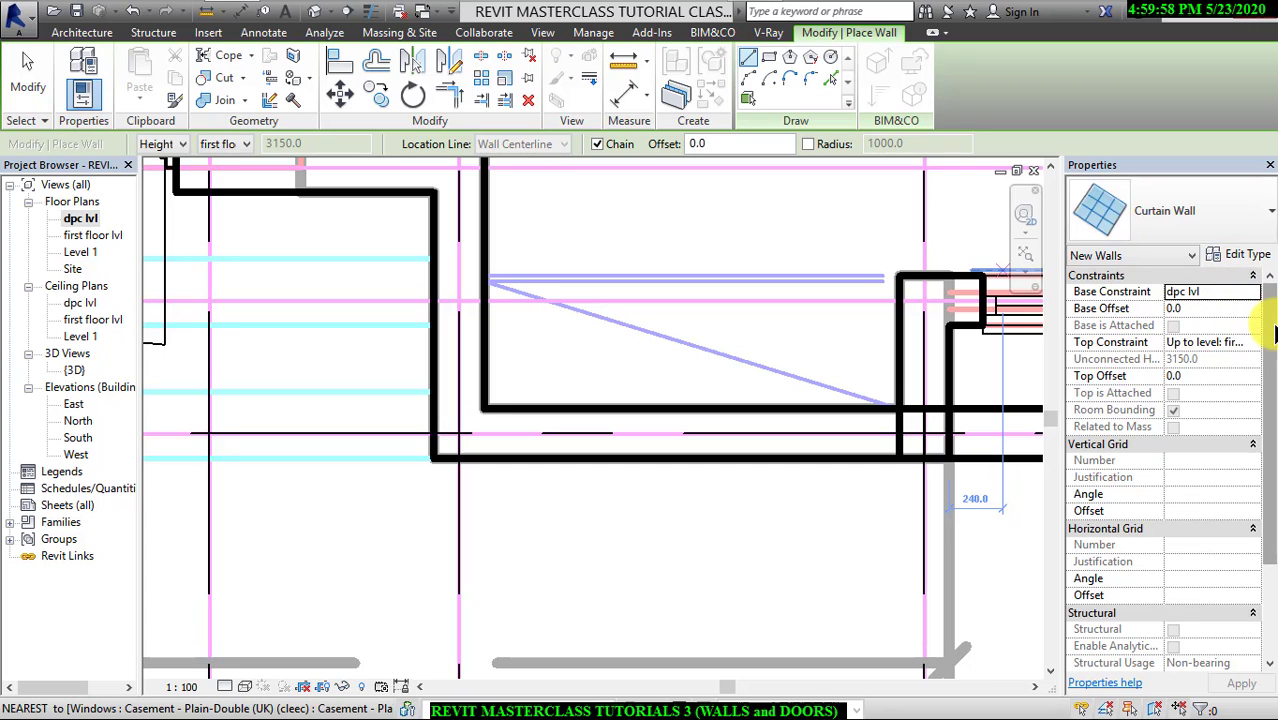
Review the Curtain Wall type's construction, grid and mullion parameters, trying the Automatically Embed option on and off.
mouse_move(1270, 342)
left_mouse_down()
mouse_move(1272, 463)
mouse_move(1272, 318)
left_mouse_up()
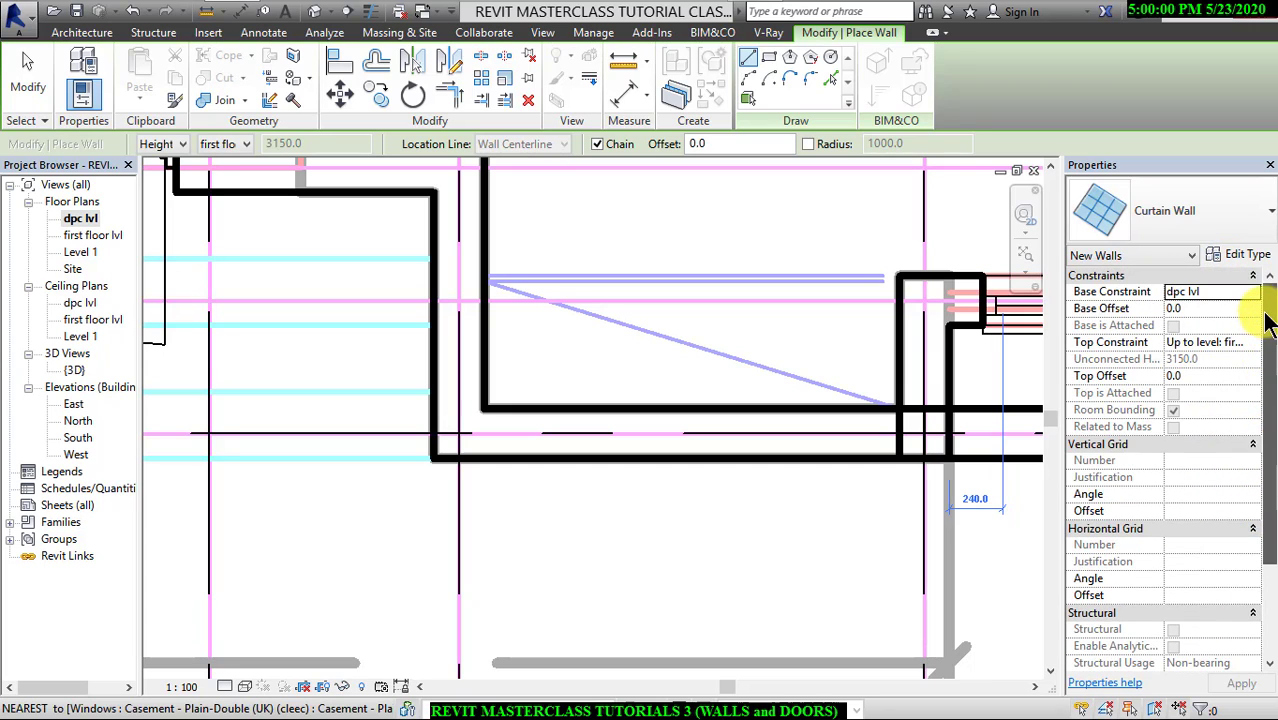
left_click(1240, 257)
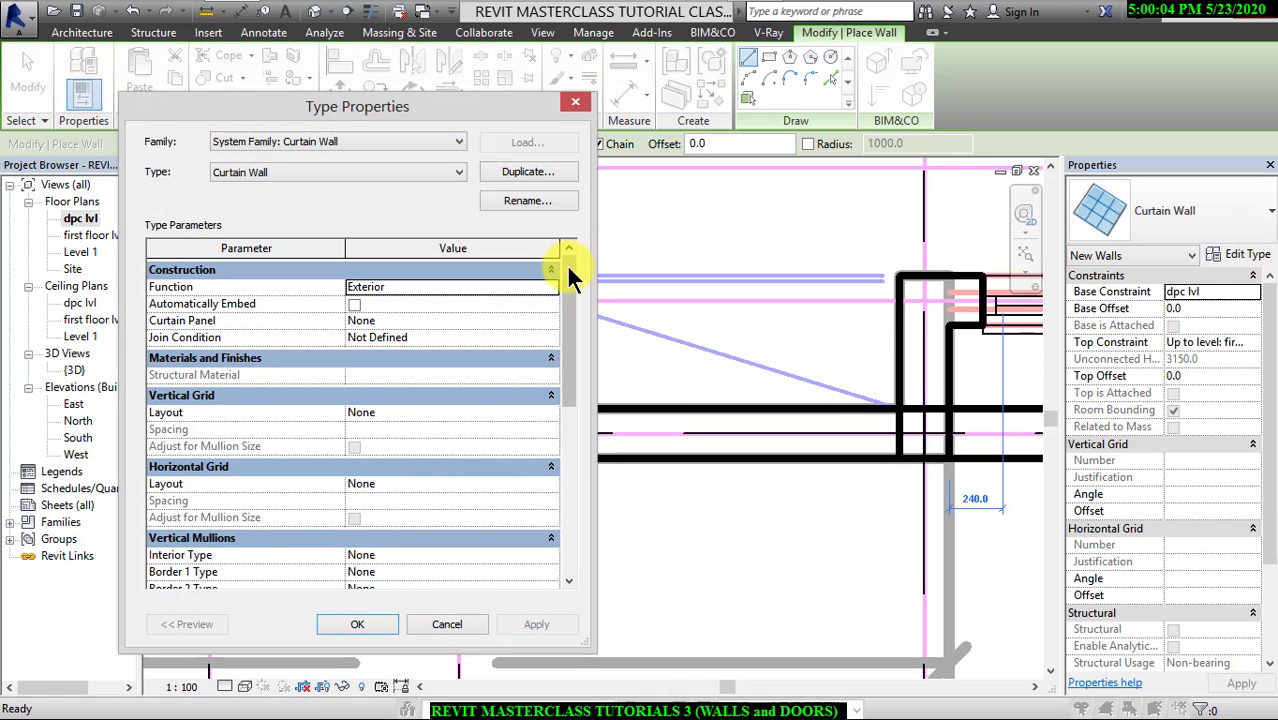
left_click_drag(572, 276, 573, 475)
left_click_drag(569, 390, 558, 254)
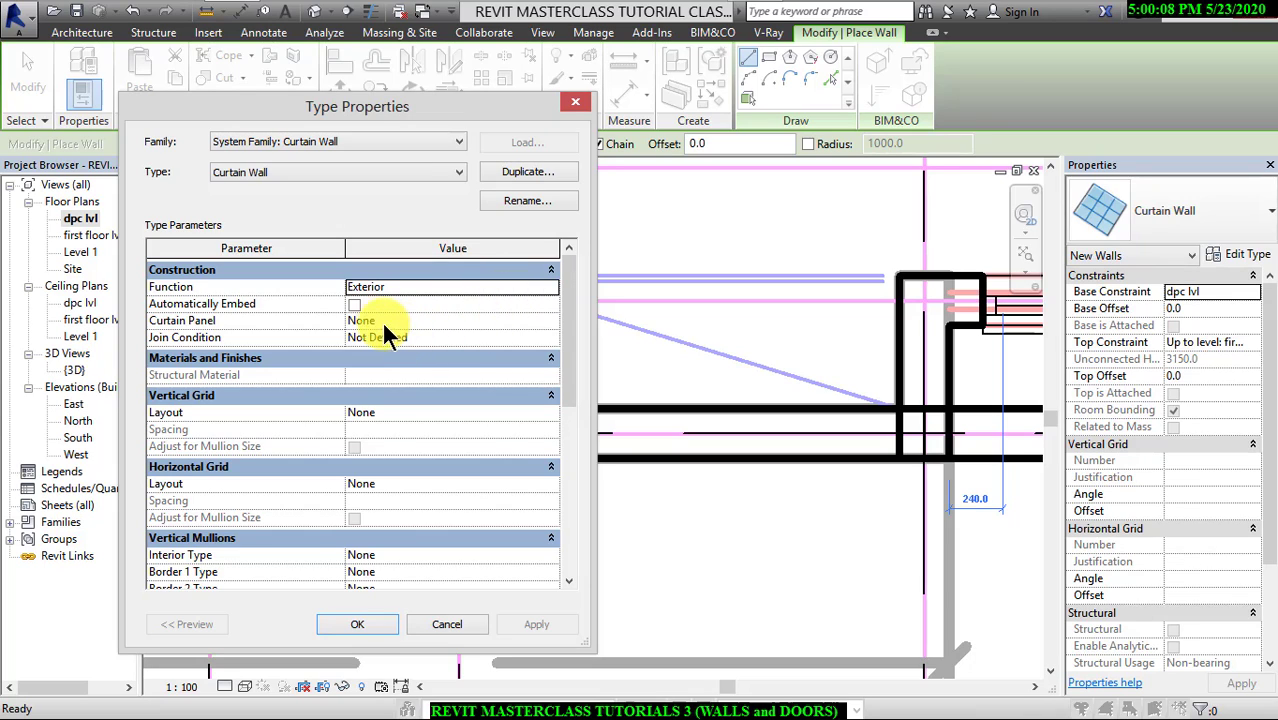
left_click(354, 305)
left_click(354, 304)
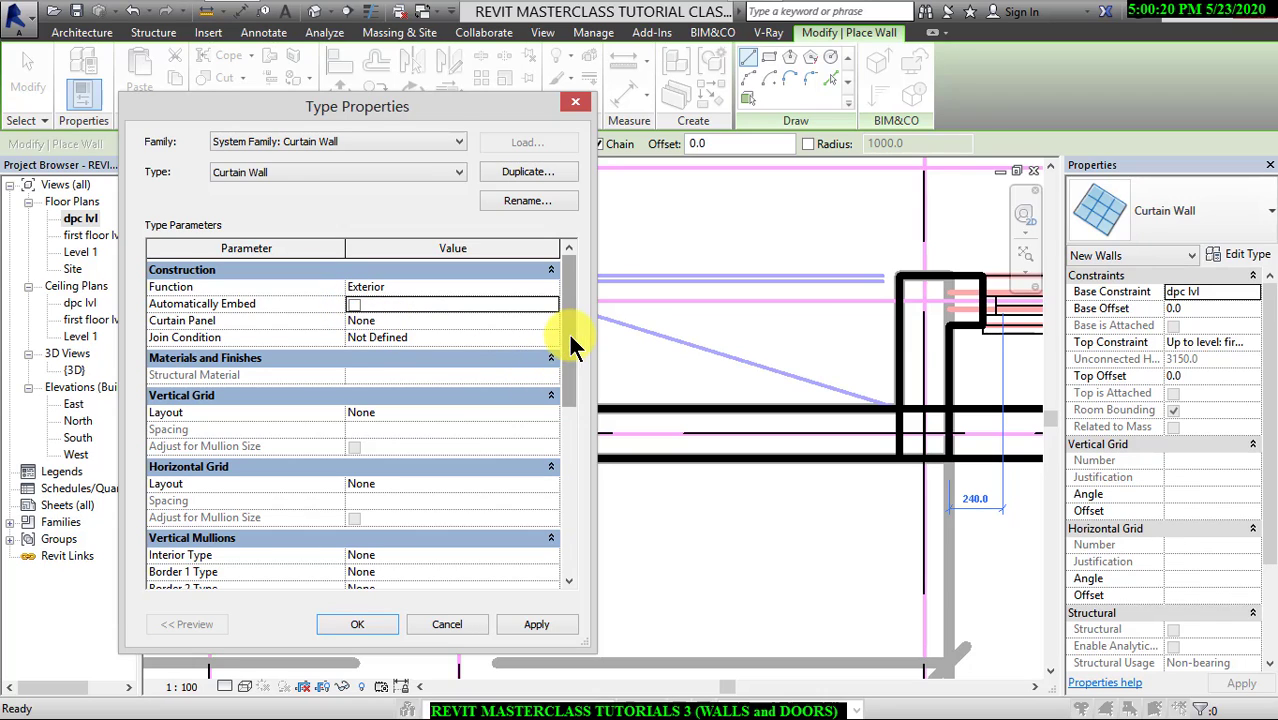
left_click_drag(571, 343, 558, 307)
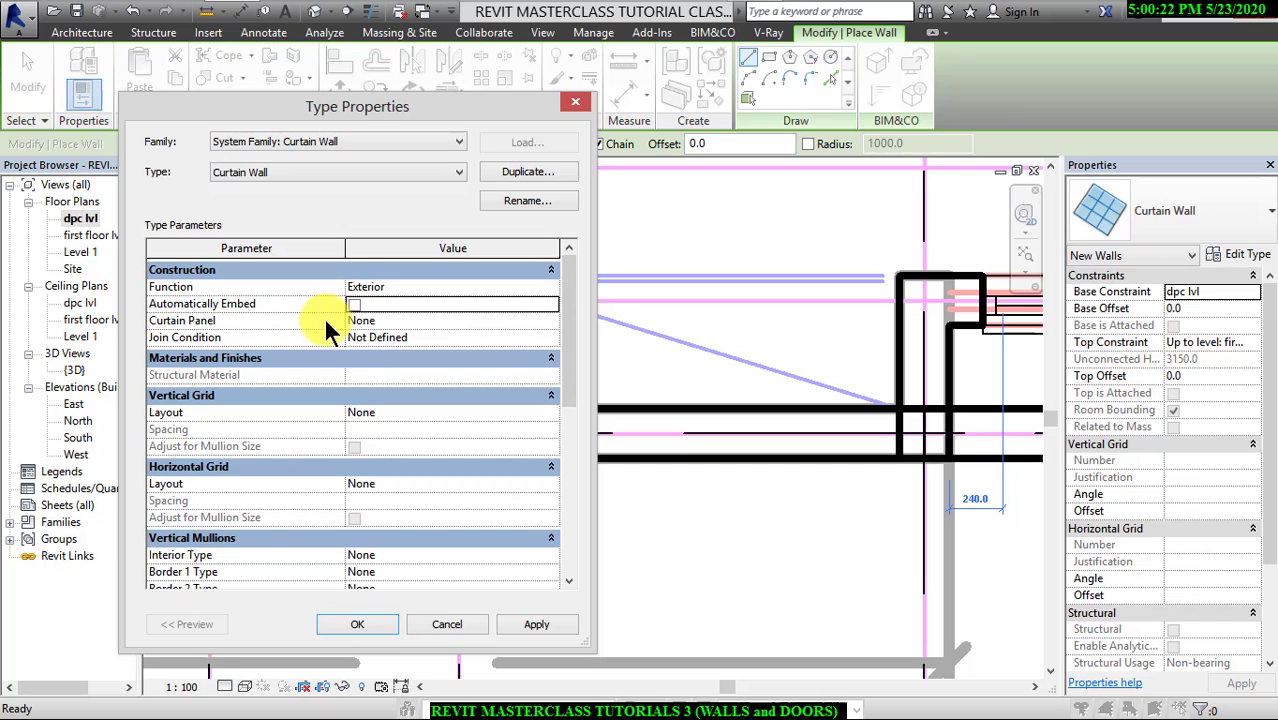
left_click(358, 624)
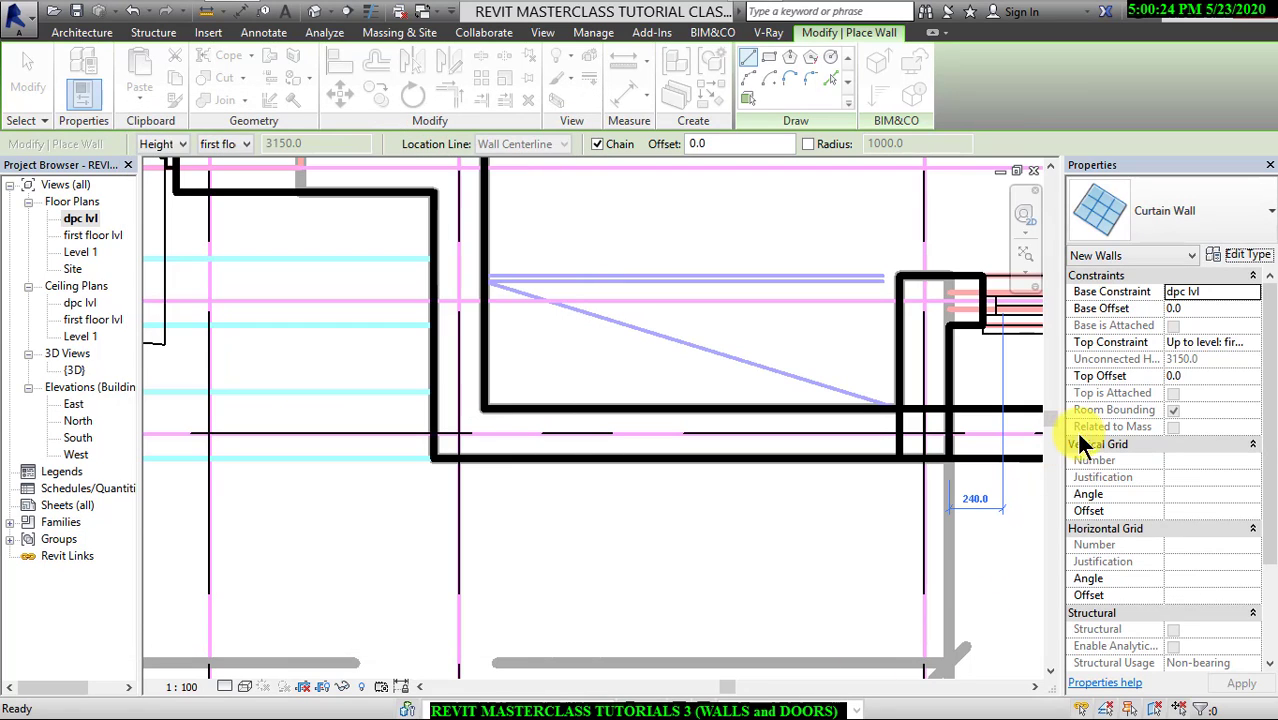
Set the new curtain wall's Base Offset to 600 and its Top Offset to 600.
left_click(1215, 309)
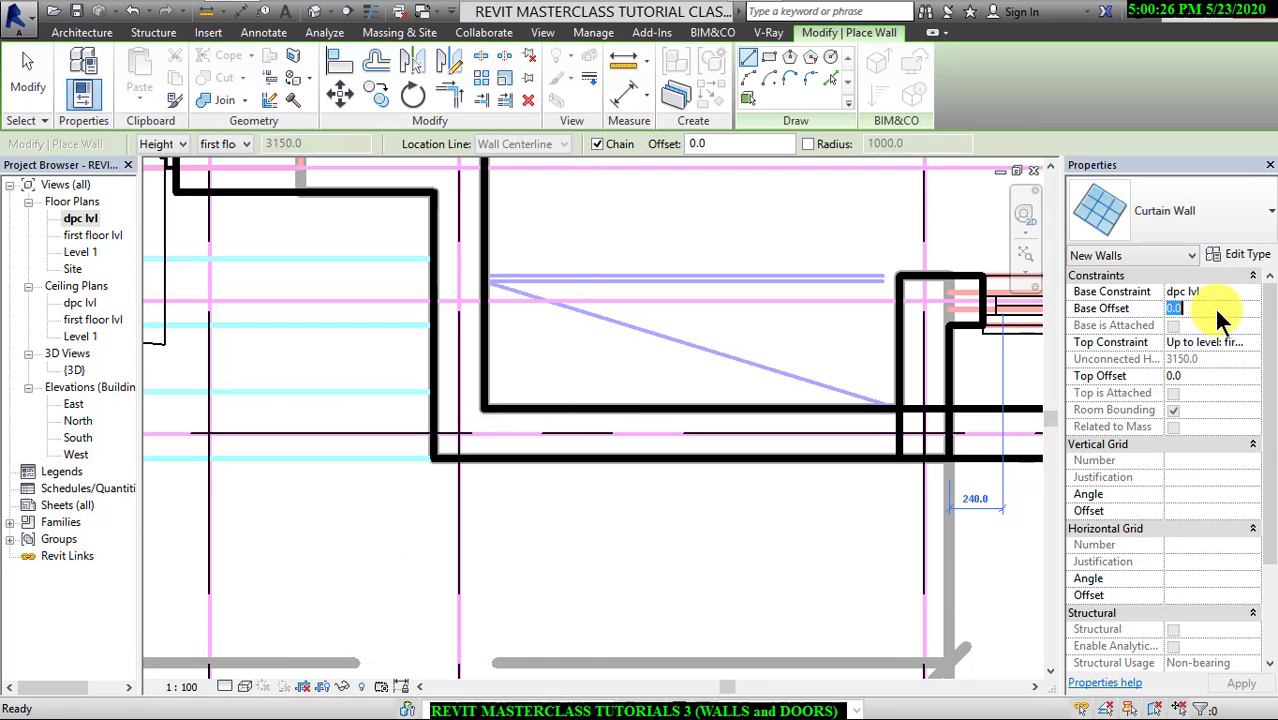
type("6600")
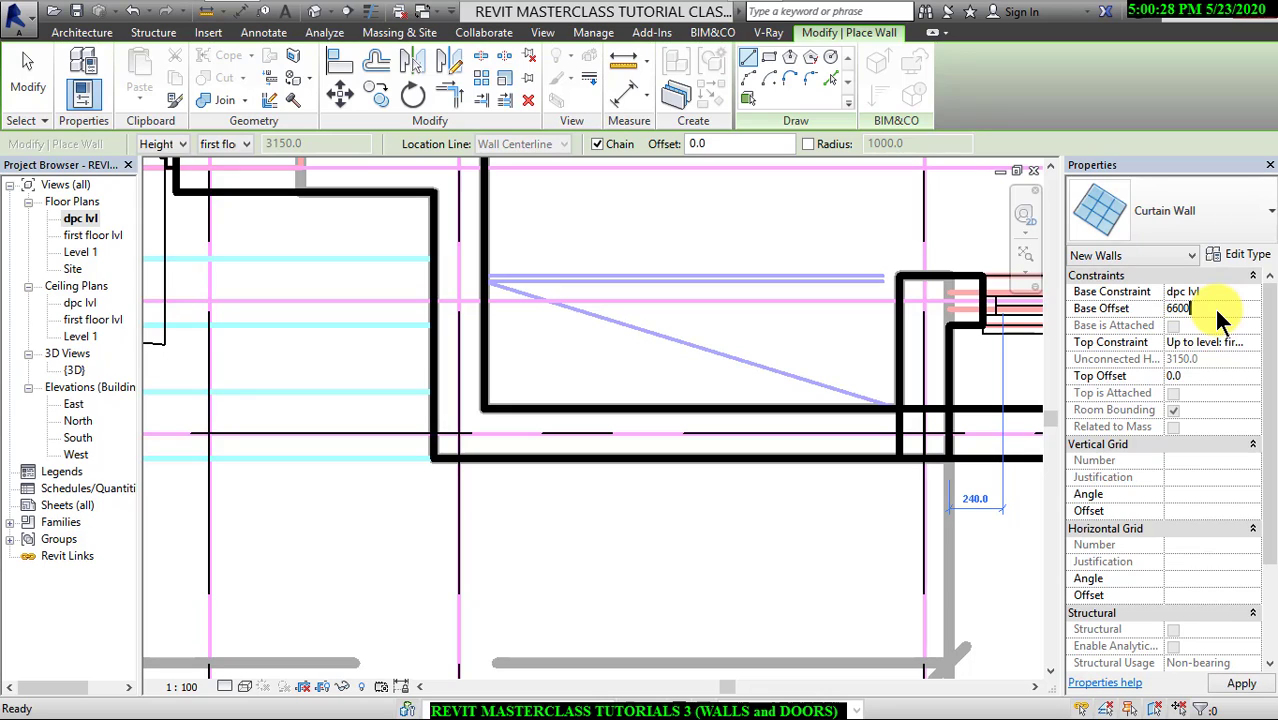
key("BackSpace")
key("BackSpace")
key("BackSpace")
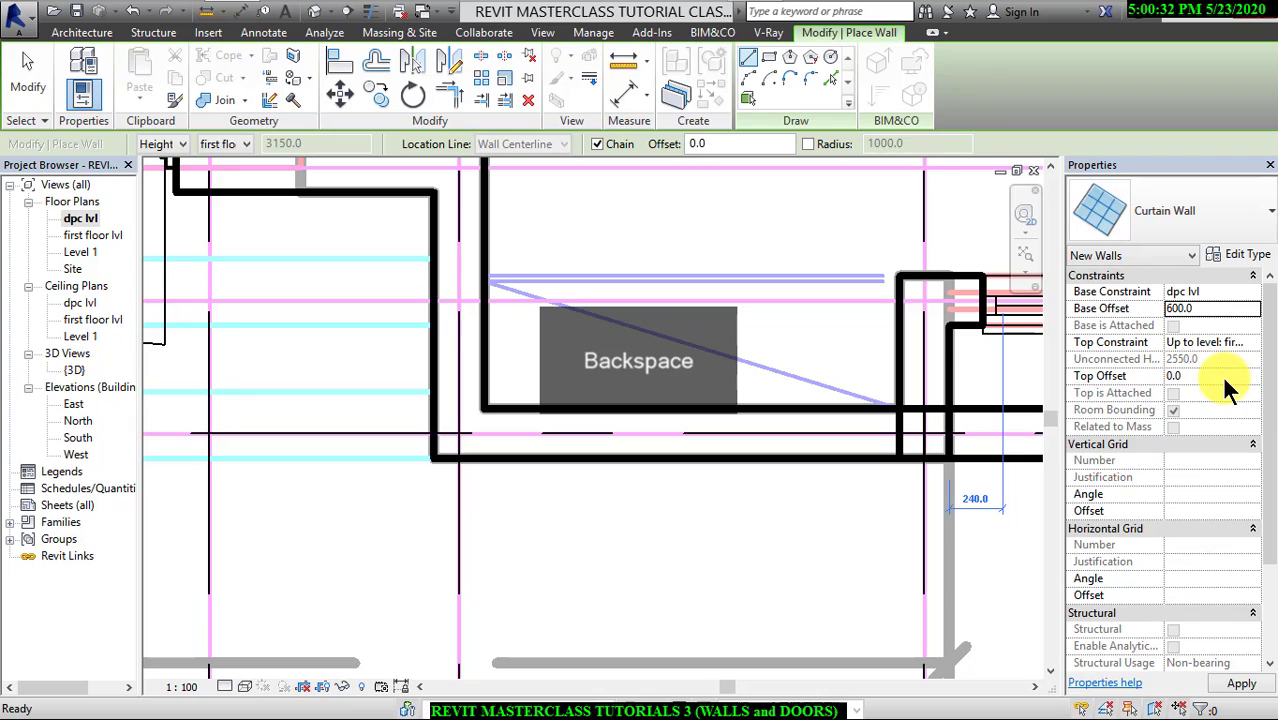
left_click(1215, 376)
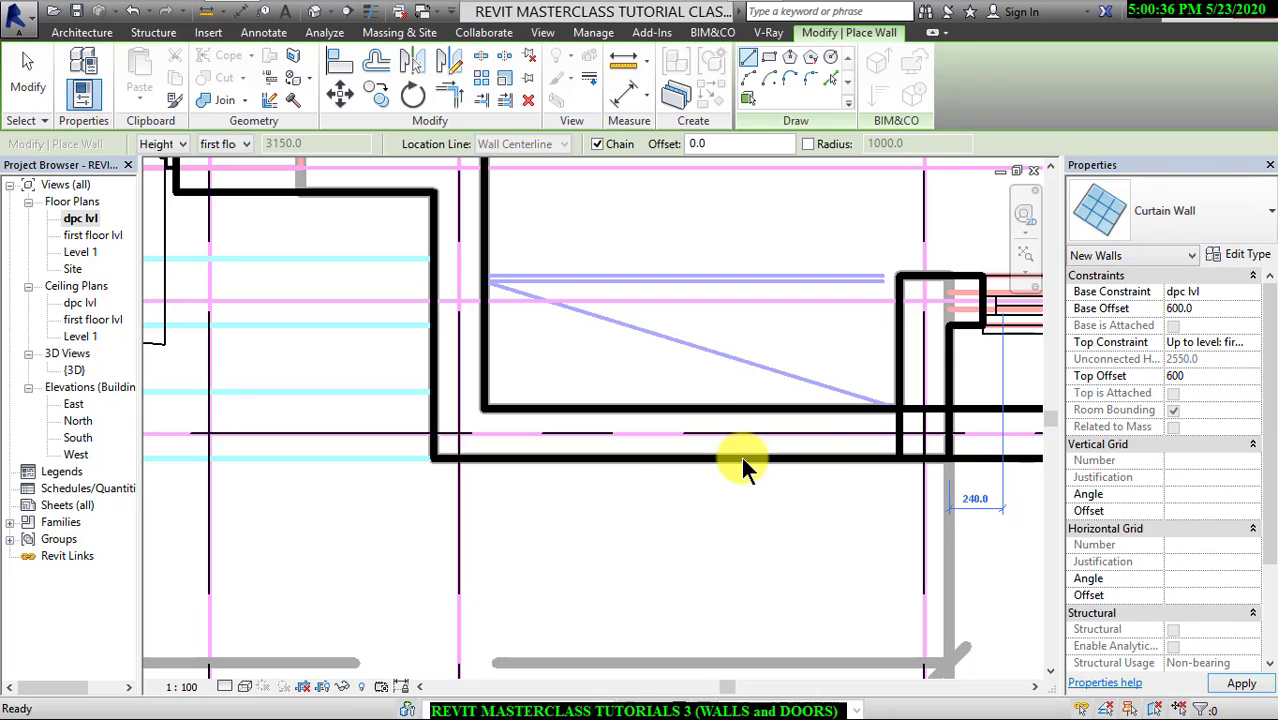
Draw a curtain wall about 1410 mm long along the centreline of the 225 mm wall on grid 16, between grids 7 and 8.
left_click(529, 437)
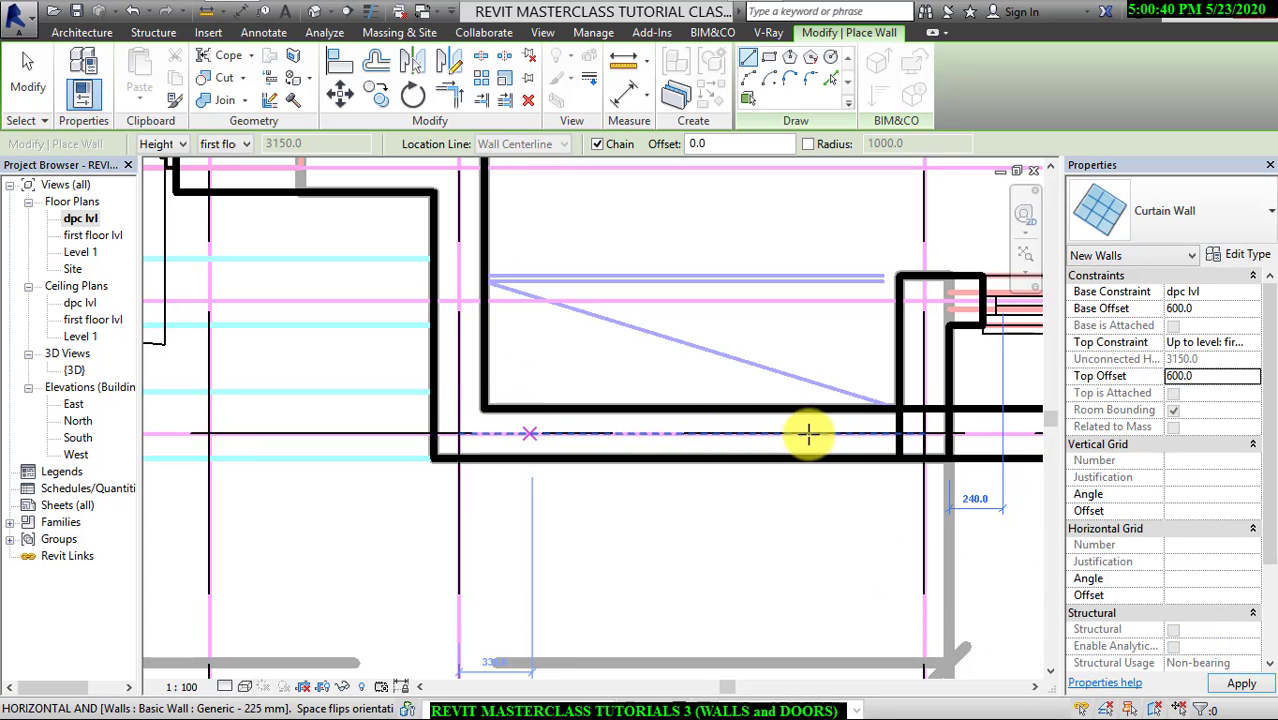
left_click(846, 433)
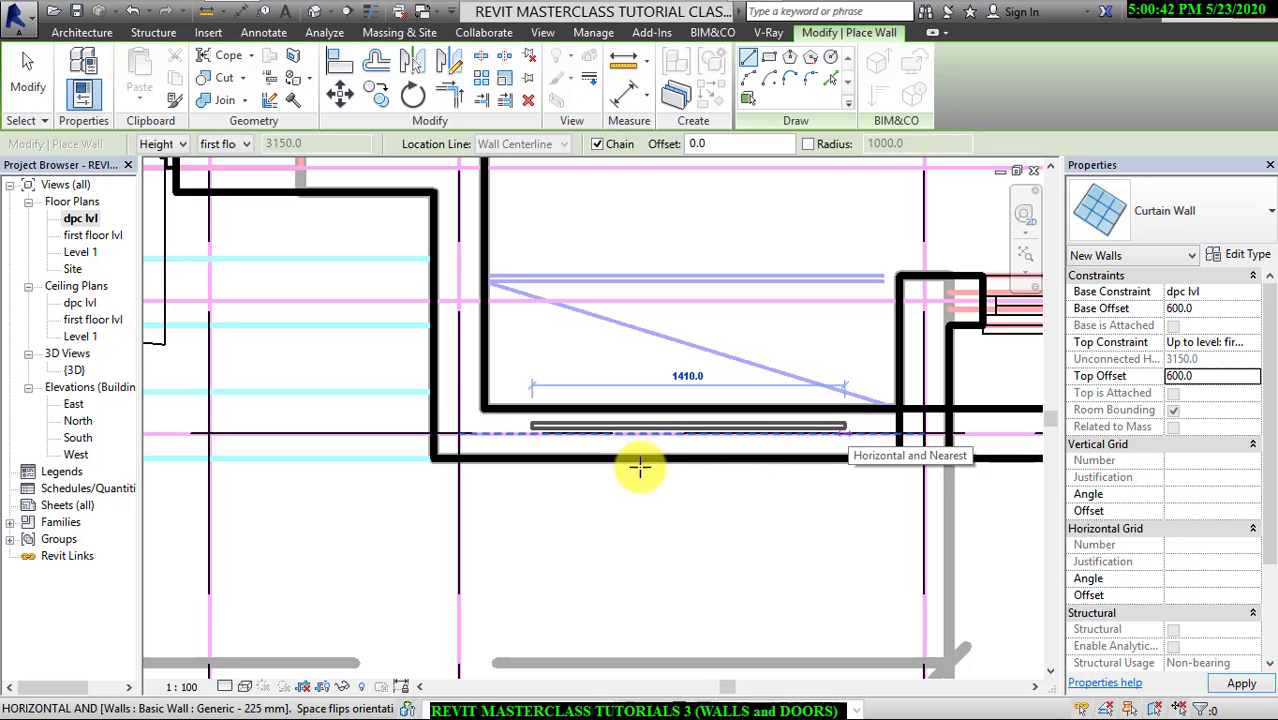
key("Escape")
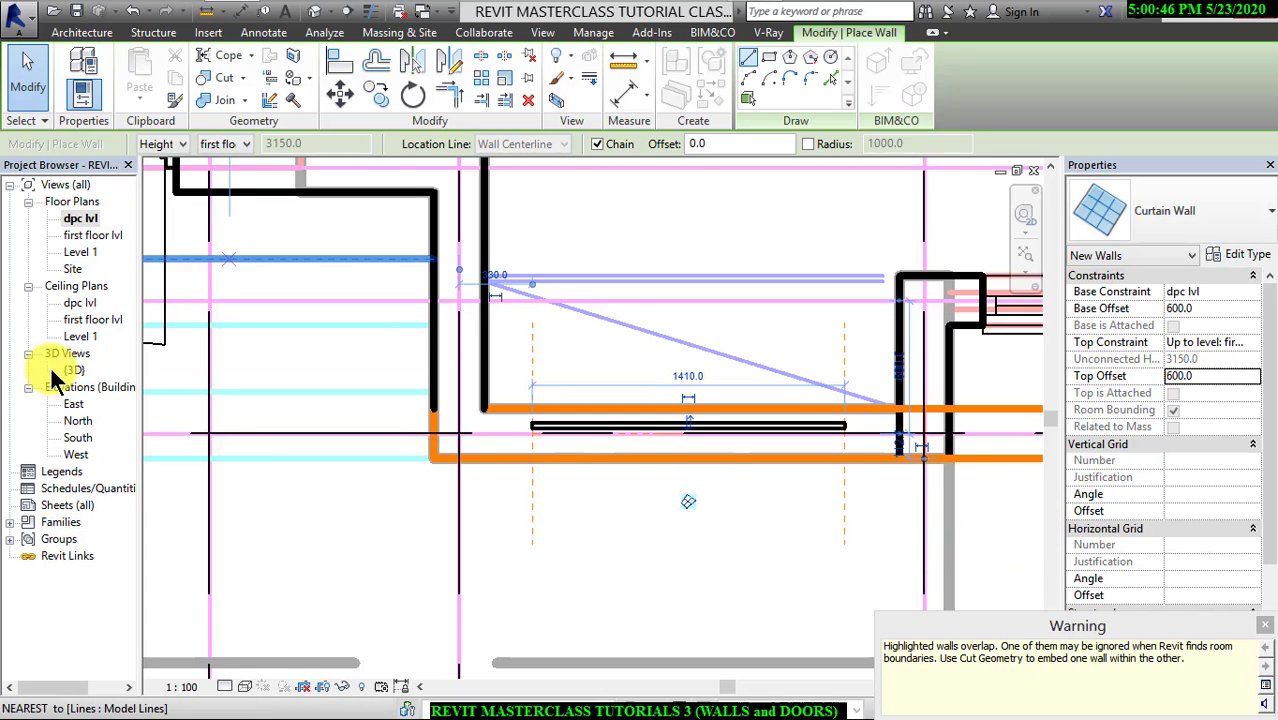
key("Escape")
In the South elevation, turn on Automatically Embed in the curtain wall's type properties so it cuts into the host wall.
double_click(76, 438)
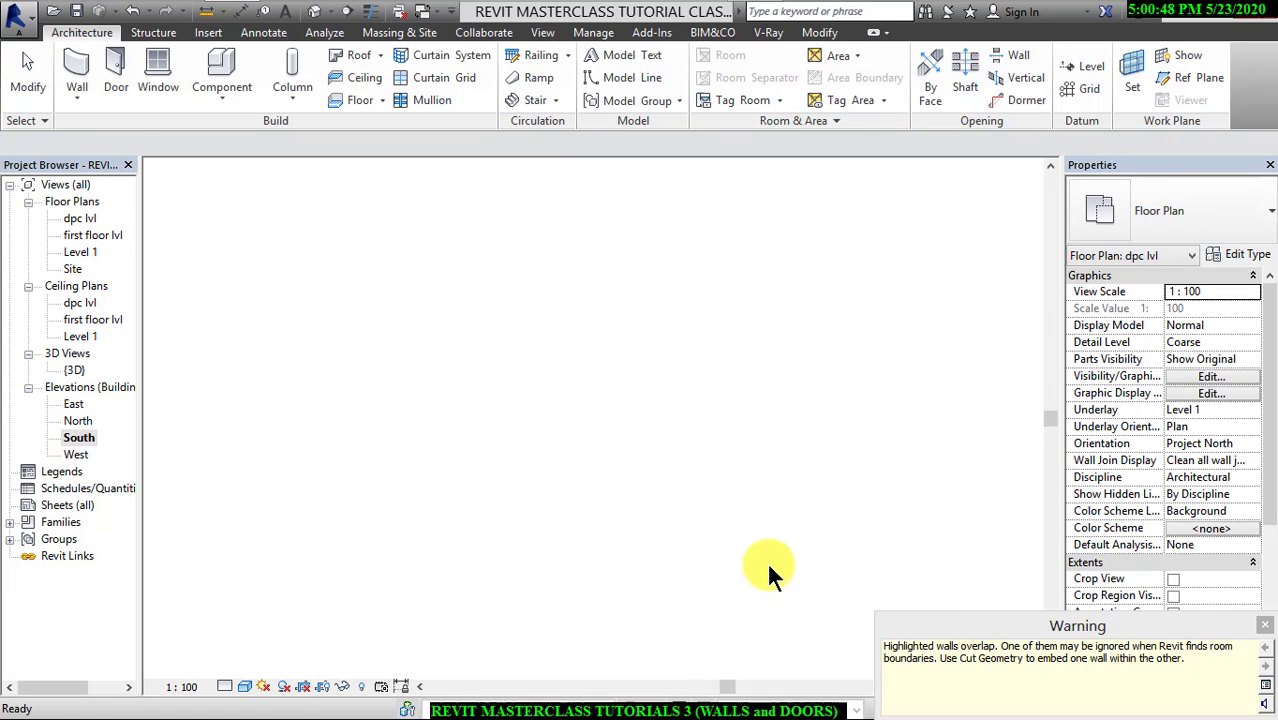
left_click(823, 571)
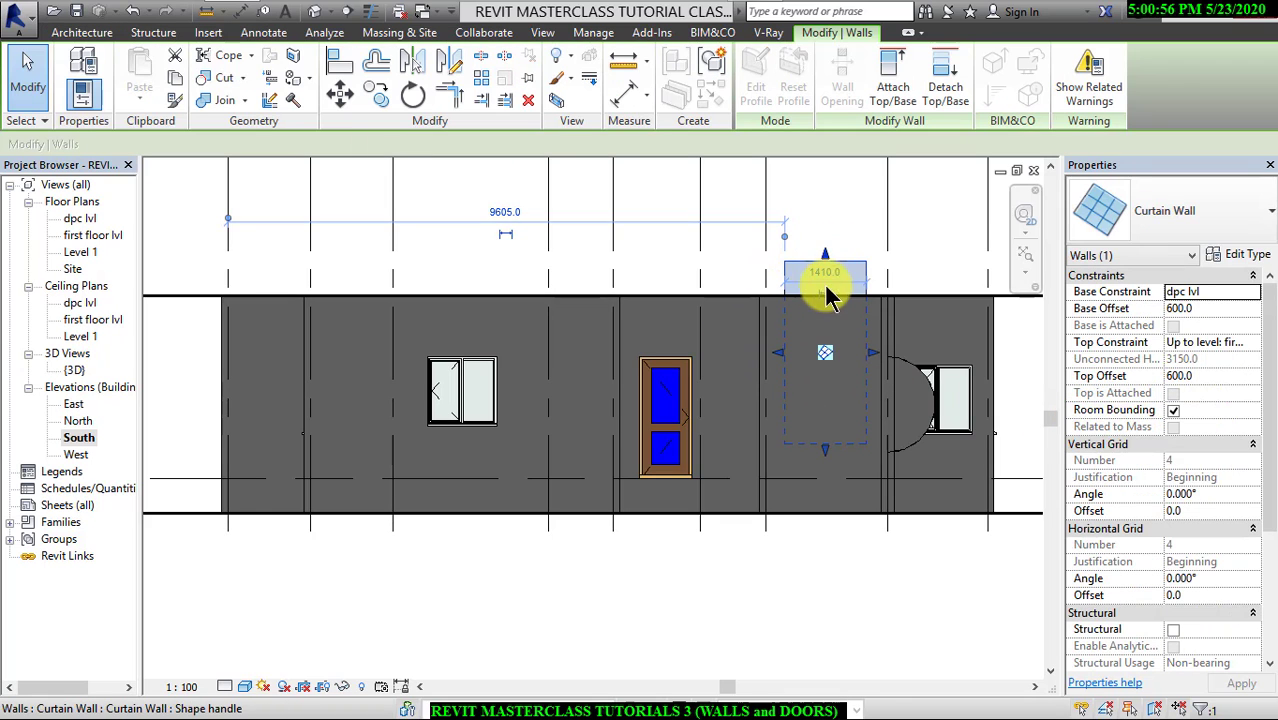
left_click(1240, 254)
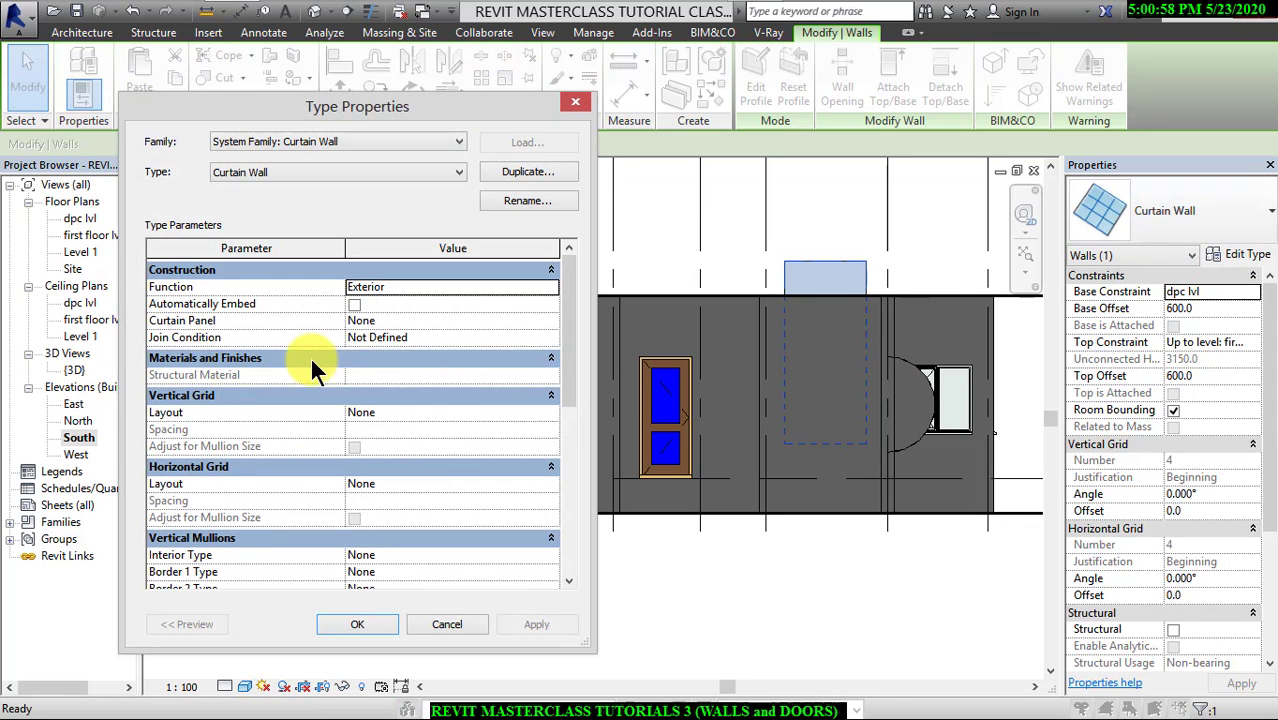
left_click(354, 304)
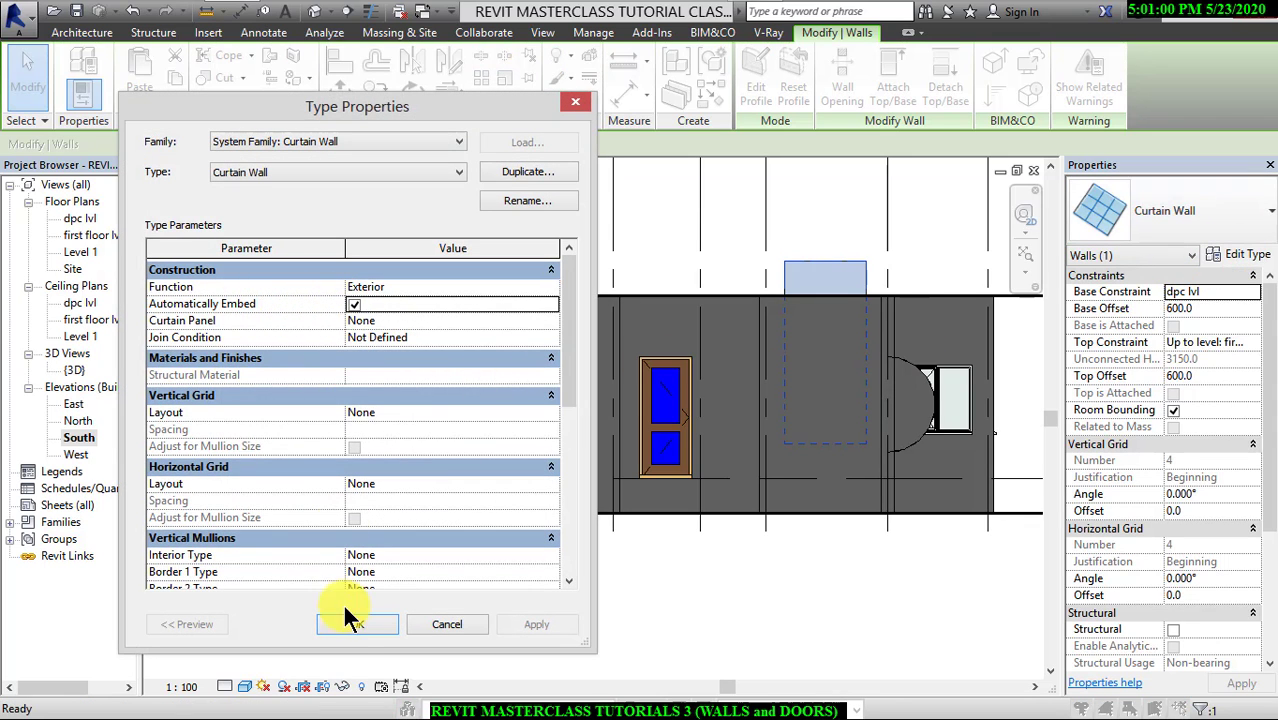
key("Return")
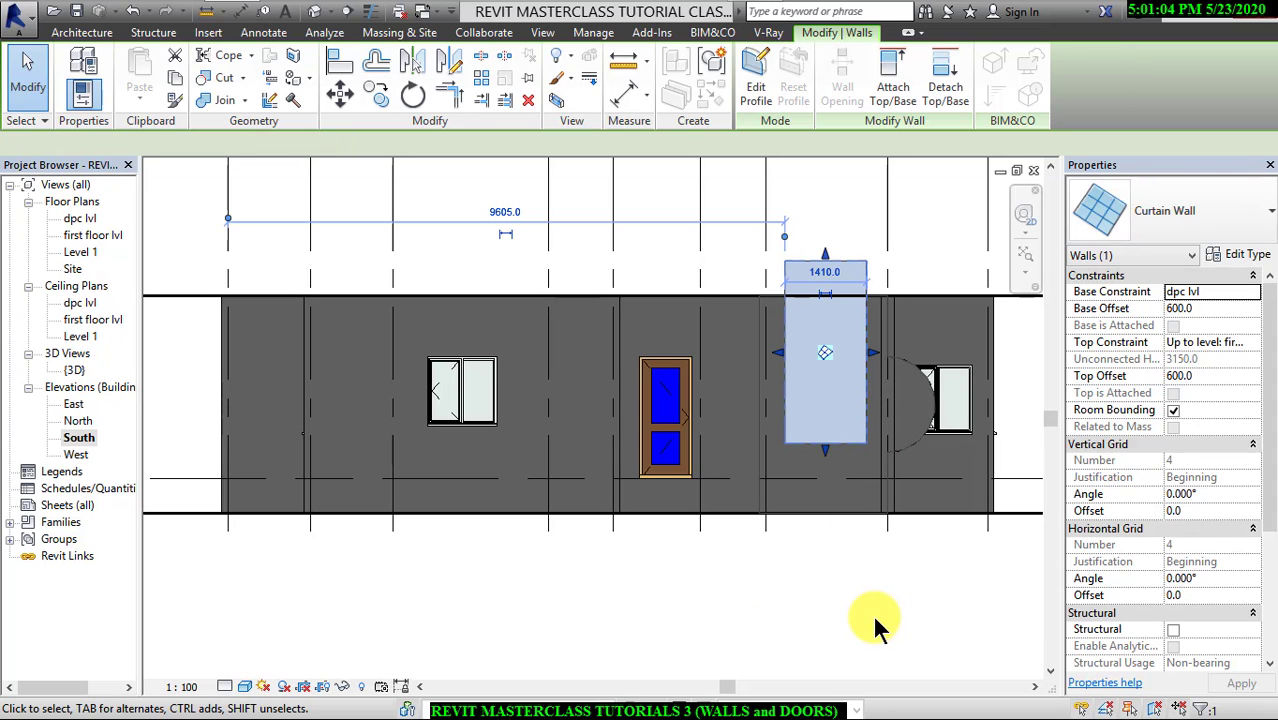
key("Escape")
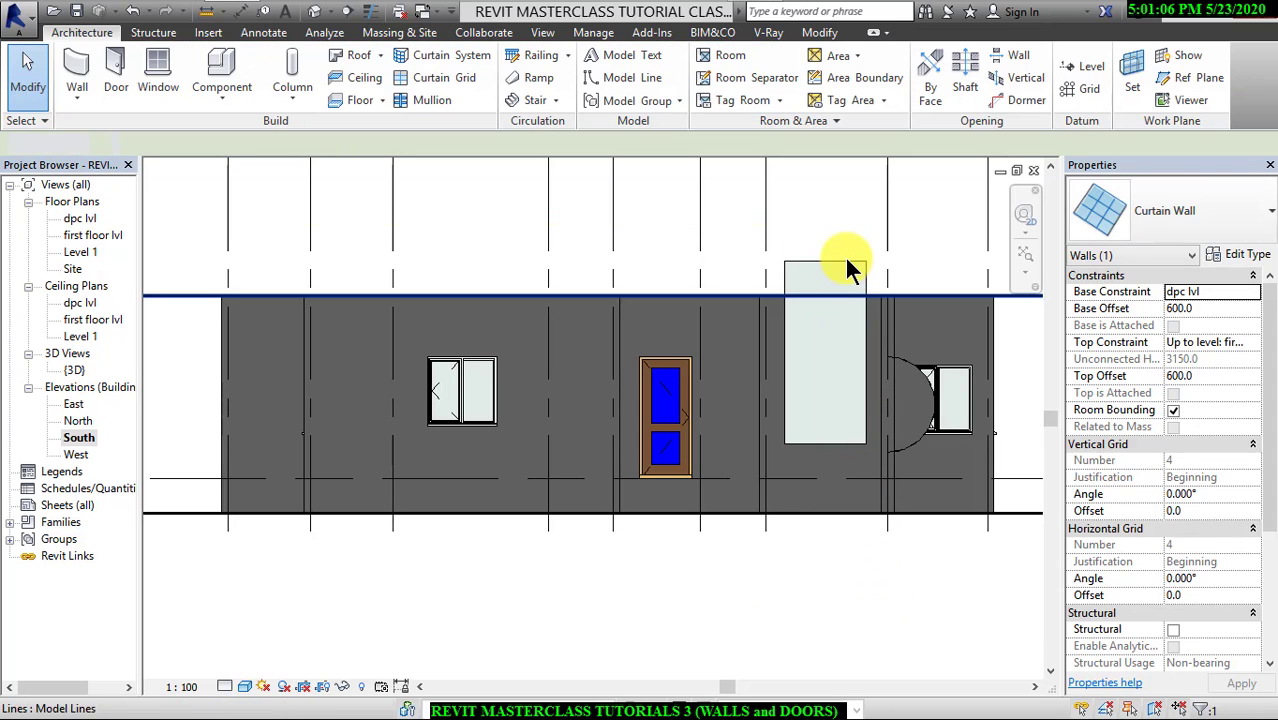
In the embedded curtain wall's type properties, set the Vertical Grid layout to Fixed Distance with a spacing of 600.
left_click(855, 270)
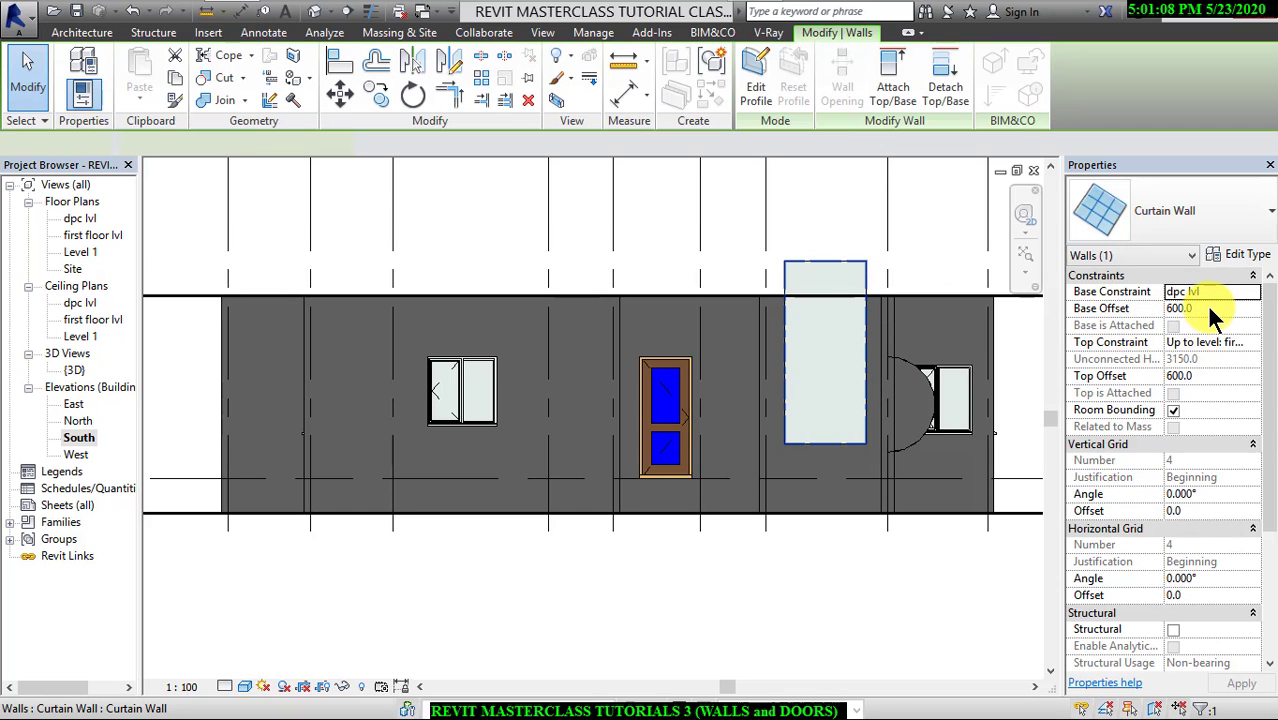
left_click(1242, 256)
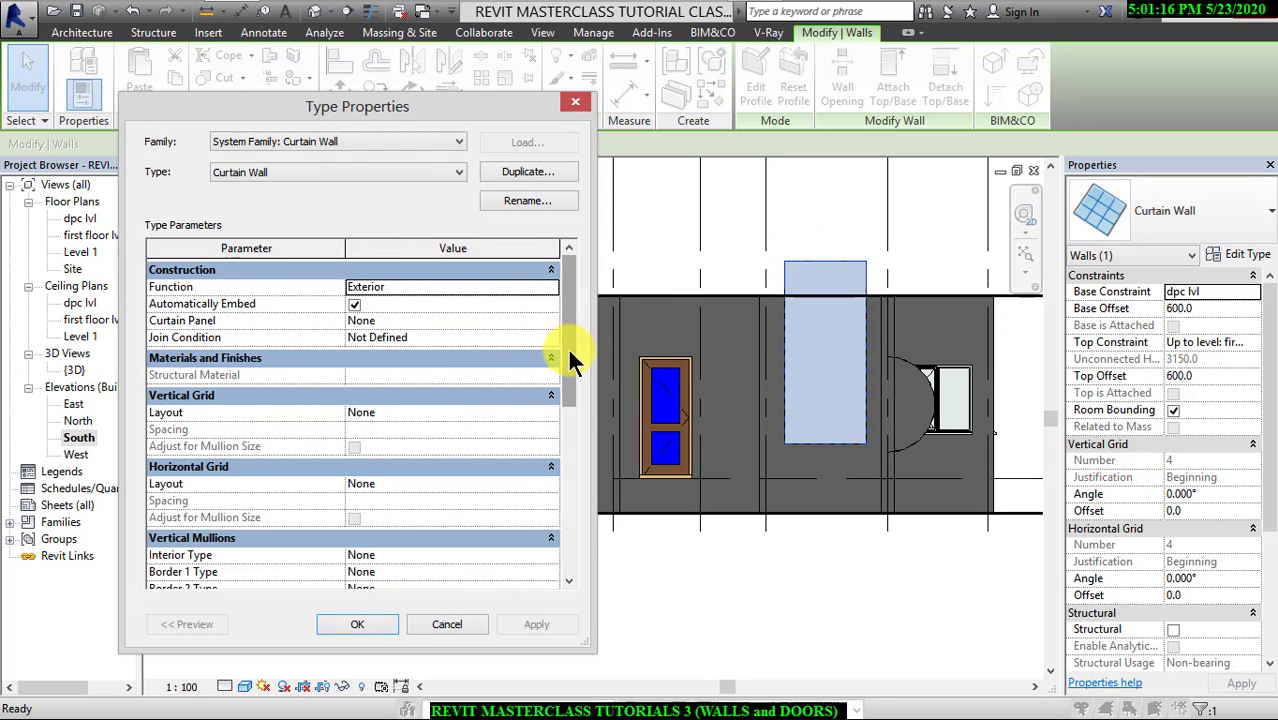
scroll(570, 362, "down", 1)
left_click(548, 393)
left_click(551, 395)
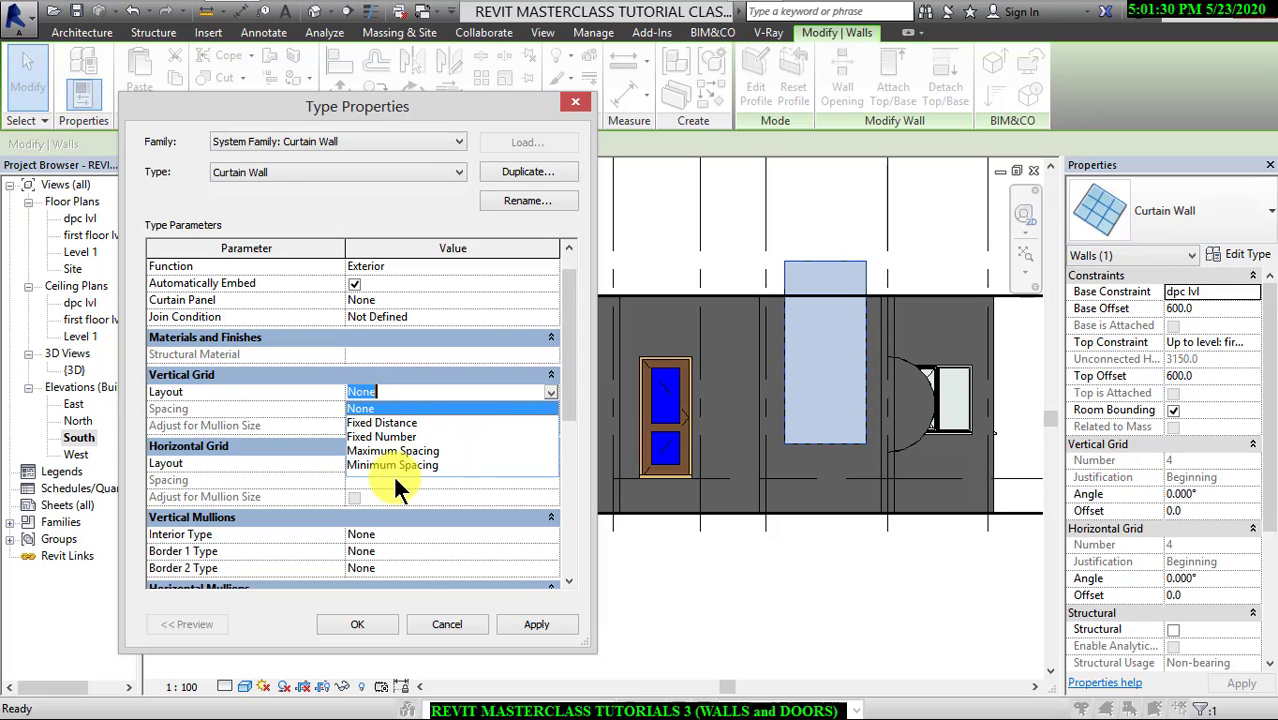
left_click(381, 424)
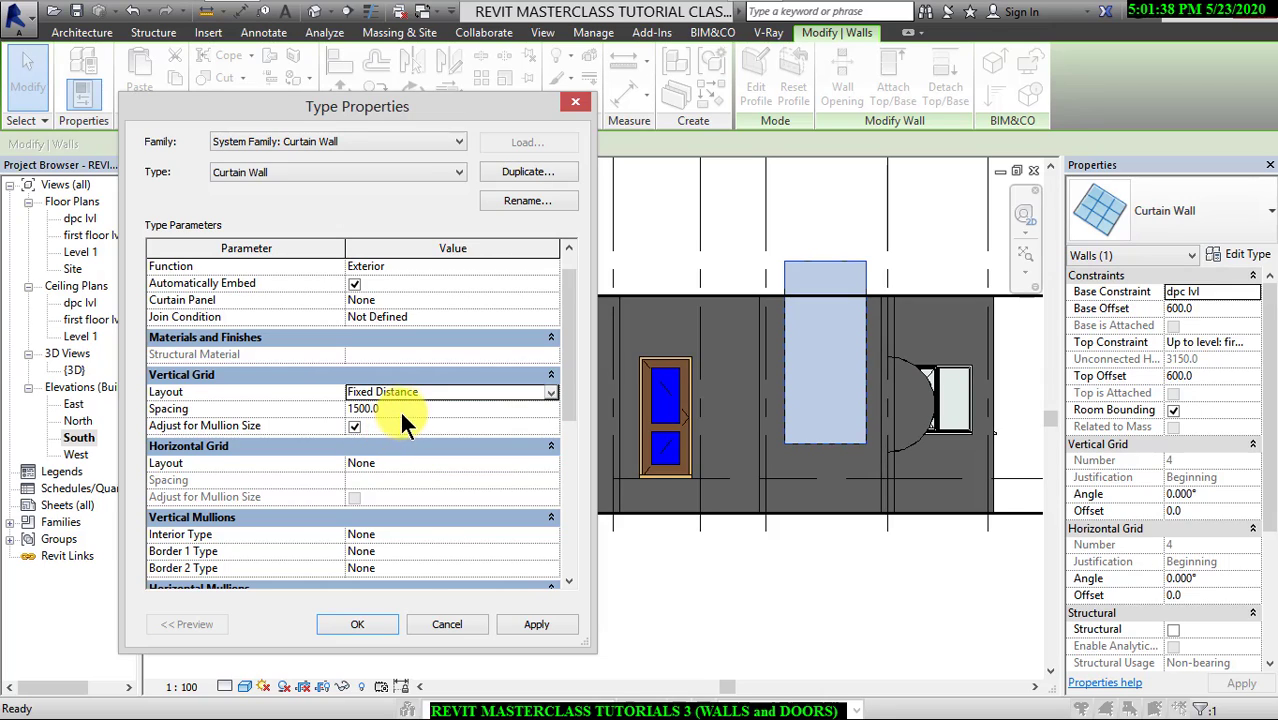
left_click(405, 410)
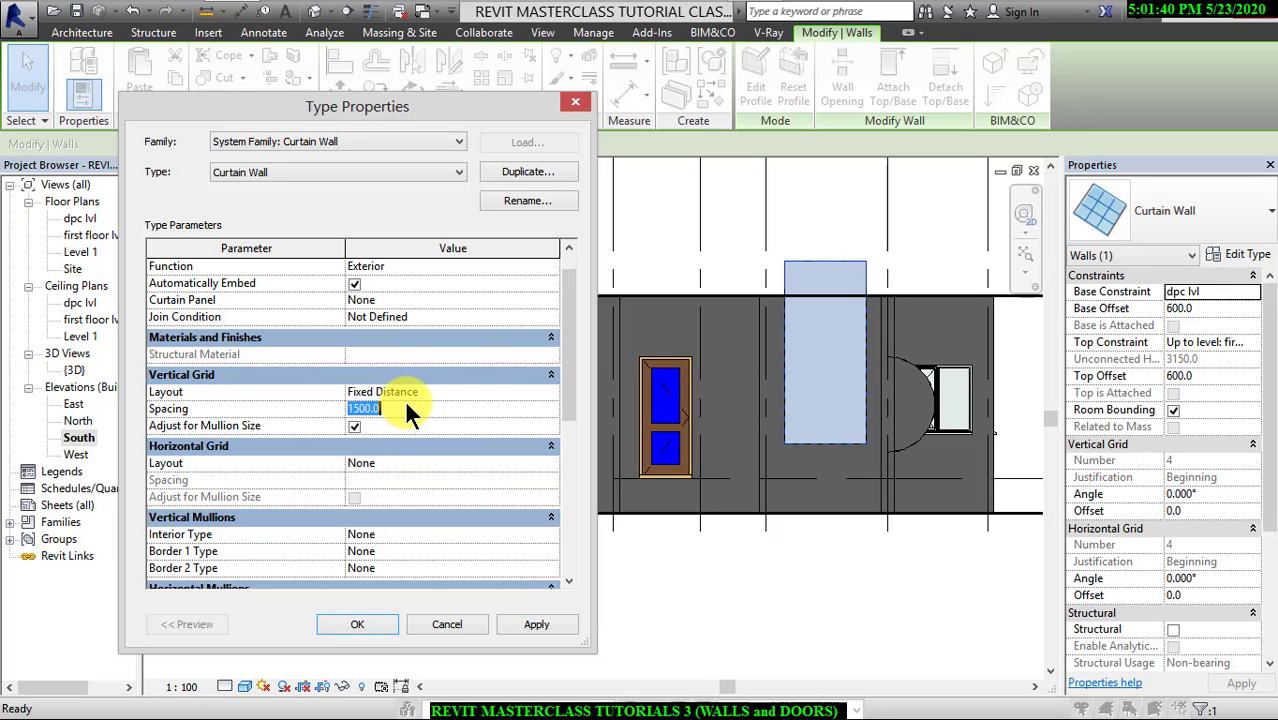
type("600")
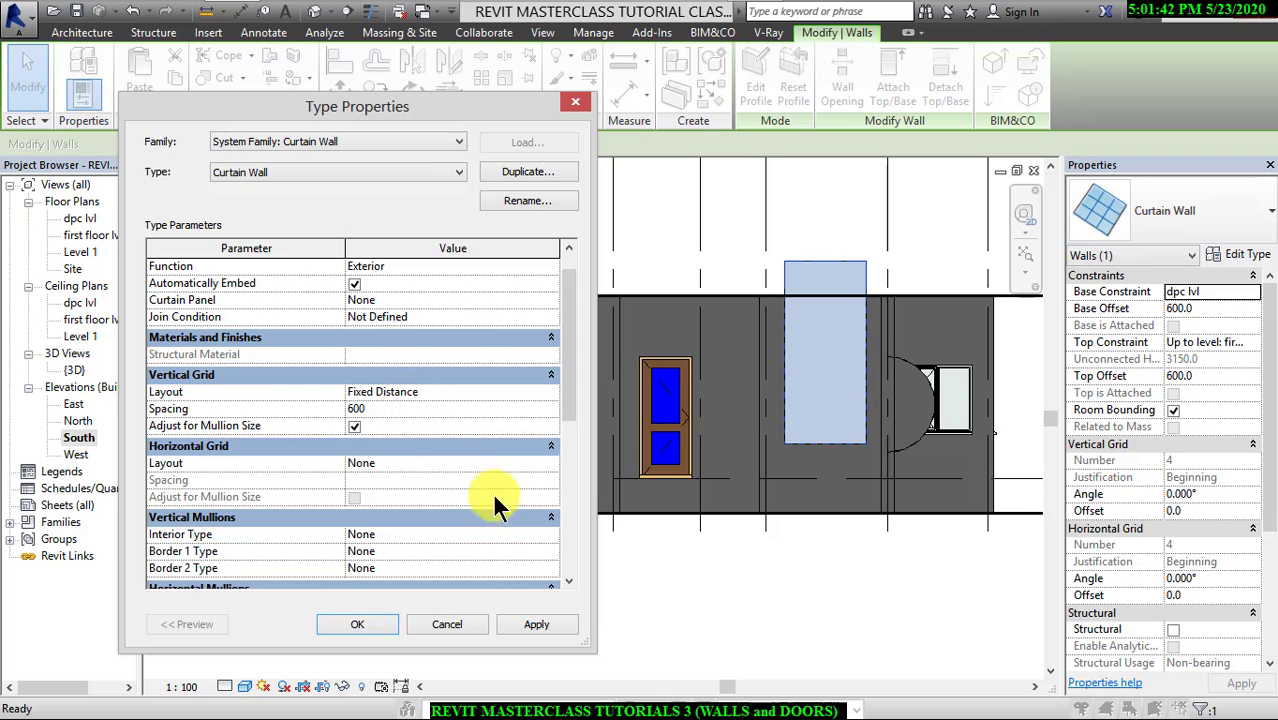
Set the curtain wall type's Horizontal Grid layout to Fixed Distance with a spacing of 600.
left_click(544, 467)
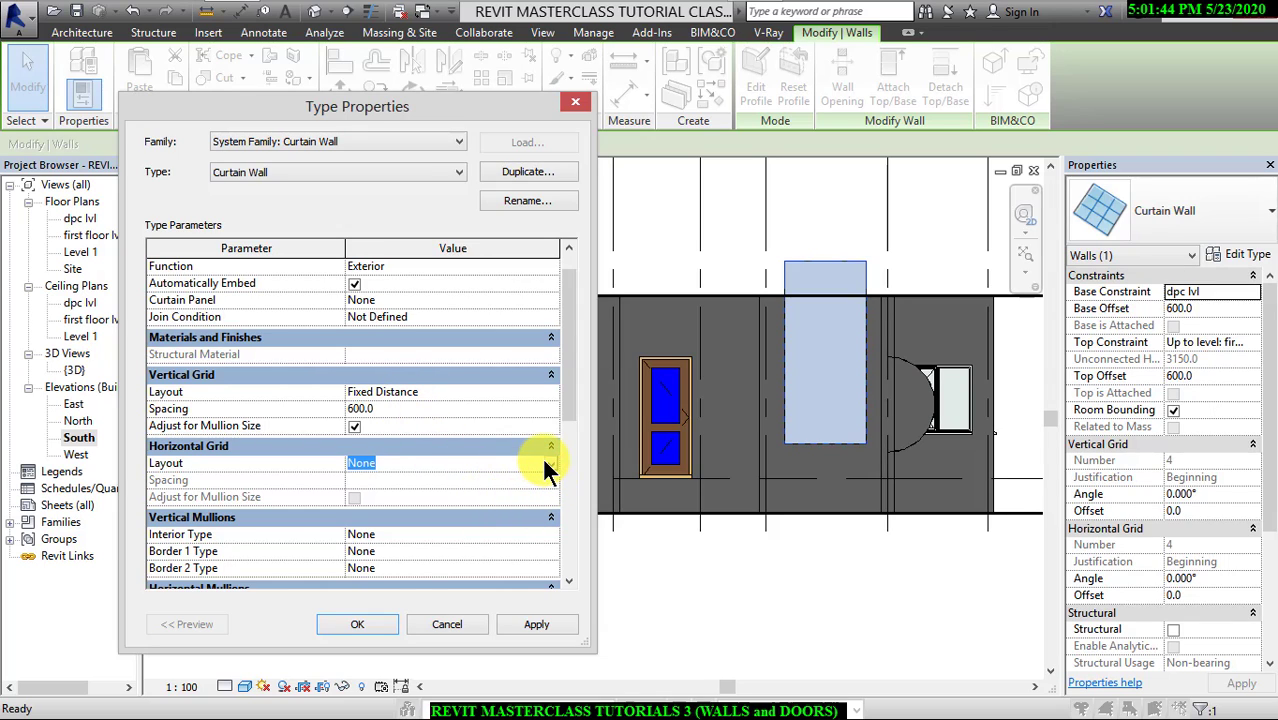
left_click(551, 463)
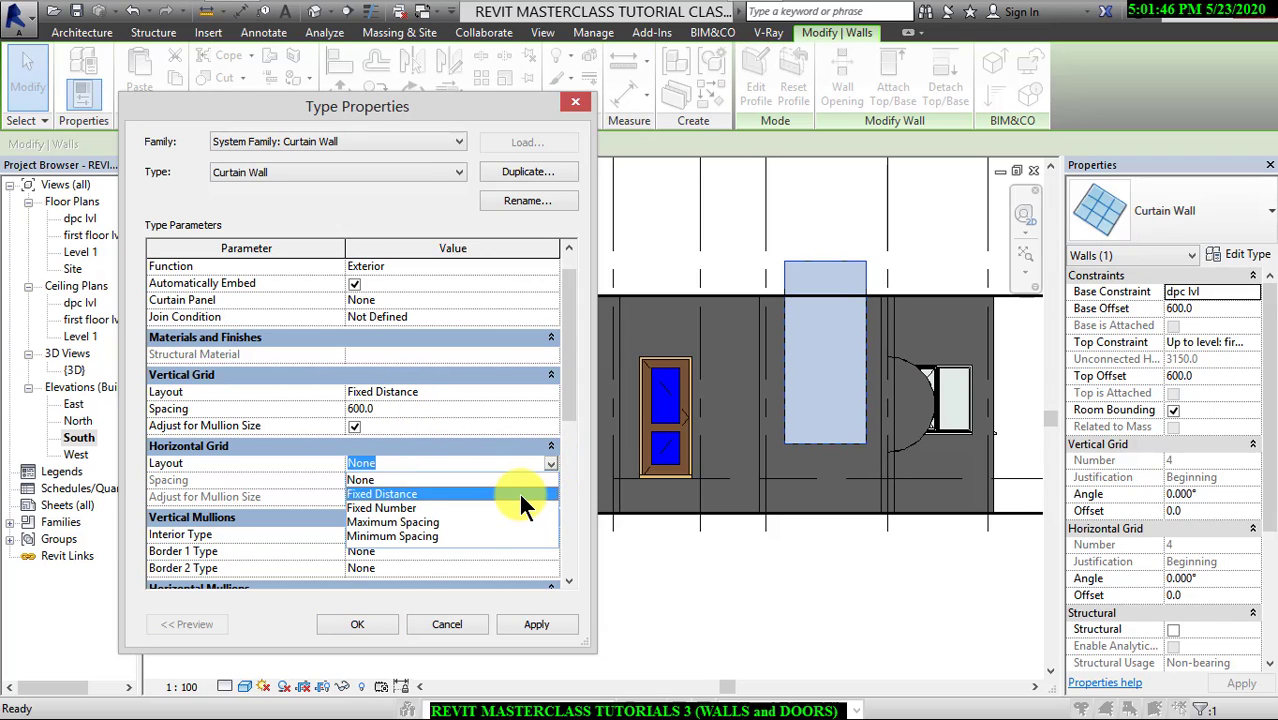
left_click(518, 490)
left_click(468, 490)
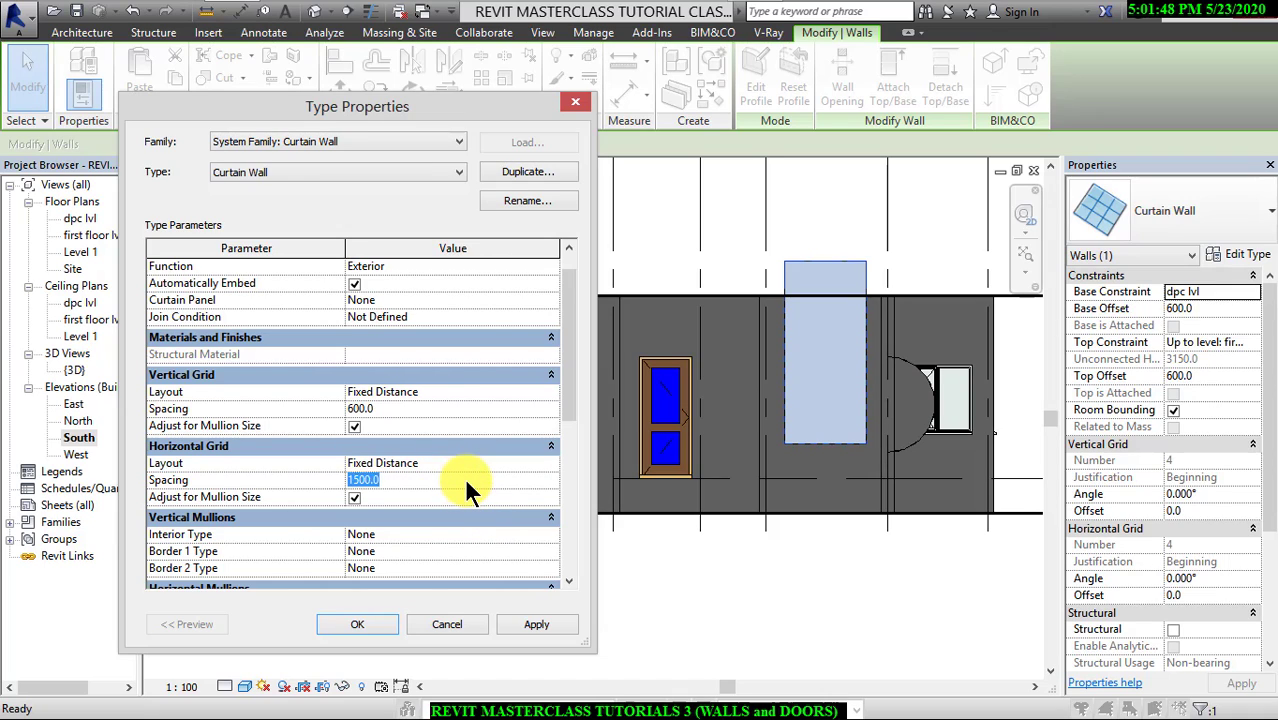
type("600")
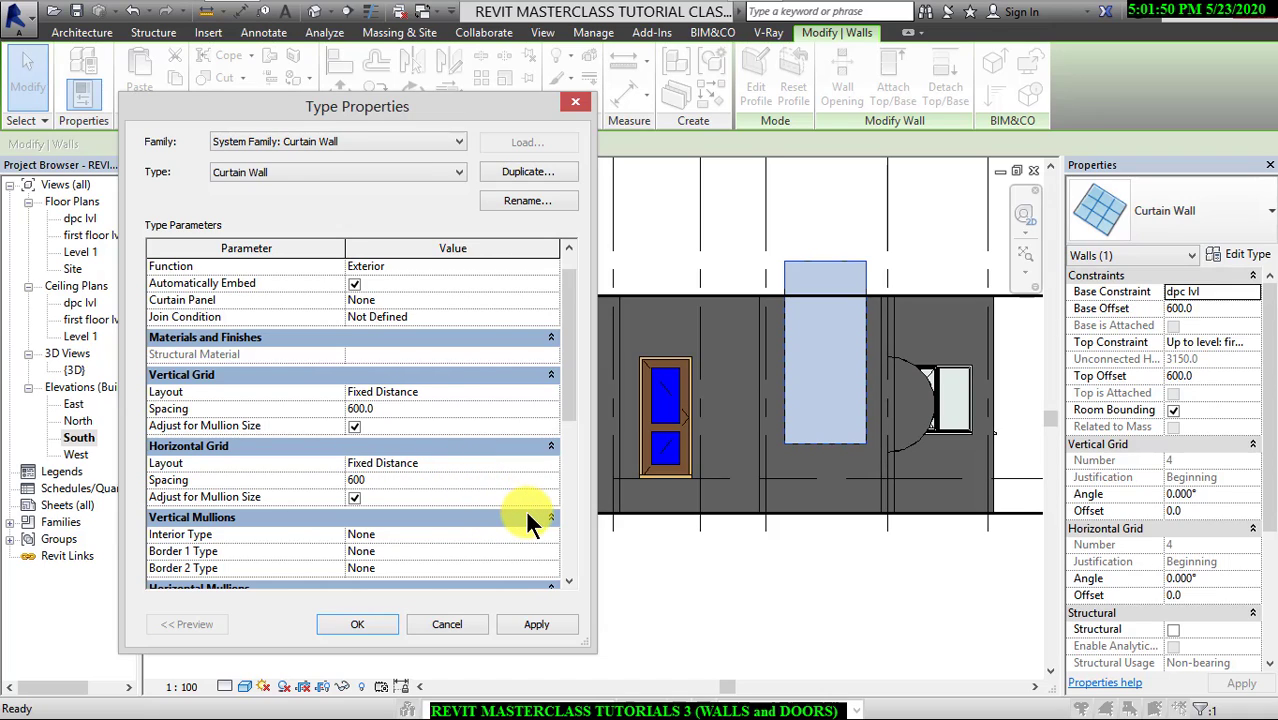
Set the interior type of the vertical mullions to Rectangular Mullion : 30mm Square.
left_click_drag(567, 417, 566, 460)
left_click(553, 429)
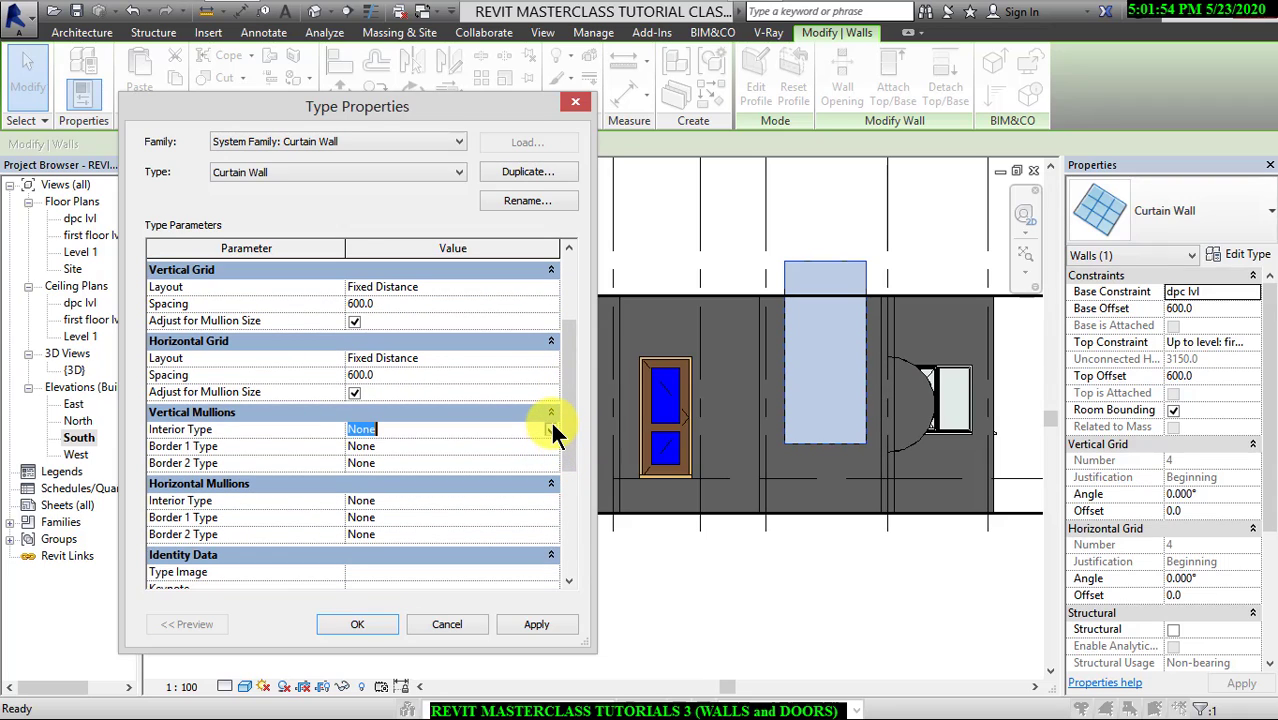
left_click(550, 429)
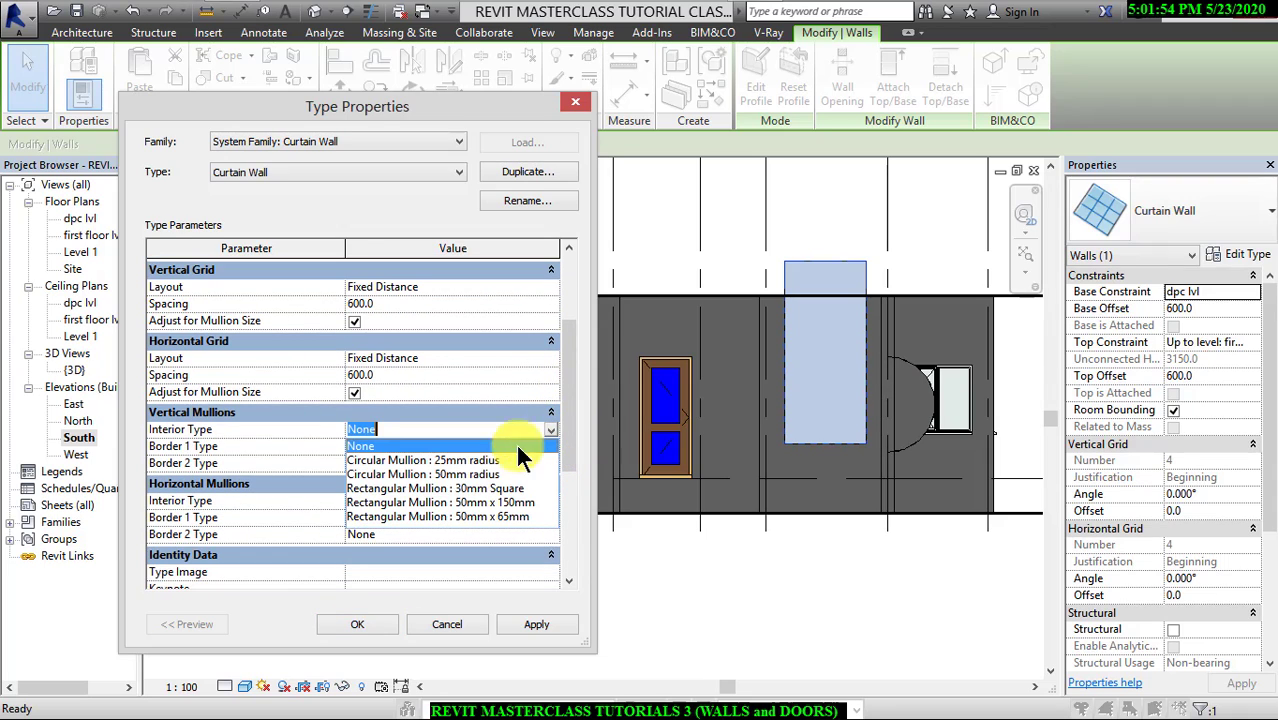
left_click(440, 488)
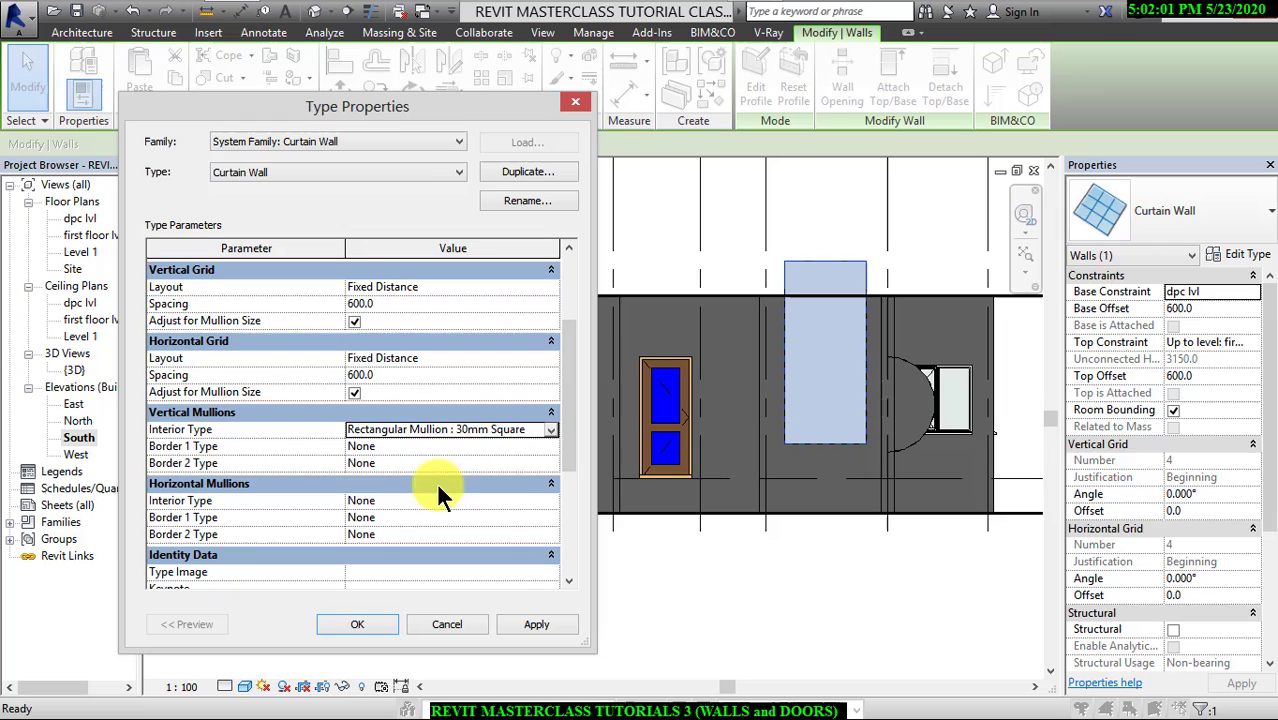
Set Border 1 Type and Border 2 Type of the vertical mullions to Rectangular Mullion : 50mm x 65mm.
left_click(550, 450)
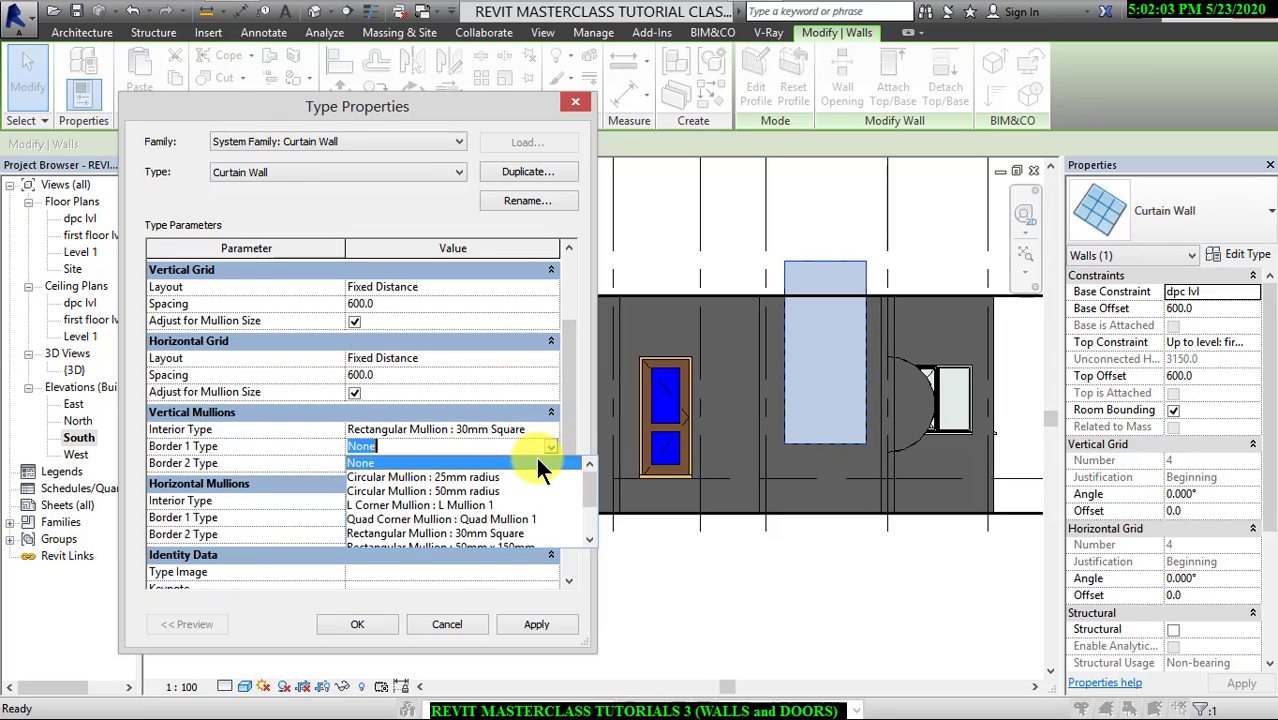
scroll(494, 515, "down", 2)
left_click(494, 505)
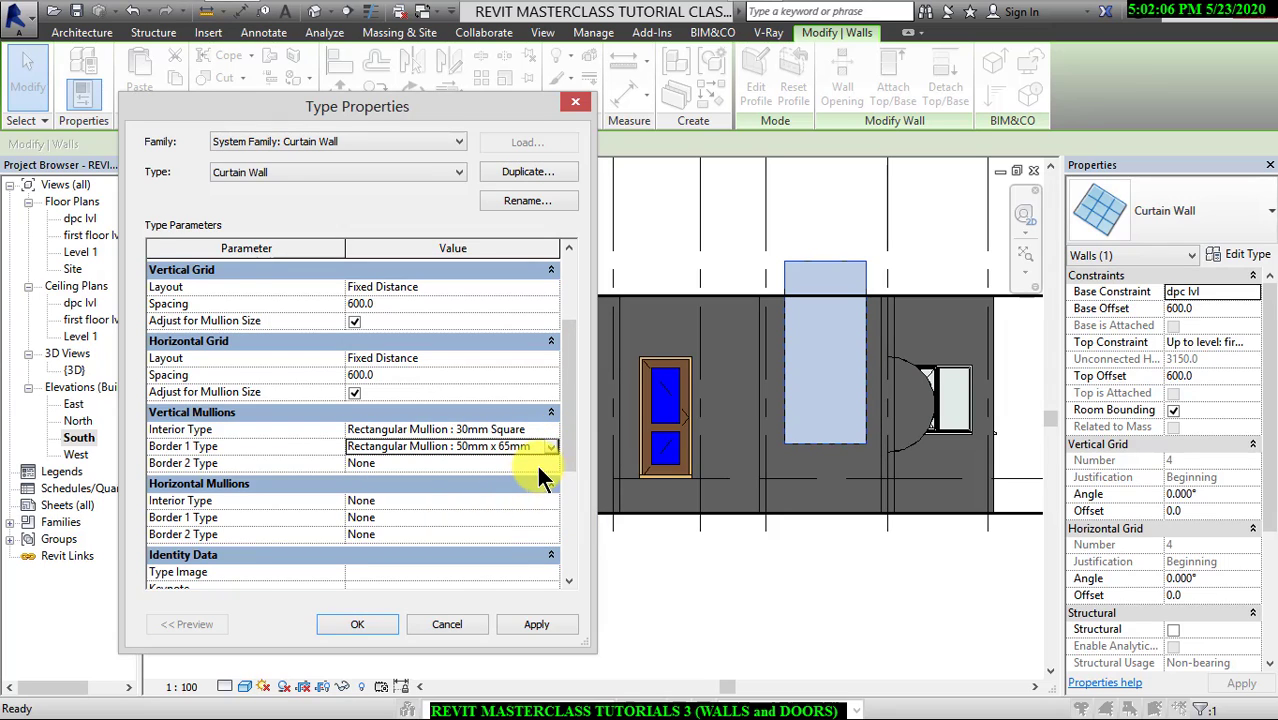
left_click(536, 462)
left_click(551, 463)
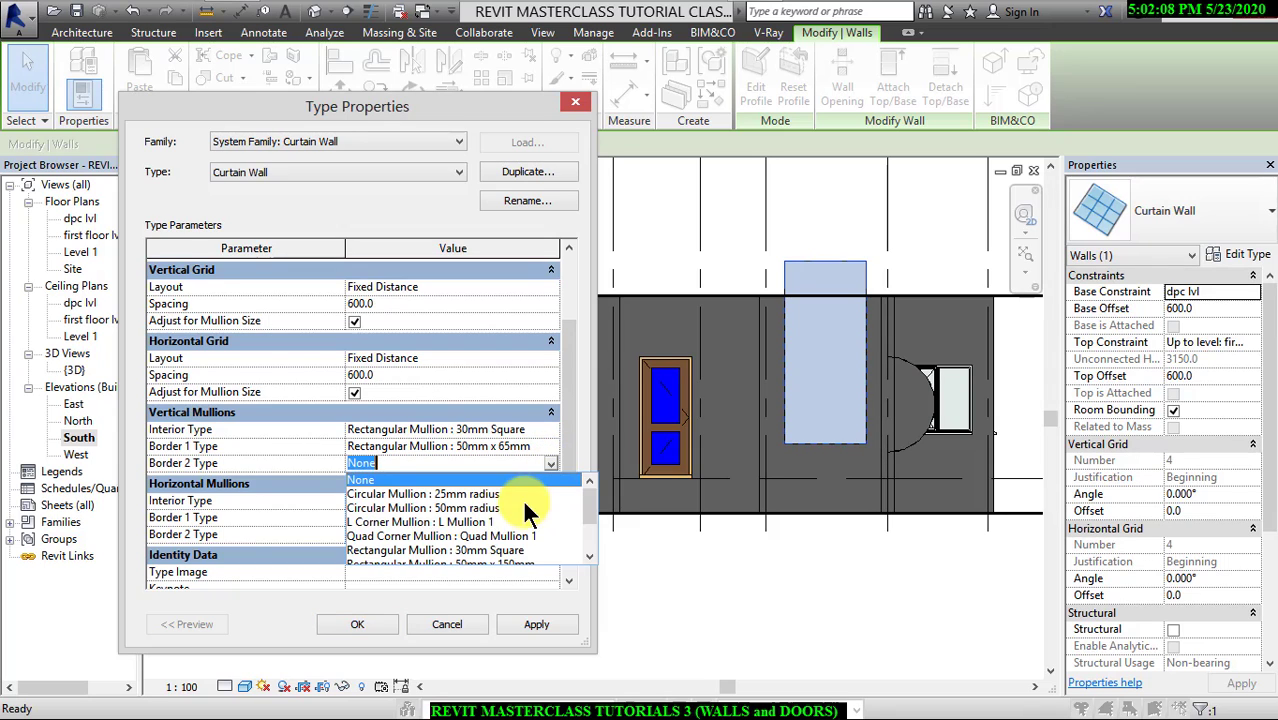
scroll(510, 535, "down", 2)
scroll(508, 535, "up", 2)
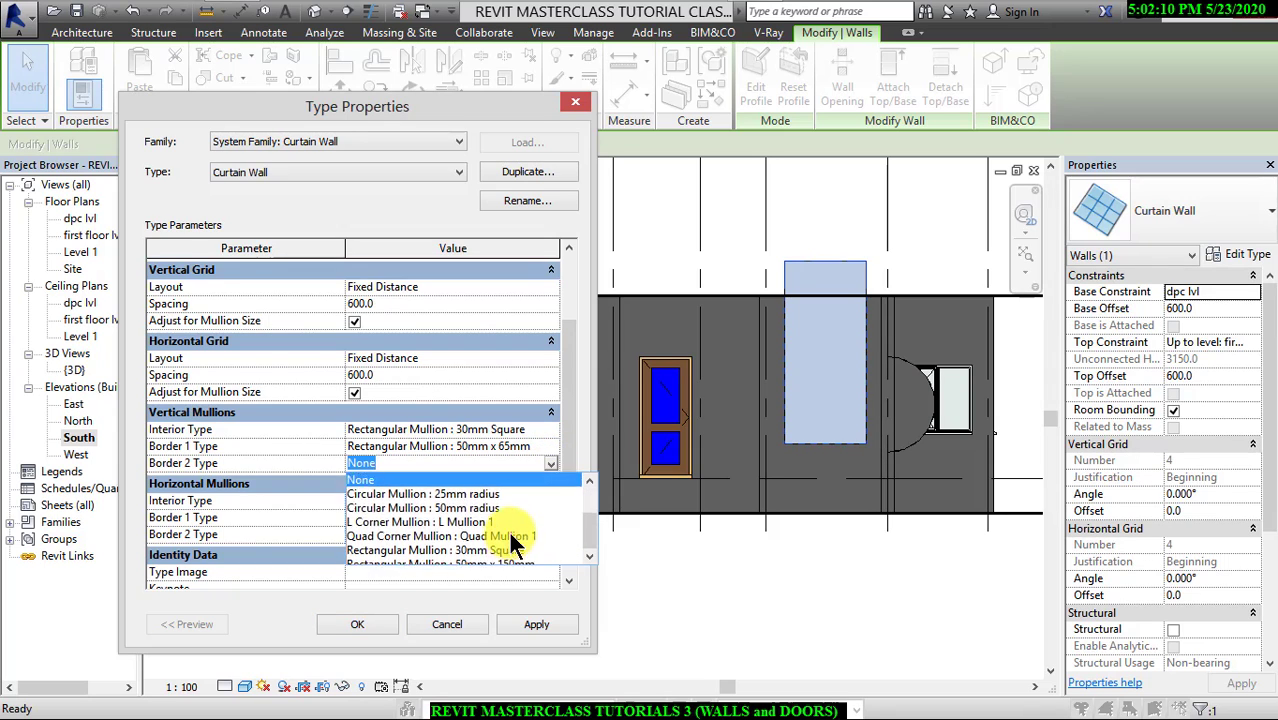
scroll(505, 532, "down", 2)
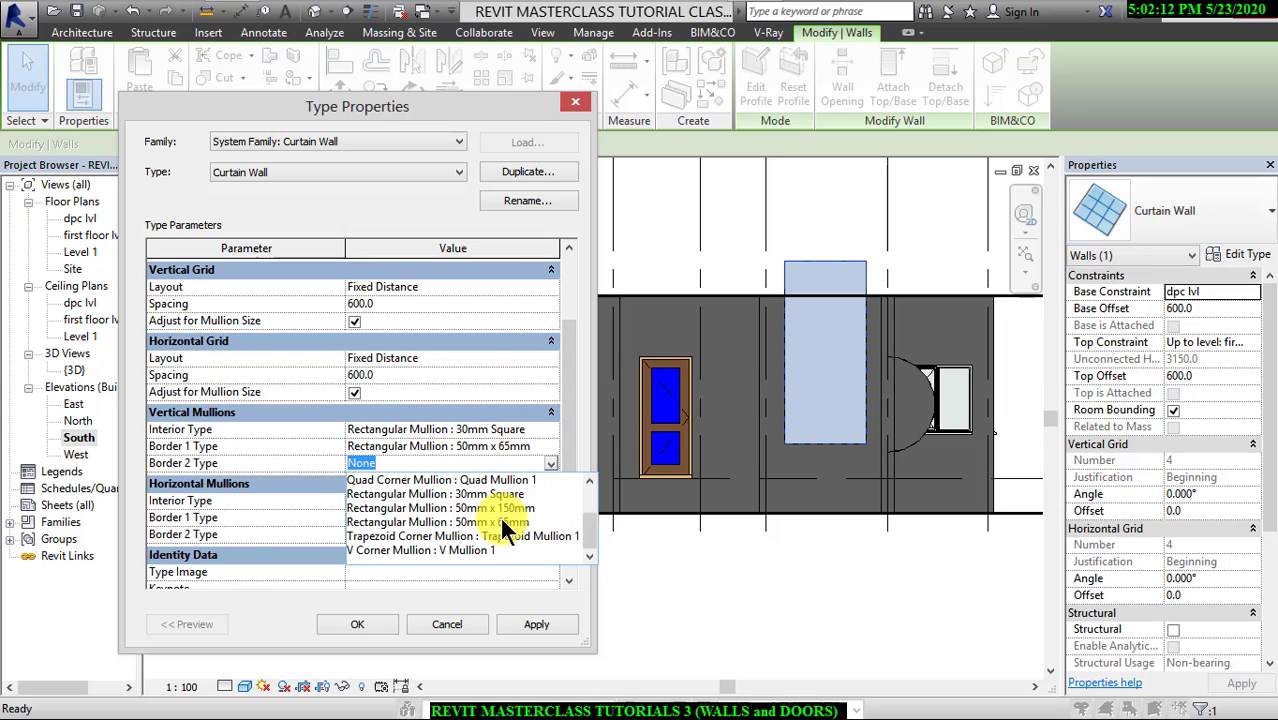
left_click(500, 522)
Set the interior type of the horizontal mullions to Rectangular Mullion : 30mm Square.
left_click(550, 485)
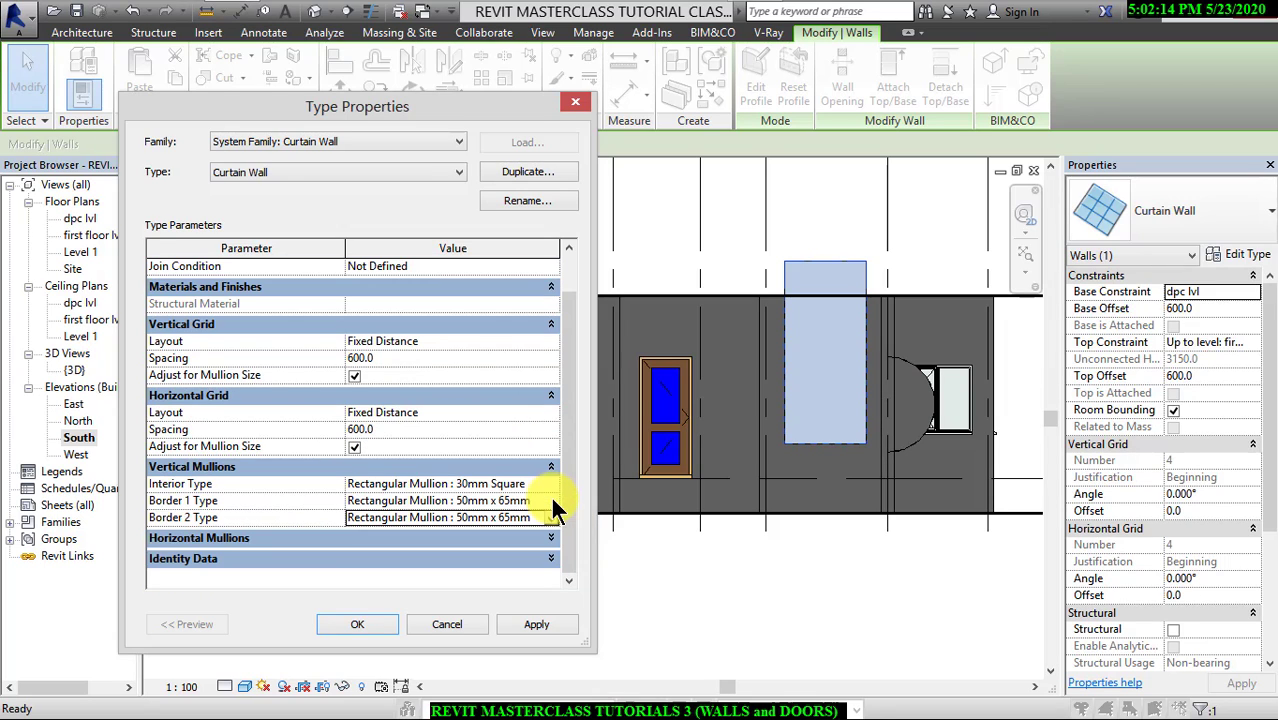
left_click(549, 538)
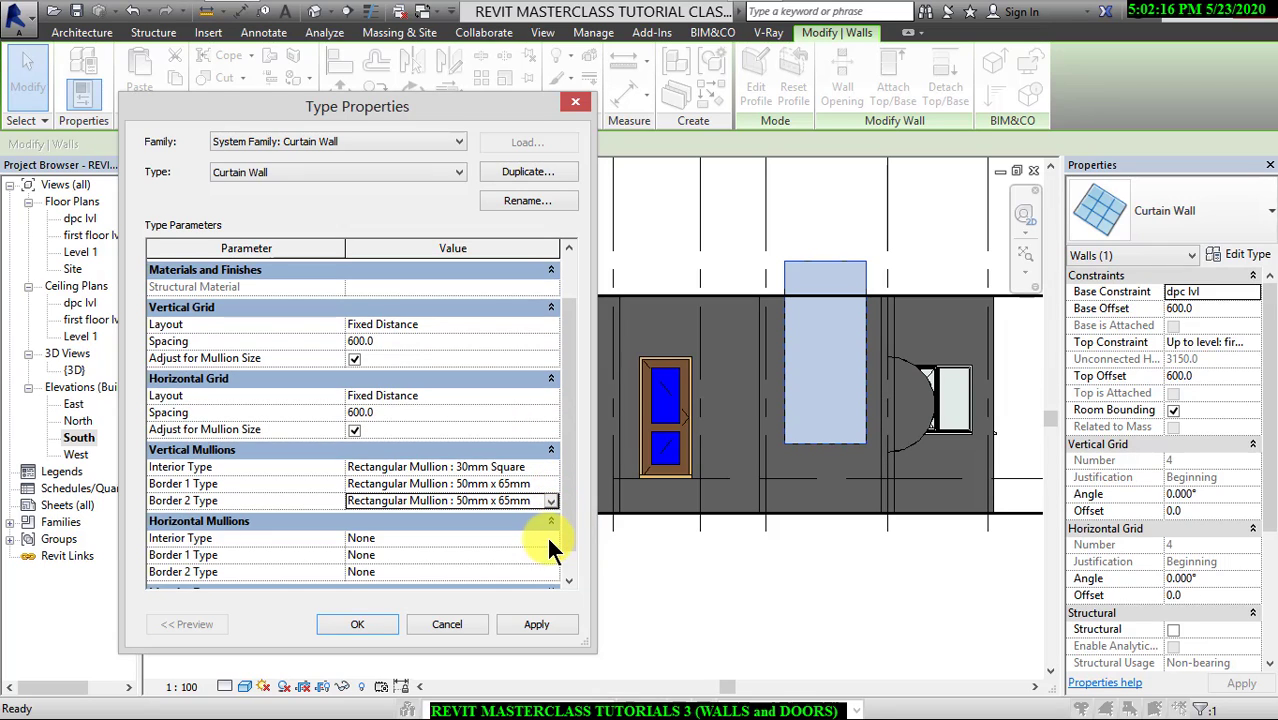
left_click(555, 527)
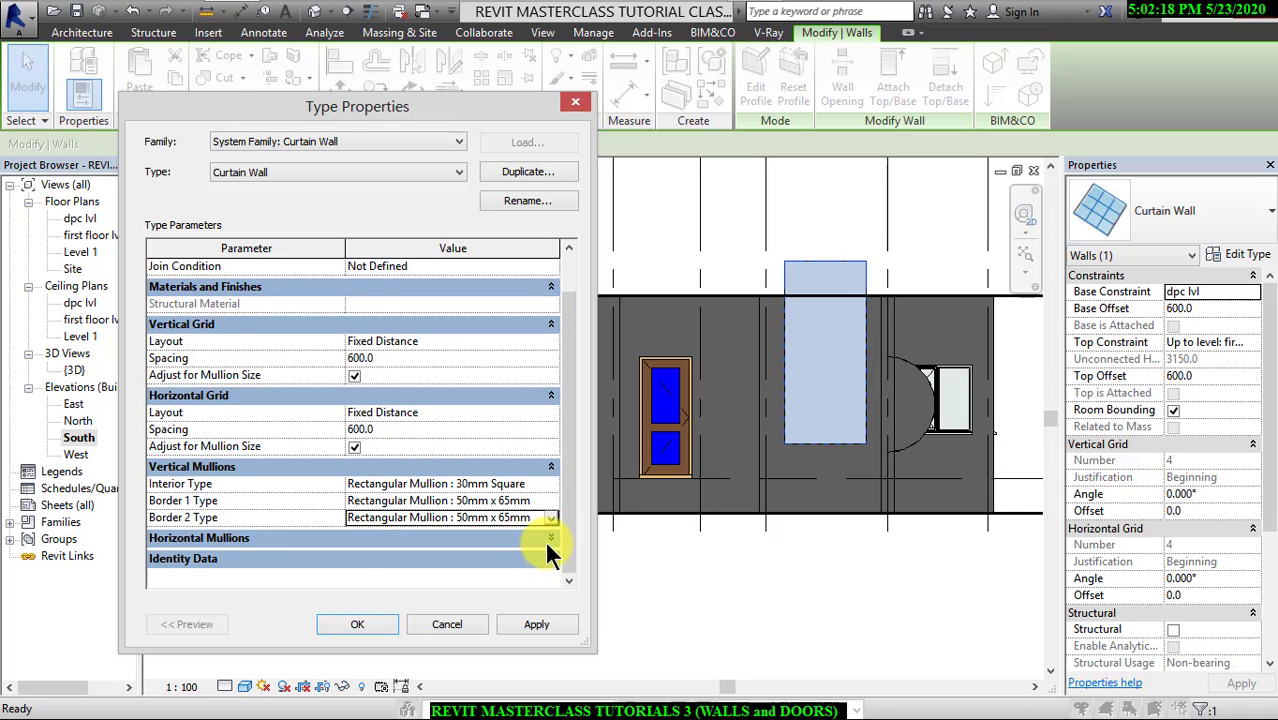
left_click(549, 538)
left_click(545, 538)
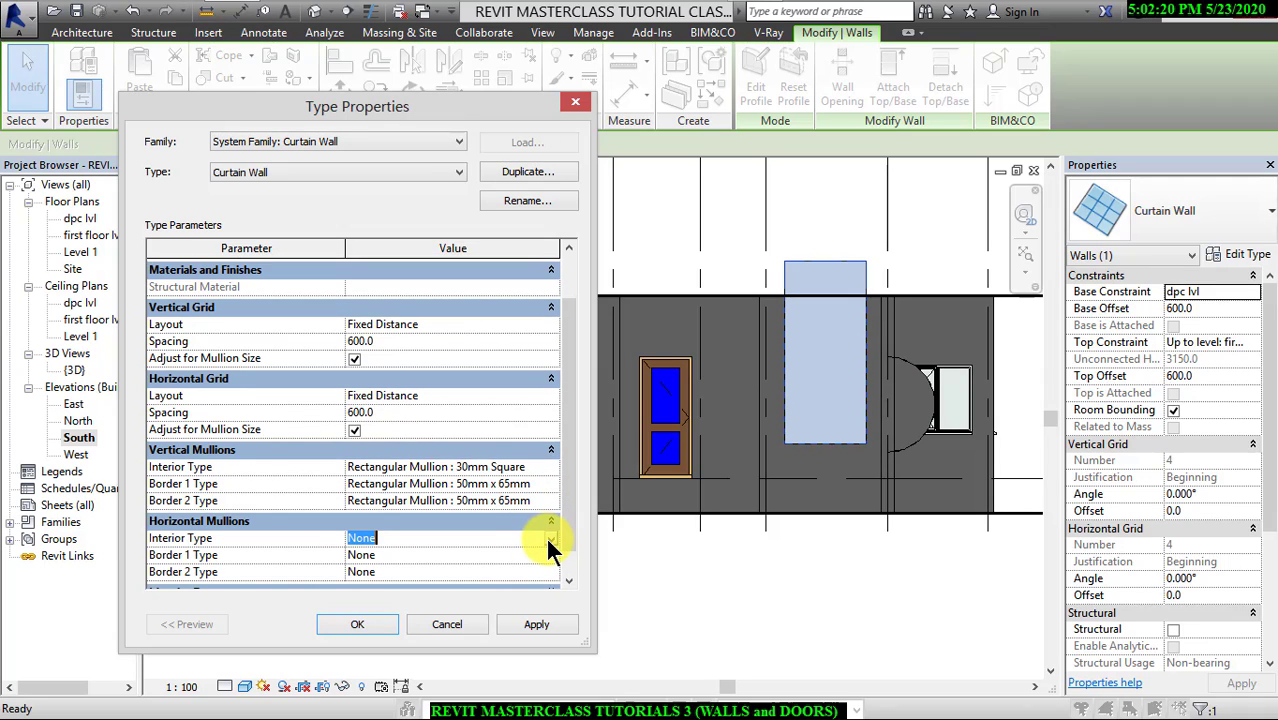
left_click(550, 538)
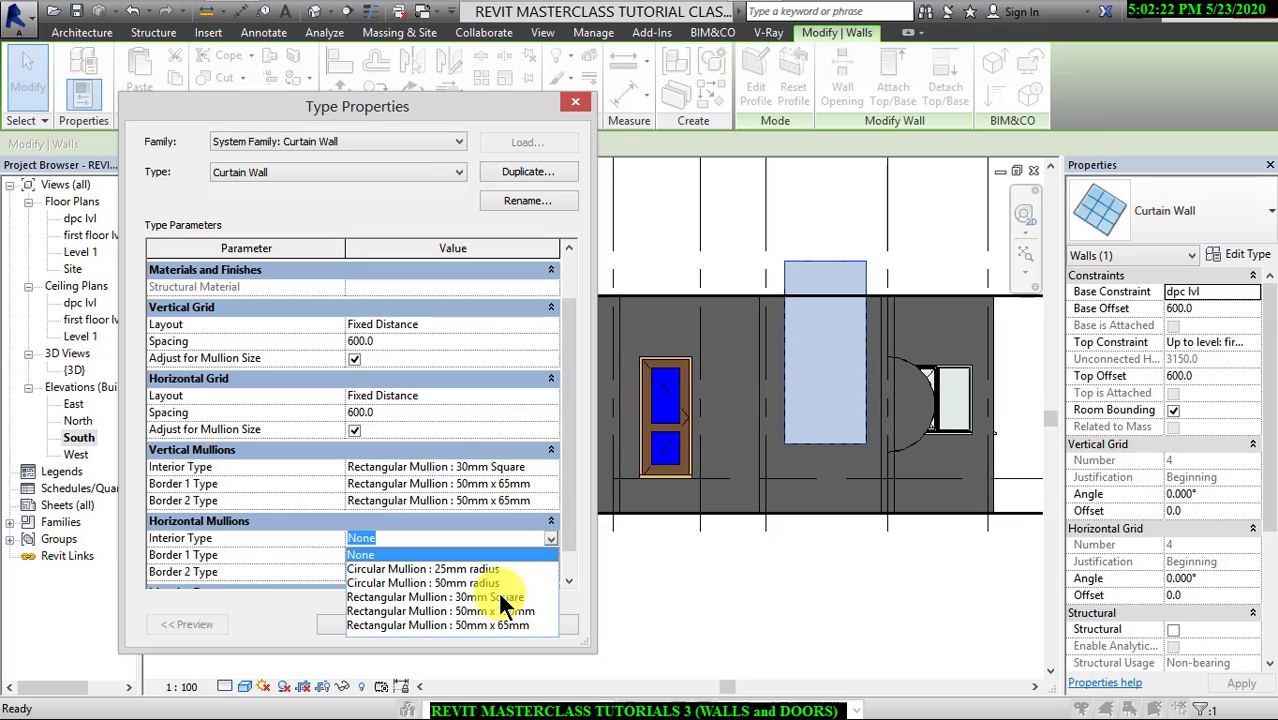
left_click(498, 597)
Set both horizontal mullion border types to Rectangular Mullion : 50mm x 65mm and apply the type changes to the curtain wall.
left_click(548, 555)
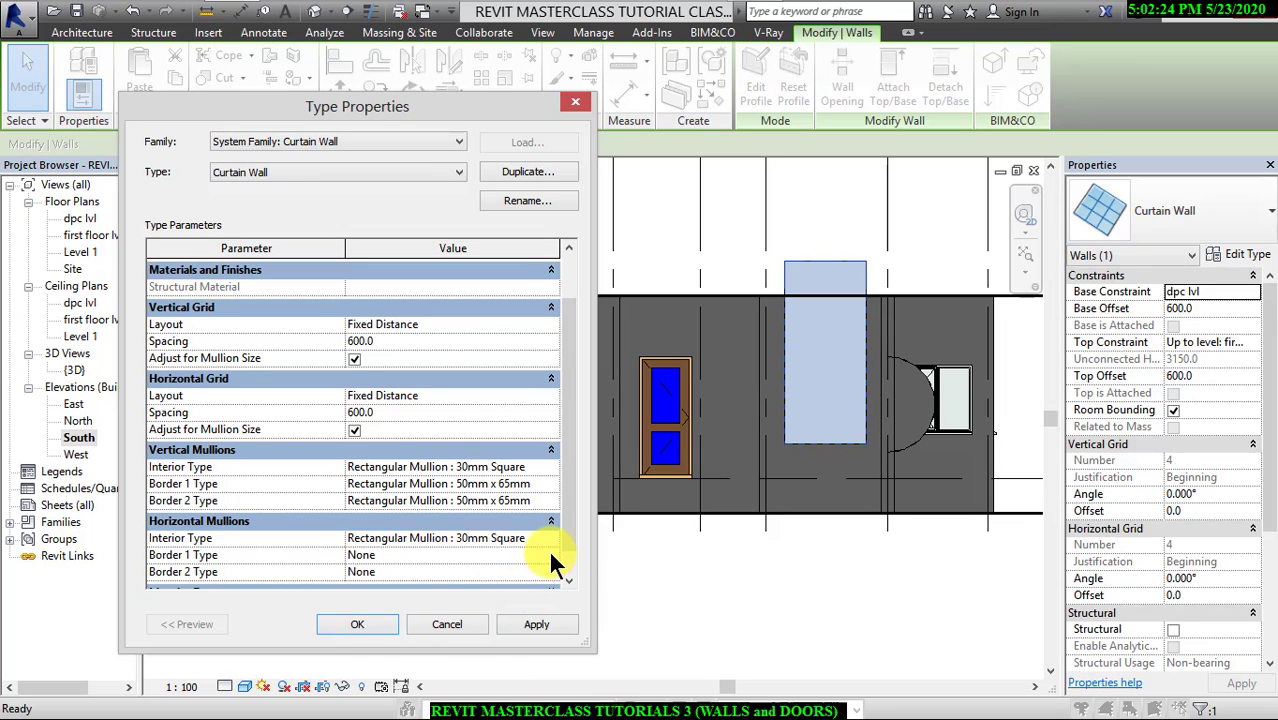
left_click(550, 555)
scroll(500, 625, "down", 1)
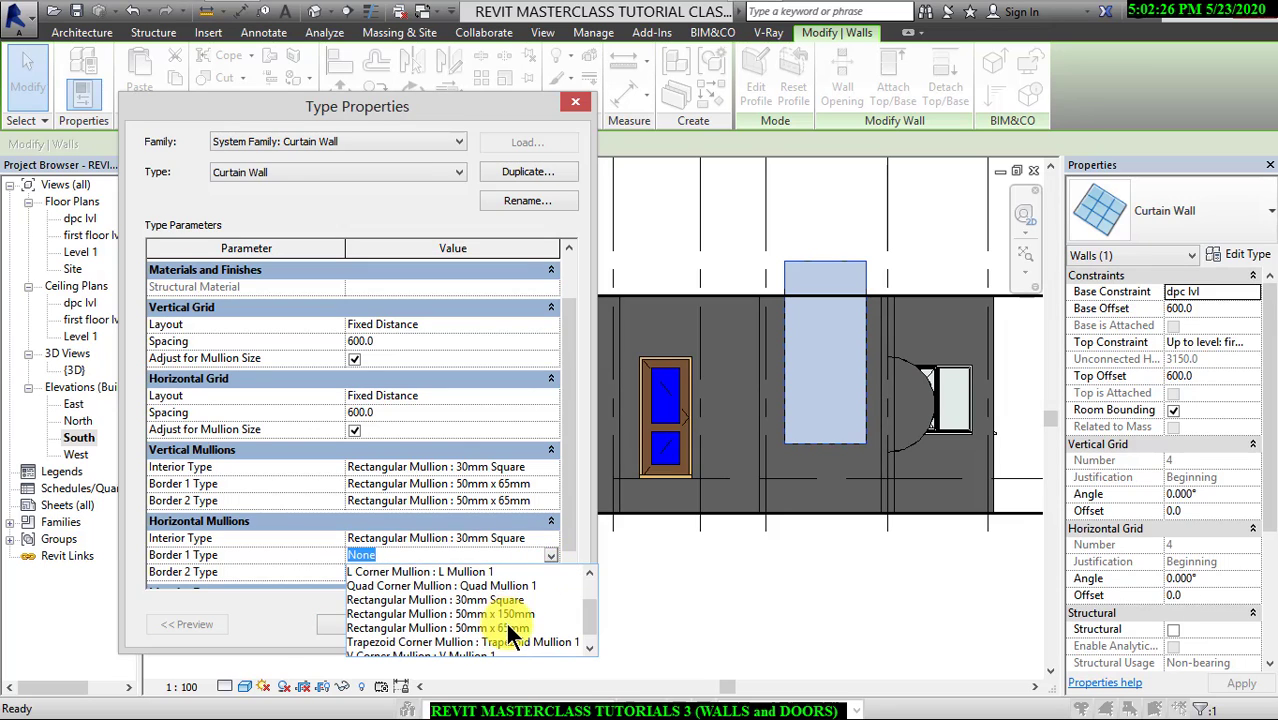
left_click(507, 622)
left_click(548, 572)
scroll(502, 613, "down", 1)
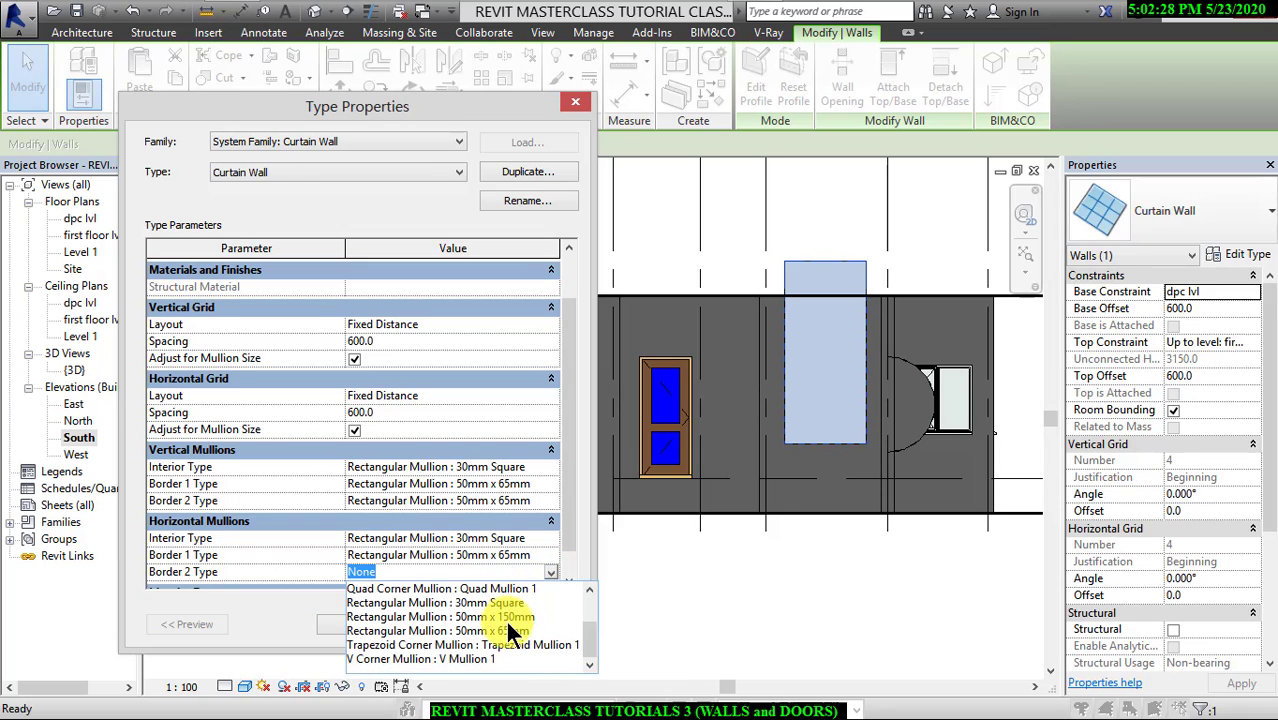
left_click(510, 625)
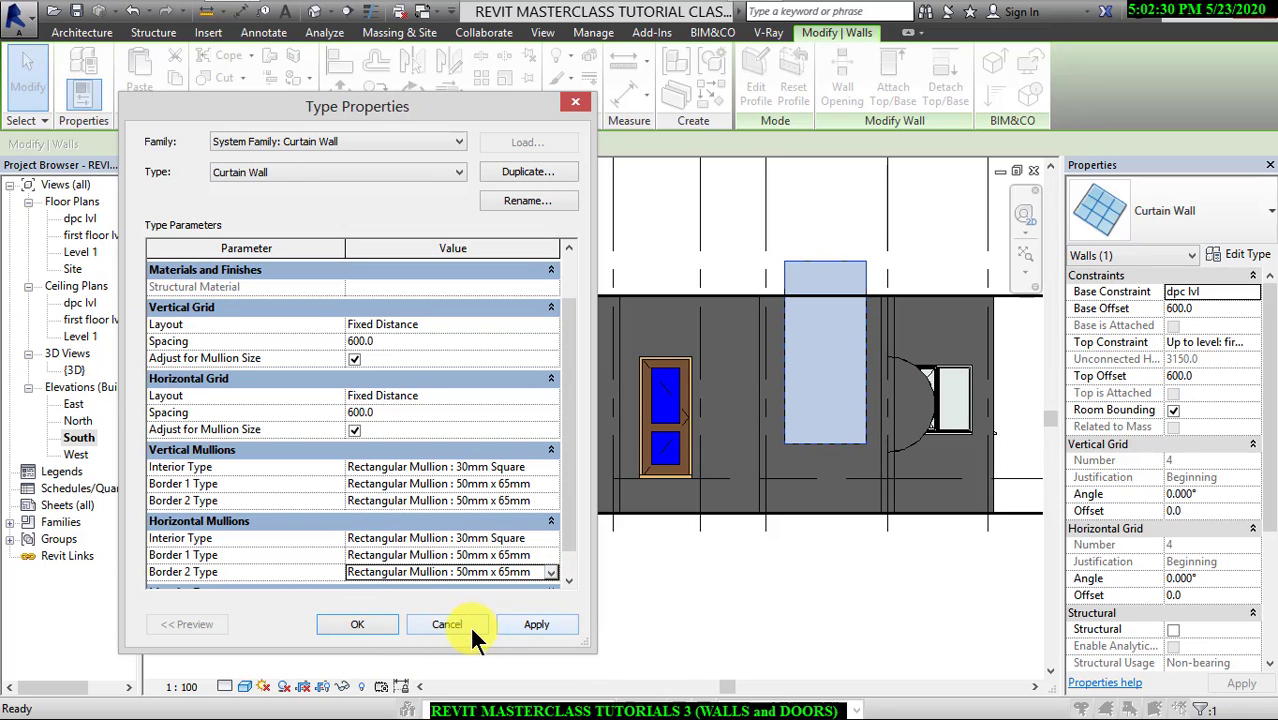
left_click(510, 632)
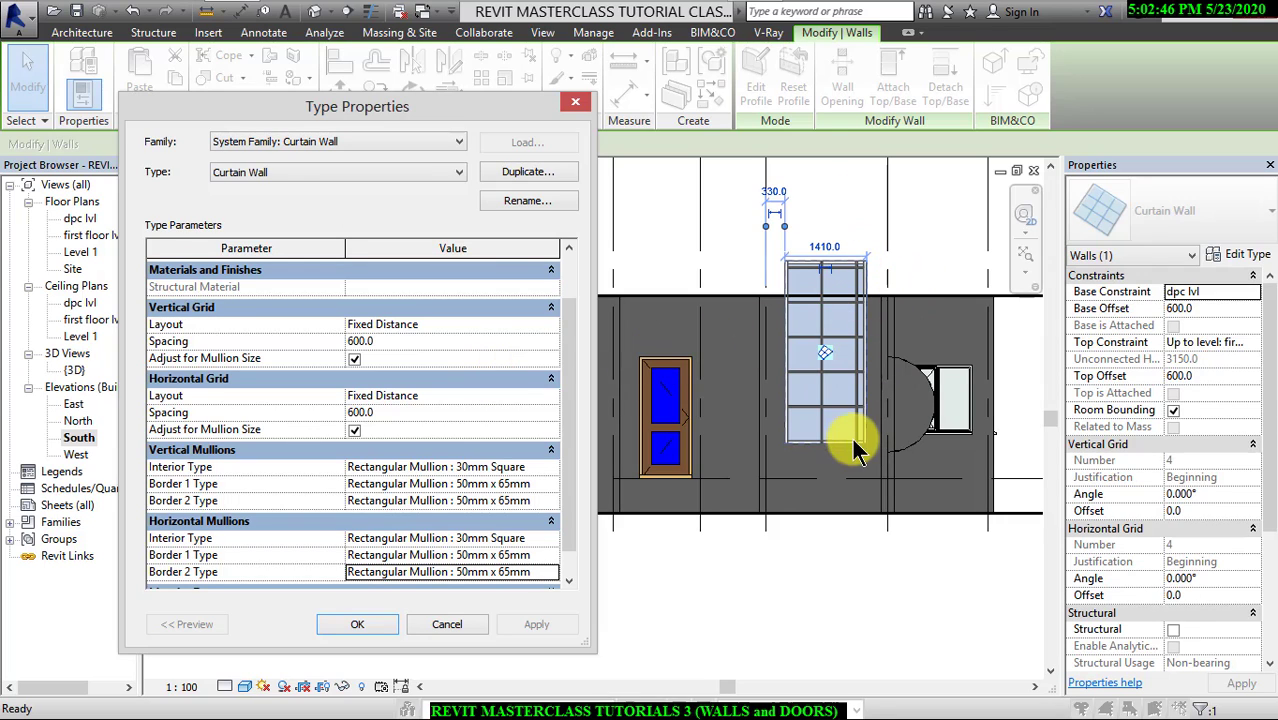
Change the curtain wall type's Horizontal Grid layout to Minimum Spacing and apply it.
left_click(551, 395)
left_click(551, 395)
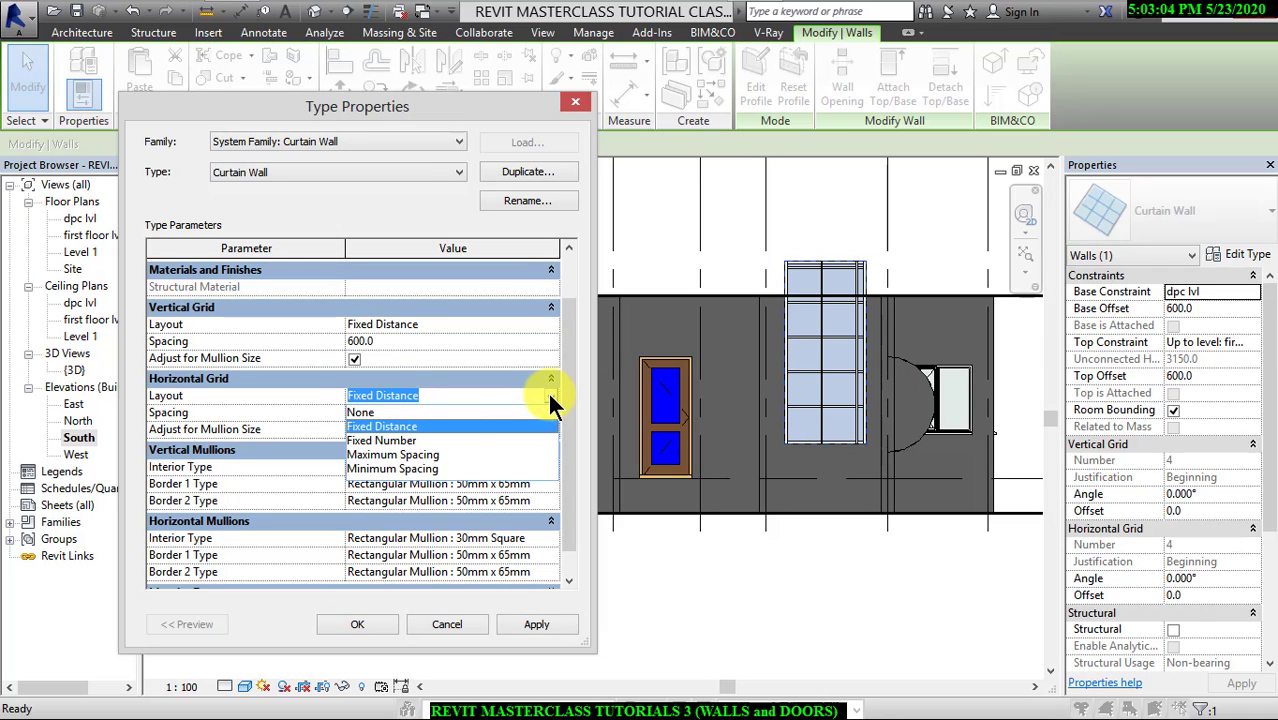
left_click(395, 468)
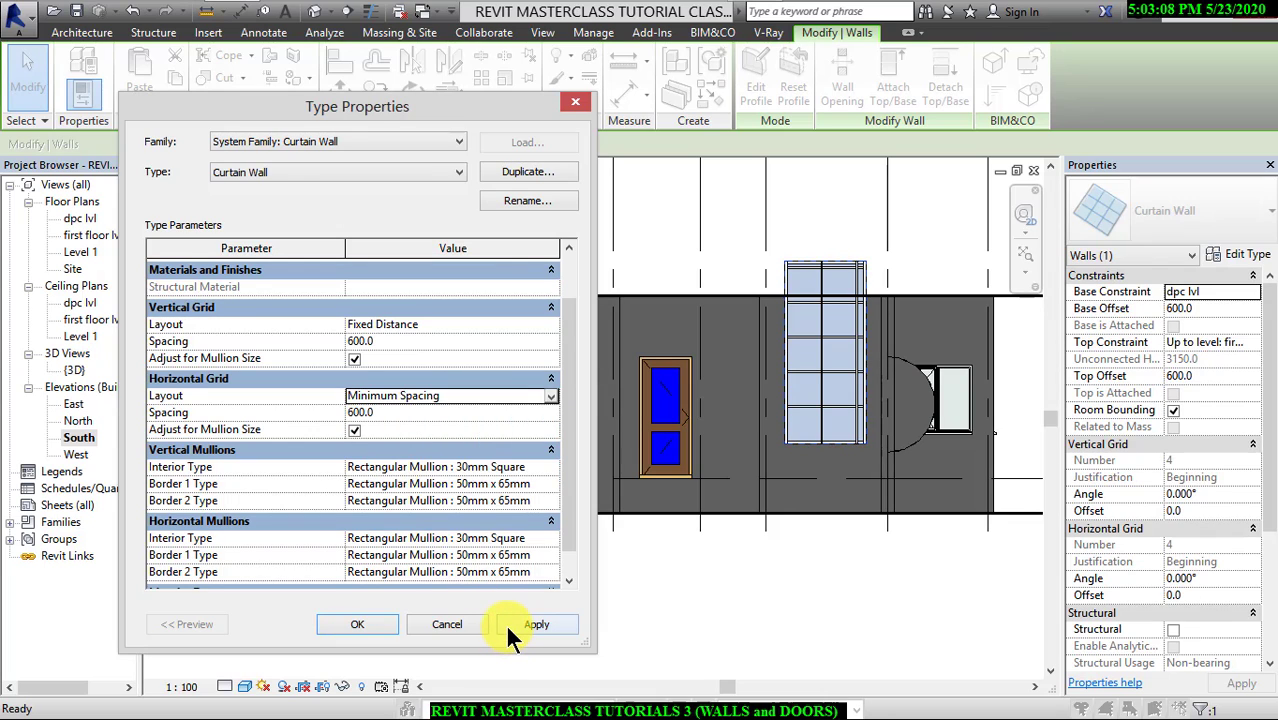
left_click(508, 628)
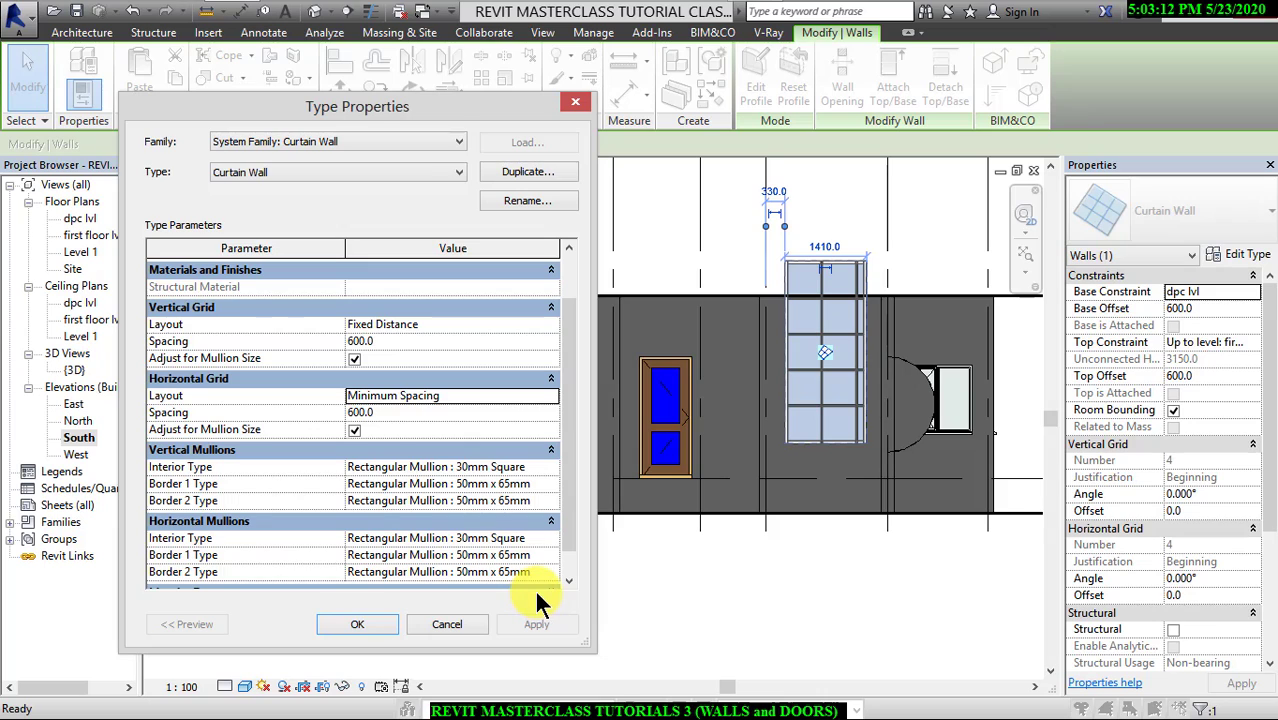
Change the curtain wall type's Vertical Grid layout to Minimum Spacing, apply it and close the type properties.
left_click(568, 248)
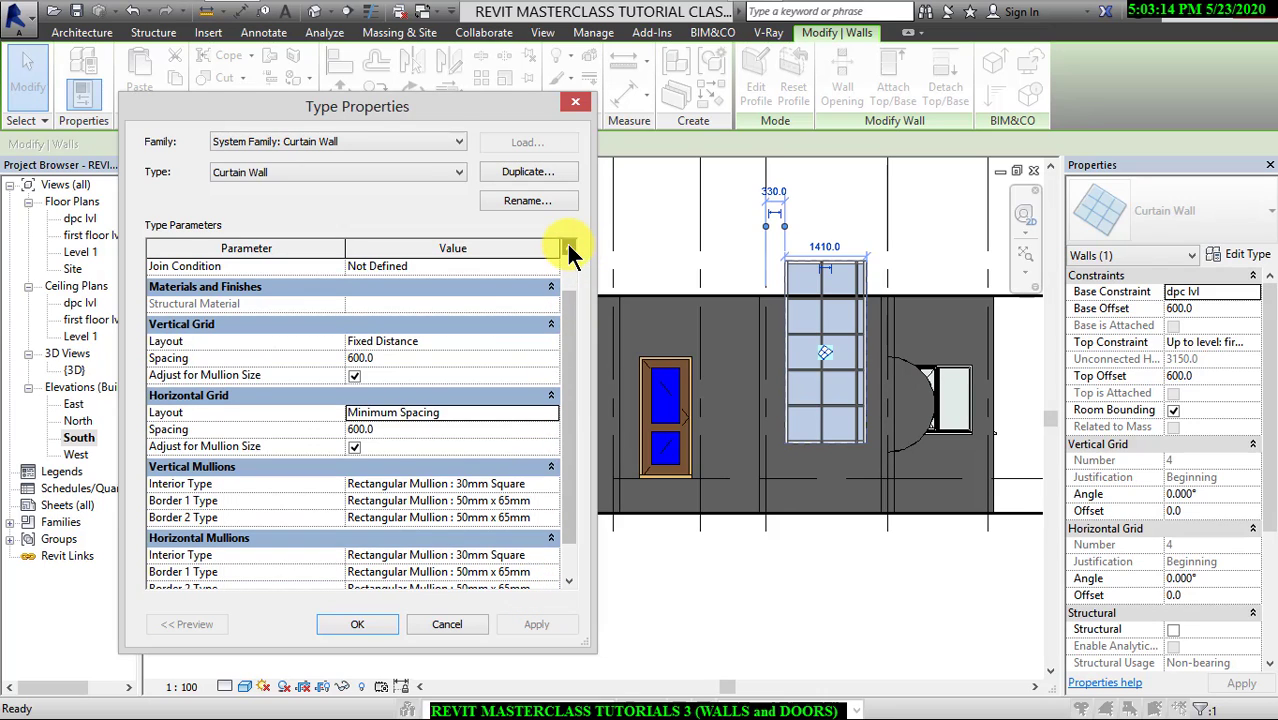
left_click(568, 248)
left_click(551, 358)
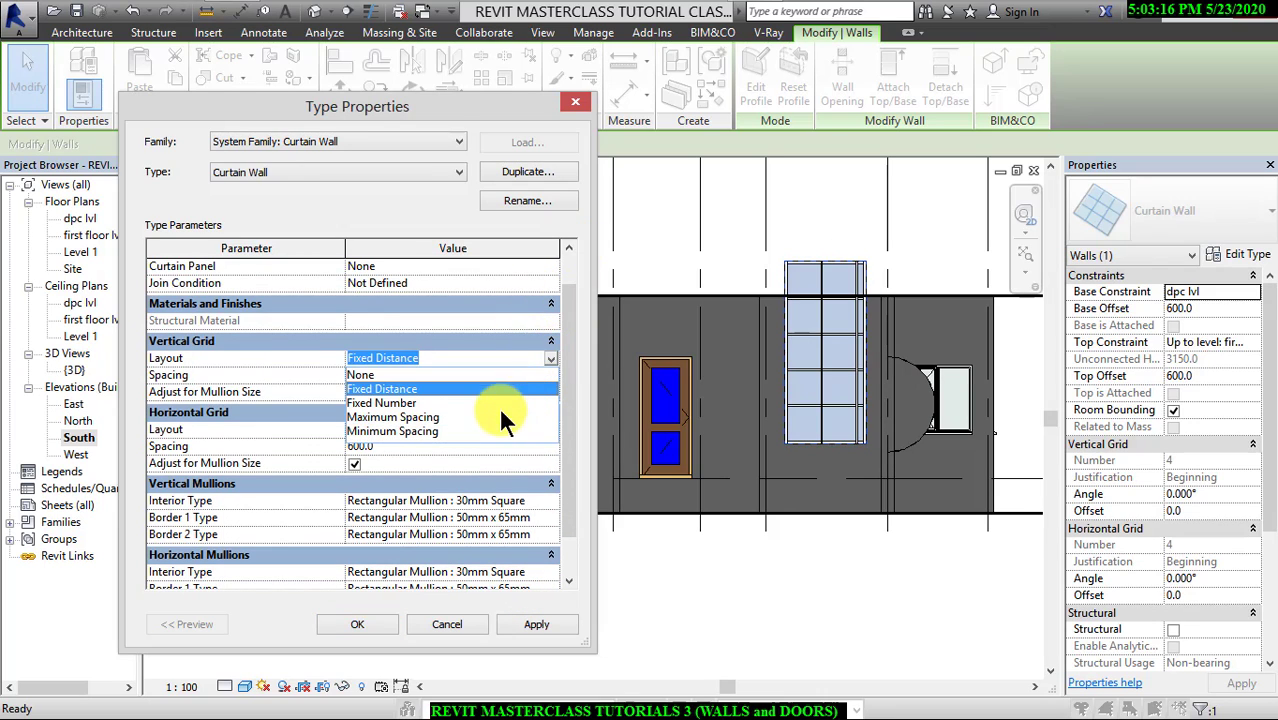
left_click(425, 433)
left_click(537, 626)
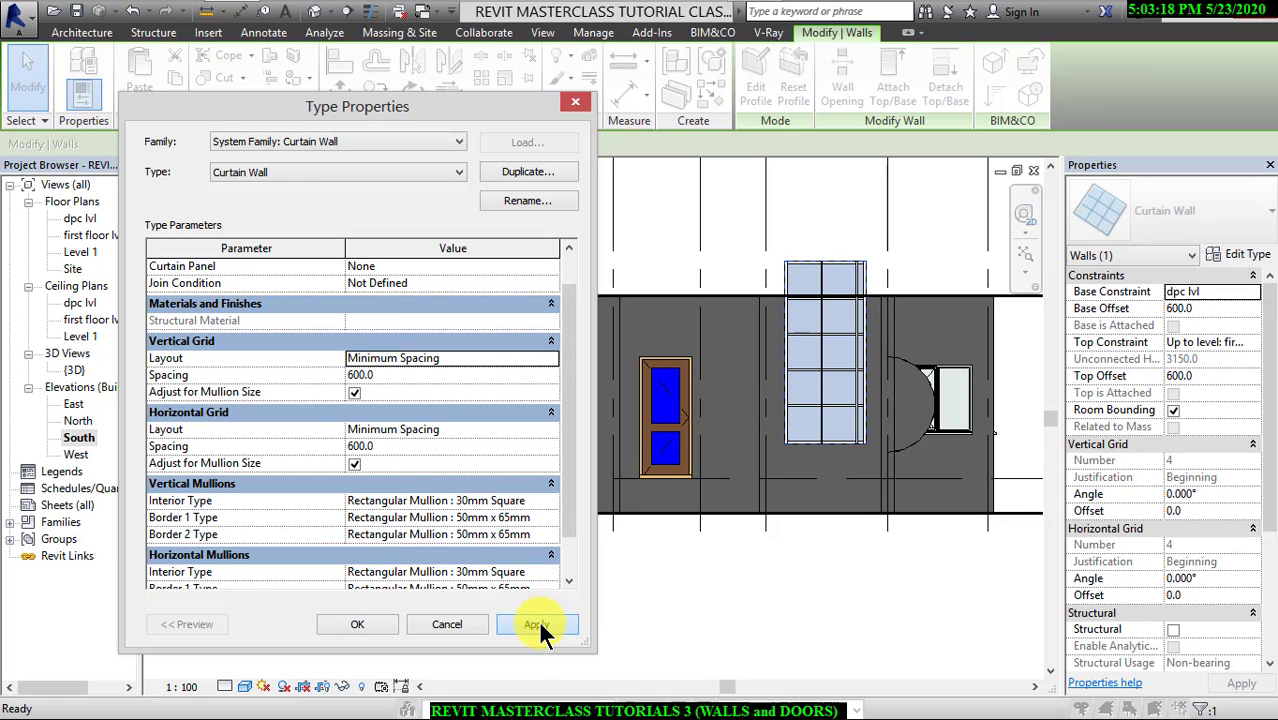
left_click(365, 622)
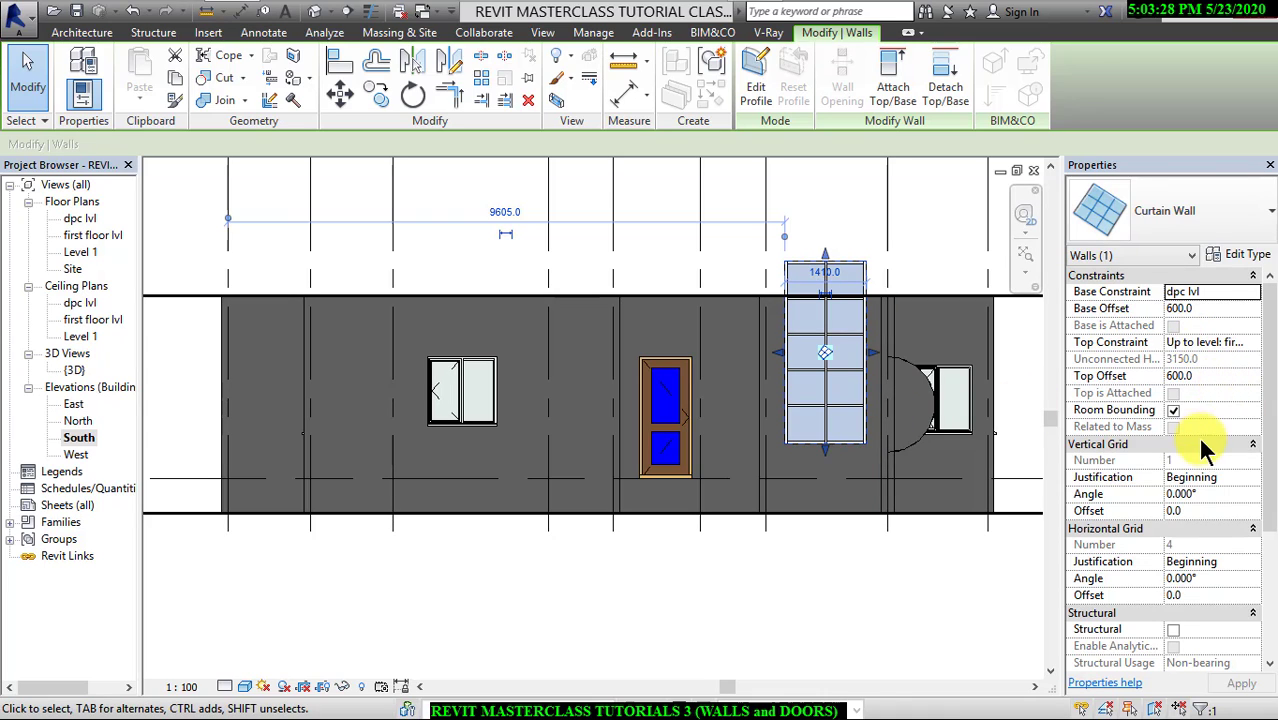
Set the curtain wall's Top Offset to -600.0 and apply it.
left_click(1188, 372)
left_click(1169, 376)
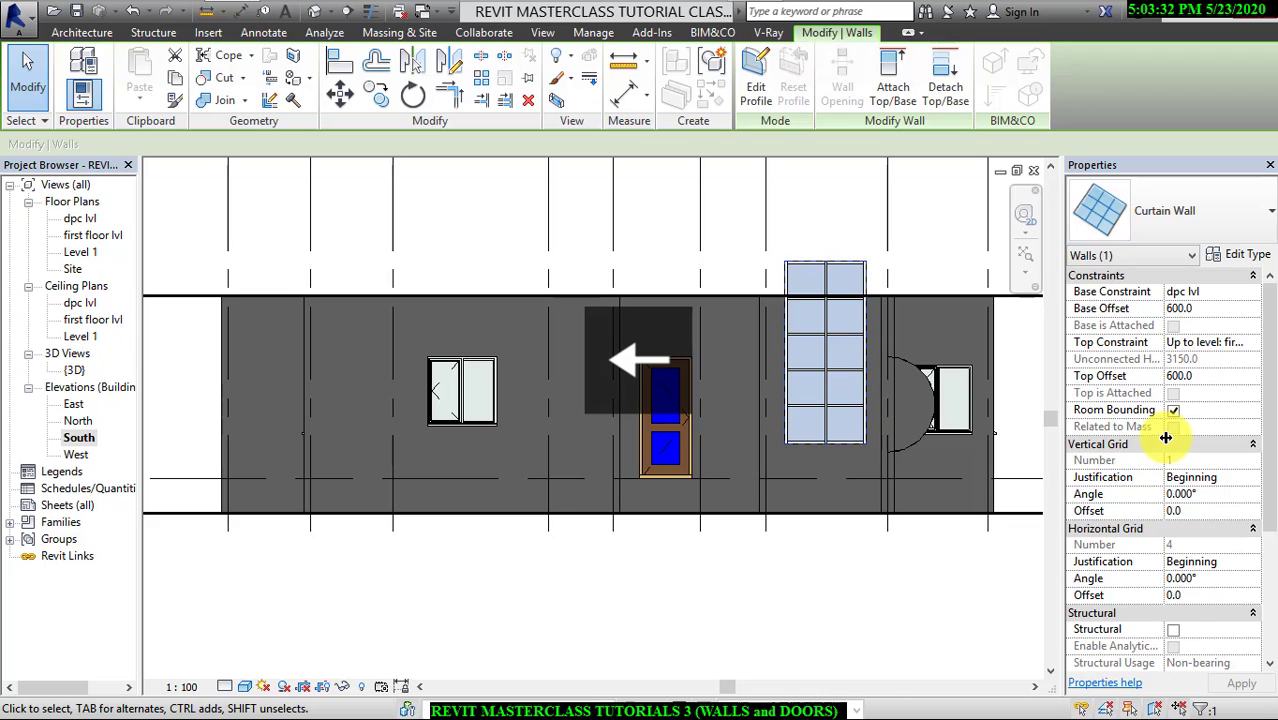
type("-")
left_click(1241, 683)
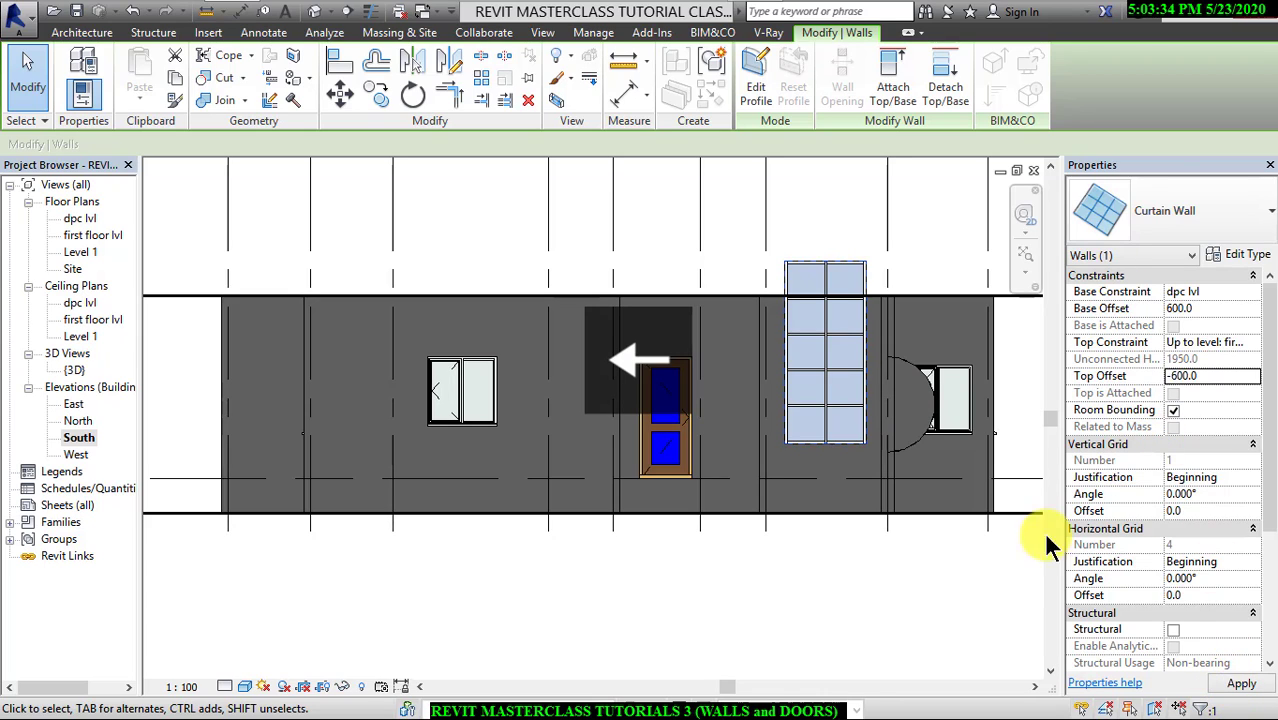
left_click(841, 248)
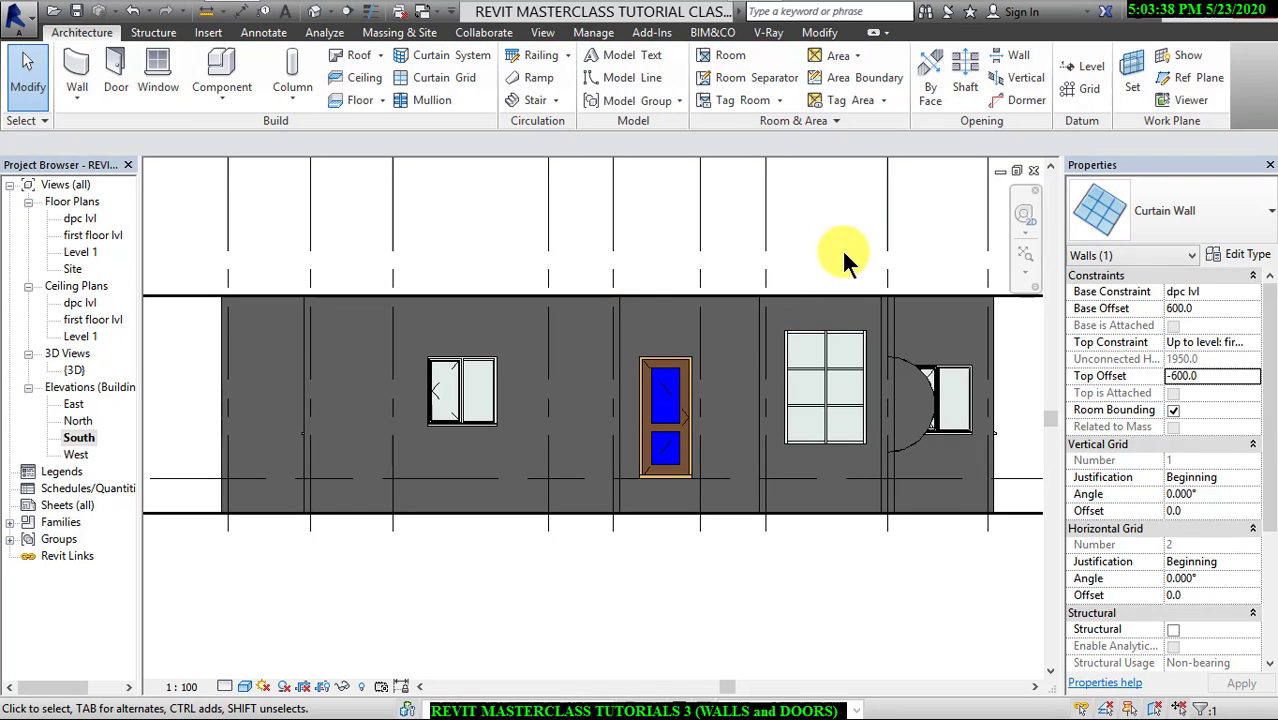
left_click(843, 336)
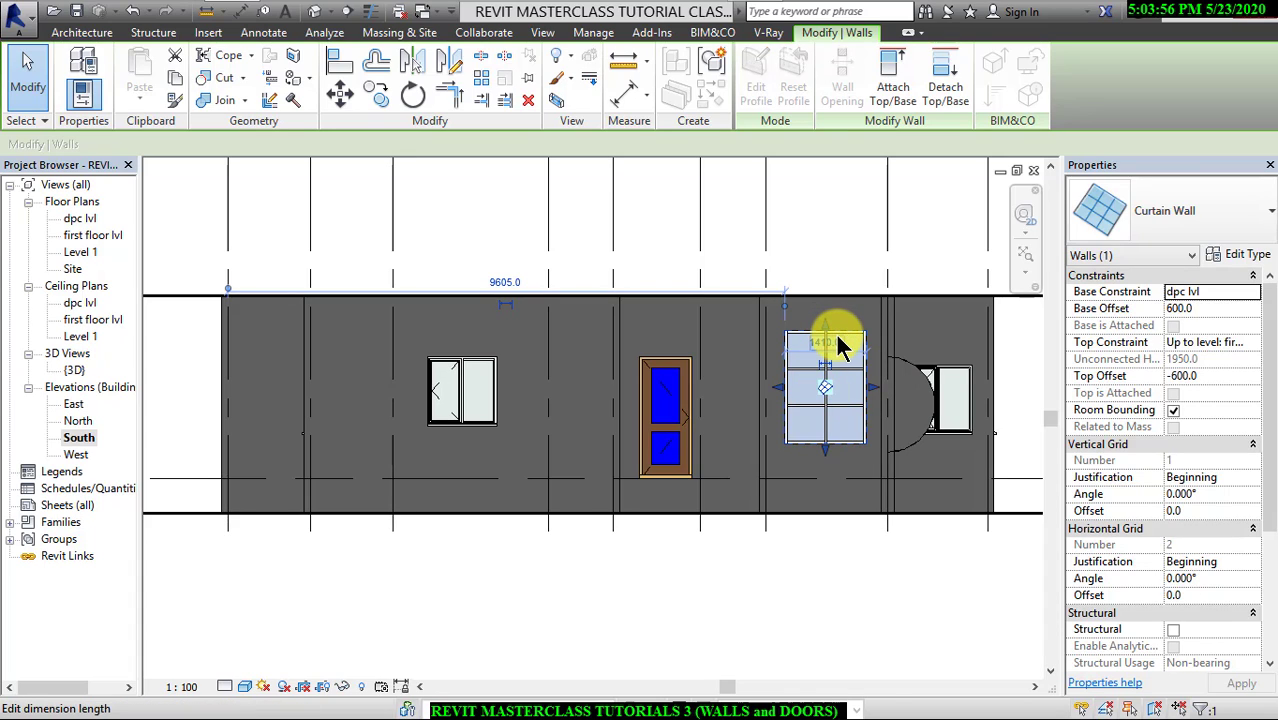
left_click(817, 232)
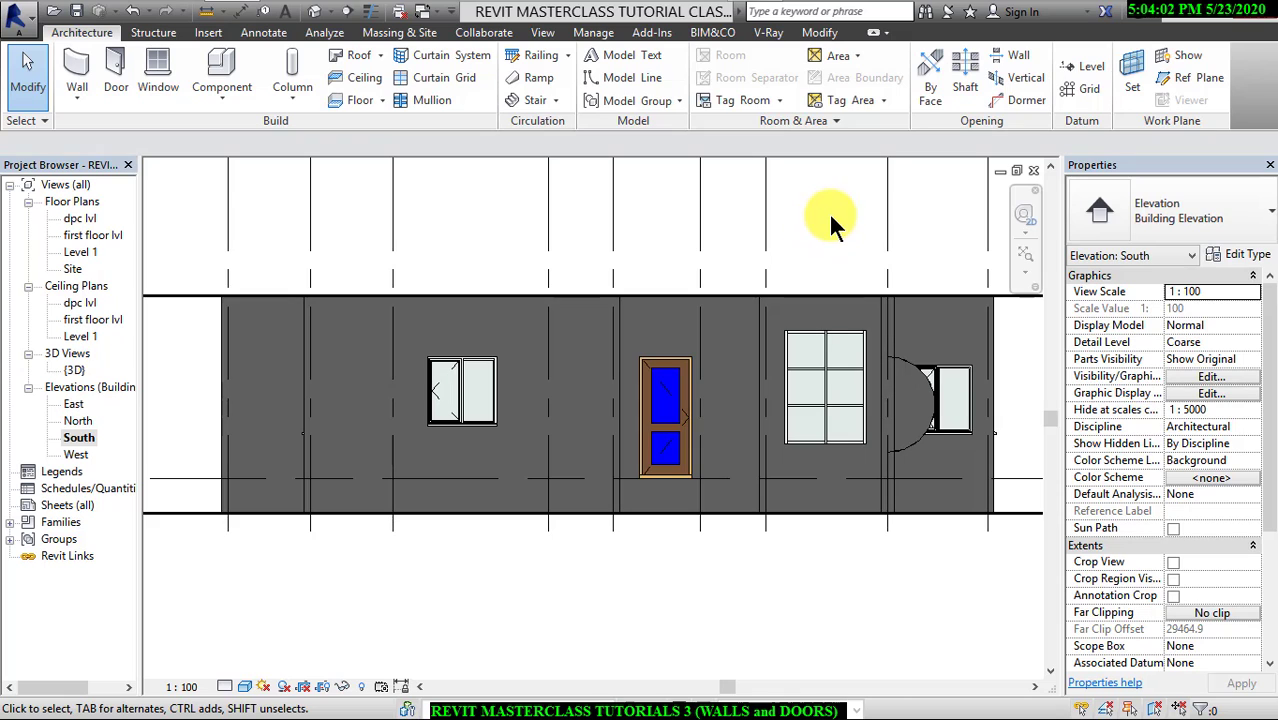
Reset the edited profile of the Generic - 225 mm wall that hosts the curtain wall.
scroll(822, 208, "down", 2)
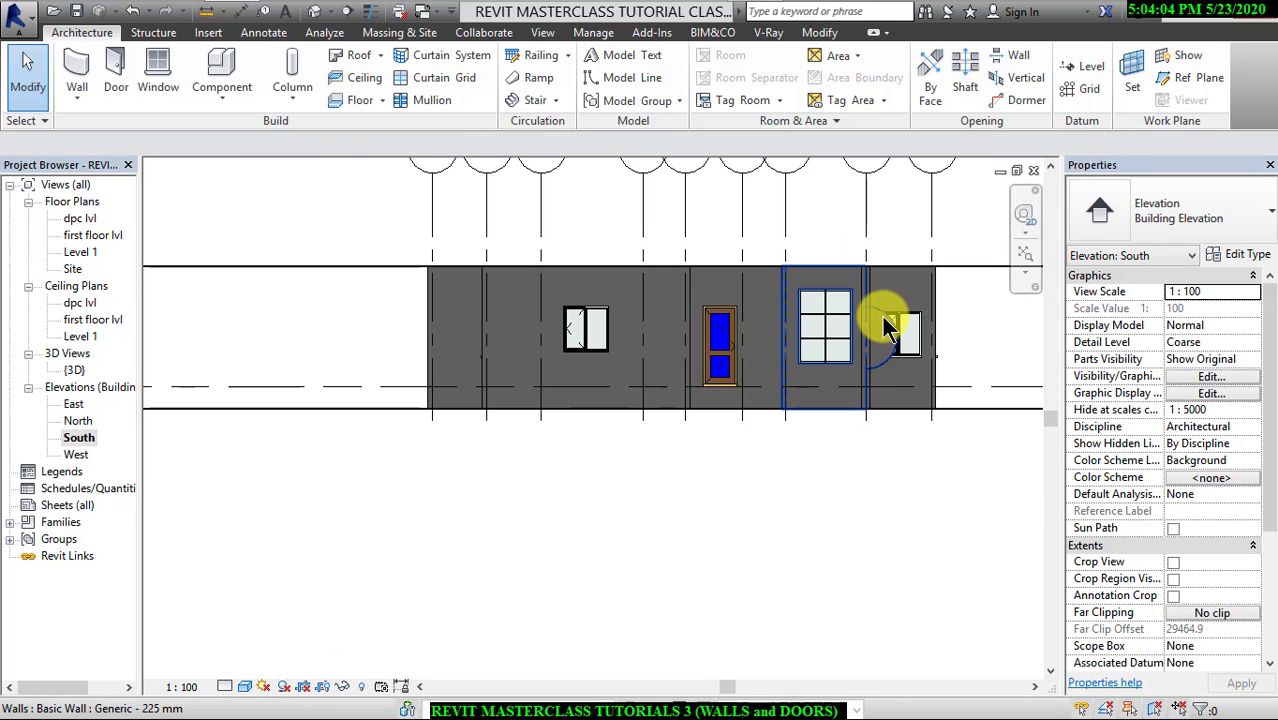
left_click(888, 330)
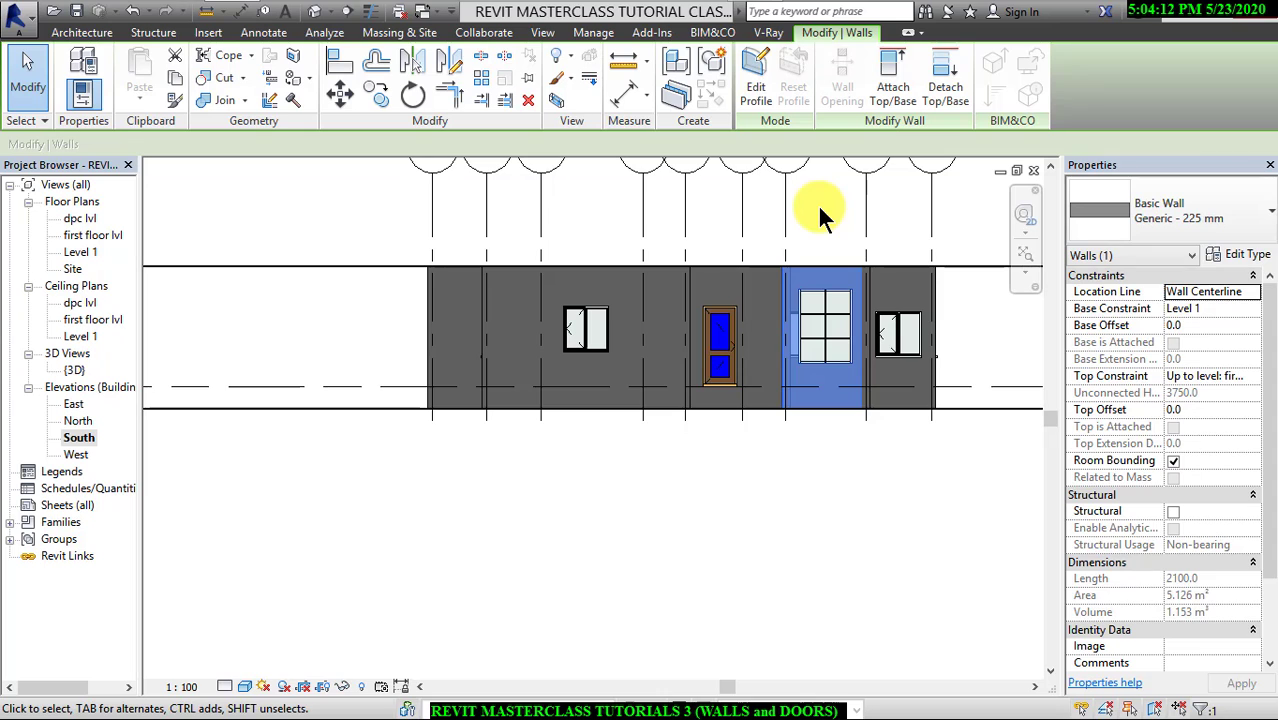
key("Escape")
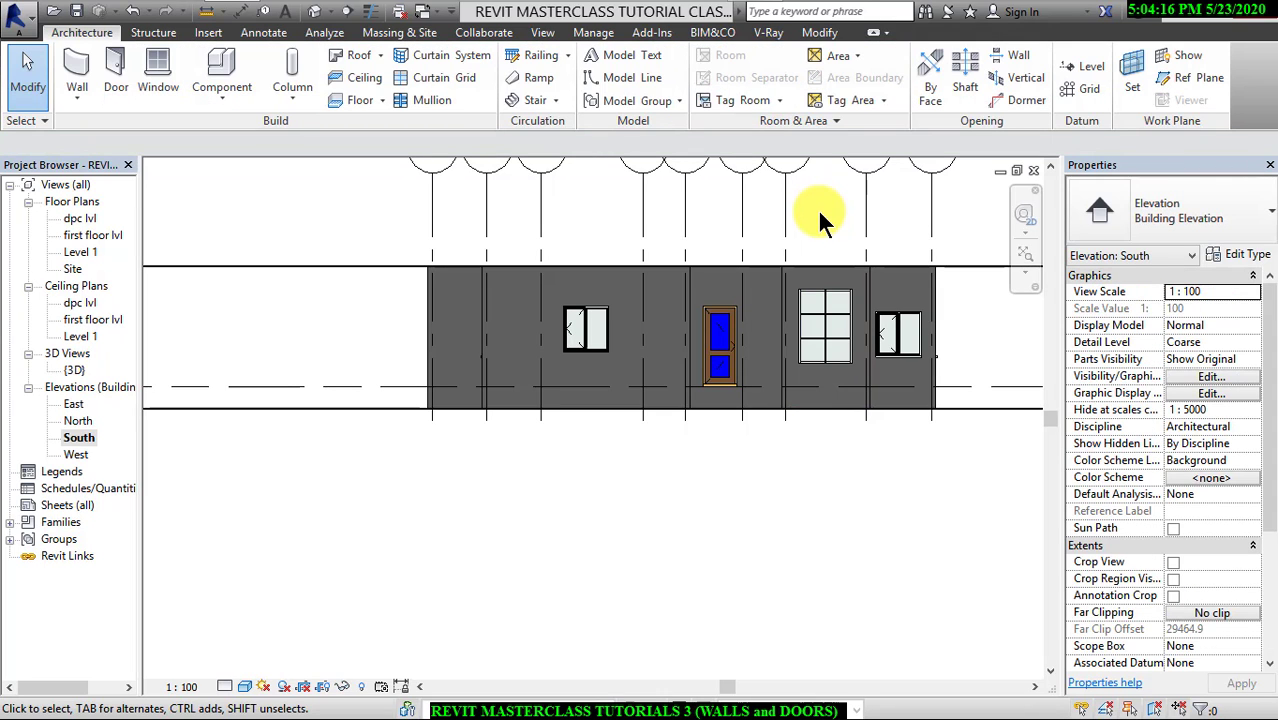
scroll(822, 215, "down", 1)
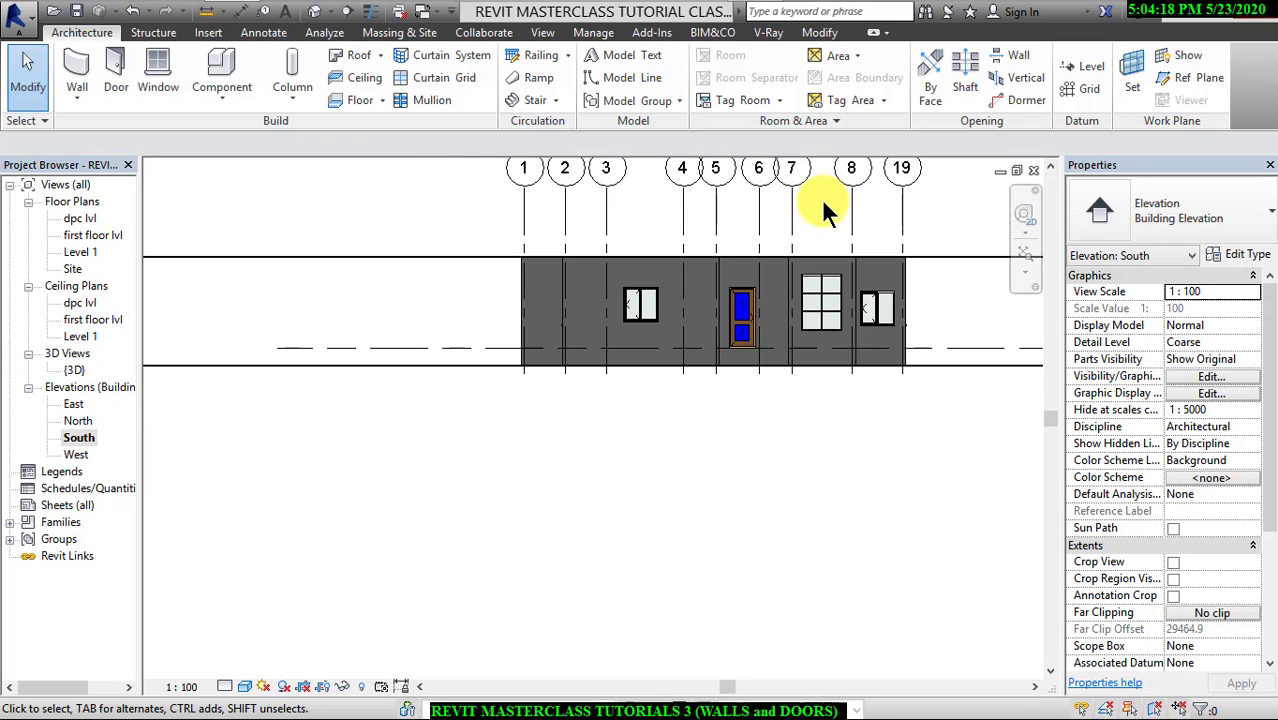
middle_click_drag(822, 210, 570, 308)
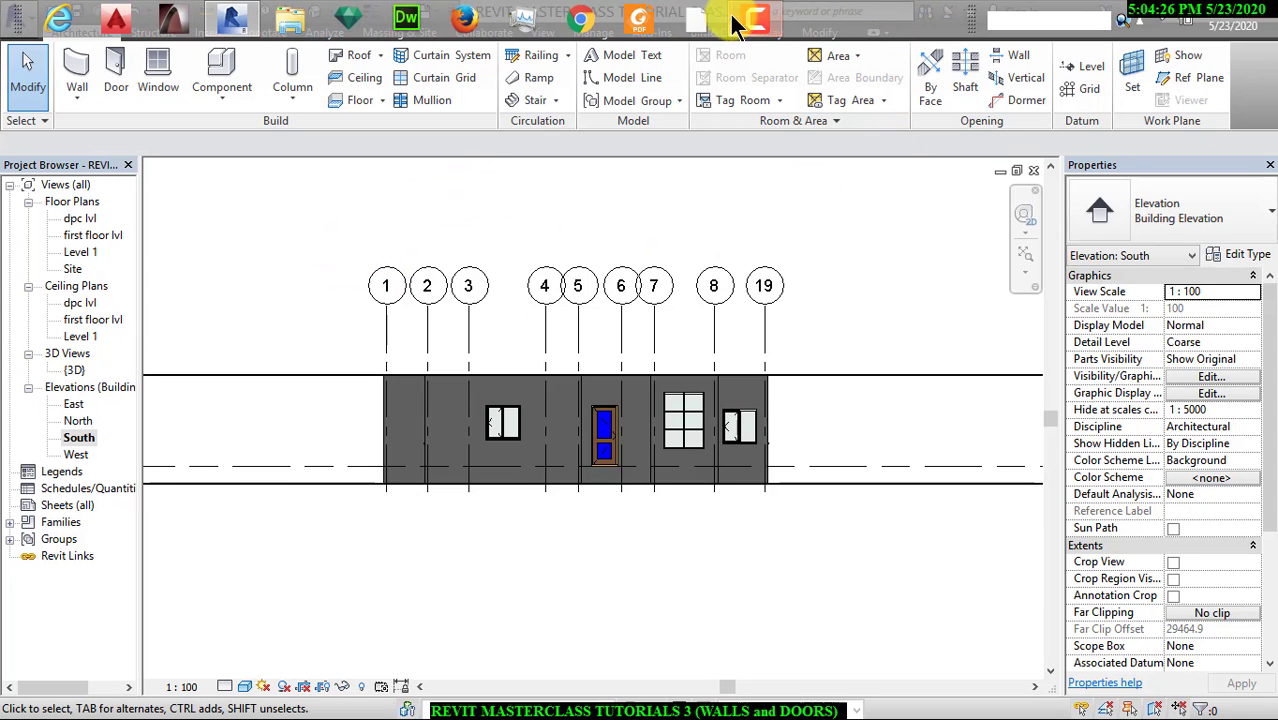
left_click(752, 18)
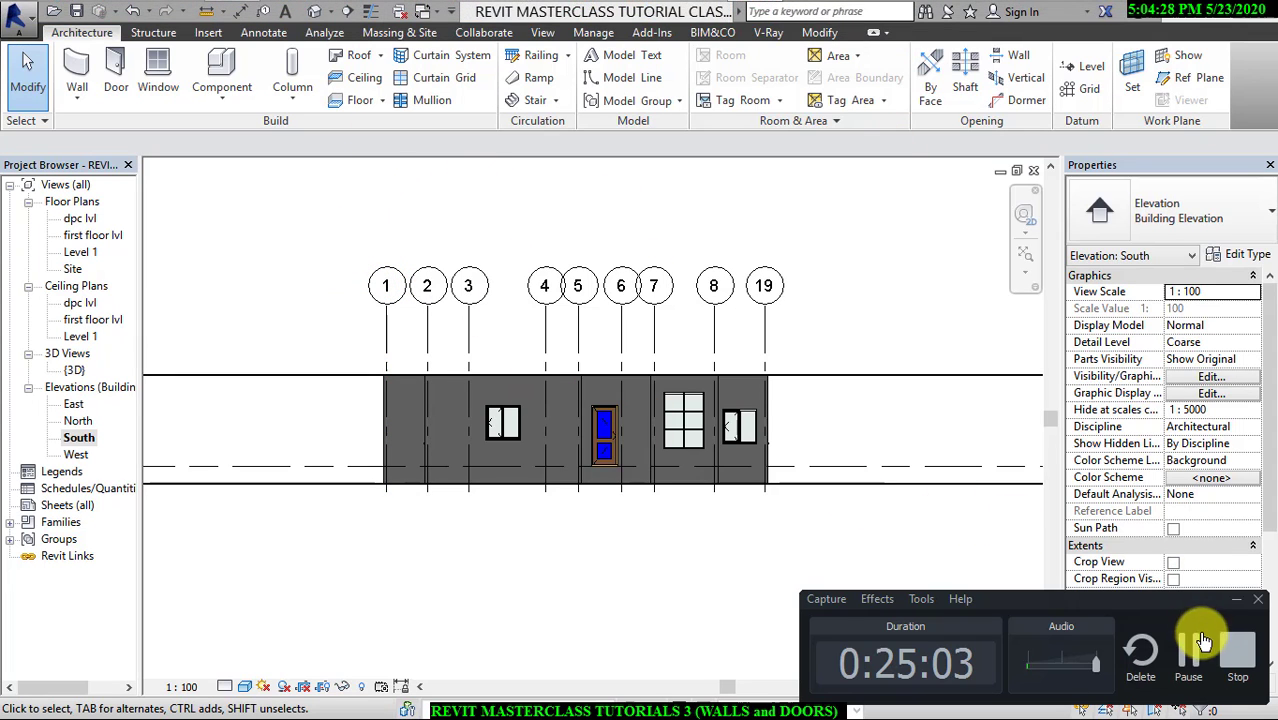